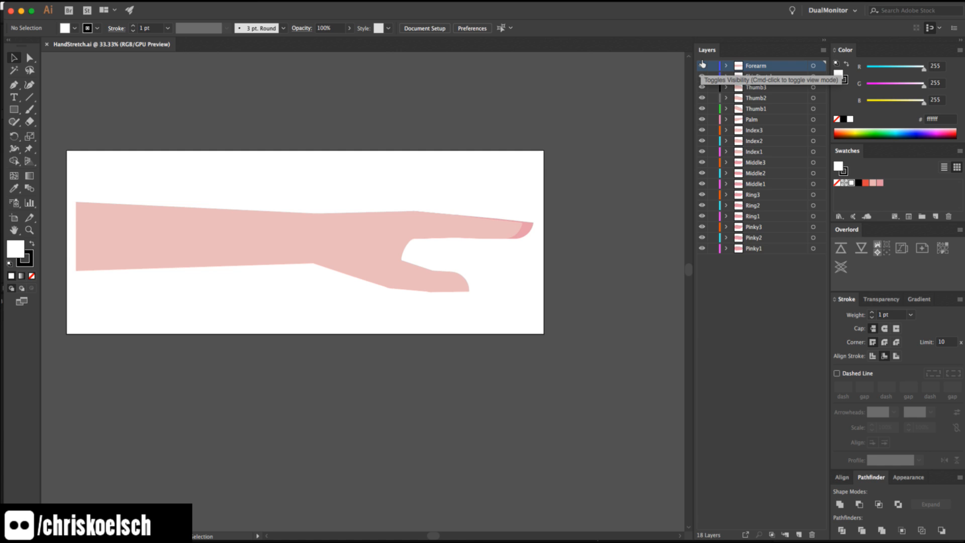
Toggle the Forearm layer's visibility to examine how the forearm and palm shapes overlap at the wrist.
left_click(702, 65)
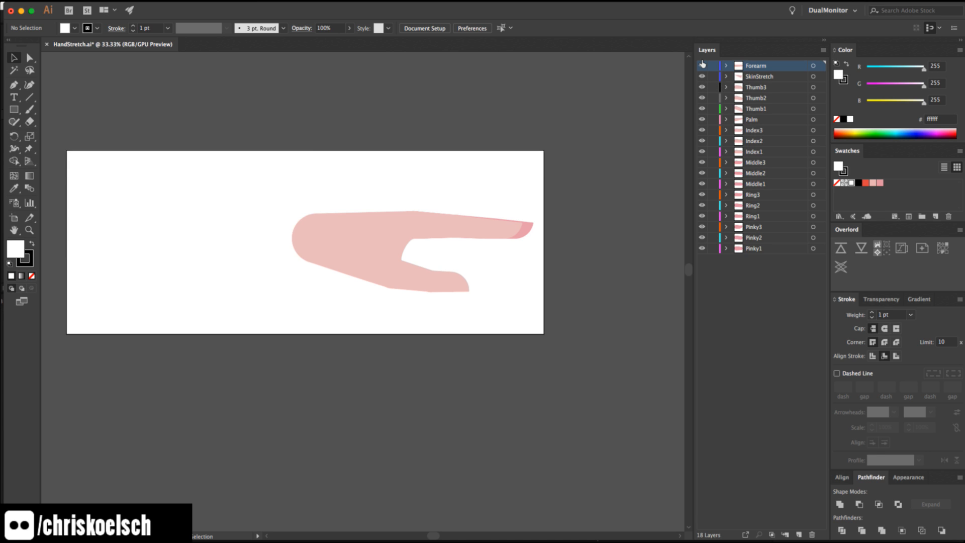
left_click(702, 66)
left_click(703, 65)
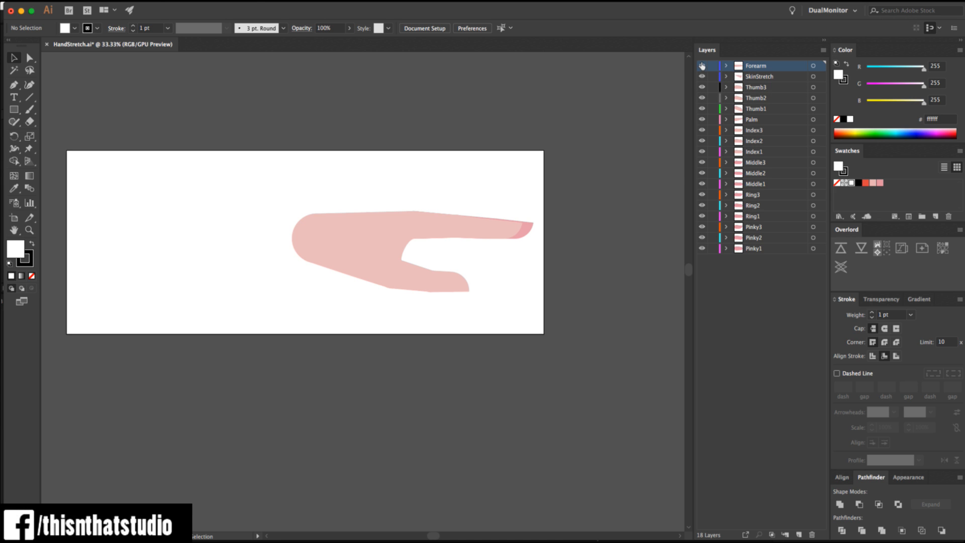
left_click(702, 65)
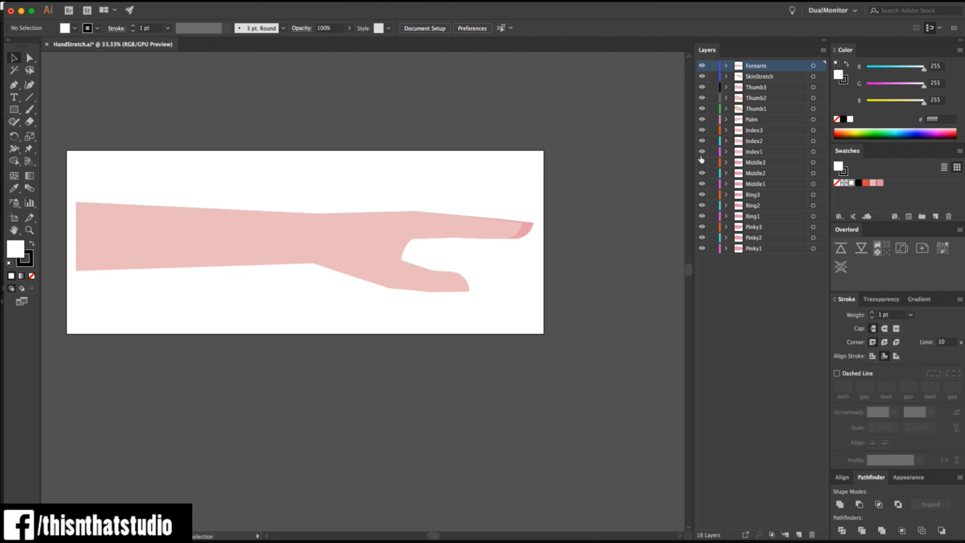
Hide the Middle, Ring and Pinky finger layers and lower the opacity of all remaining arm shapes to 39%.
left_click_drag(702, 162, 705, 250)
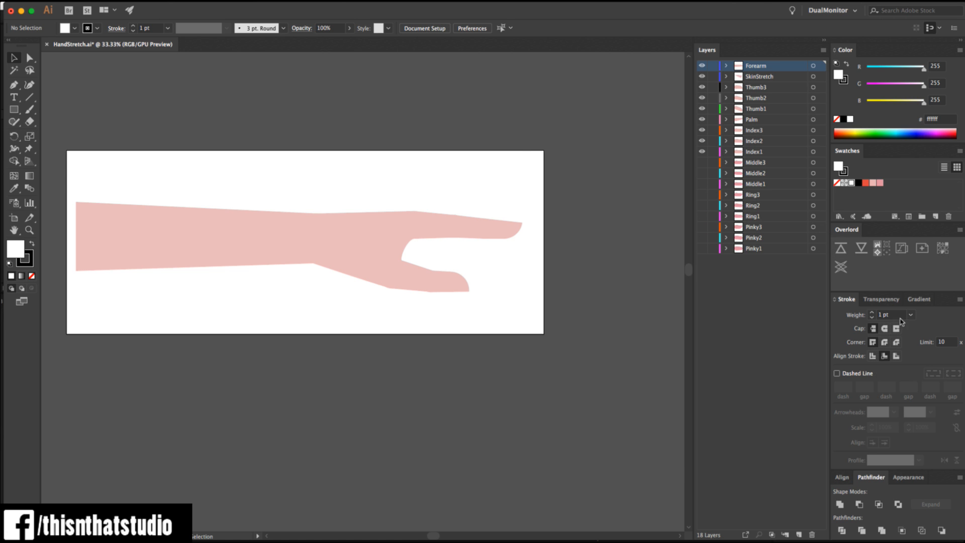
key("super+a")
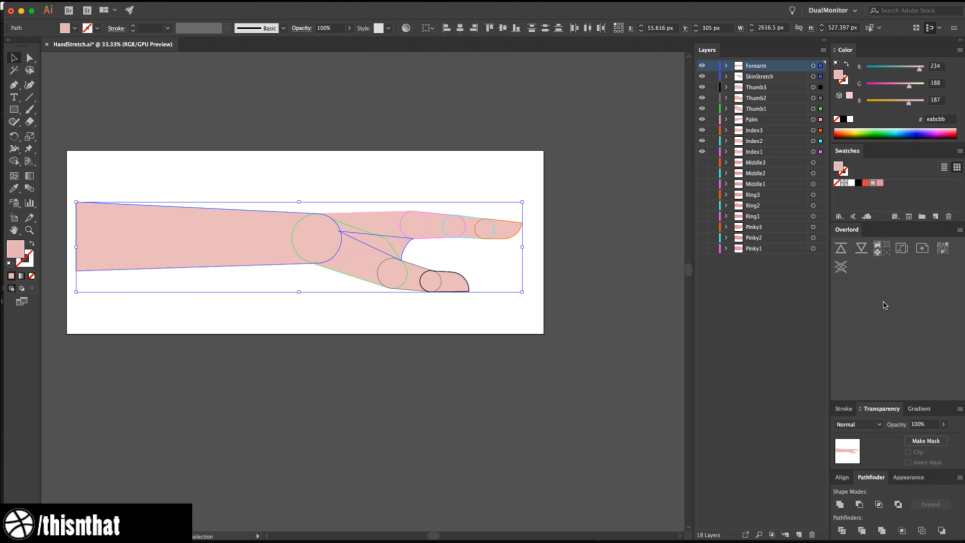
left_click(944, 424)
left_click_drag(948, 441, 919, 440)
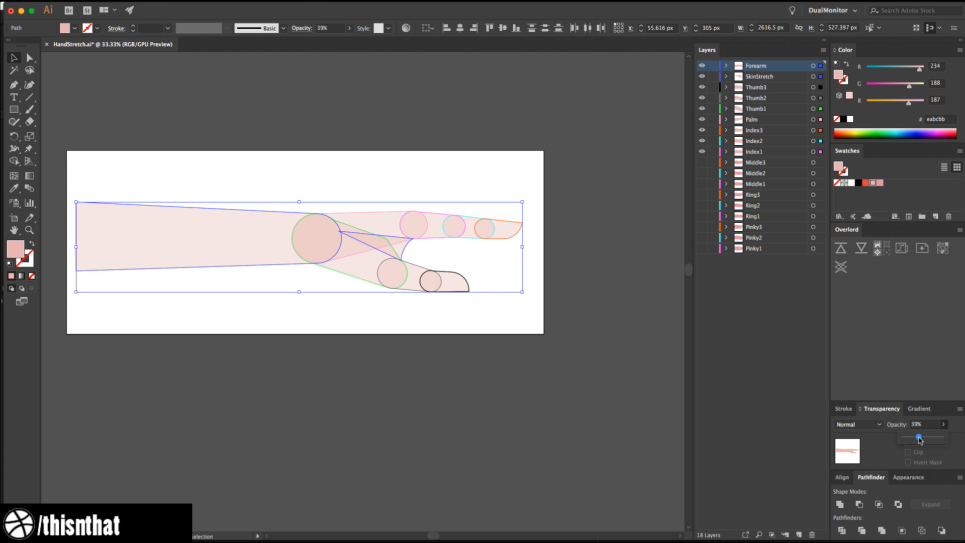
left_click(520, 419)
Pull the three thumb segments down and away from the palm so that each piece stands apart.
key("super+equal")
mouse_move(226, 306)
left_mouse_down()
mouse_move(231, 289)
mouse_move(226, 306)
left_mouse_up()
left_click_drag(444, 302, 456, 283)
key("super+z")
key("super+z")
left_click_drag(441, 371, 419, 412)
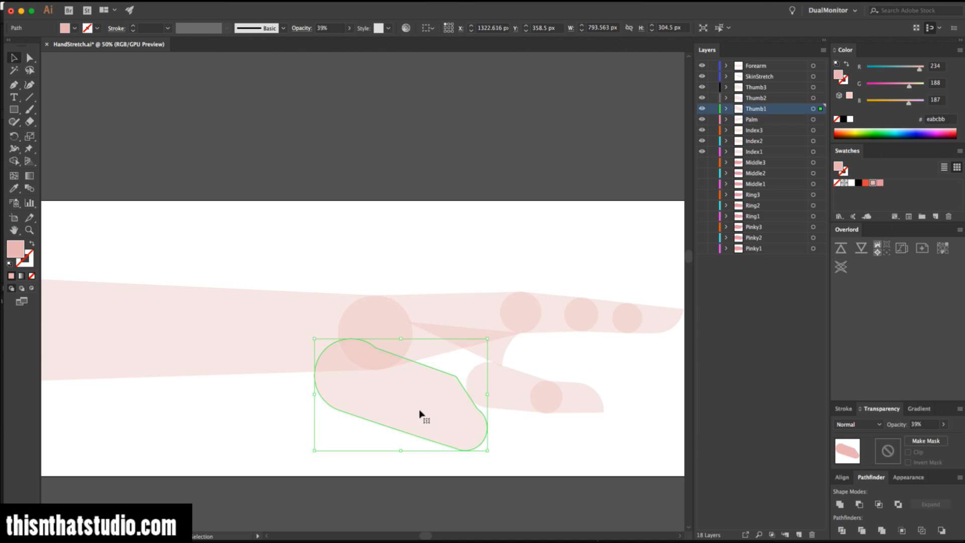
left_click_drag(513, 385, 513, 404)
left_click_drag(580, 387, 621, 413)
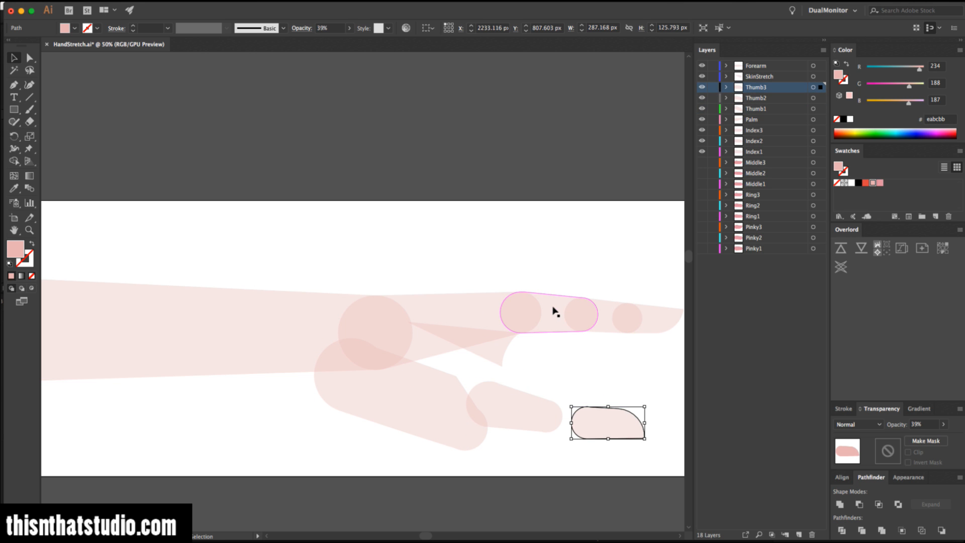
Move the index finger segments up off the hand and shift the skin-stretch piece between thumb and index finger.
left_click_drag(553, 312, 551, 252)
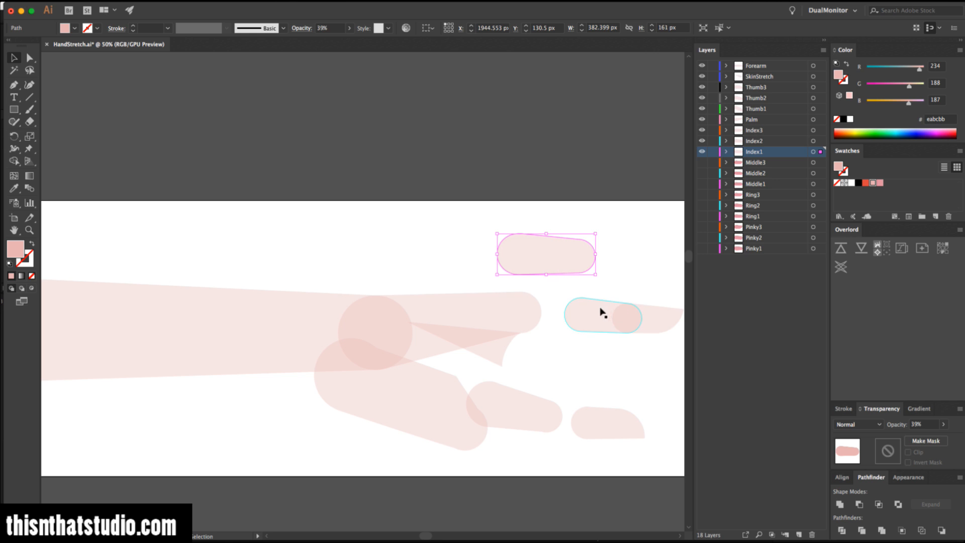
left_click_drag(601, 315, 657, 281)
left_click_drag(489, 356, 506, 371)
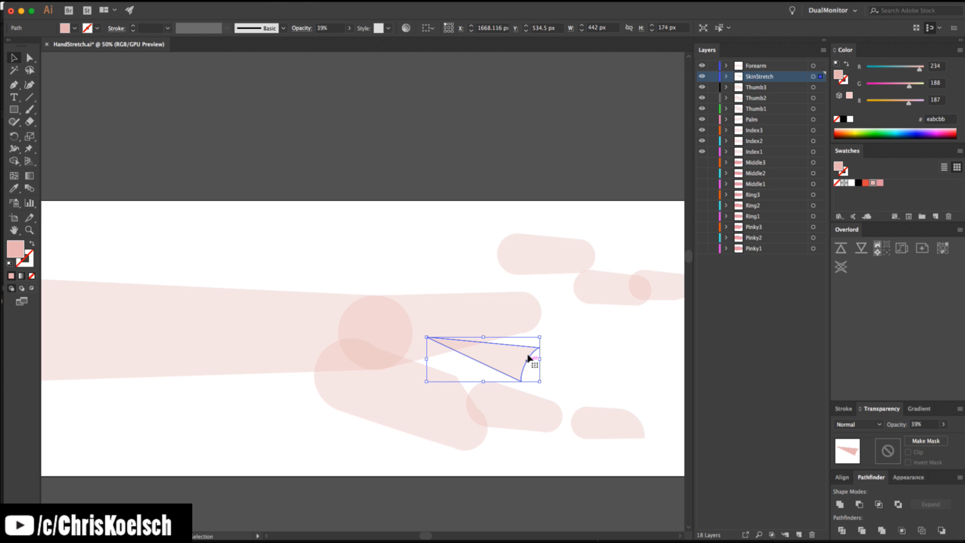
Undo the segment moves, the opacity change and the layer hiding, and deselect the artwork.
key("super+z")
key("super+z")
key("super+z")
key("super+z")
key("super+z")
key("super+z")
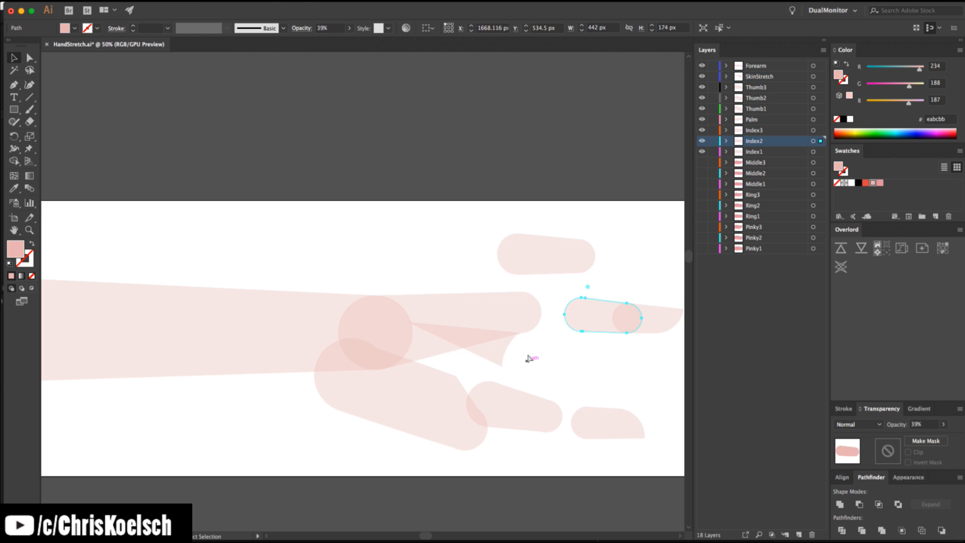
key("v")
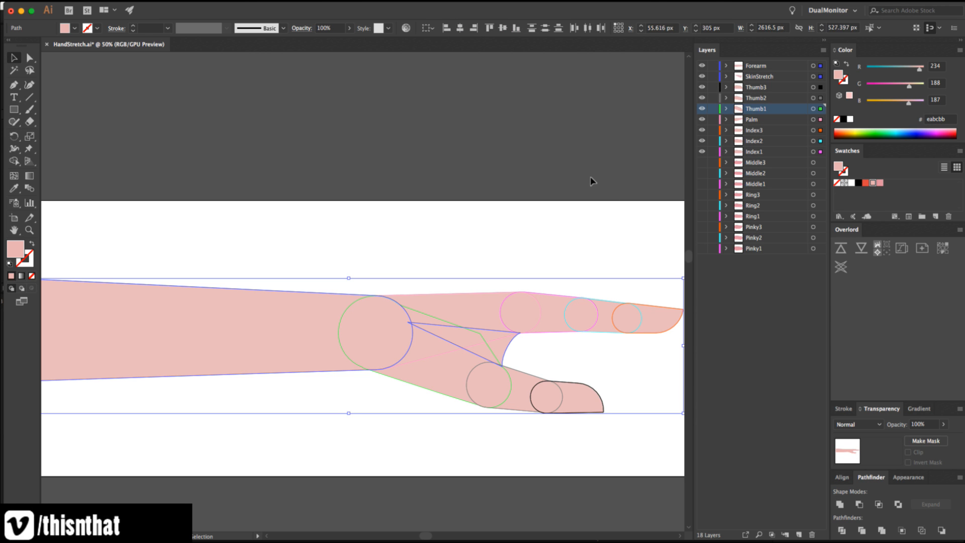
left_click(591, 182)
key("z")
left_click(360, 264, "alt")
left_click(347, 277, "alt")
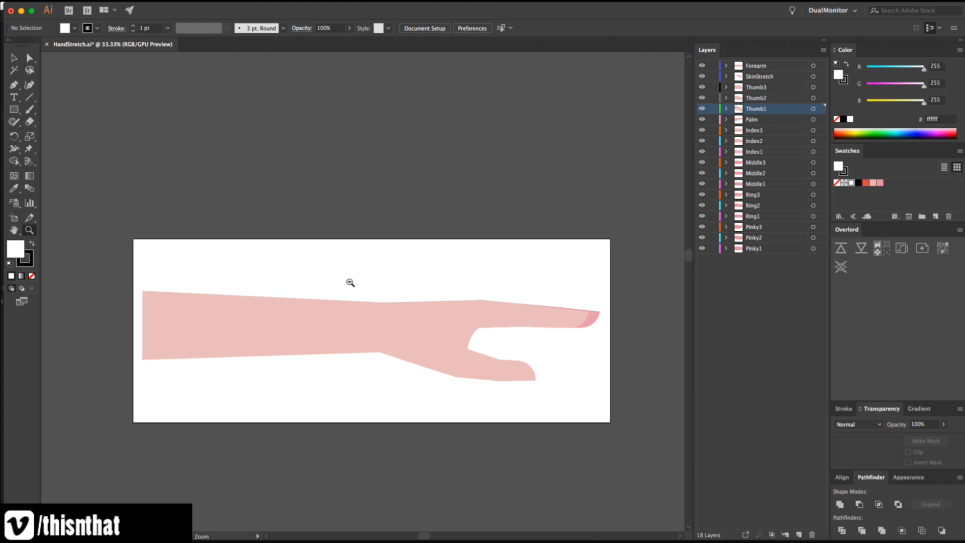
left_click(353, 284, "alt")
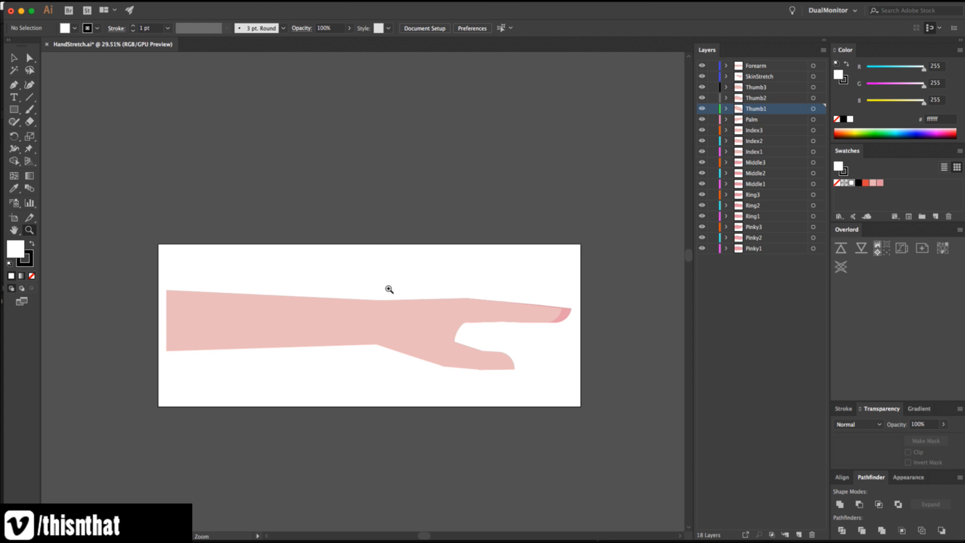
Check the artboard's width and height with the Artboard tool.
key("v")
key("super+a")
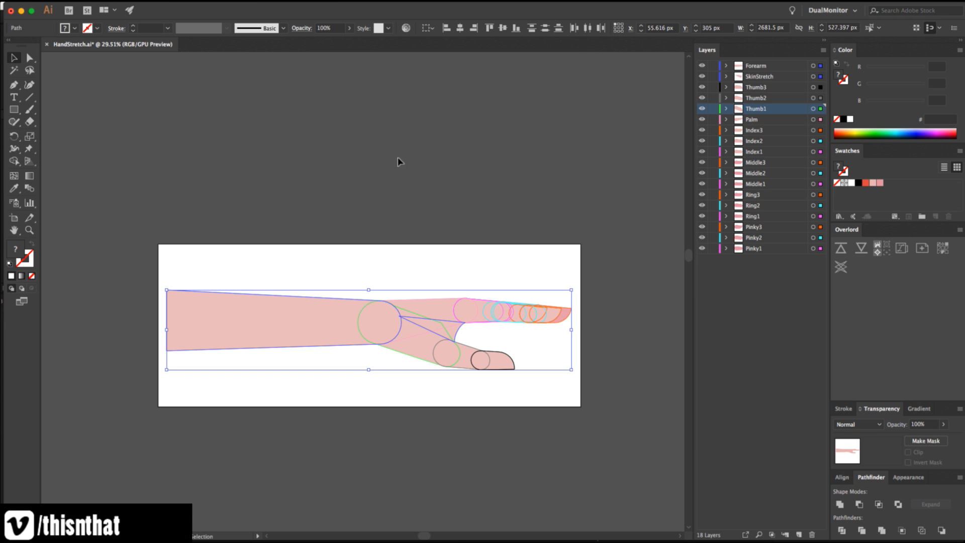
key("shift+super+a")
left_click(14, 217)
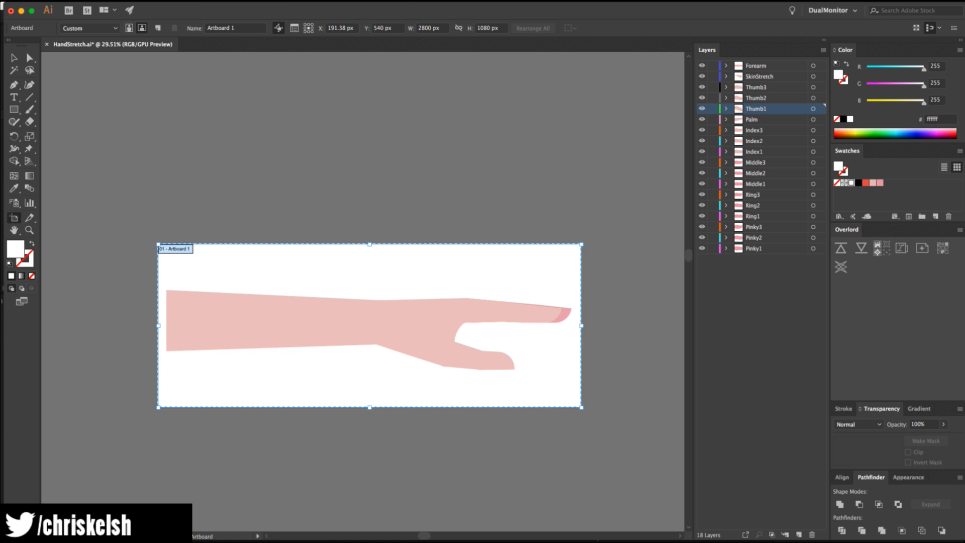
Switch to After Effects and create a new composition with a width of 2800 px.
key("super+Tab")
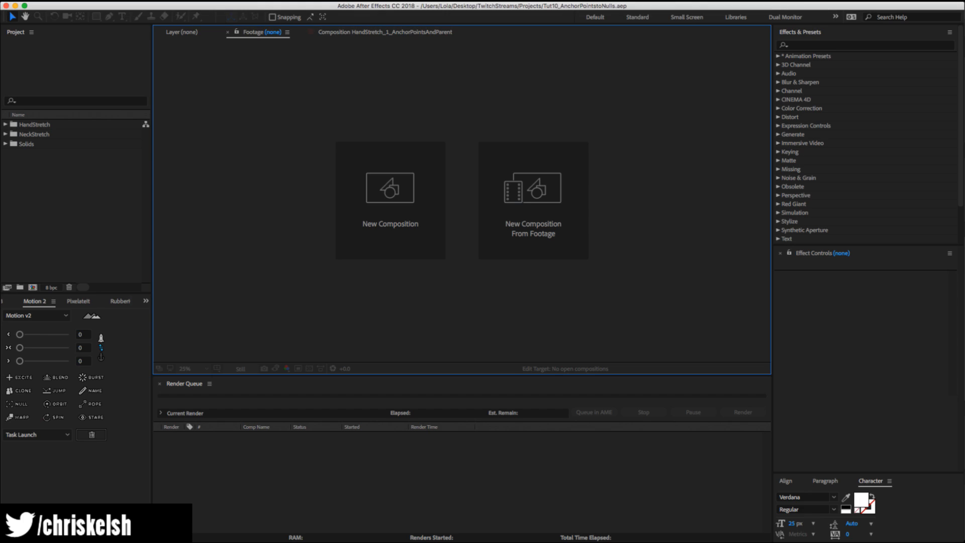
key("super+Tab")
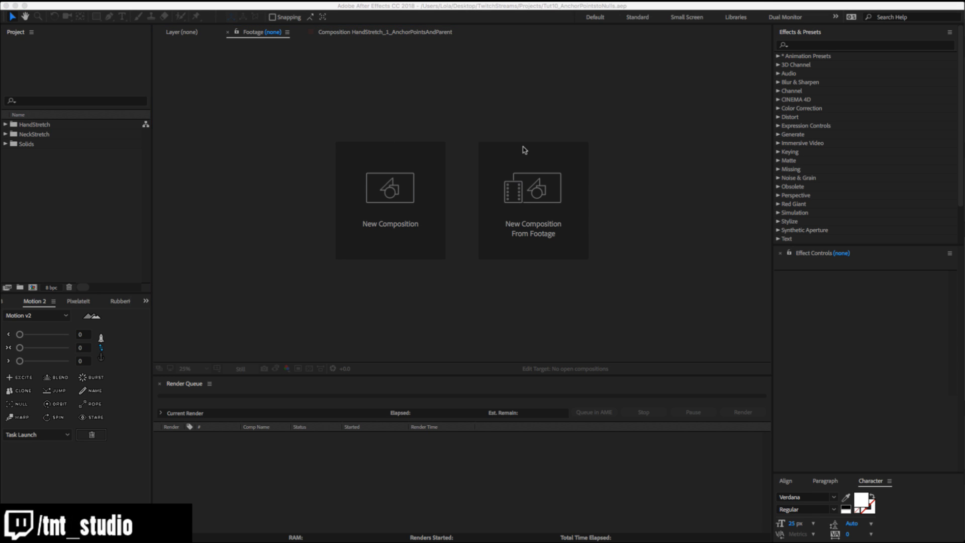
left_click(391, 196)
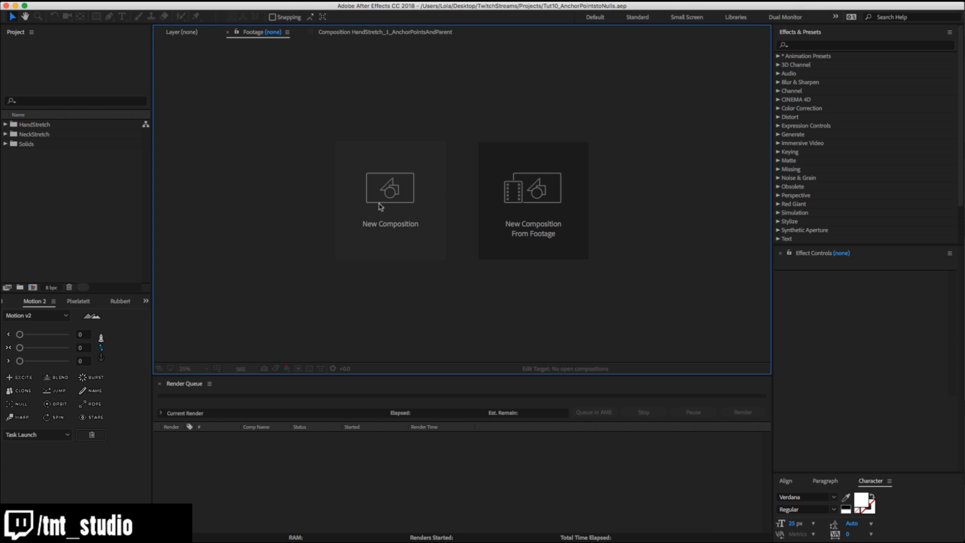
left_click(380, 206)
left_click(477, 335)
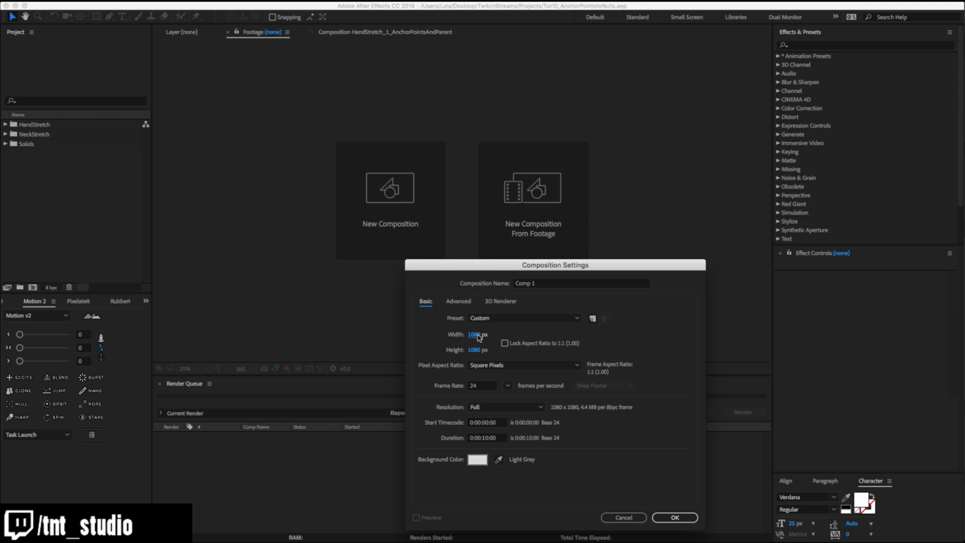
type("2800")
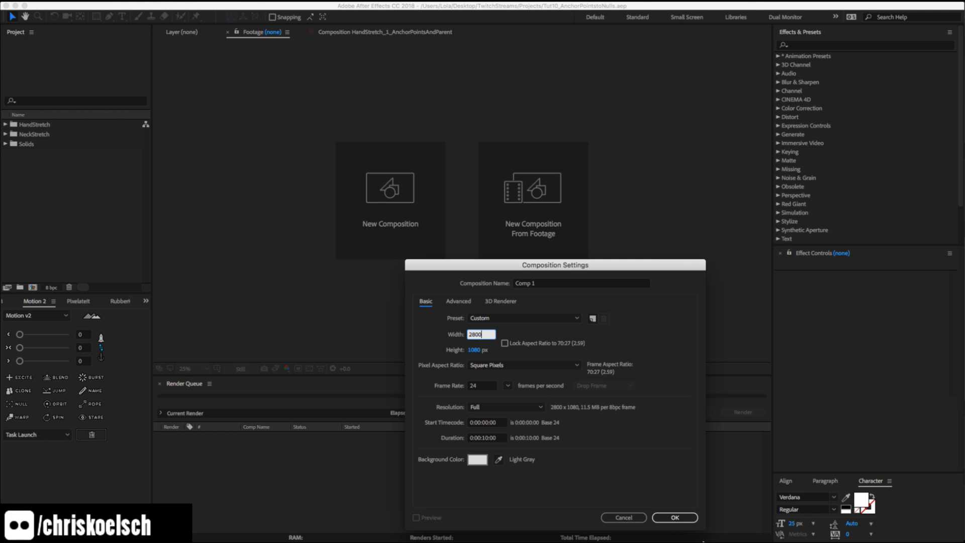
left_click(675, 517)
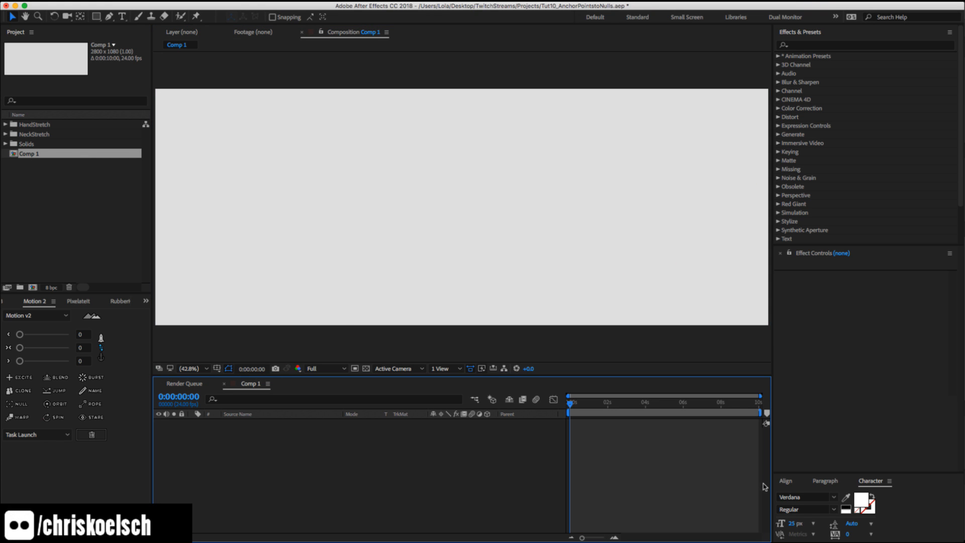
Switch back to Illustrator, select all the arm artwork and push it to After Effects with Overlord.
left_click(345, 324)
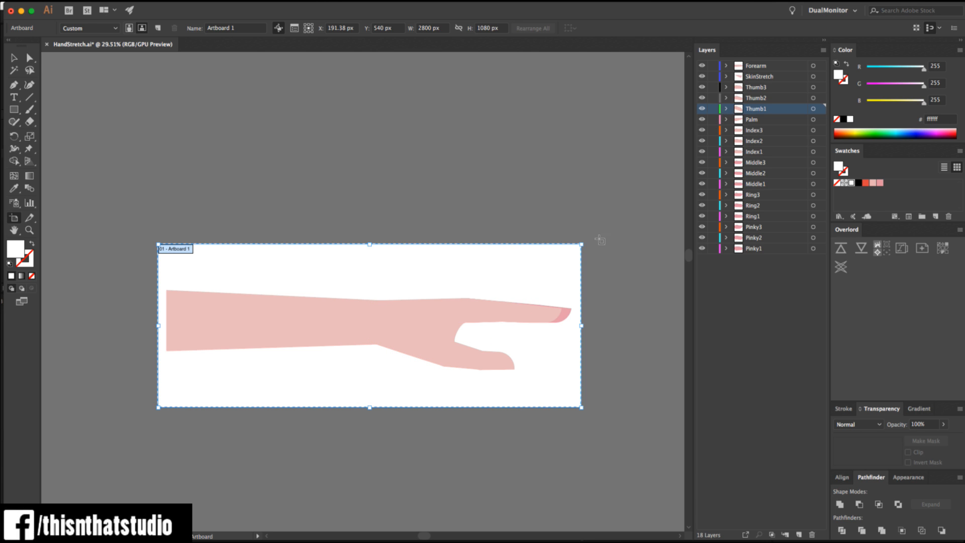
left_click(14, 57)
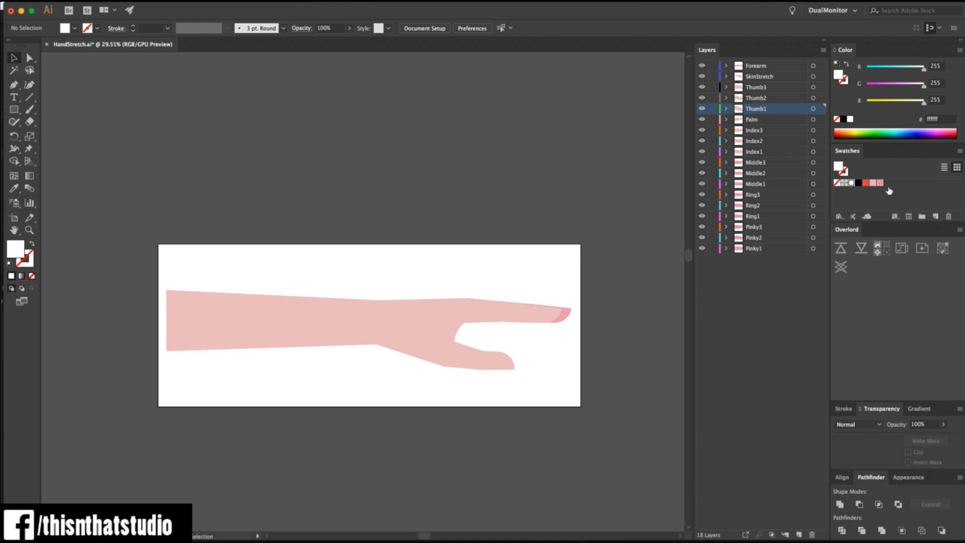
key("ctrl+a")
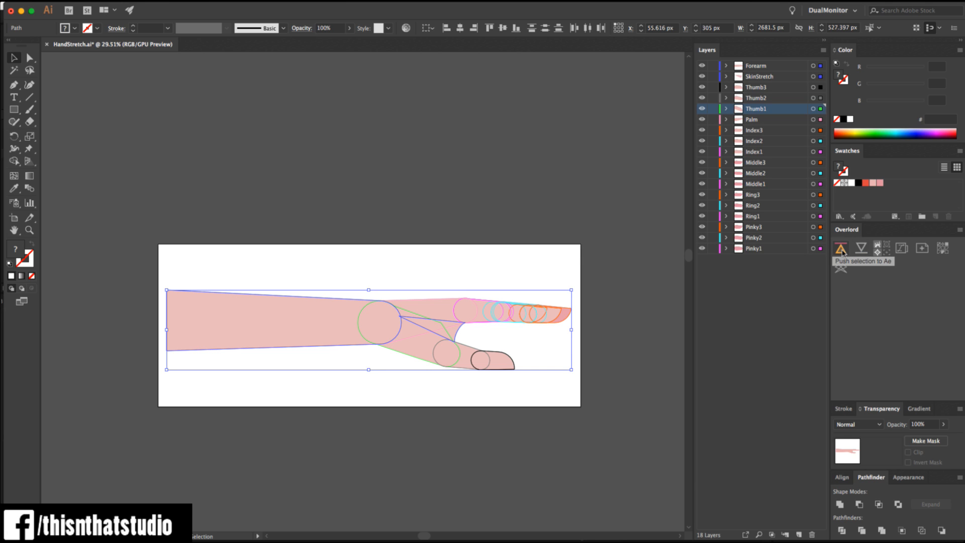
left_click(842, 251)
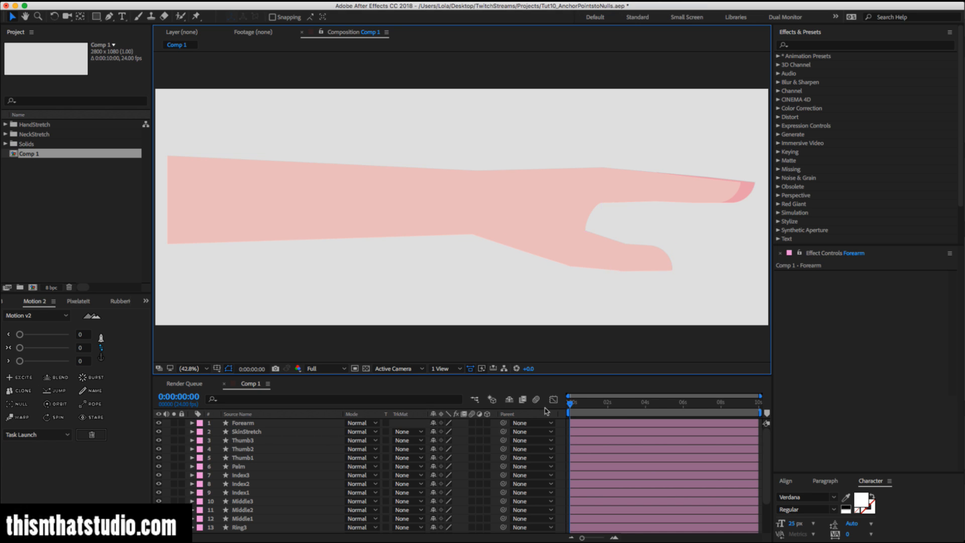
Inspect the imported forearm, skin-stretch, thumb and index layers one by one and enlarge the timeline to show the full layer list.
left_click(339, 424)
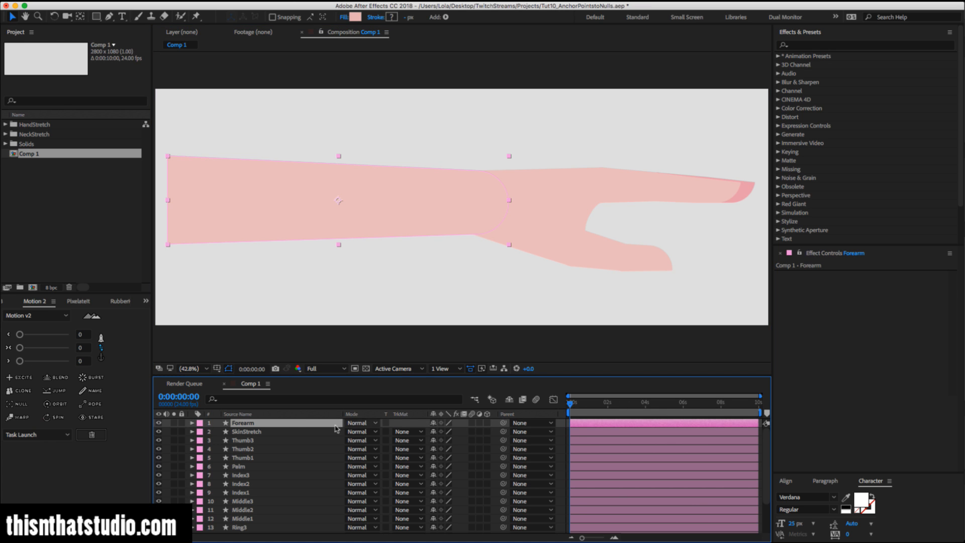
left_click(298, 433)
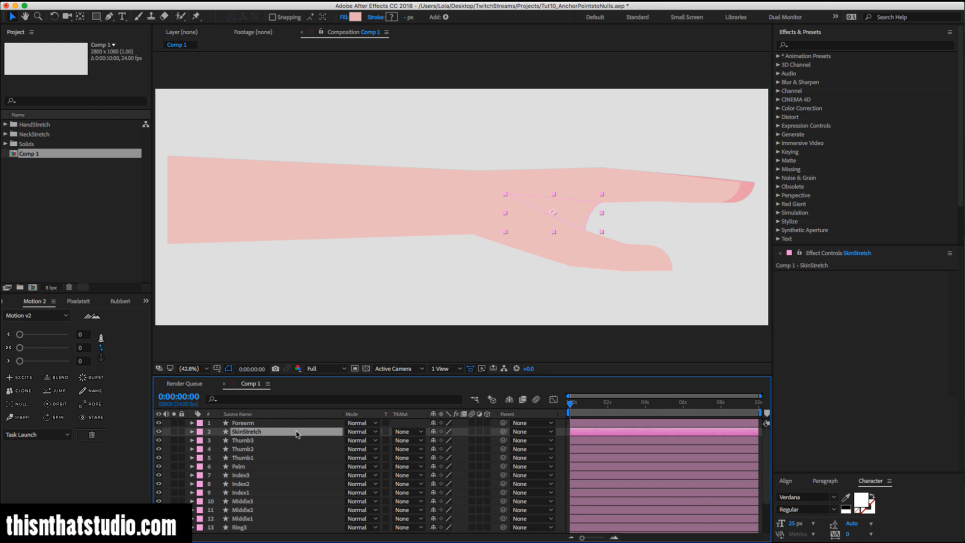
left_click(297, 440)
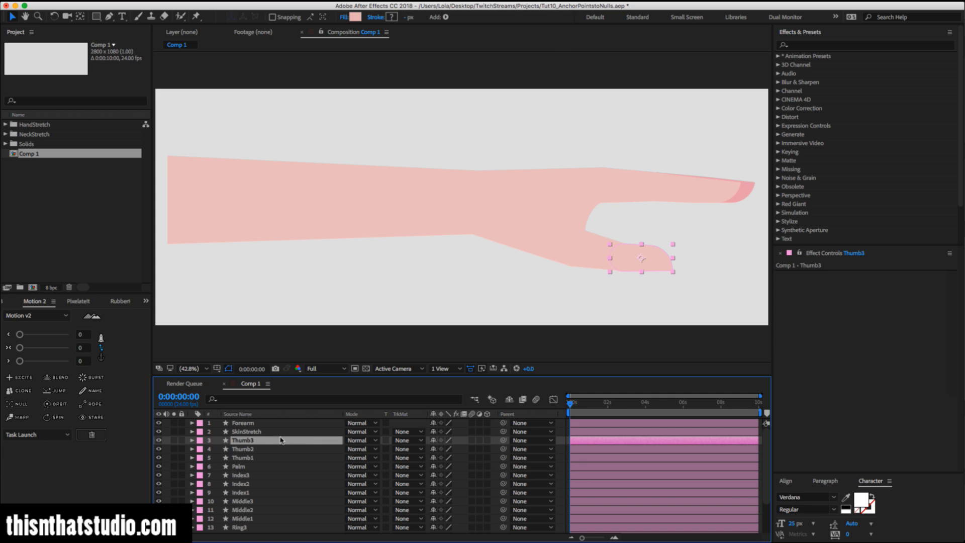
left_click(269, 449)
left_click(261, 458)
left_click(261, 475)
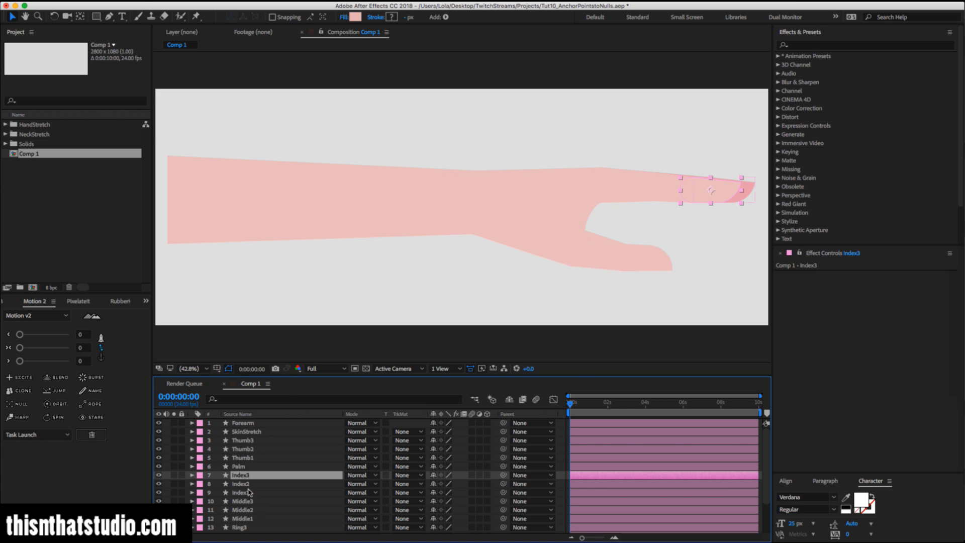
left_click_drag(297, 376, 304, 307)
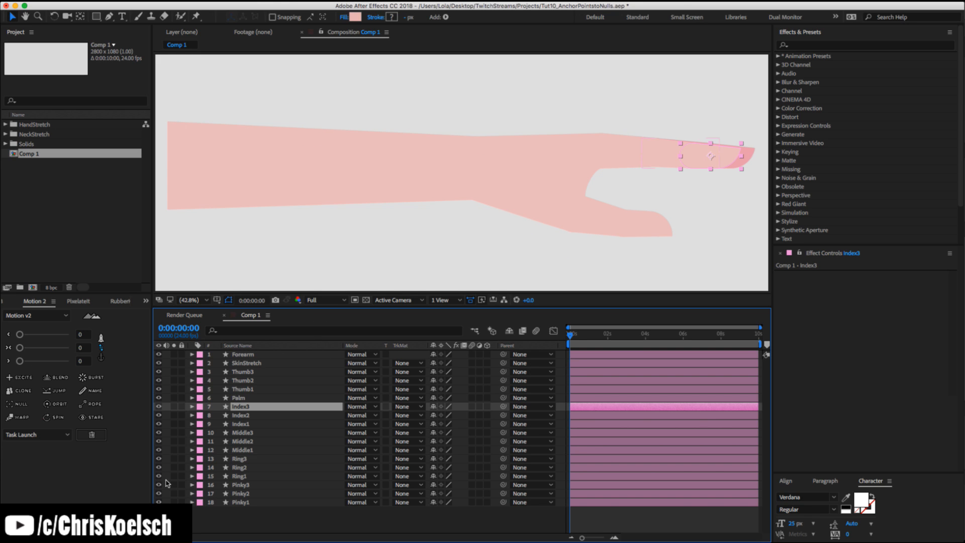
Move the Forearm layer's anchor point to the cut-off end of the arm.
left_click(315, 162)
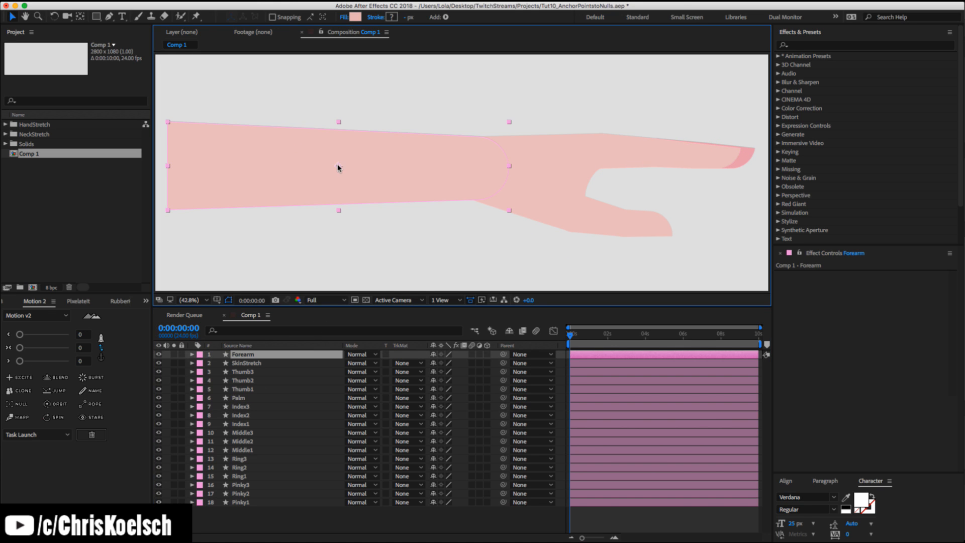
key("y")
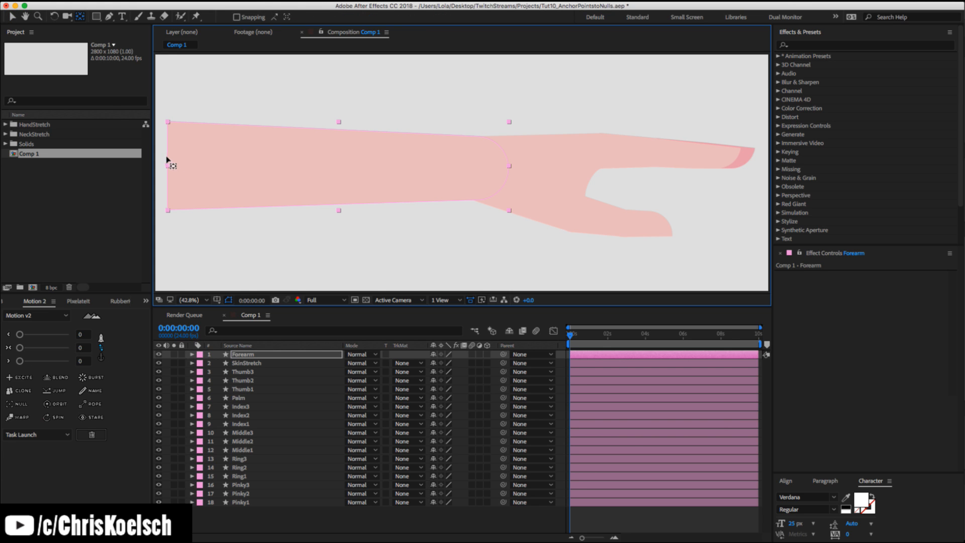
left_click(268, 364)
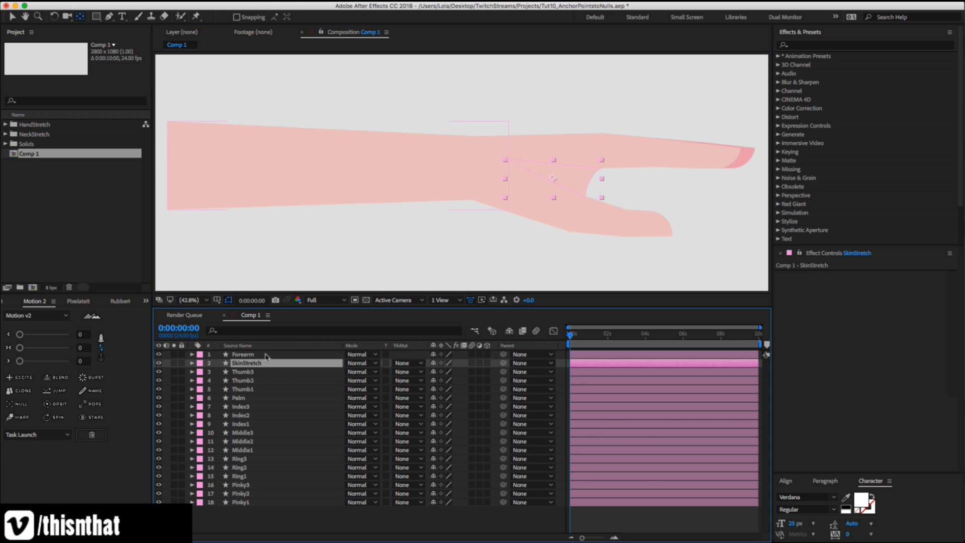
left_click(266, 355)
Hide every layer above the pinky layers, then parent Pinky3 to Pinky2 and Pinky2 to Pinky1.
mouse_move(159, 355)
left_mouse_down()
mouse_move(172, 483)
mouse_move(160, 498)
mouse_move(159, 486)
left_mouse_up()
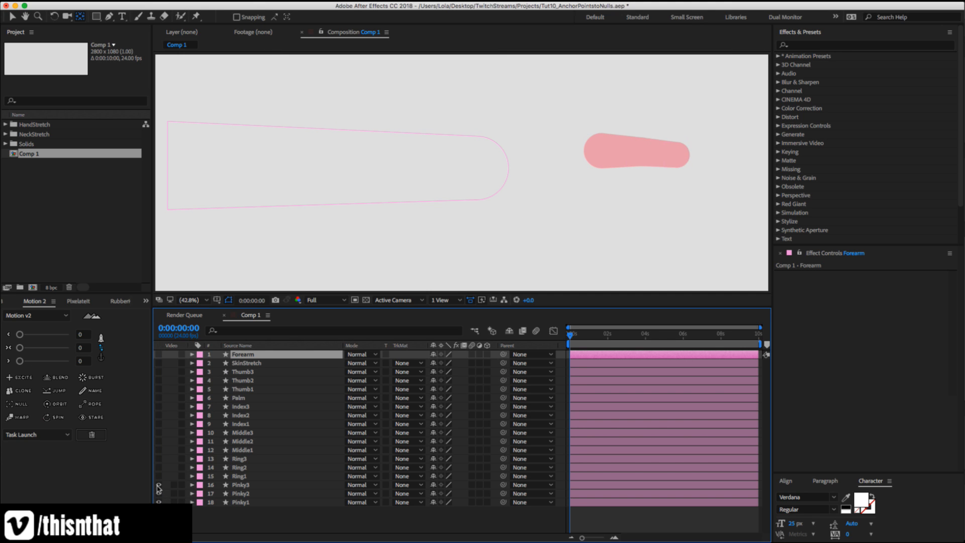
left_click(248, 485)
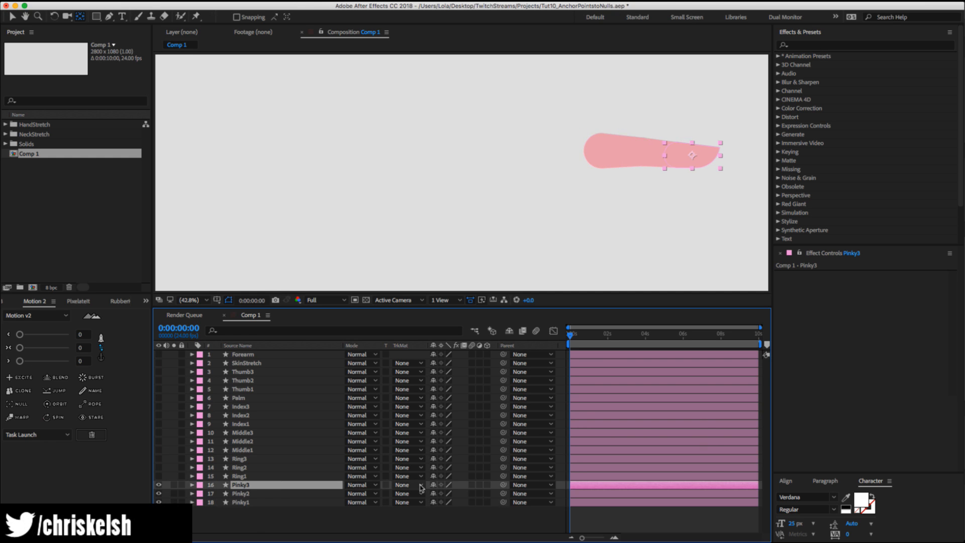
left_click_drag(502, 485, 495, 502)
left_click(245, 502)
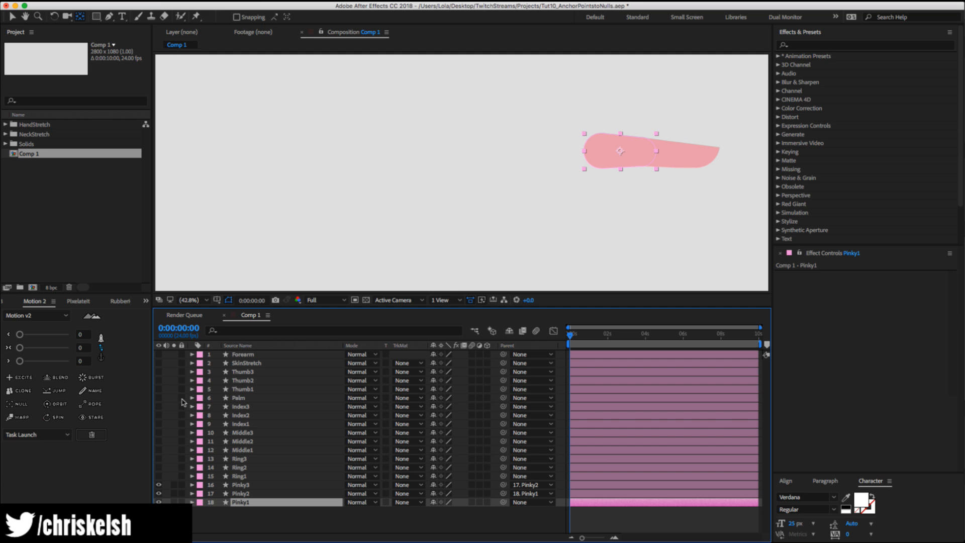
Show the Palm layer again, parent Pinky1 to Palm and select Palm.
left_click(159, 398)
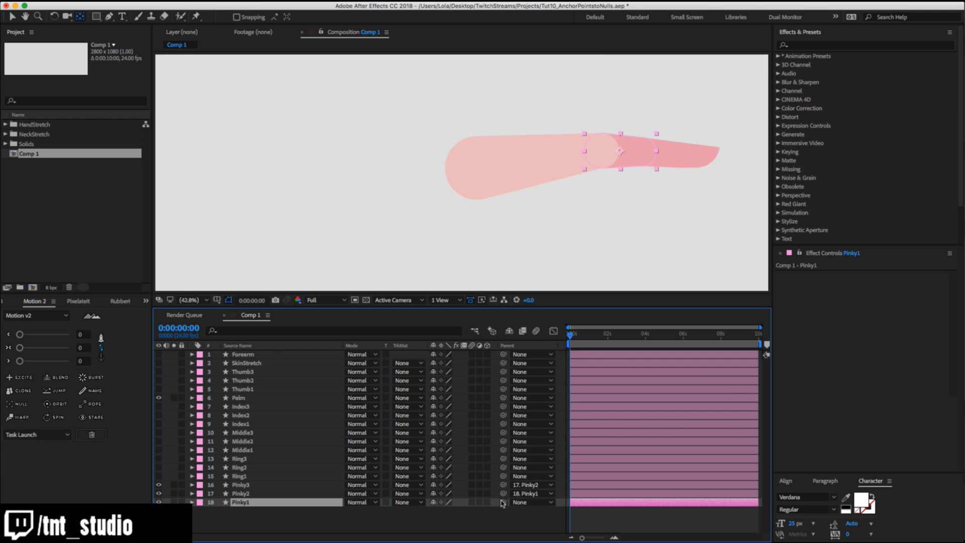
left_click_drag(503, 502, 254, 399)
left_click(251, 399)
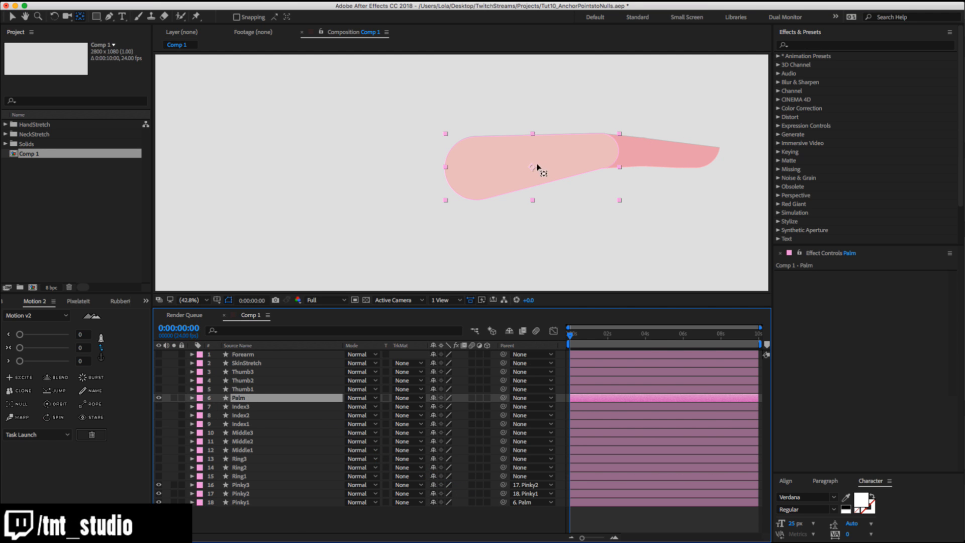
left_click(497, 167)
Move the anchor points of Pinky3, Pinky2 and Pinky1 to their knuckle joints, then test the finger's rotation and undo it.
left_click(716, 155)
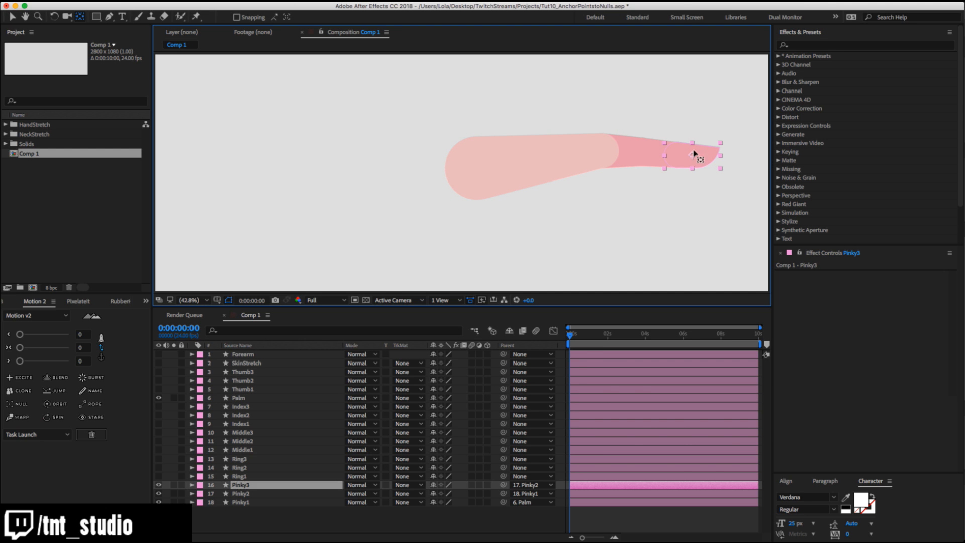
left_click_drag(693, 152, 640, 150)
left_click(665, 147)
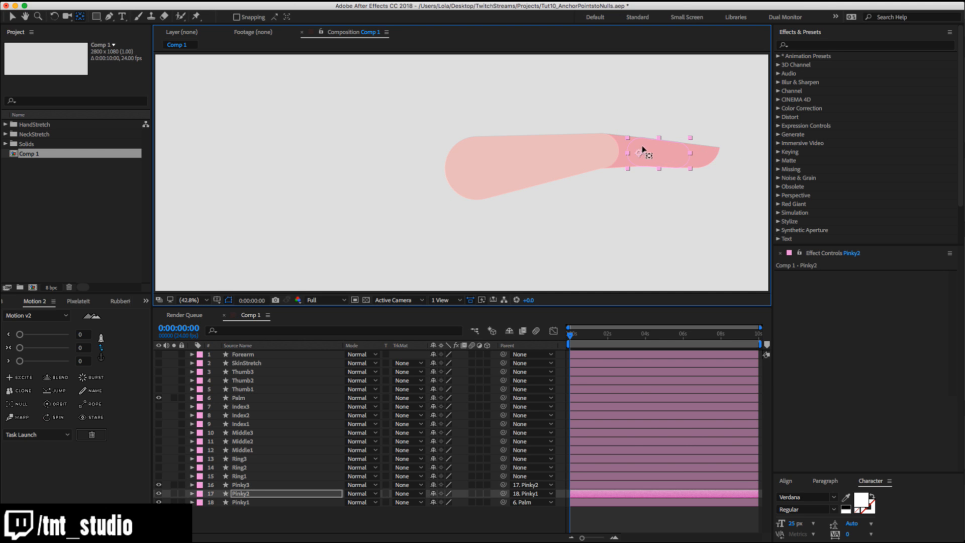
left_click(625, 155)
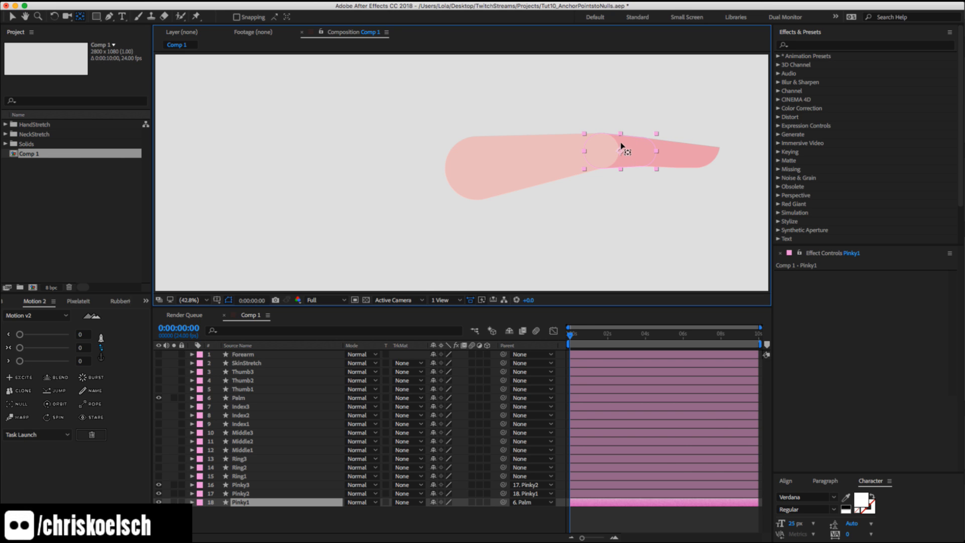
left_click_drag(622, 146, 659, 161)
key("w")
key("super+z")
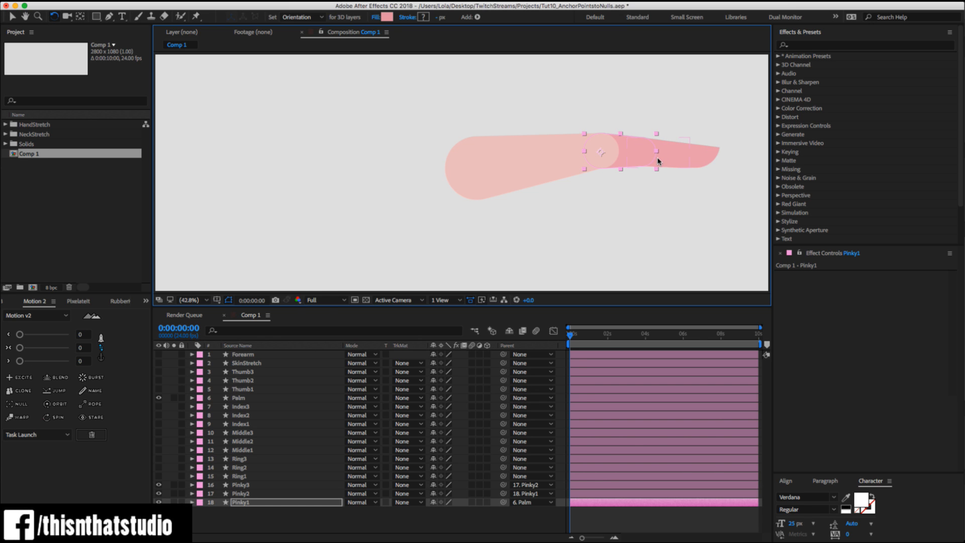
Show all hidden layers and open the HandStretch_1_AnchorPointsAndParent composition from the HandStretch folder.
left_click_drag(159, 355, 169, 485)
left_click(277, 524)
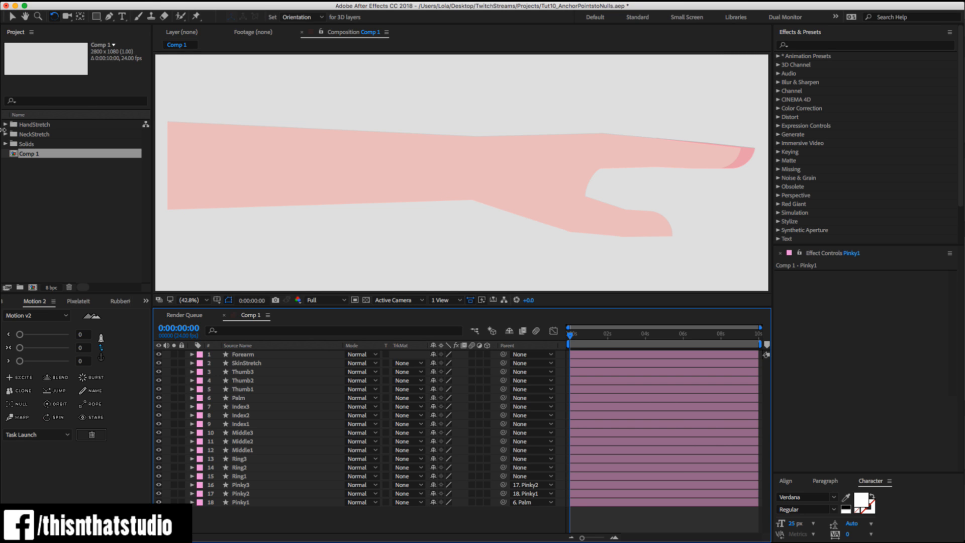
left_click(5, 124)
left_click(38, 133)
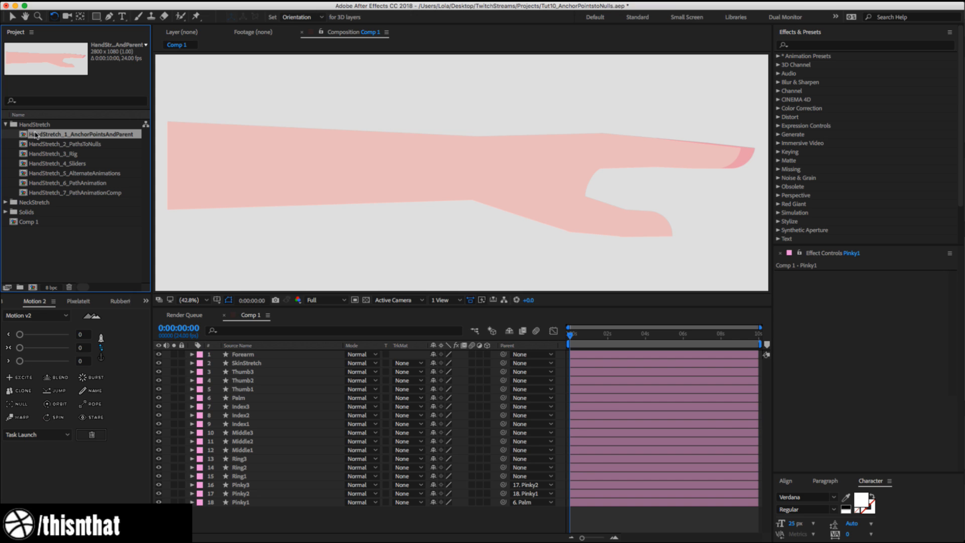
double_click(36, 135)
left_click(584, 364)
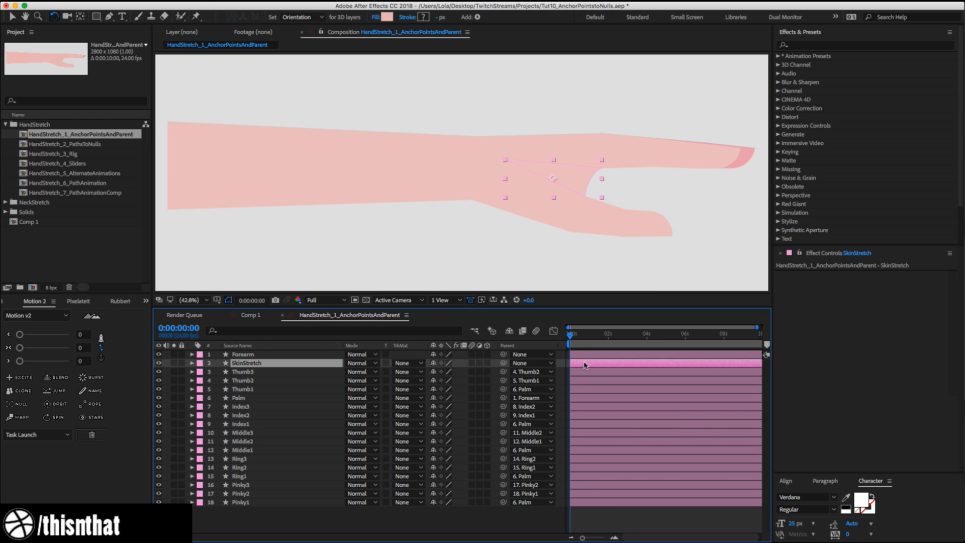
Test-rotate the Thumb1 and Index1 layers around their joints and undo the rotations.
left_click(572, 226)
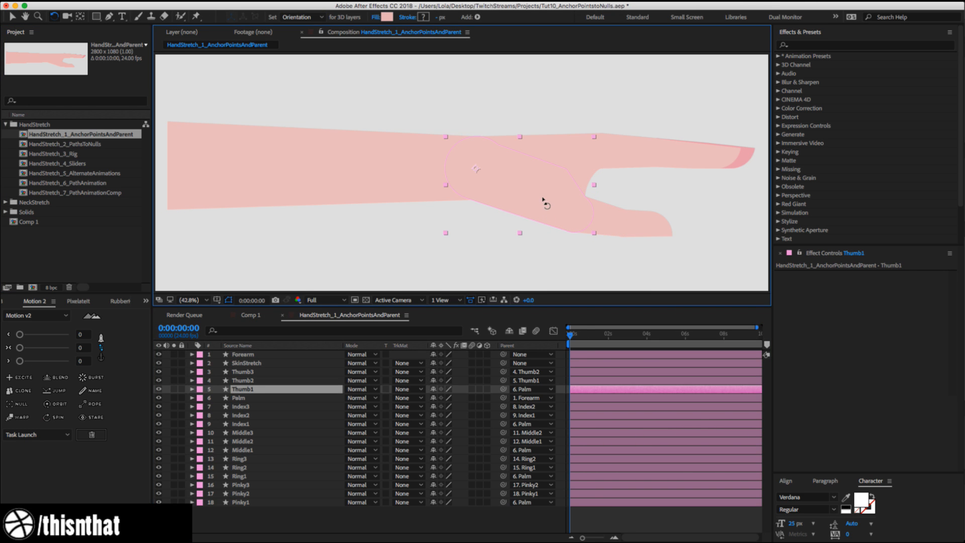
left_click_drag(545, 198, 517, 135)
left_click(572, 140)
left_click_drag(573, 142, 634, 132)
key("super+z")
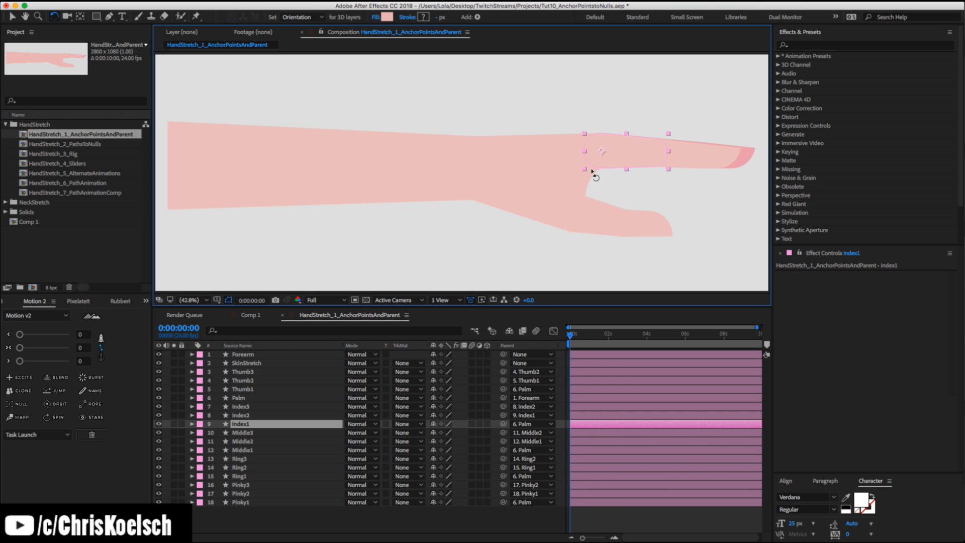
Select the SkinStretch shape between thumb and index finger, try shifting its edge and undo the change.
key("v")
left_click(583, 186)
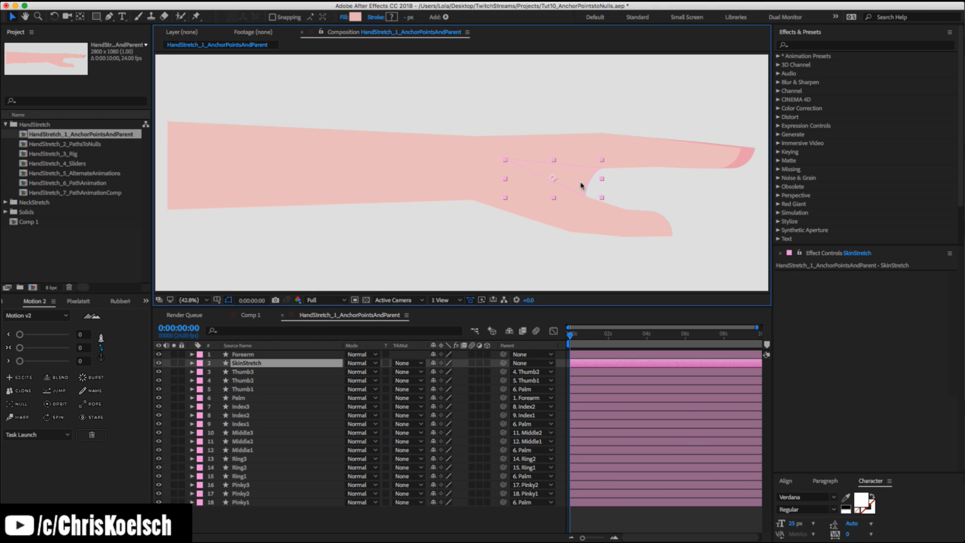
mouse_move(596, 173)
left_mouse_down()
mouse_move(613, 176)
mouse_move(586, 178)
left_mouse_up()
key("super+z")
left_click(588, 173)
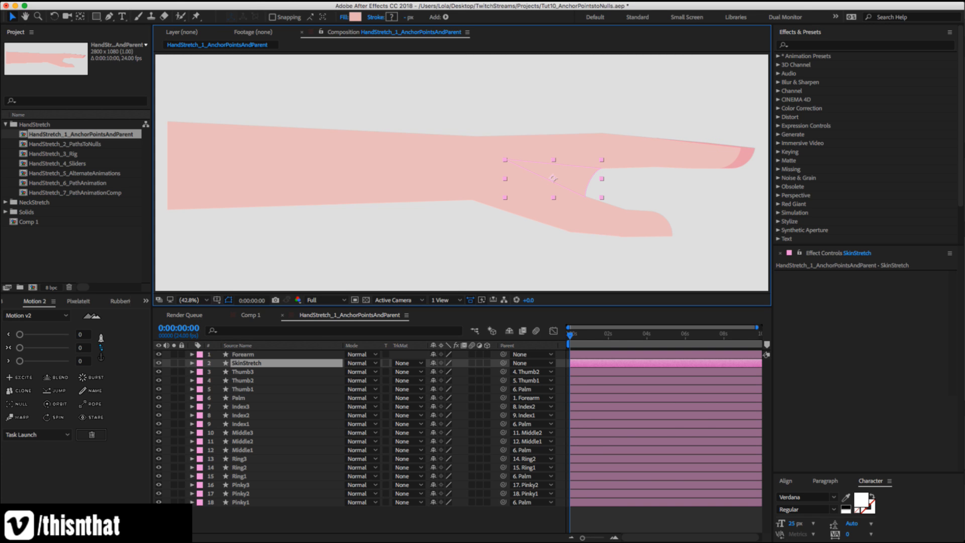
key("super+Tab")
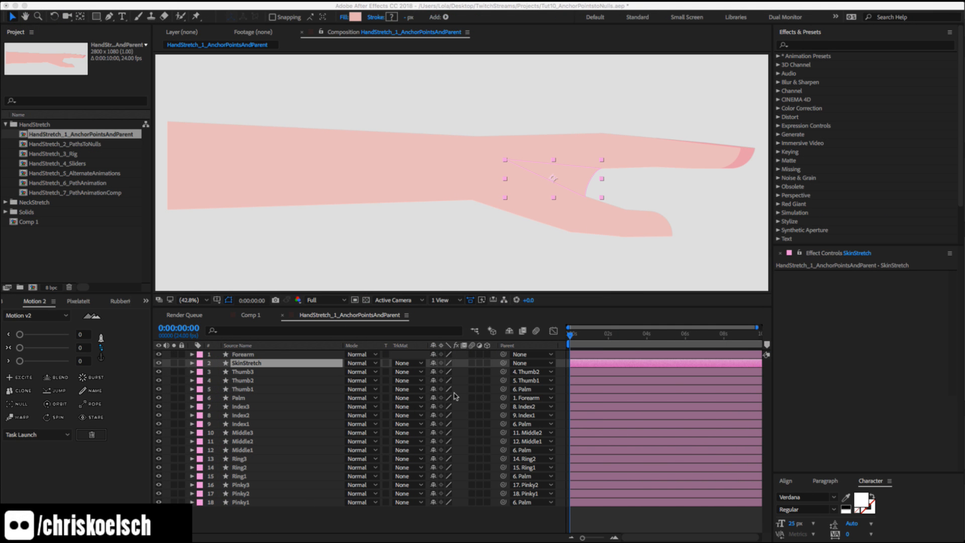
left_click(311, 526)
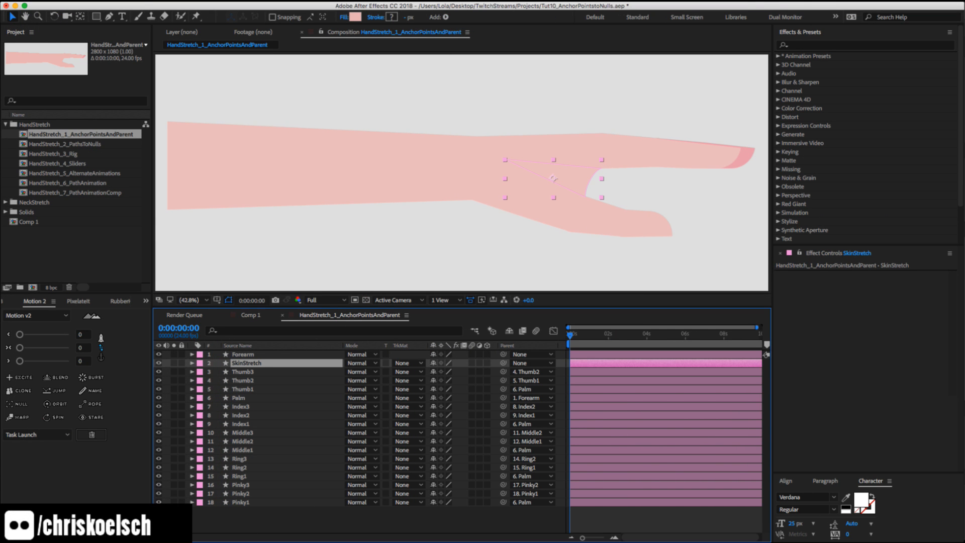
key("super+Tab")
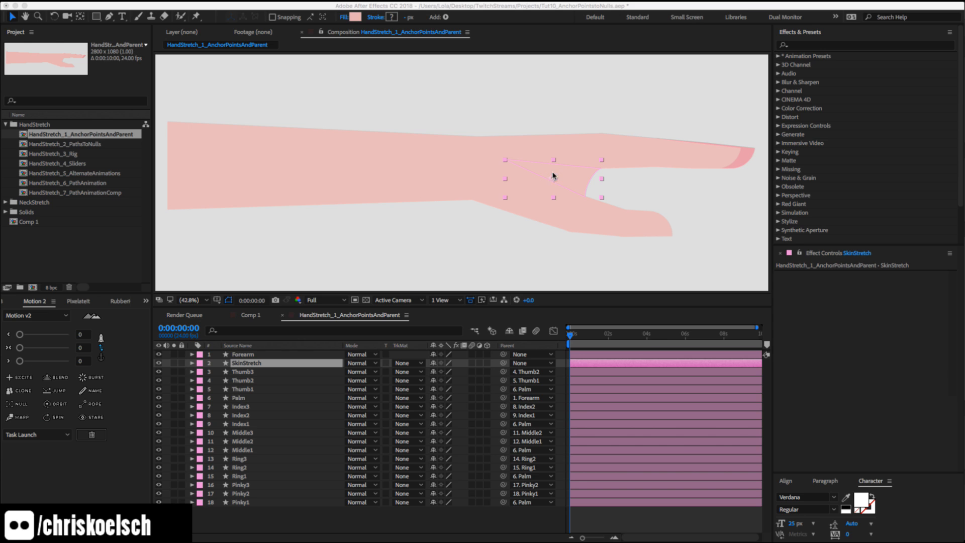
key("super+Tab")
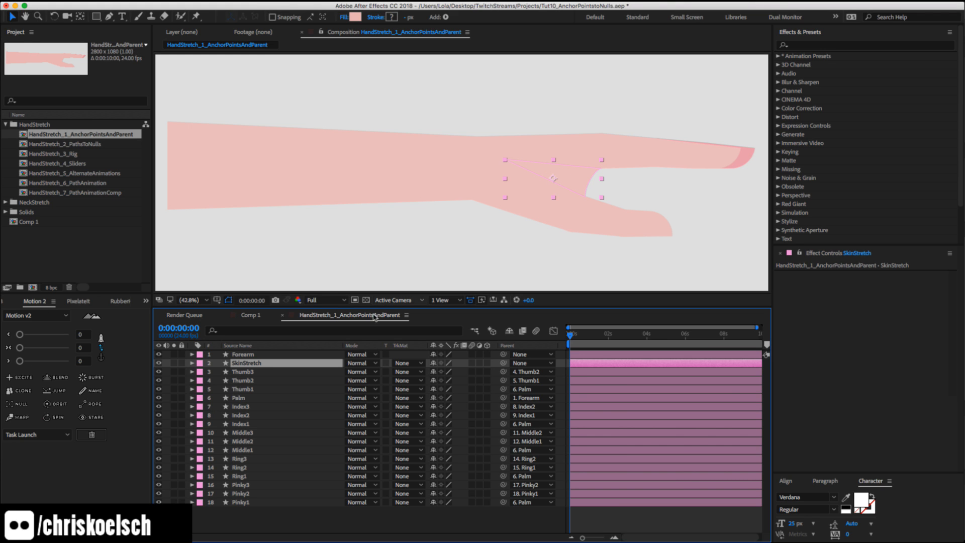
Expand the SkinStretch layer's contents down to Path 1 and select its Path property.
left_click(192, 363)
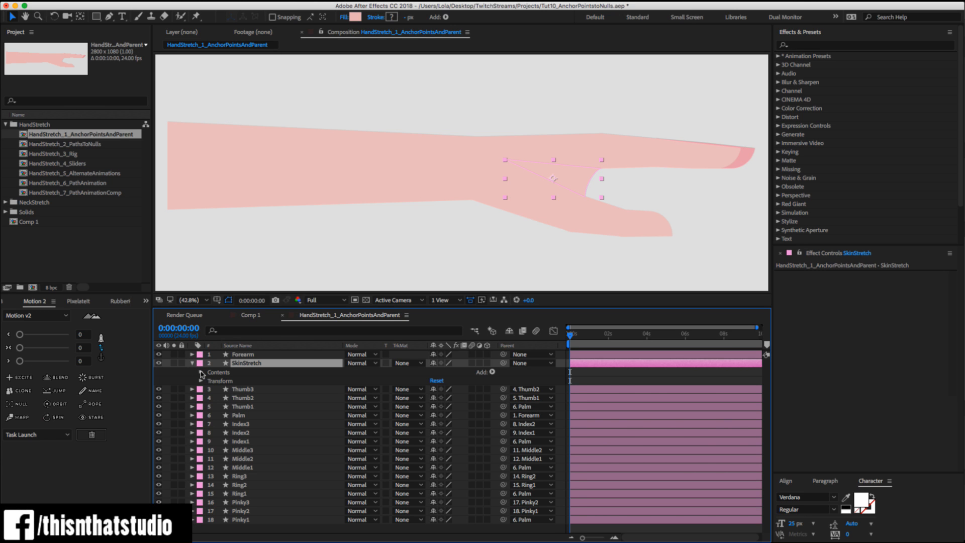
left_click(202, 373)
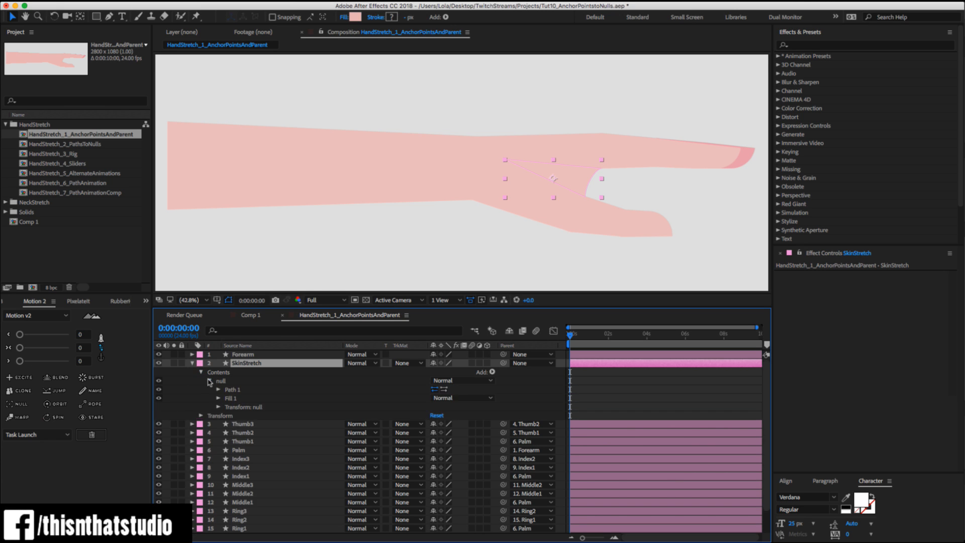
left_click(218, 390)
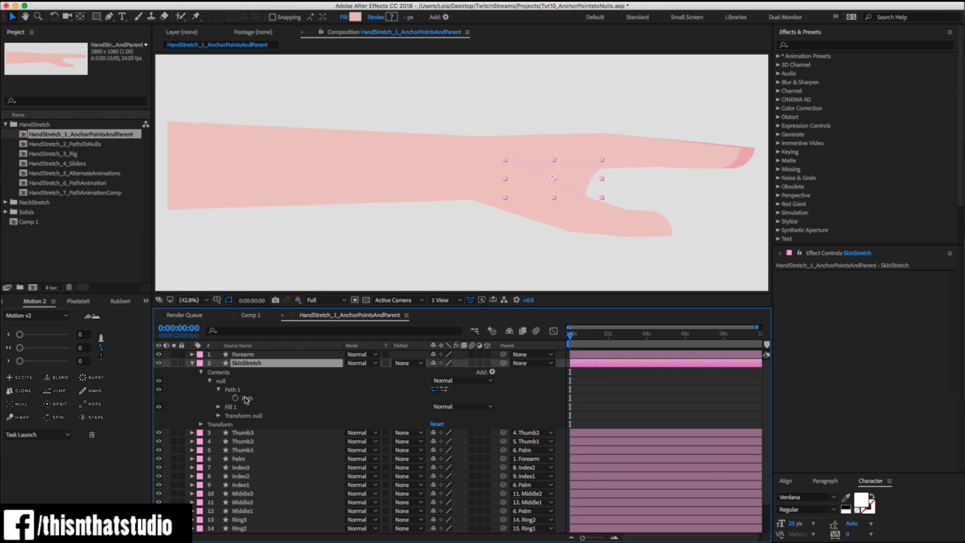
left_click(249, 399)
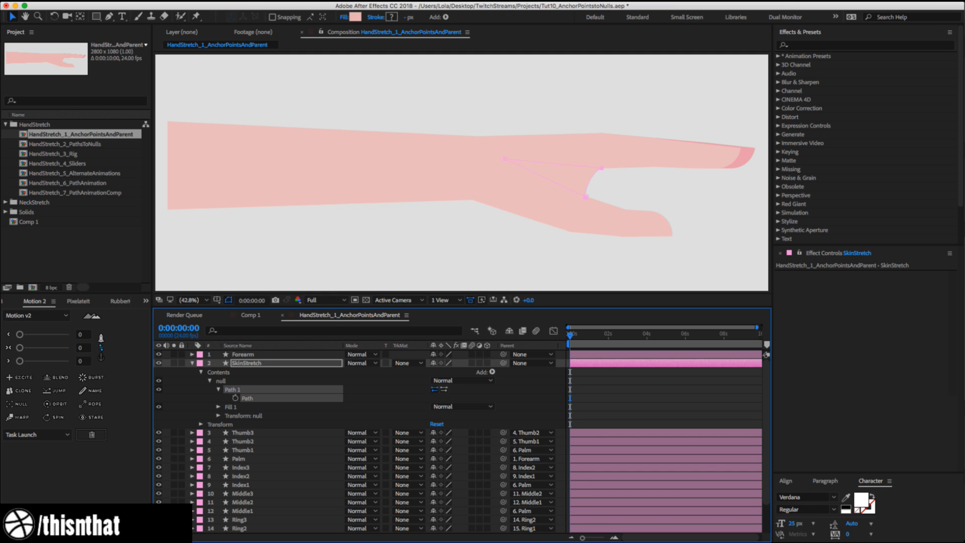
Run the Create Nulls From Paths script with Points Follow Nulls on the SkinStretch path and close the script window.
left_click(317, 1)
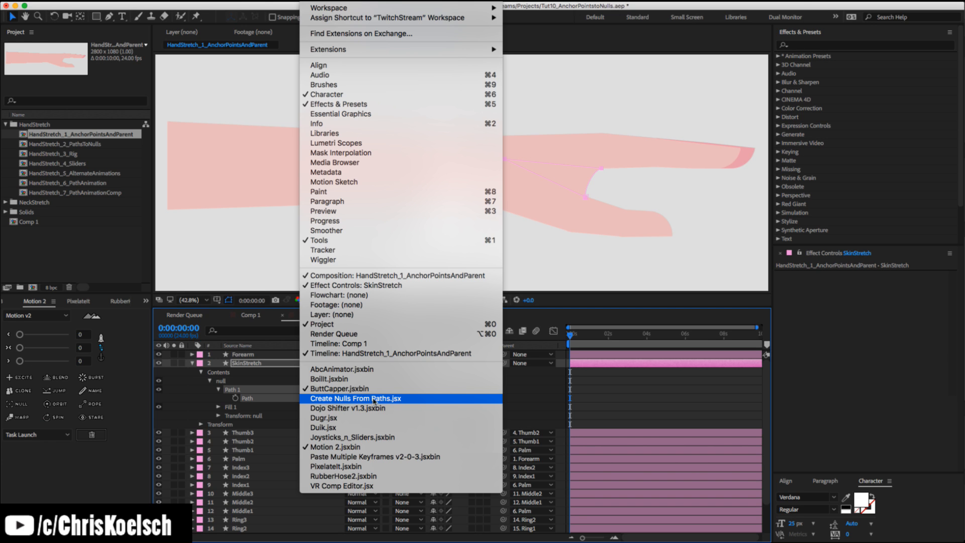
left_click(371, 401)
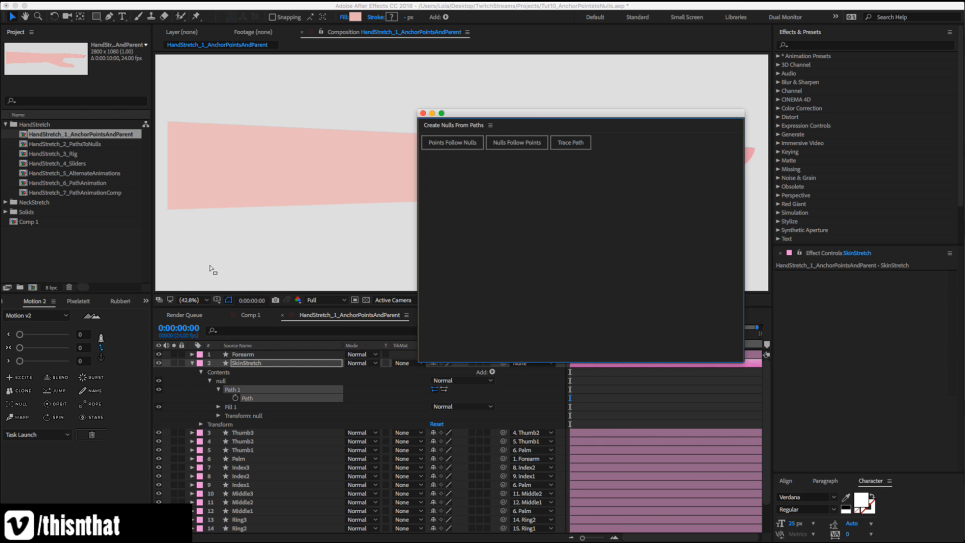
left_click(442, 145)
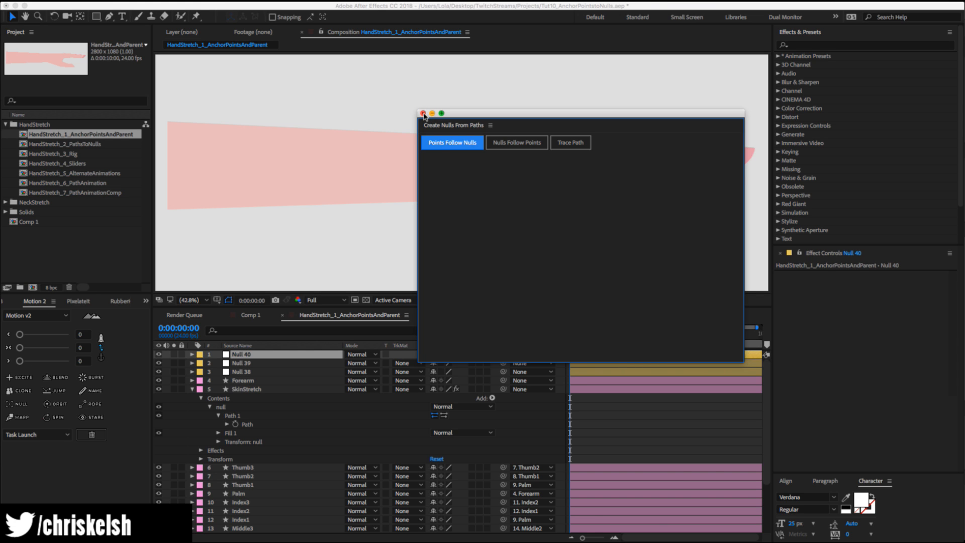
left_click(422, 113)
Check the new nulls and test-move the one at the base of the index finger, undoing each move.
left_click(251, 363)
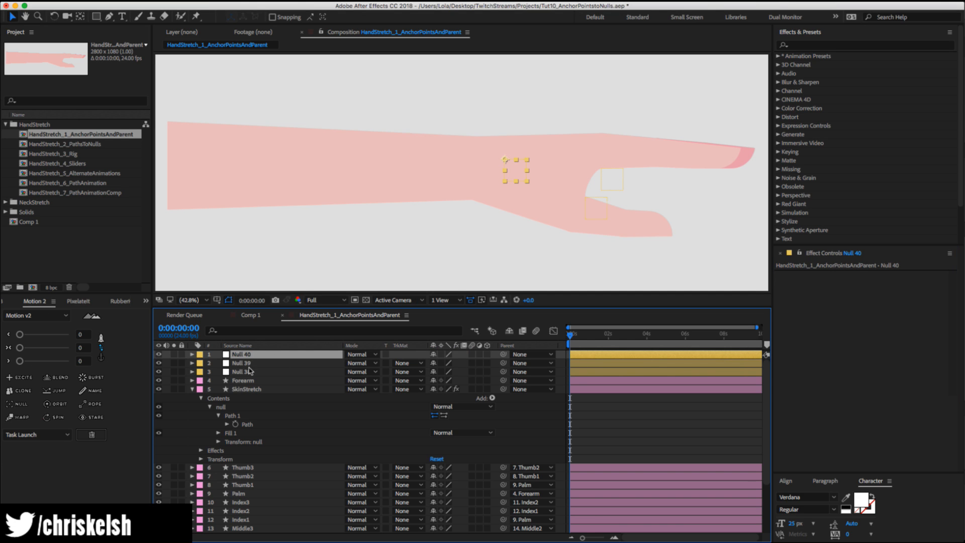
left_click(247, 374)
left_click(253, 364)
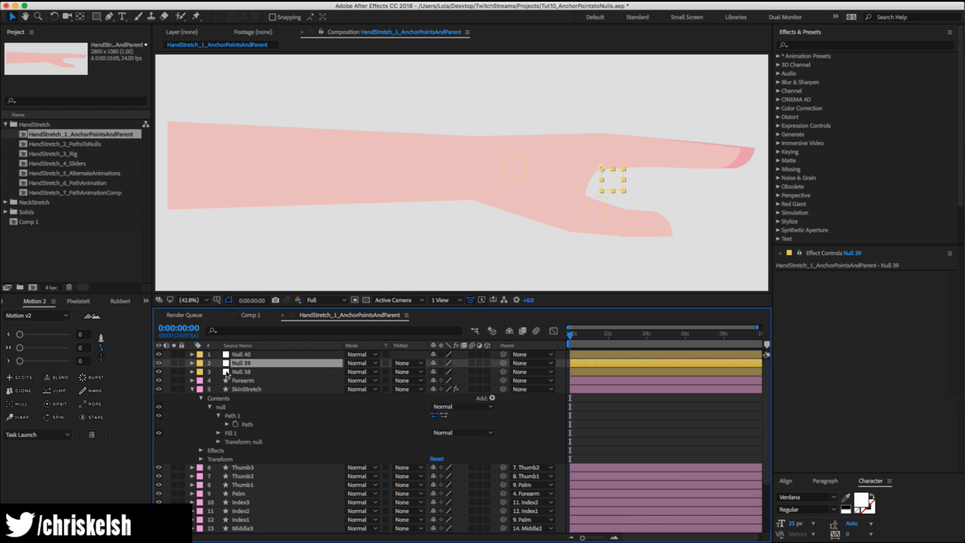
left_click(612, 172)
left_click_drag(611, 169, 603, 114)
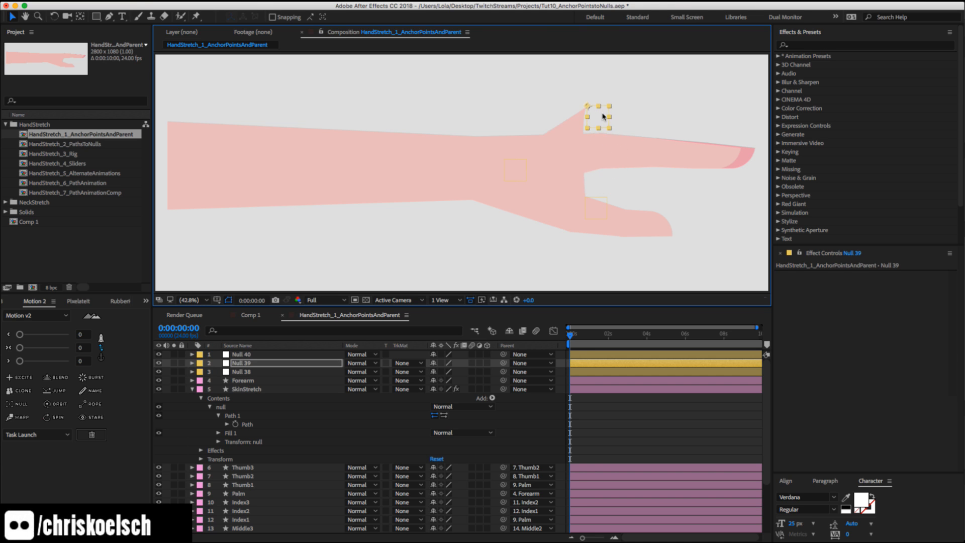
key("super+z")
left_click_drag(613, 179, 644, 104)
key("super+z")
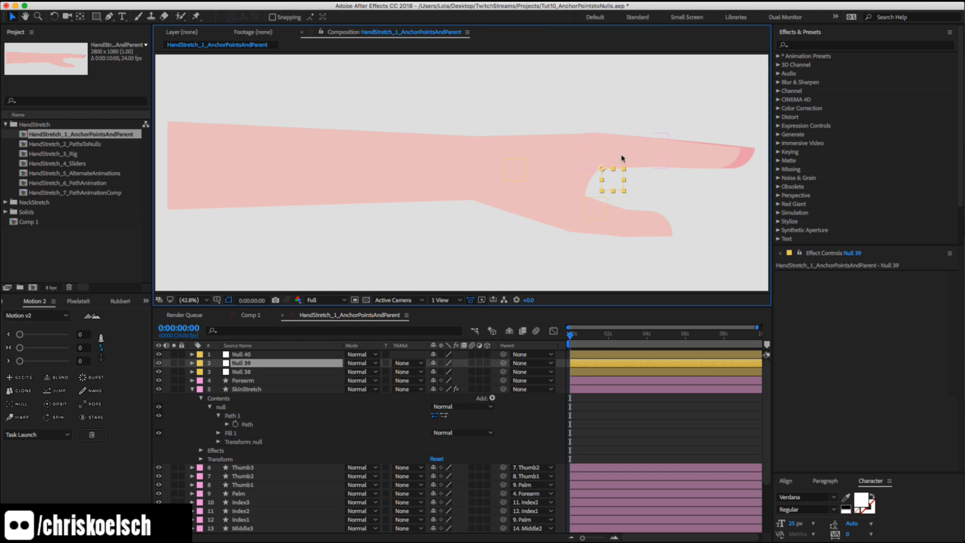
left_click_drag(621, 164, 648, 120)
key("super+z")
Select the SkinStretch layer and its Path property to examine the path now linked to the nulls.
left_click(254, 388)
left_click(247, 424)
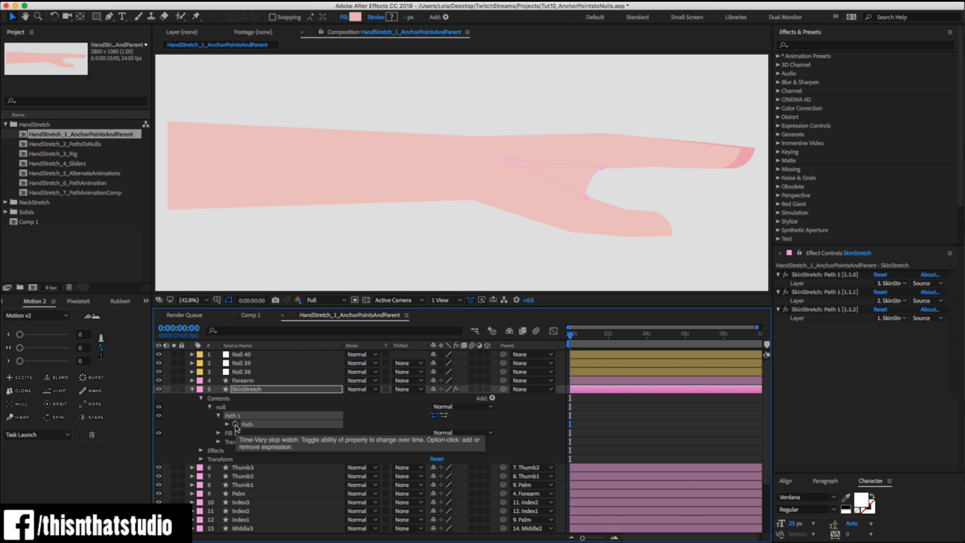
Select the new nulls in turn to check which point of the skin-stretch path each one controls.
left_click(252, 373)
left_click(251, 363)
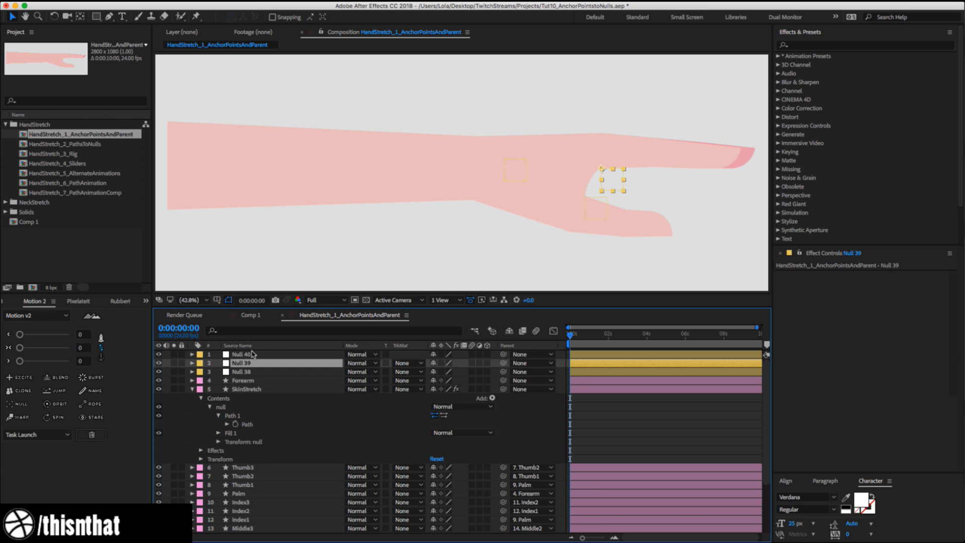
left_click(251, 354)
left_click(251, 363)
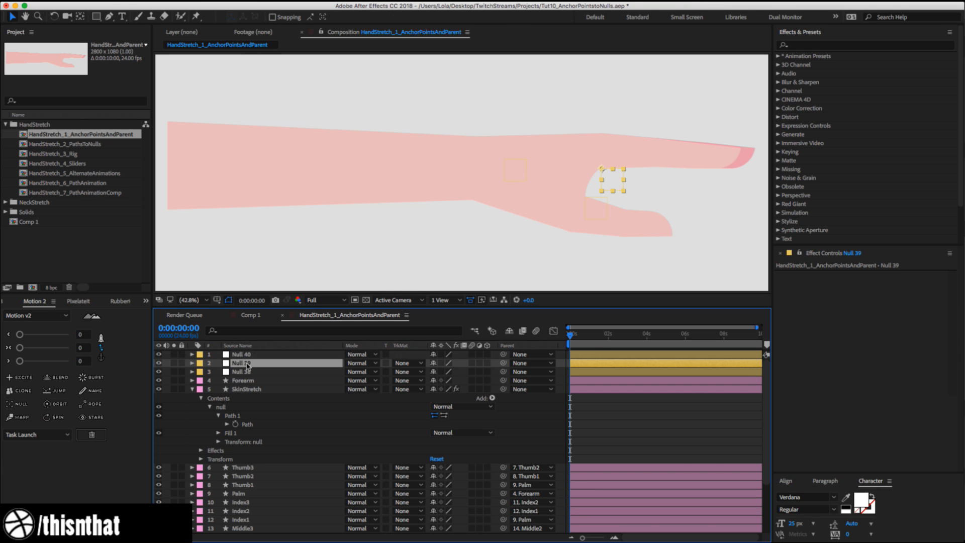
left_click(609, 172)
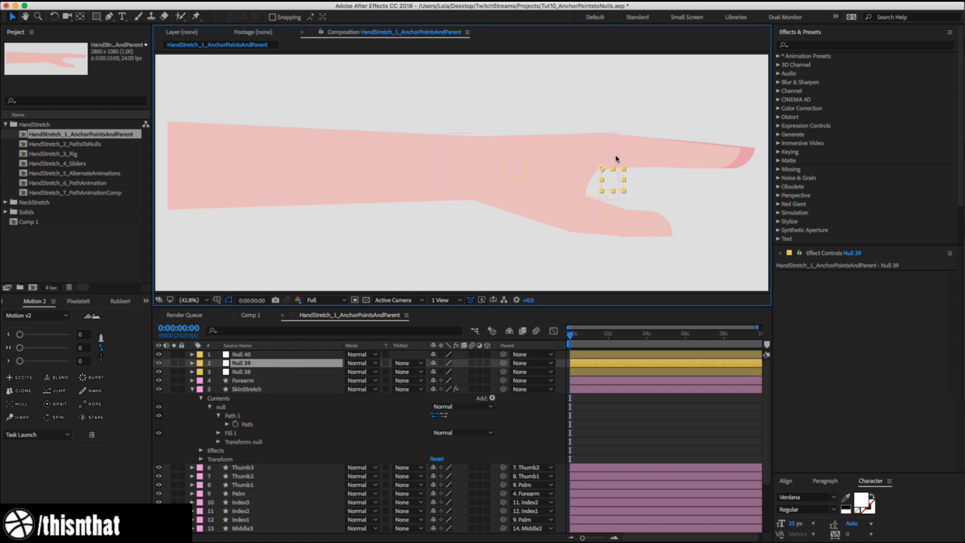
left_click(617, 158)
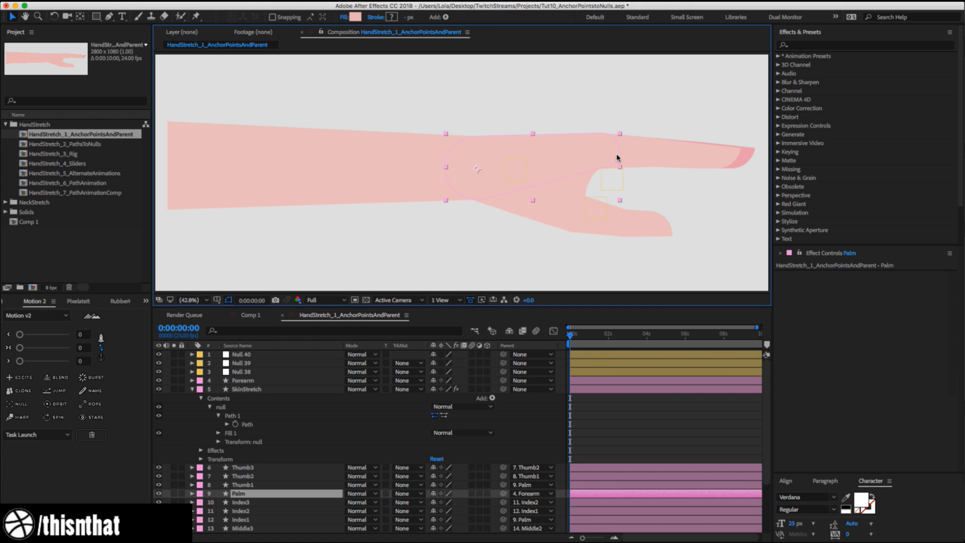
Show layer names instead of source names in the timeline and collapse the SkinStretch layer's properties.
left_click(256, 364)
left_click(246, 345)
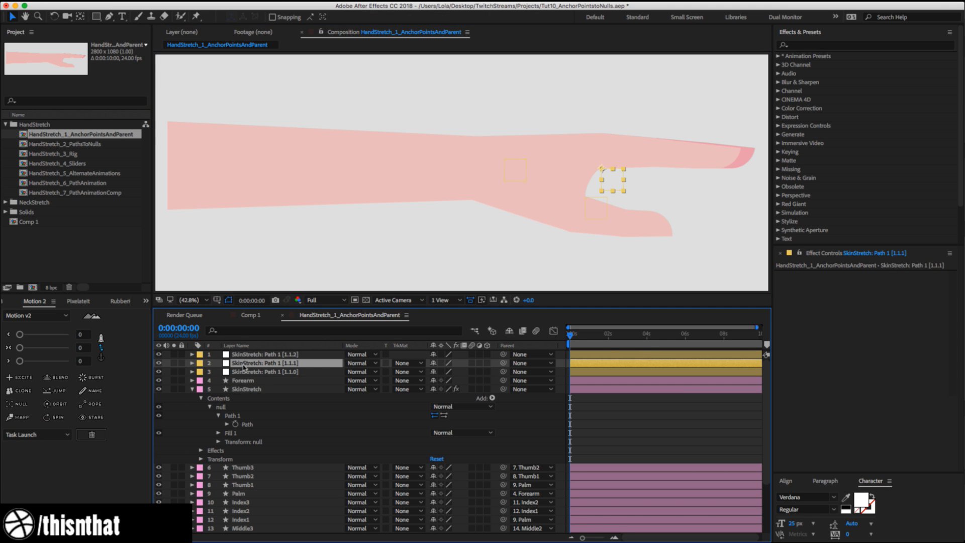
left_click(192, 389)
Rename the null at the thumb, SkinStretch: Path 1 [1.1.0], as SkinStretch_Thumb.
left_click(258, 373)
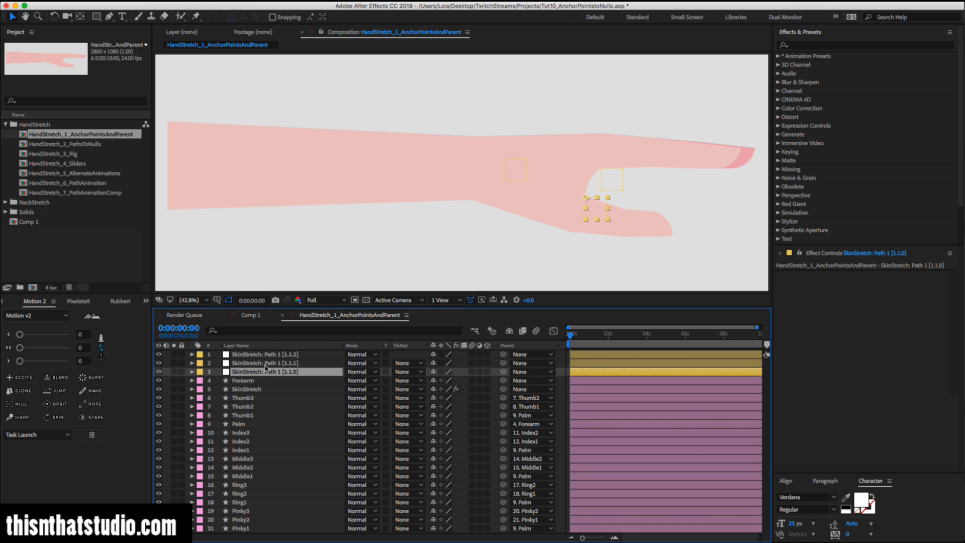
key("Return")
type("SkinStretch")
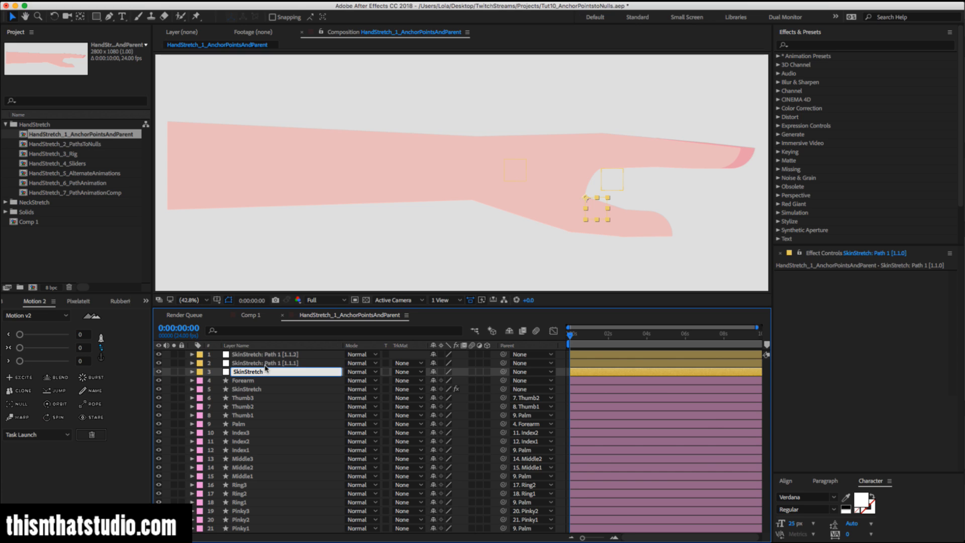
type("_Thumb")
key("Return")
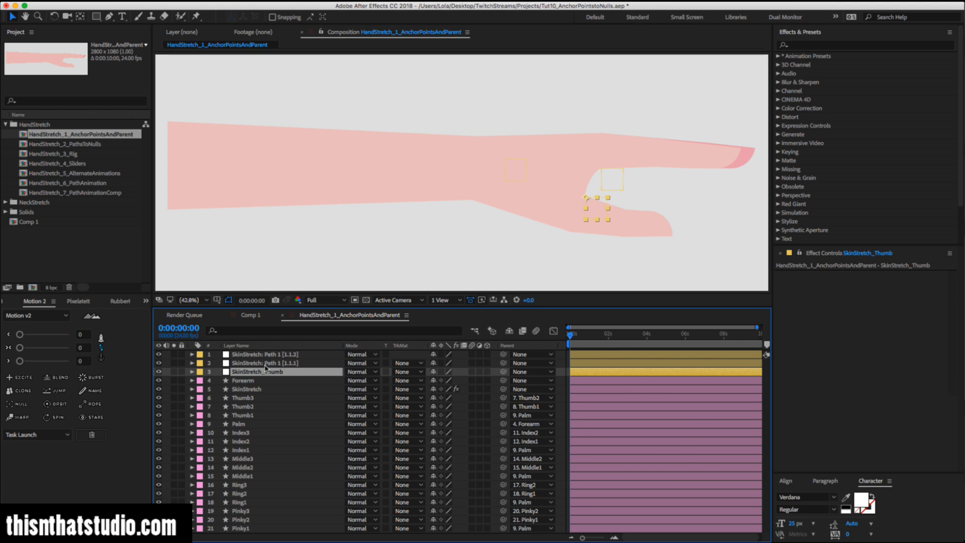
Rename the null at the base of the index finger, SkinStretch: Path 1 [1.1.1], as SkinStretch_Palm1.
left_click(299, 363)
key("Return")
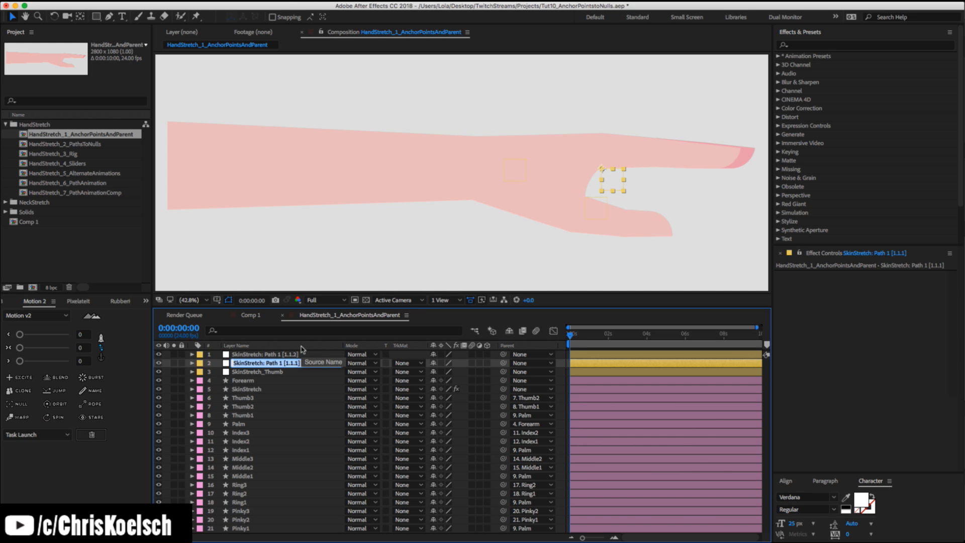
type("SkinStretch_Palm")
left_click(263, 363)
type("_Palm")
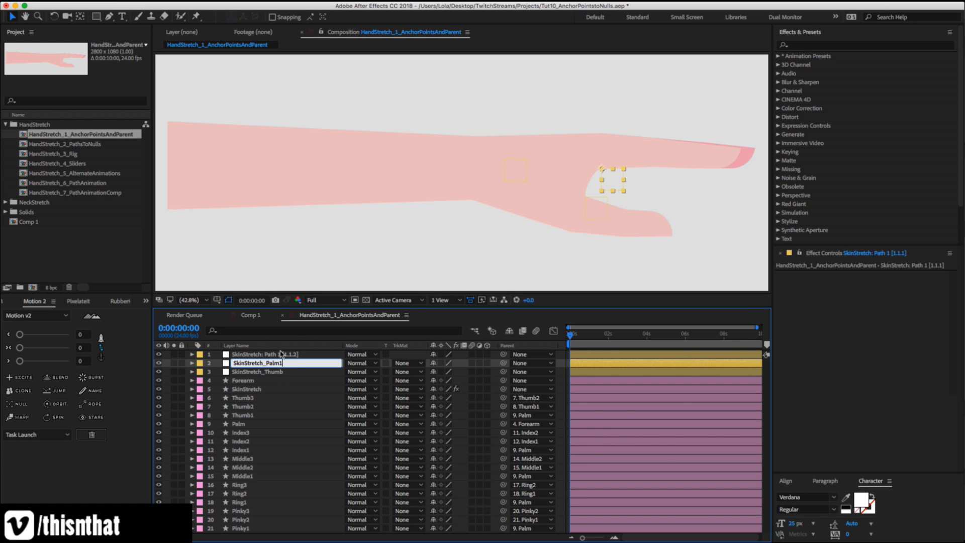
type("1")
Copy the SkinStretch_Palm1 name to the null inside the palm and change it to SkinStretch_Palm2.
left_click(280, 354)
key("Return")
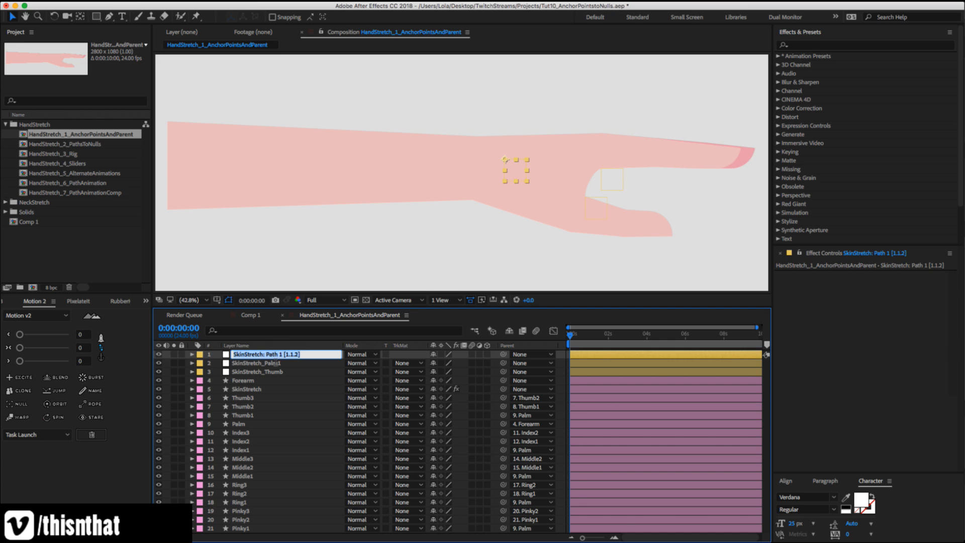
left_click(273, 363)
key("super+c")
key("Return")
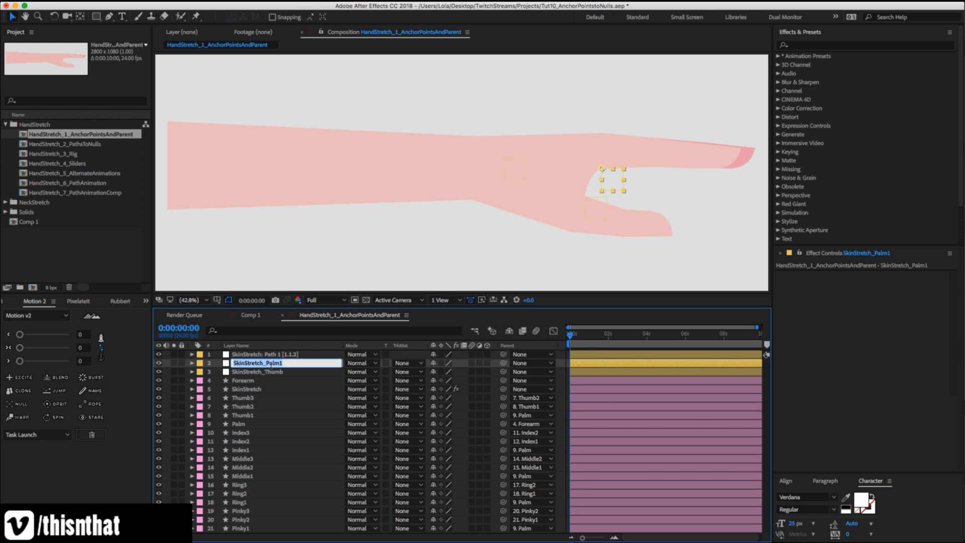
left_click(267, 354)
key("Return")
key("super+v")
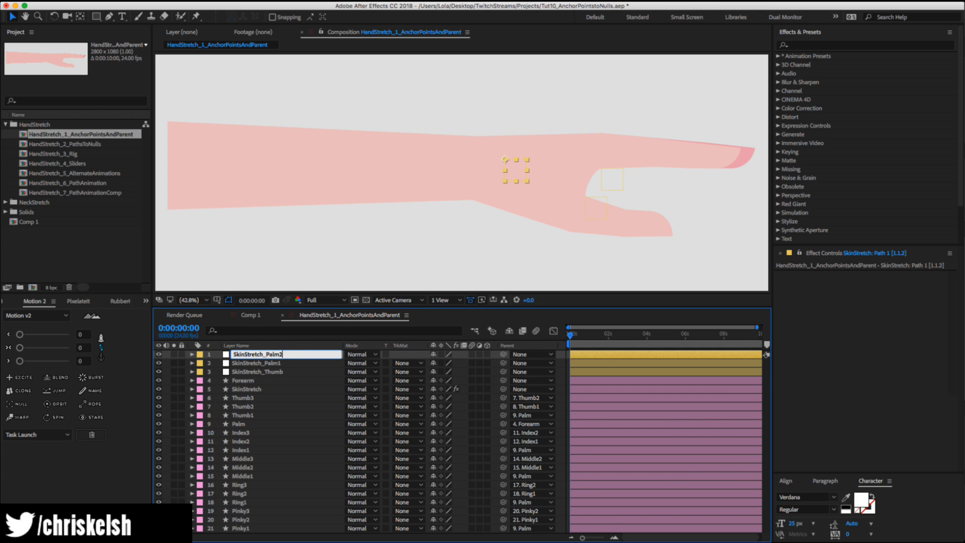
key("Return")
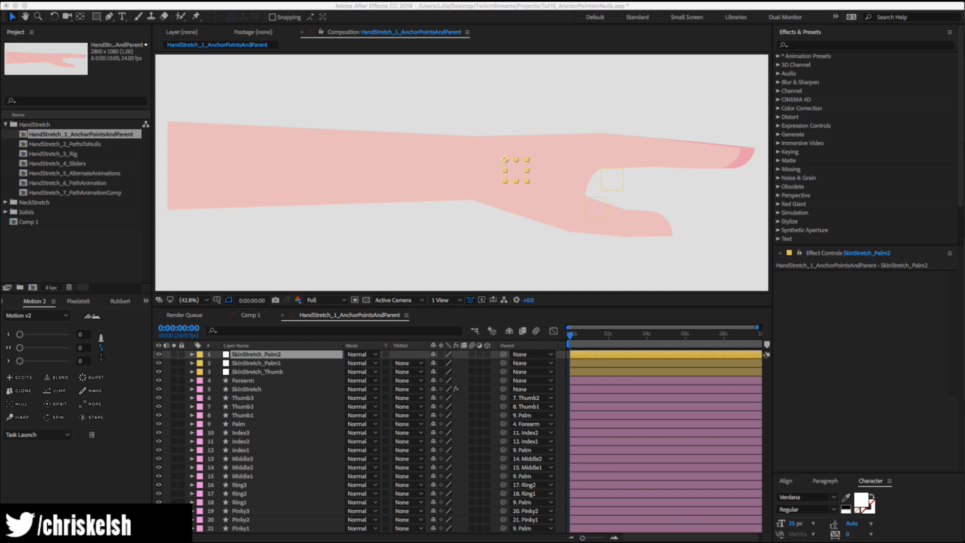
Parent the SkinStretch_Palm1 and SkinStretch_Palm2 nulls to Palm, and the SkinStretch_Thumb null to Thumb1.
left_click(260, 362)
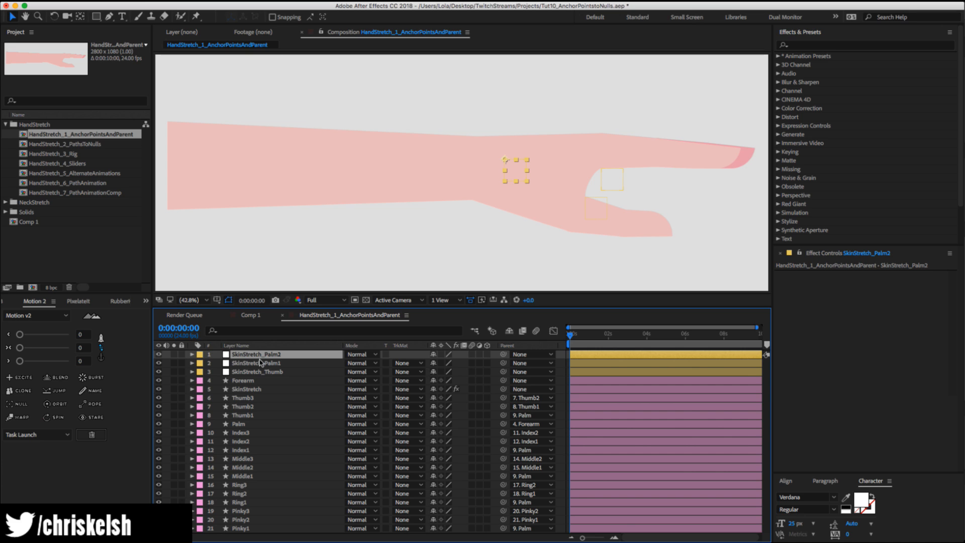
left_click(261, 362, "shift")
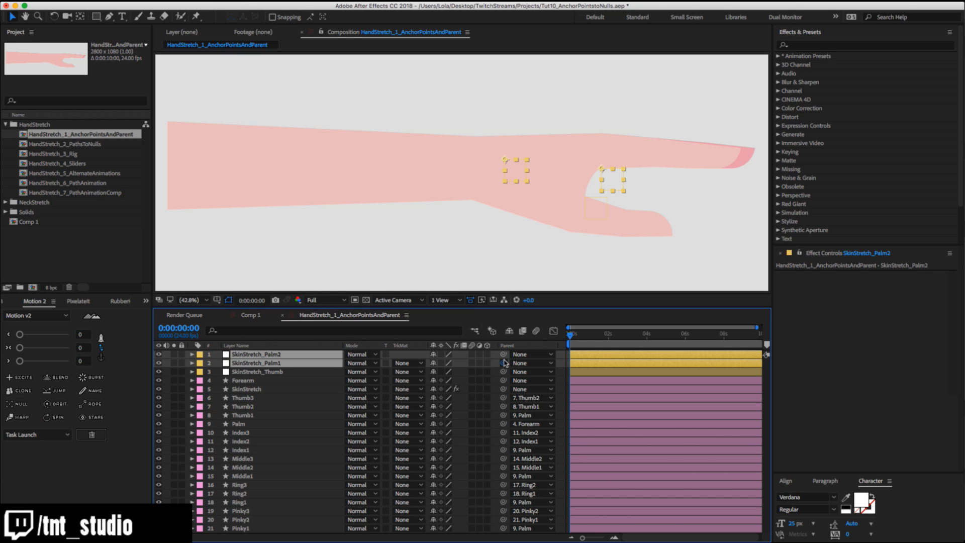
left_click_drag(504, 362, 252, 426)
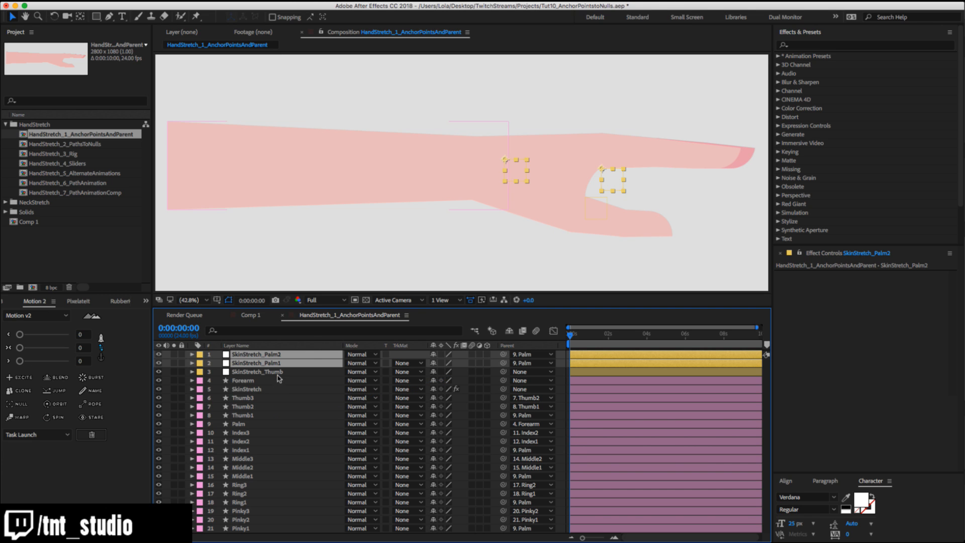
left_click(276, 372)
left_click_drag(503, 371, 251, 415)
Test-rotate the Thumb1 layer away from the palm to check the skin stretch, and return it to its original pose.
left_click(251, 415)
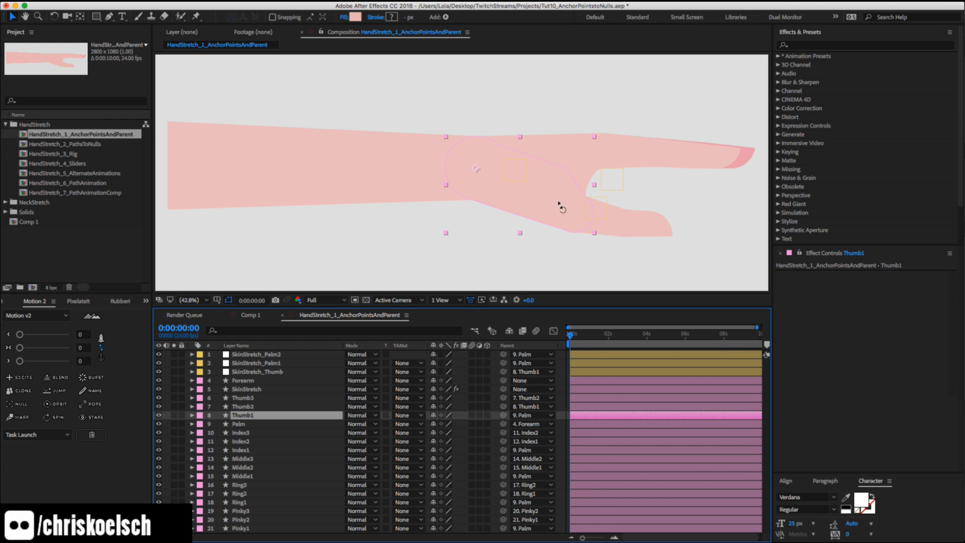
key("w")
left_click_drag(561, 205, 525, 227)
mouse_move(523, 230)
left_mouse_down()
mouse_move(564, 179)
mouse_move(565, 219)
mouse_move(517, 233)
mouse_move(539, 219)
mouse_move(545, 187)
mouse_move(523, 221)
left_mouse_up()
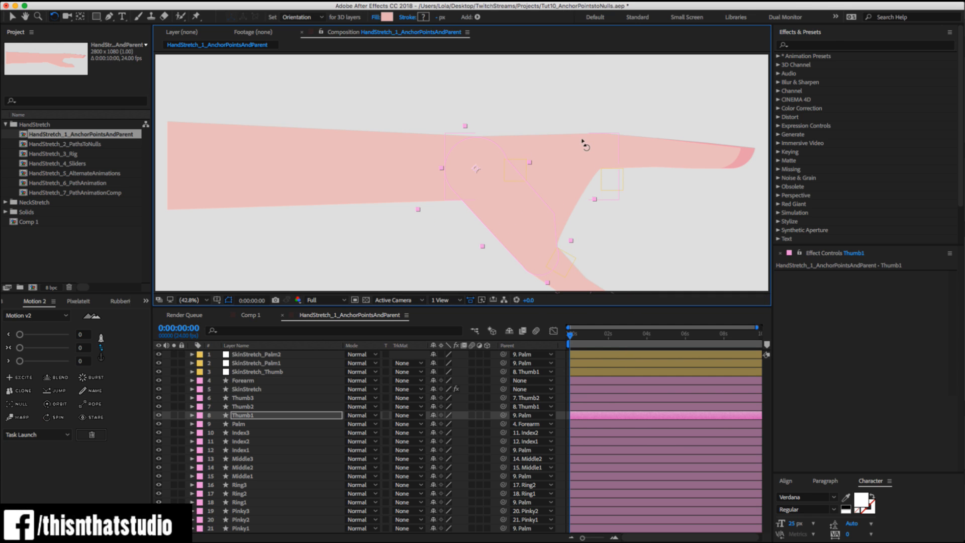
left_click_drag(578, 144, 588, 139)
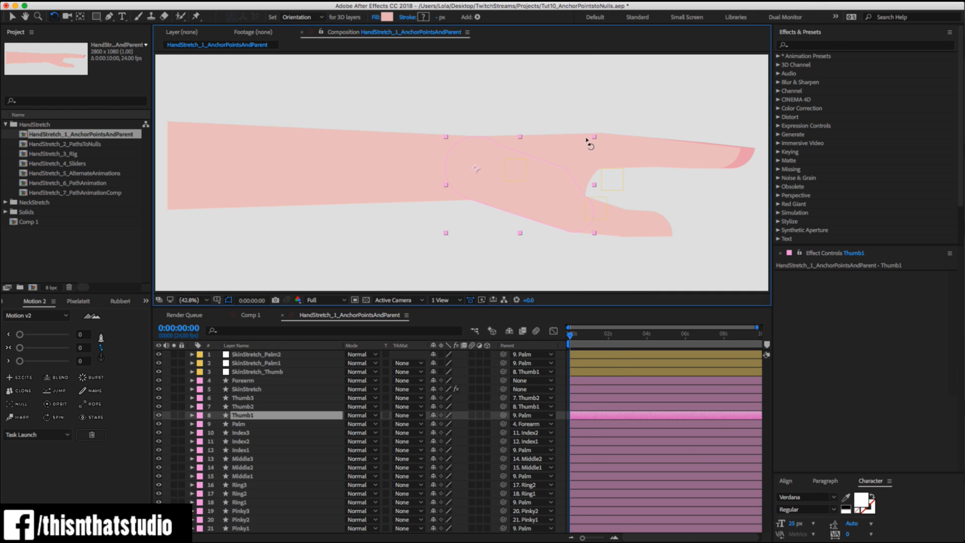
Test the rig by rotating the Palm layer upward and Thumb1 downward, and undo the rotations.
left_click(257, 389)
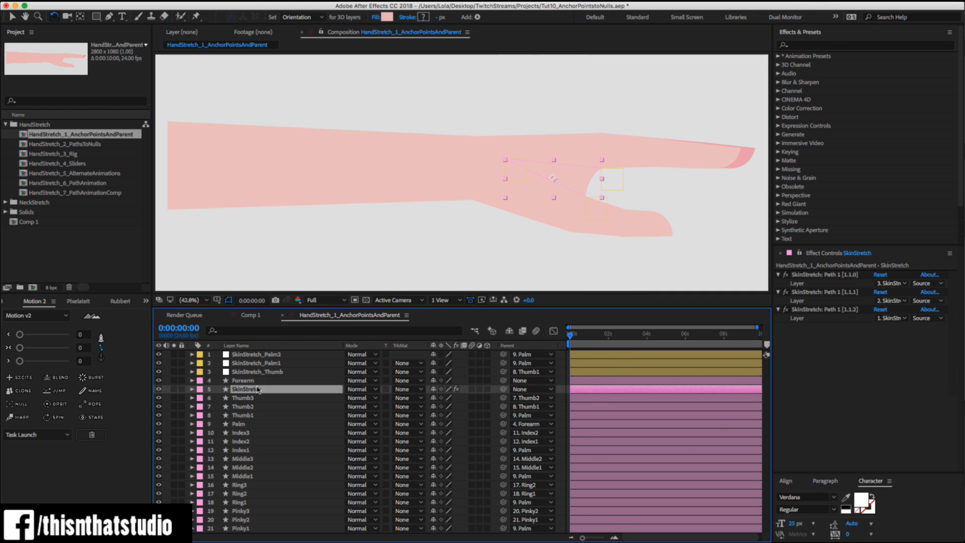
left_click(257, 425)
left_click_drag(591, 163, 578, 142)
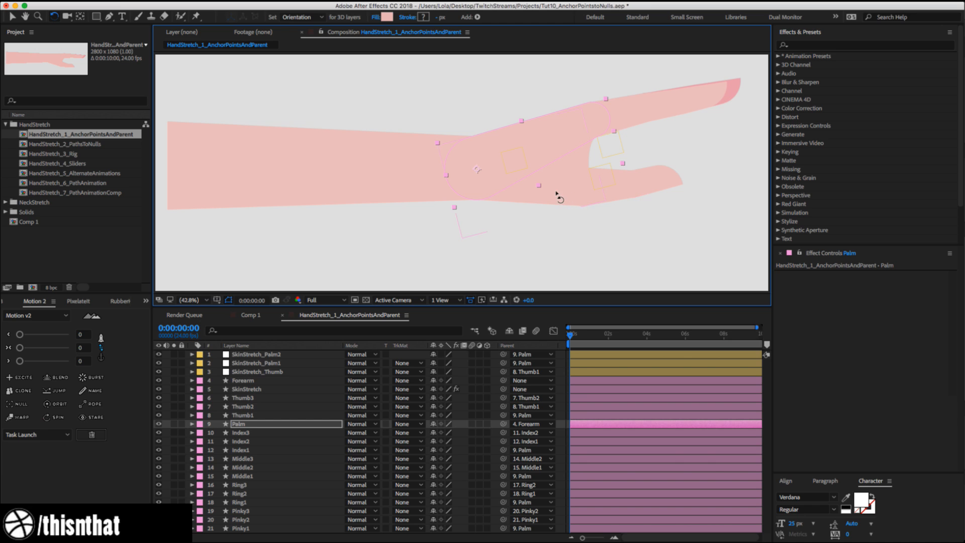
left_click(556, 195)
left_click_drag(556, 194, 520, 214)
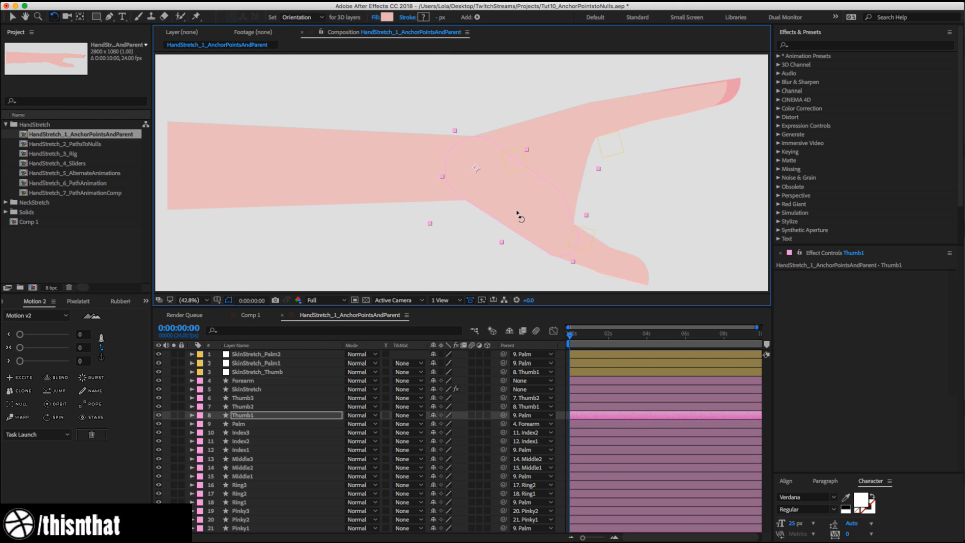
key("super+z")
key("super+z")
key("super+z")
key("super+z")
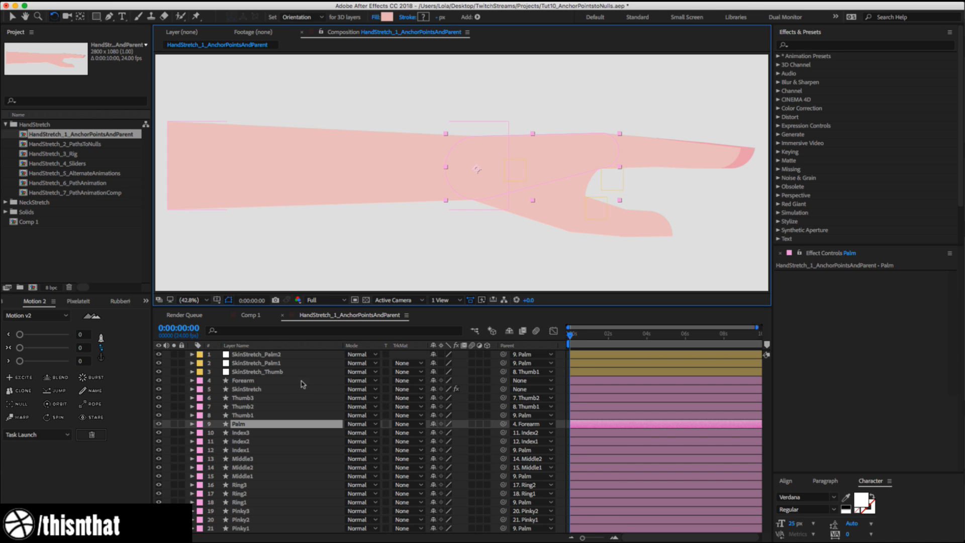
left_click(285, 372)
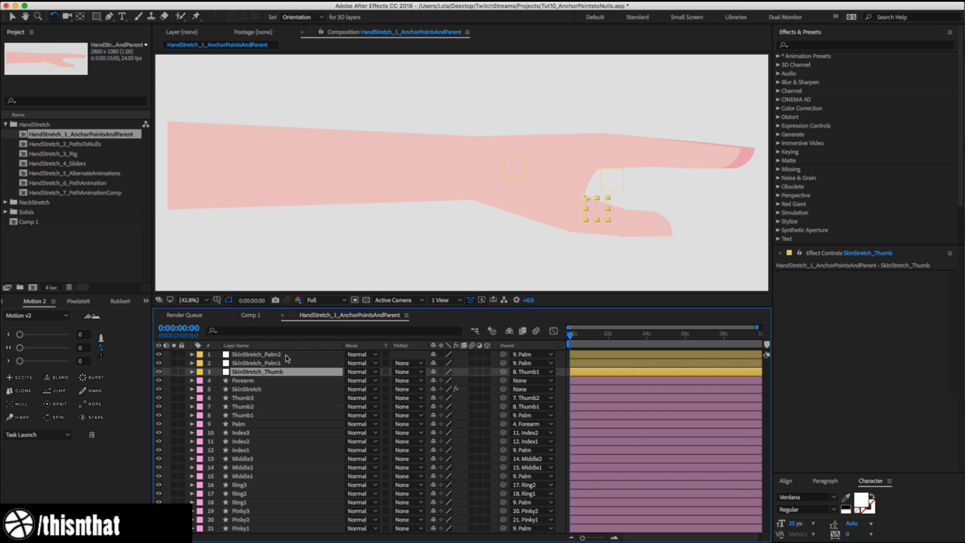
left_click(285, 354, "shift")
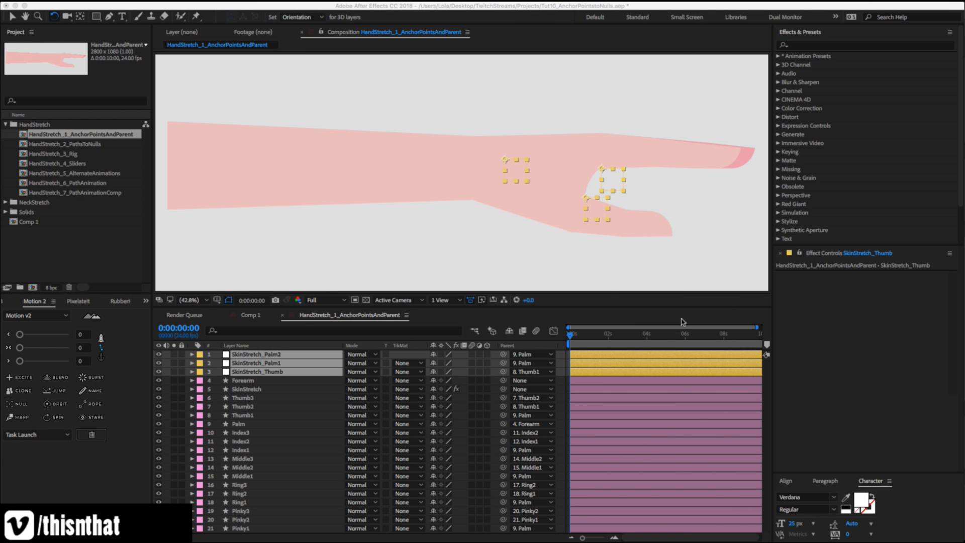
left_click(609, 318)
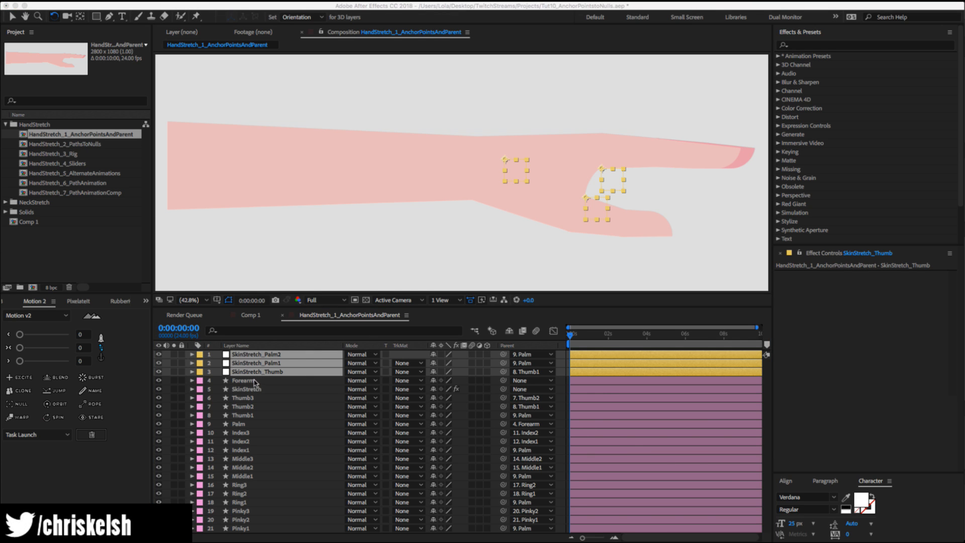
left_click(255, 385)
left_click(241, 383)
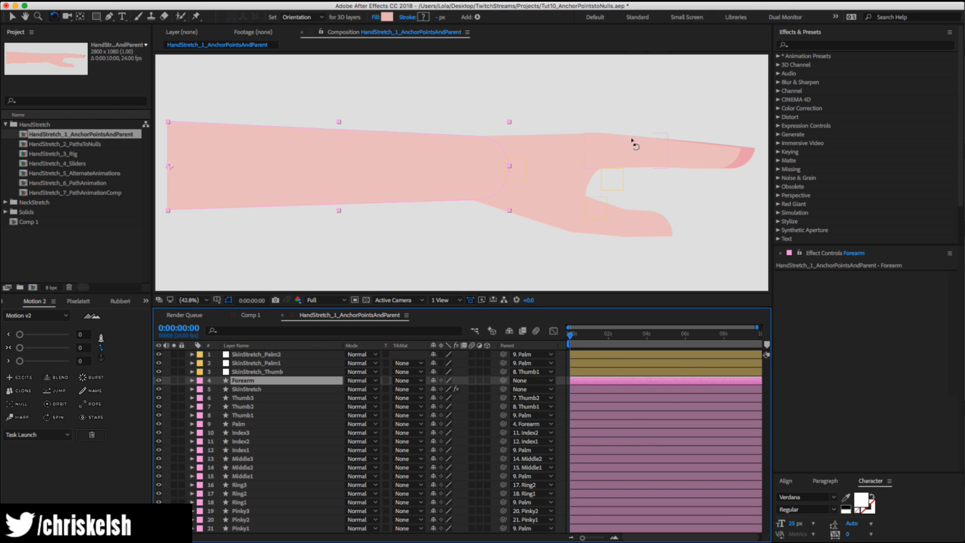
Select the Index1, Index2 and Index3 layers of the index finger and bring up the Duik rigging tools.
key("v")
left_click(723, 162)
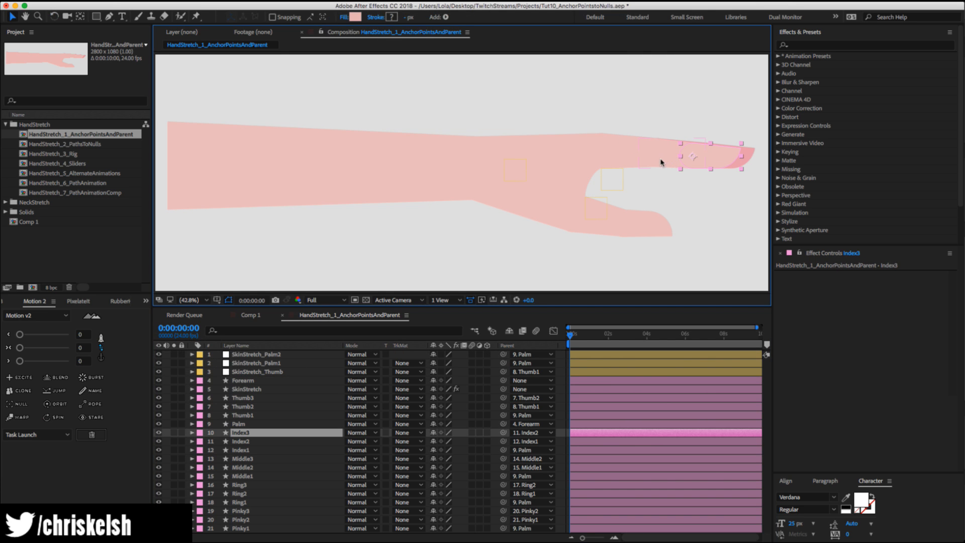
left_click(661, 163, "shift")
left_click(631, 161, "shift")
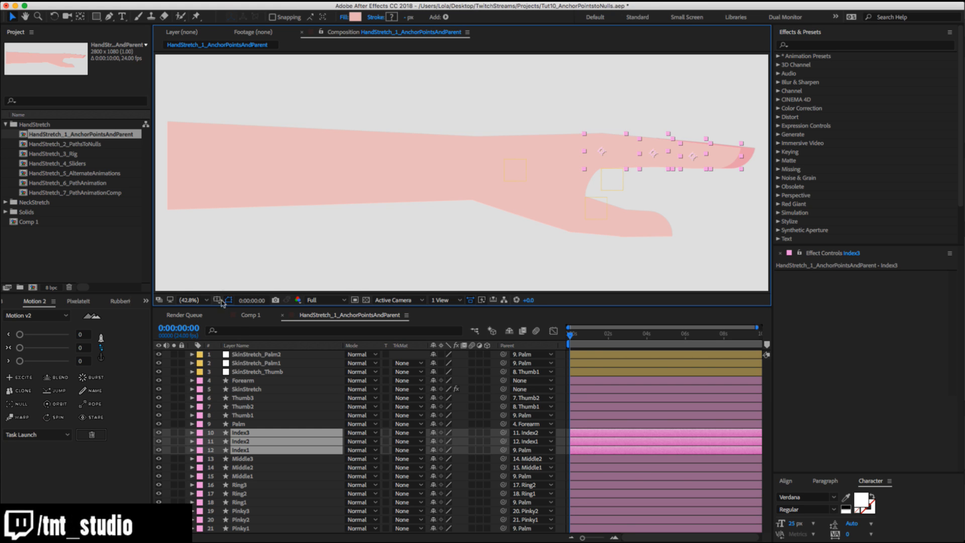
left_click(146, 301)
left_click(176, 381)
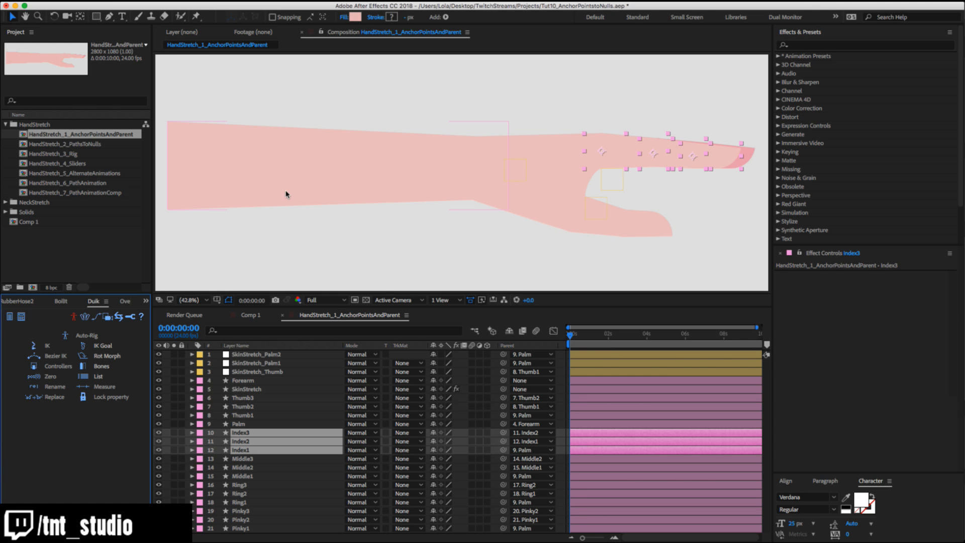
Move the three SkinStretch nulls below the Forearm layer, directly above the SkinStretch layer.
left_click(254, 380)
left_click(256, 372)
left_click(257, 356, "shift")
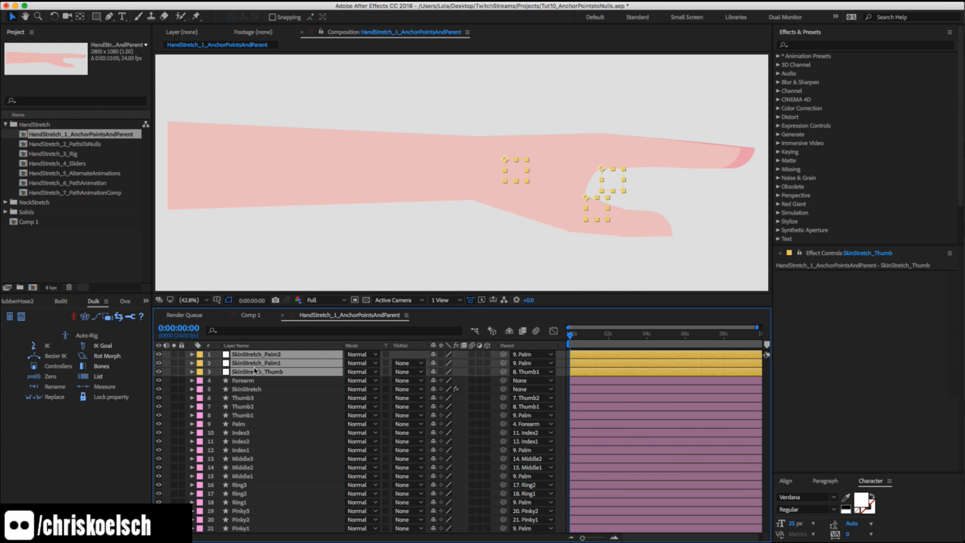
mouse_move(253, 372)
left_mouse_down()
mouse_move(250, 401)
mouse_move(257, 383)
left_mouse_up()
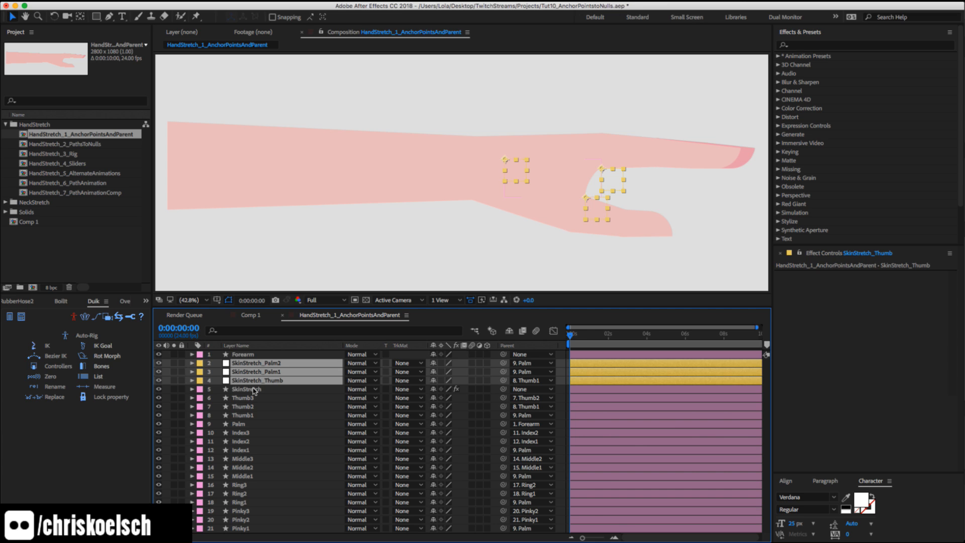
Lock the three SkinStretch nulls, mark them and the SkinStretch layer as shy, and hide the shy layers.
left_click(254, 389)
left_click_drag(183, 391, 181, 365)
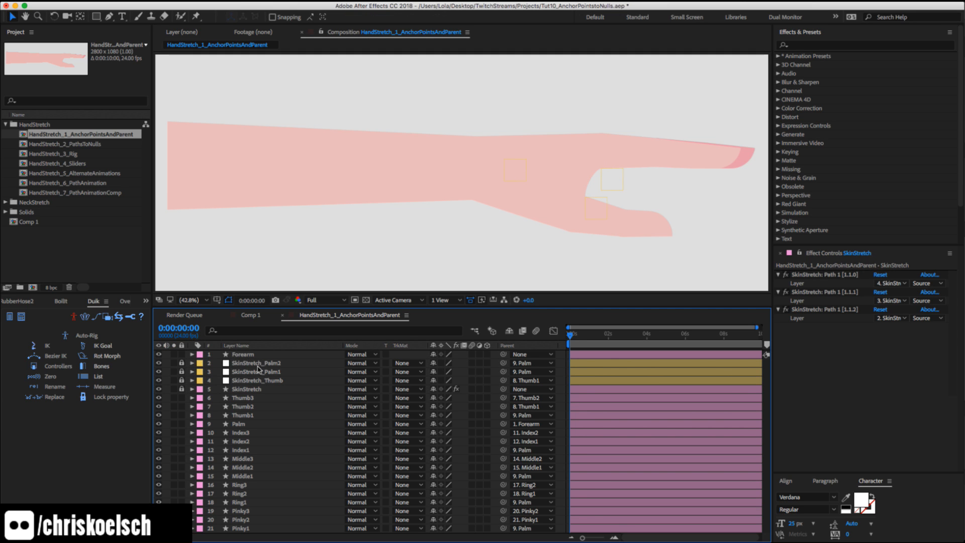
left_click(433, 372)
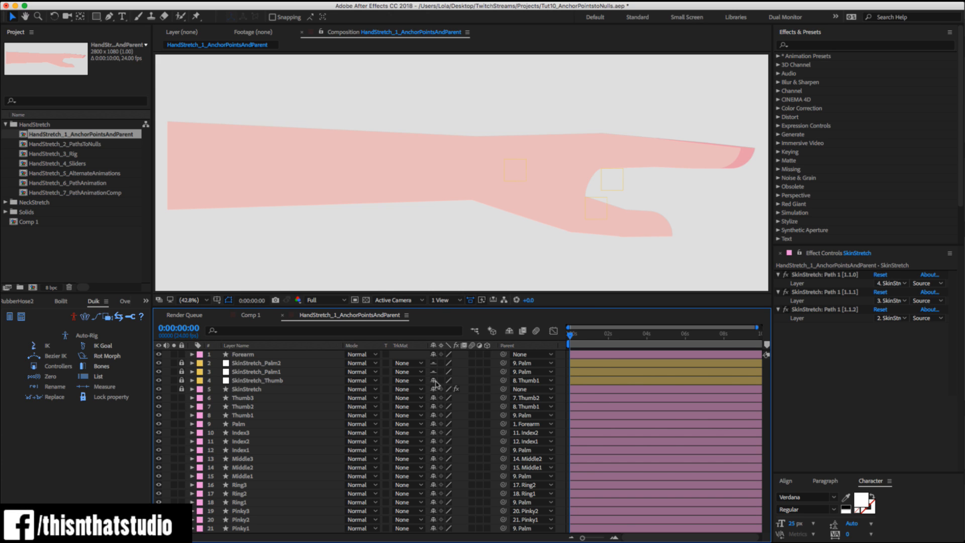
left_click(433, 389)
left_click(509, 331)
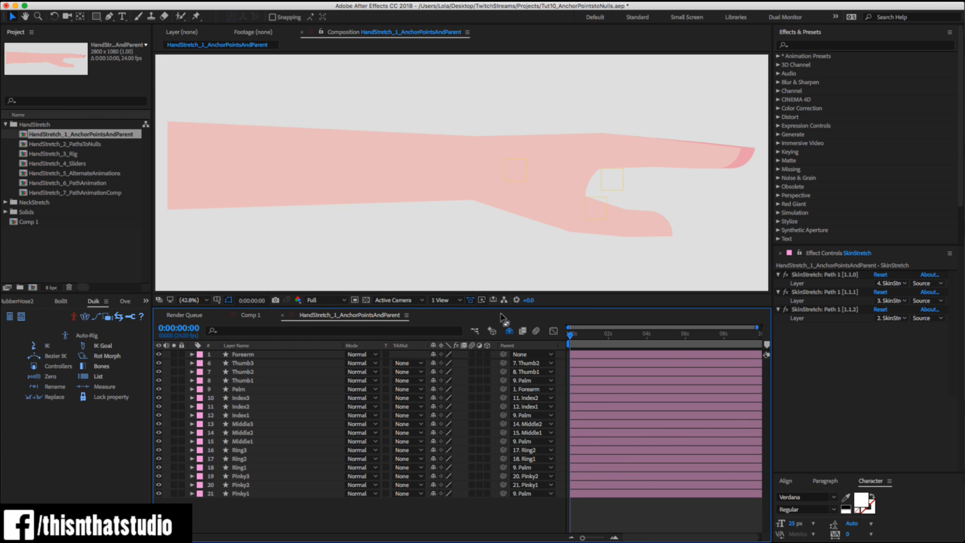
Select the Index1, Index2 and Index3 layers together and solo them.
left_click(271, 364)
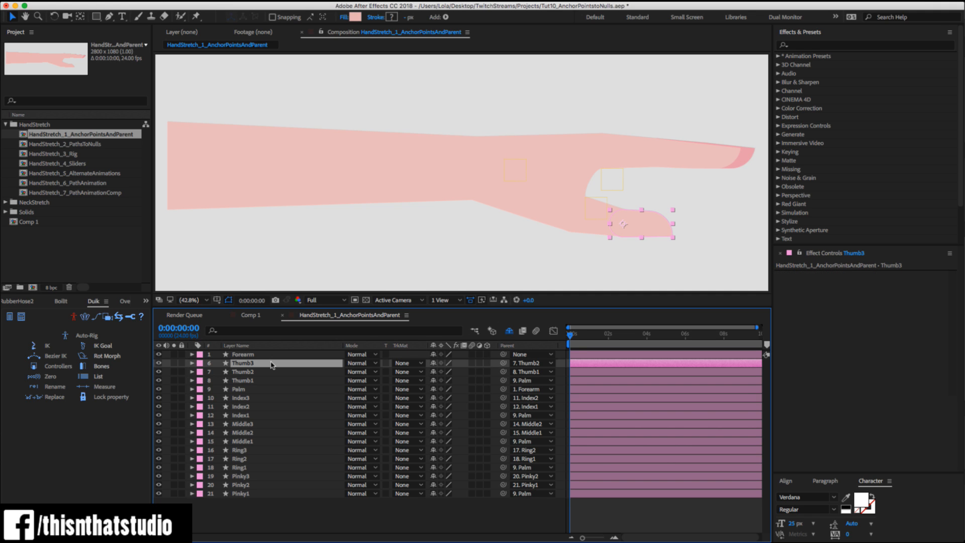
left_click(262, 381, "shift")
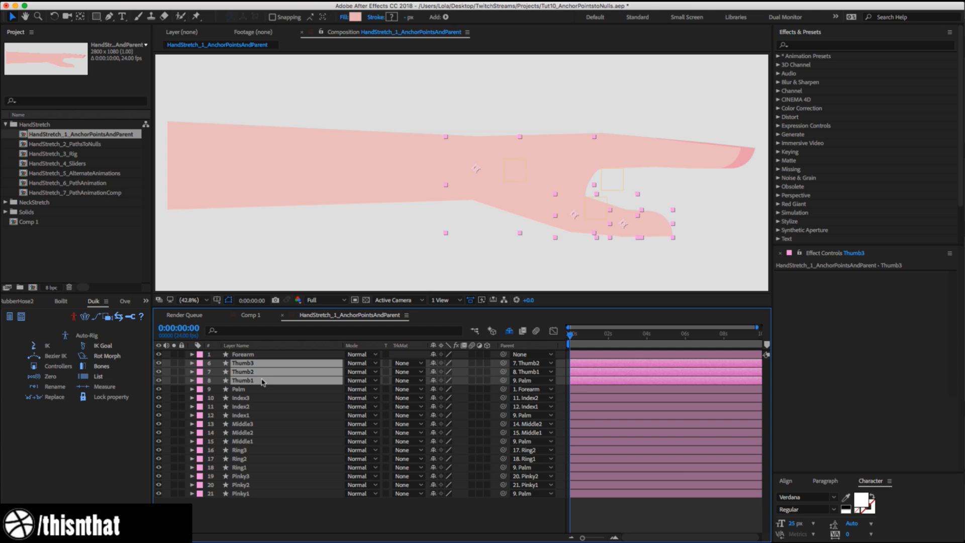
left_click(262, 397)
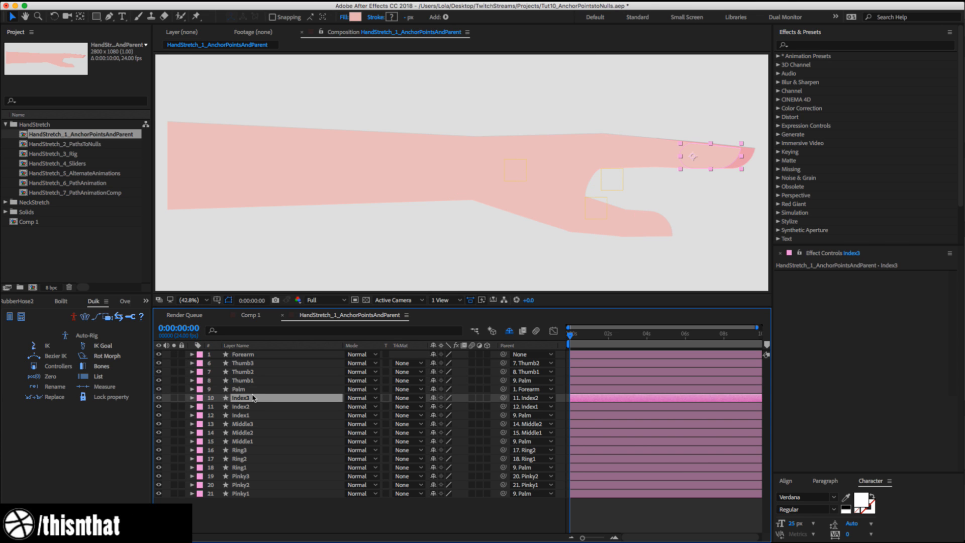
left_click(249, 416, "shift")
left_click(175, 415)
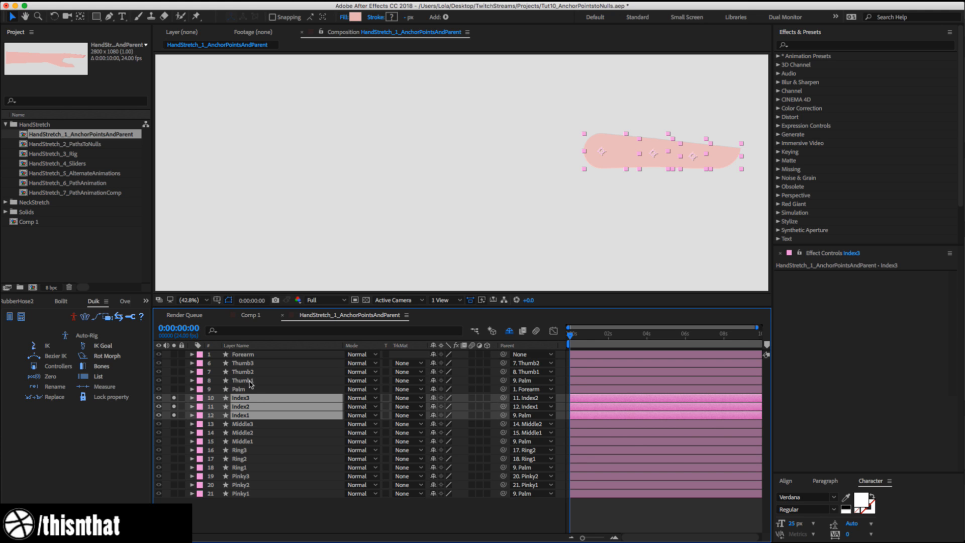
Start Duik's Front leg / Arm auto-rig for the selected index finger layers.
left_click(94, 336)
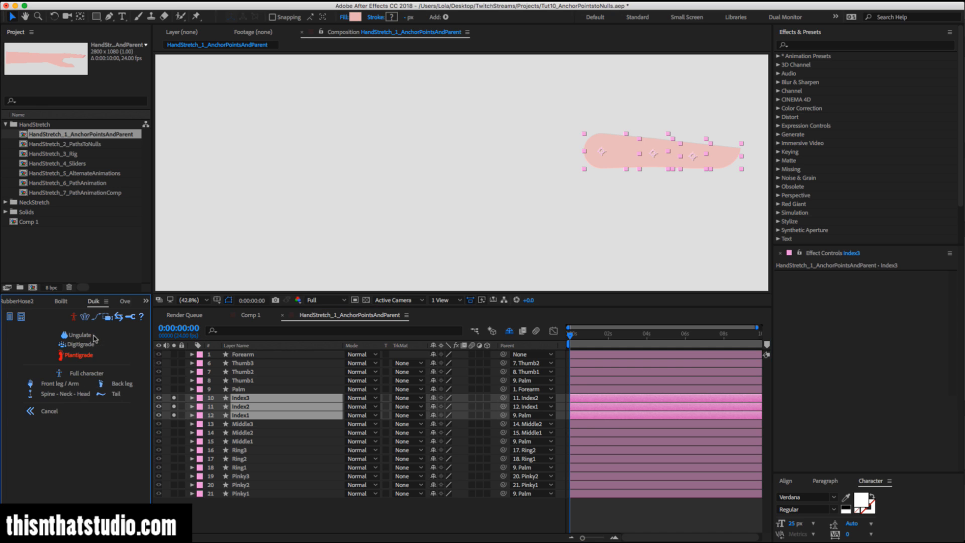
left_click(59, 383)
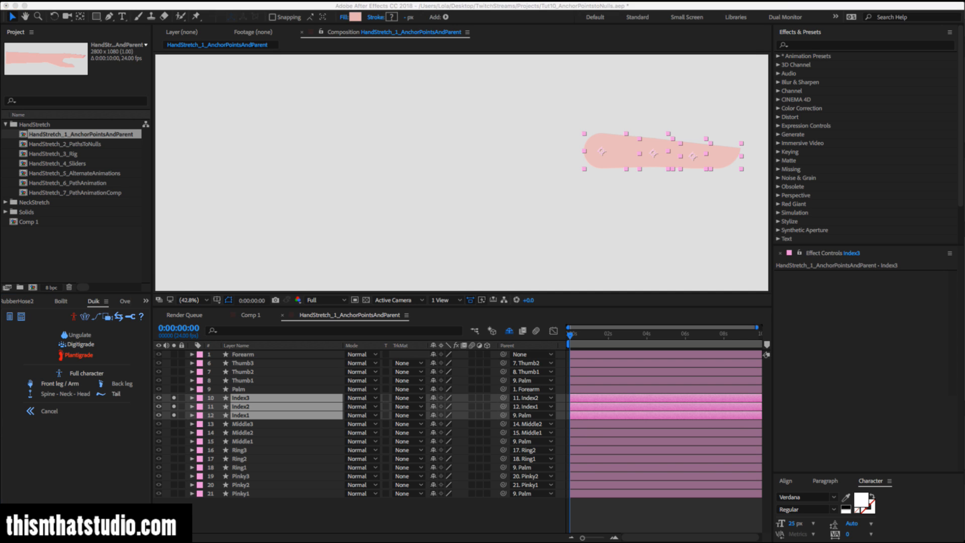
left_click_drag(199, 113, 395, 110)
Assign Index1 as the arm, Index2 as the forearm and Index3 as the hand, and create the Duik rig.
left_click(461, 154)
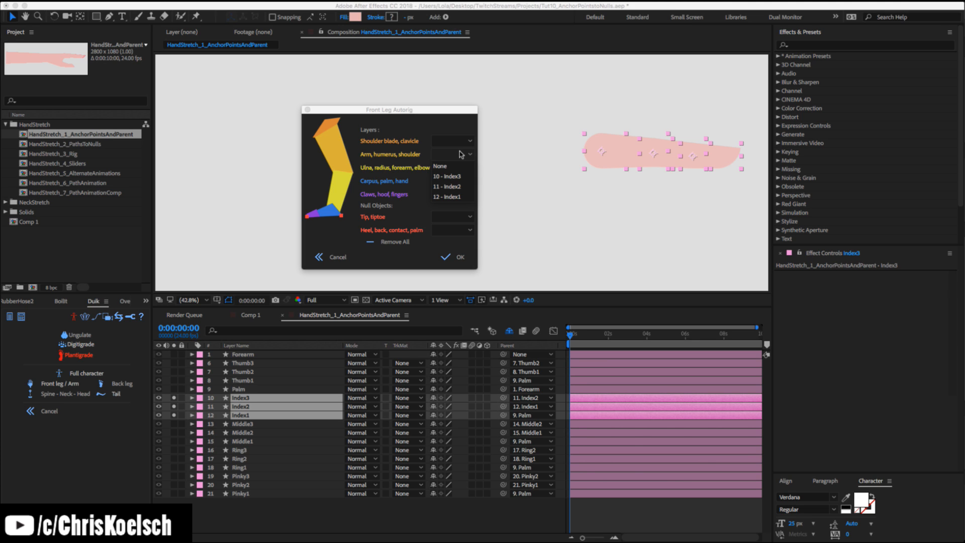
left_click(411, 161)
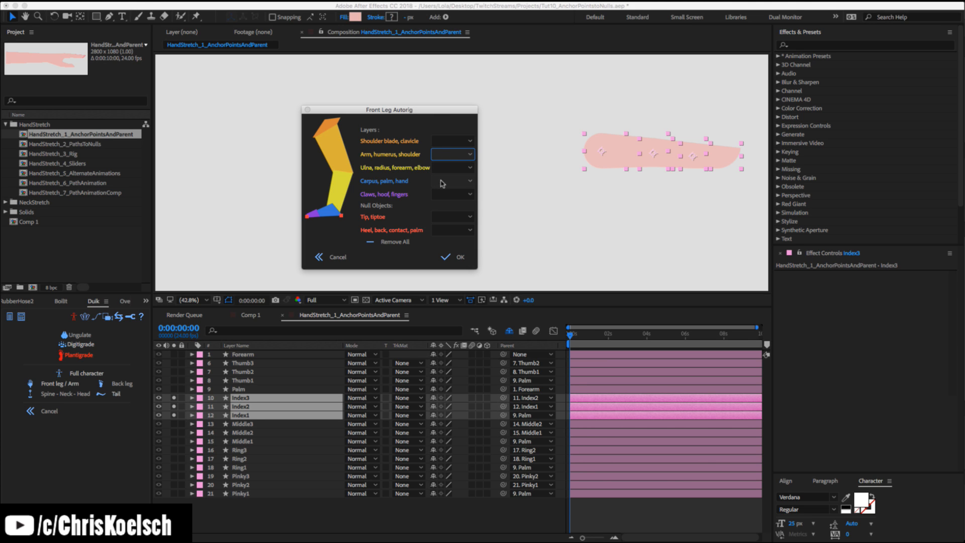
left_click(442, 182)
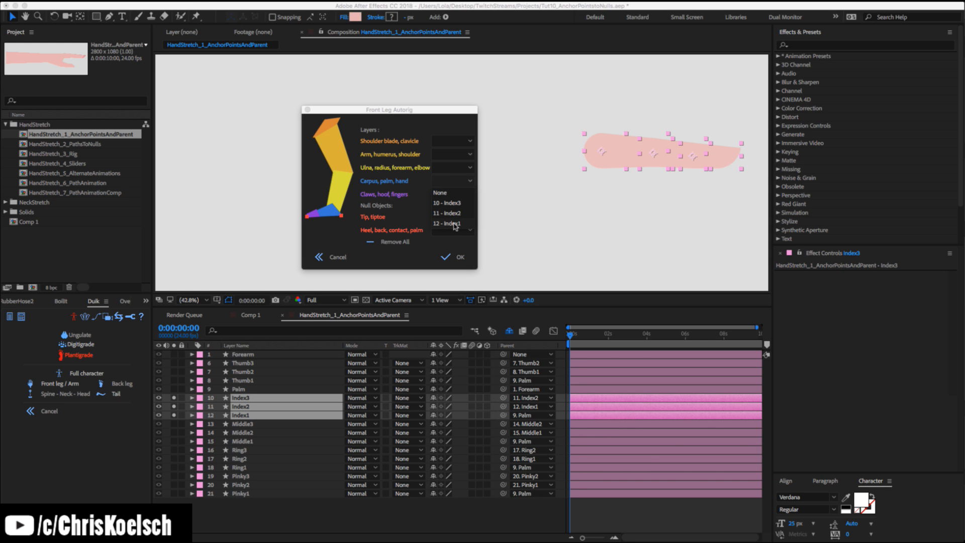
left_click(452, 203)
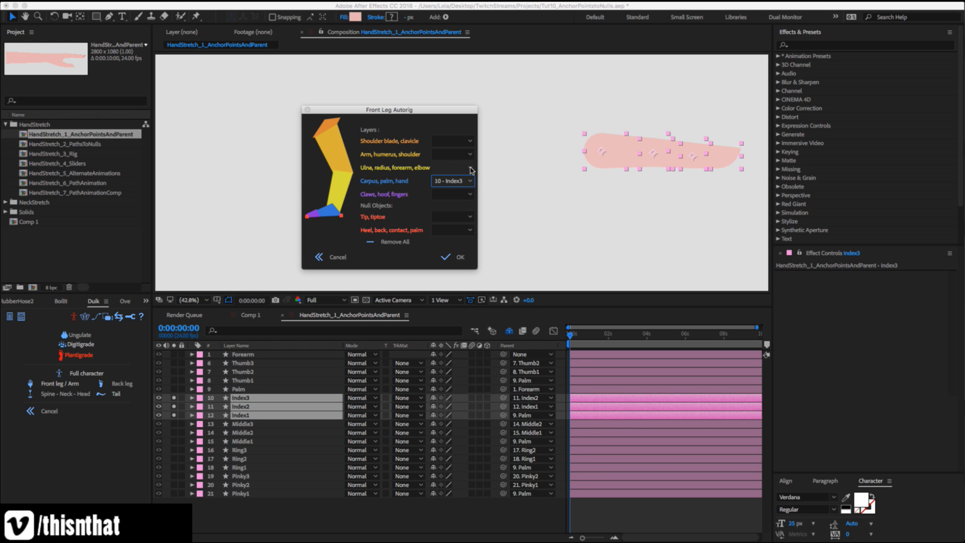
left_click(471, 170)
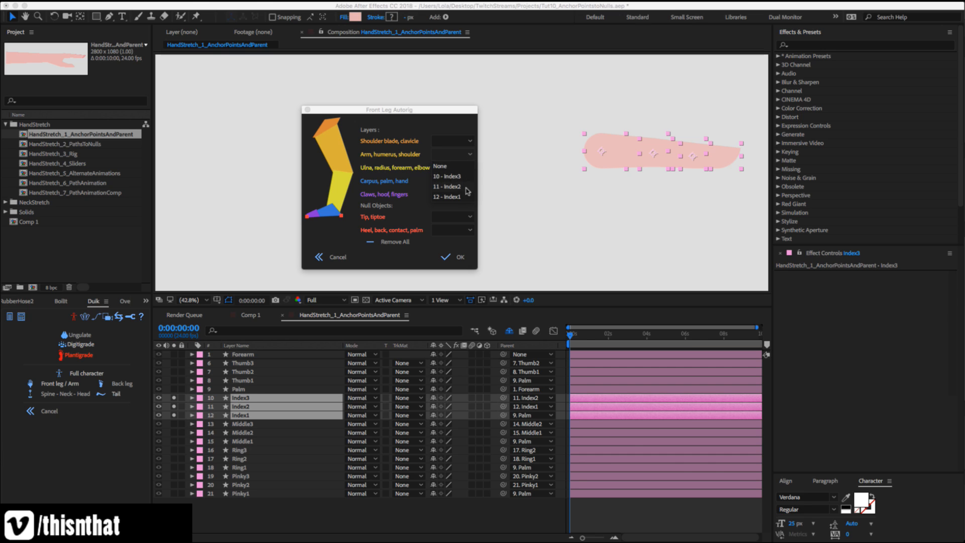
left_click(465, 190)
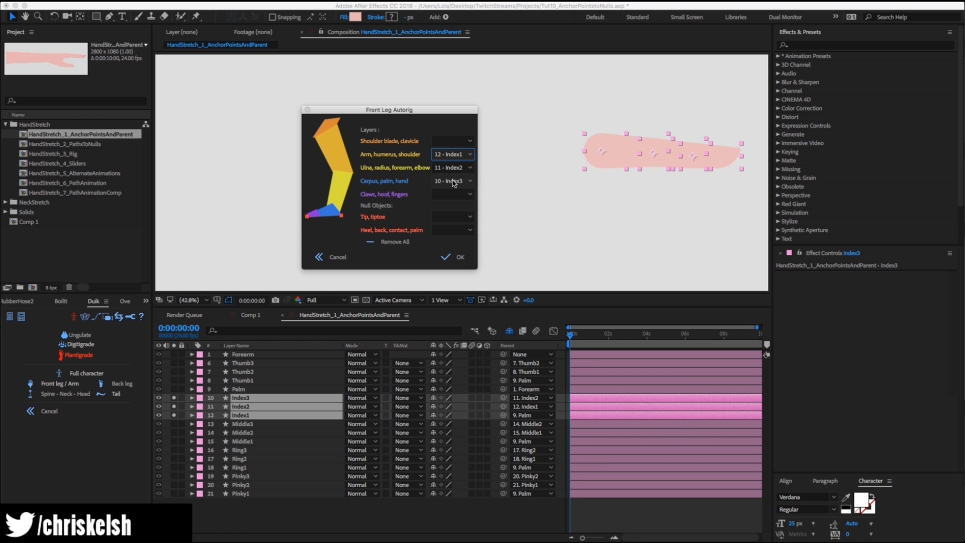
left_click(450, 258)
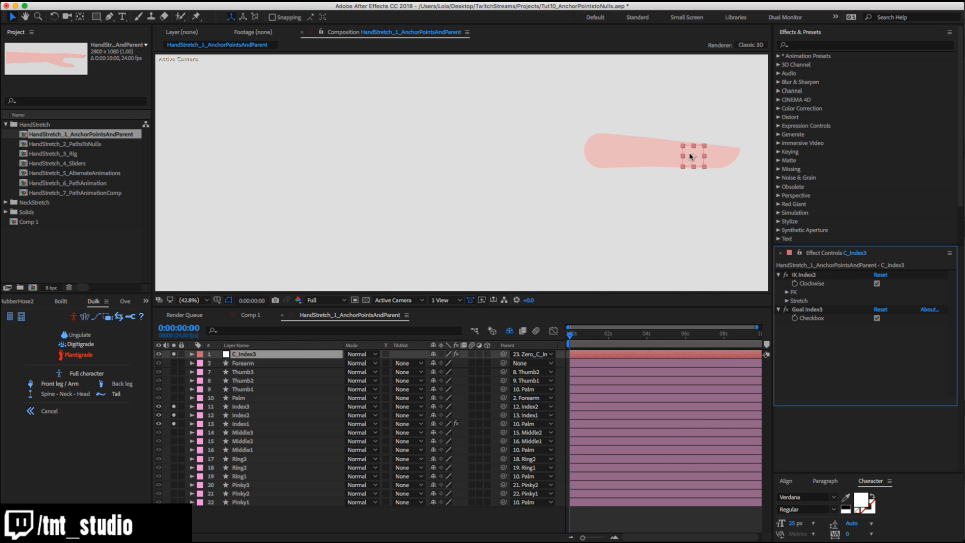
Test the index finger rig by moving the C_Index3 controller up and rotating it, and undo the changes.
left_click_drag(698, 160, 644, 81)
key("w")
key("super+z")
key("v")
key("super+z")
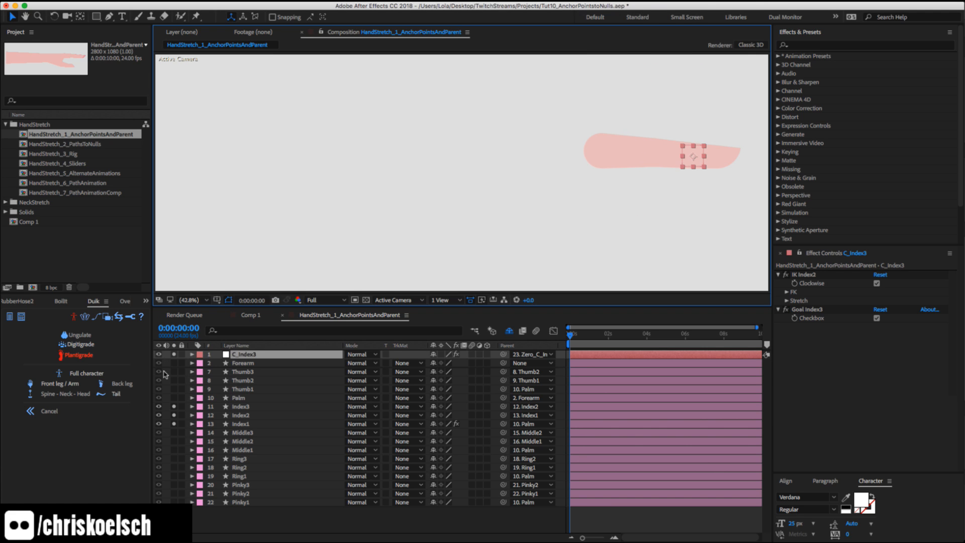
Rename the C_Index3 controller to C_Index and turn off solo so the whole arm shows.
left_click(260, 357)
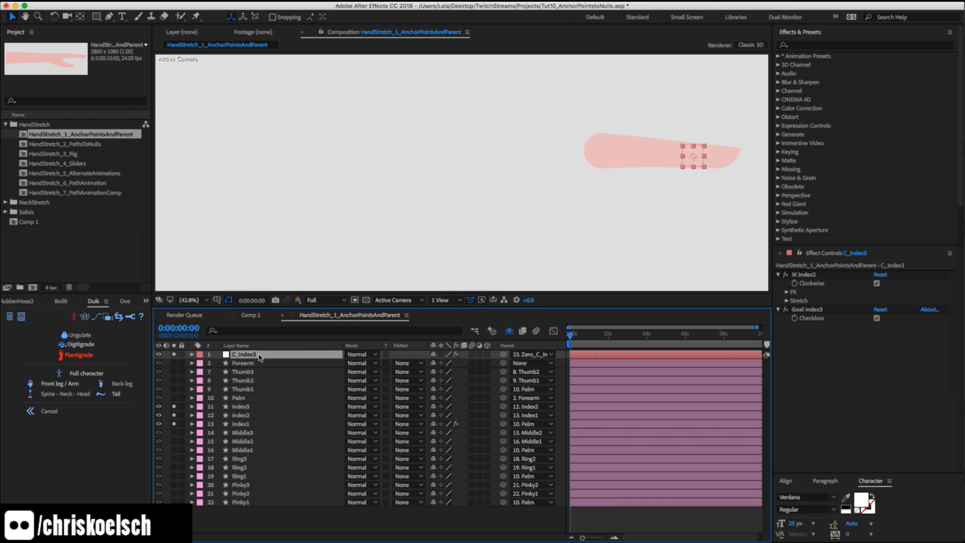
key("Return")
left_click(260, 358)
key("BackSpace")
left_click(260, 363)
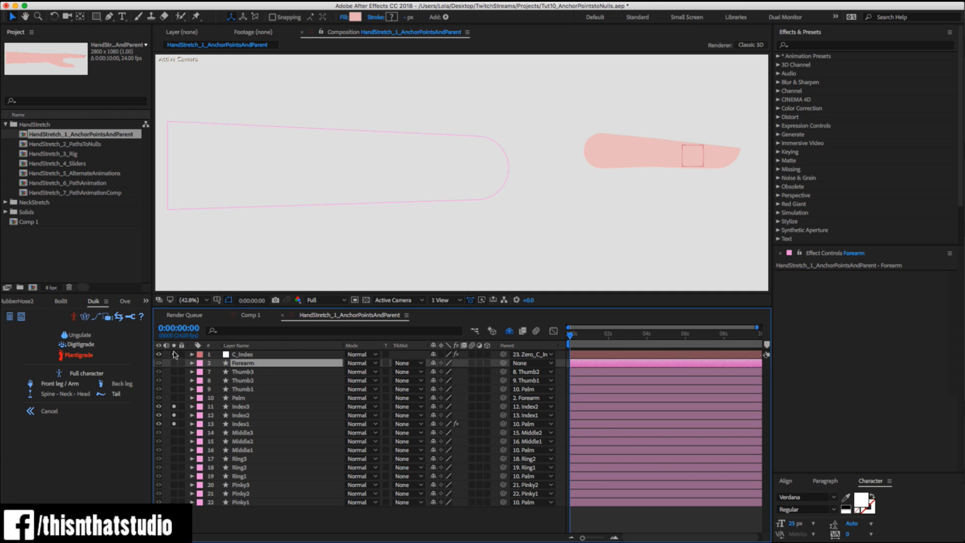
left_click(245, 355)
mouse_move(690, 156)
left_mouse_down()
mouse_move(674, 112)
mouse_move(677, 161)
mouse_move(671, 116)
mouse_move(693, 153)
left_mouse_up()
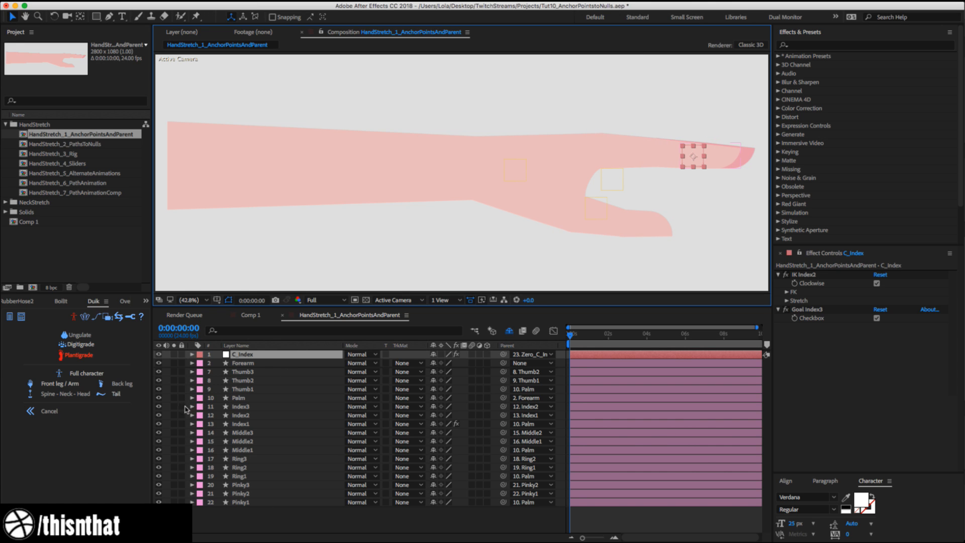
Lock the Index1, Index2 and Index3 layers and hide them from the layer list as shy layers.
left_click(182, 424)
left_click(182, 415)
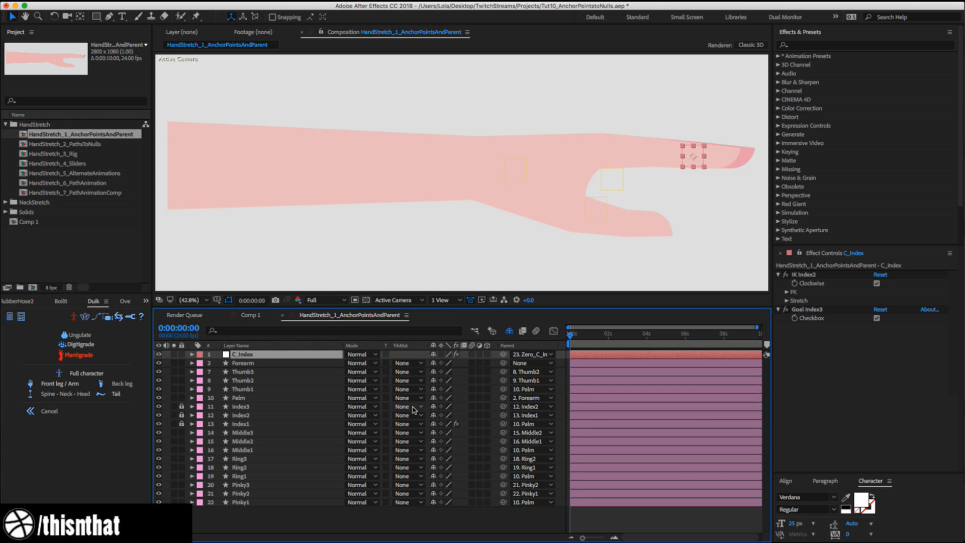
left_click(433, 406)
left_click(433, 406)
left_click(433, 406)
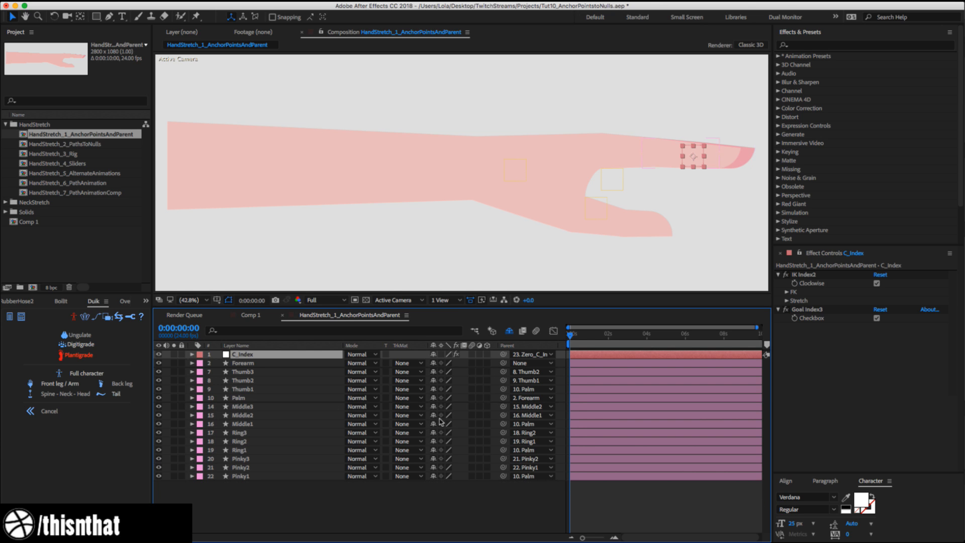
Open the HandStretch_3_Rig composition, fit it in the viewer, and raise the middle and index finger controllers.
double_click(72, 154)
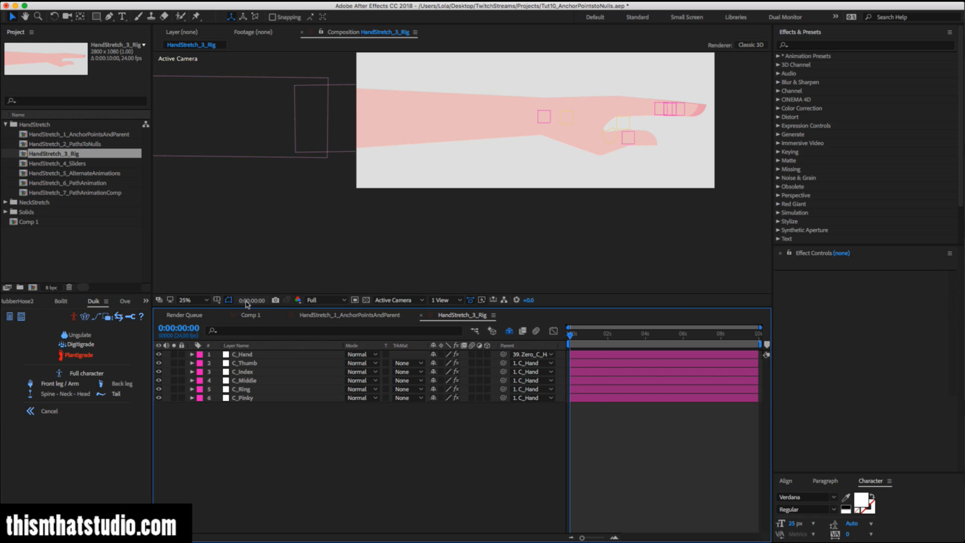
left_click(192, 300)
left_click(236, 303)
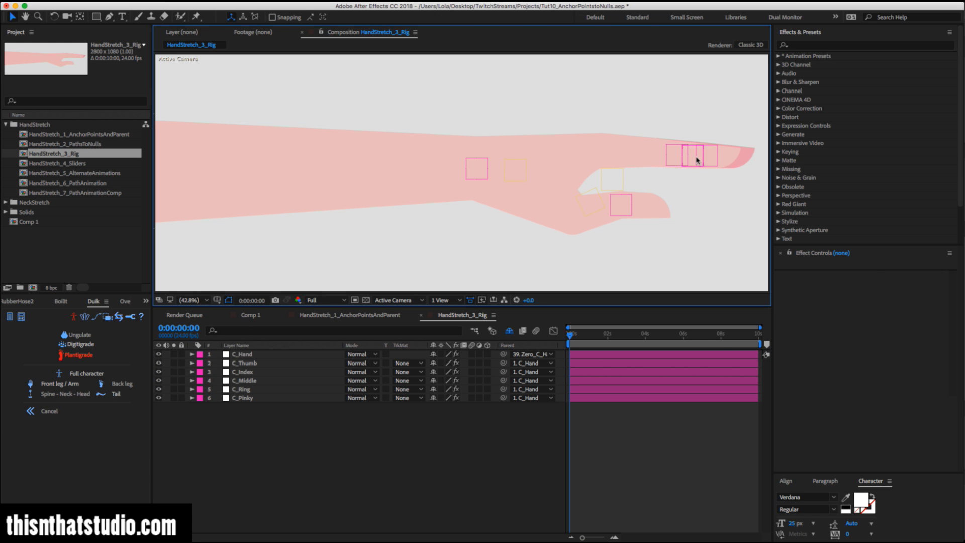
left_click_drag(696, 152, 656, 81)
left_click_drag(699, 157, 675, 111)
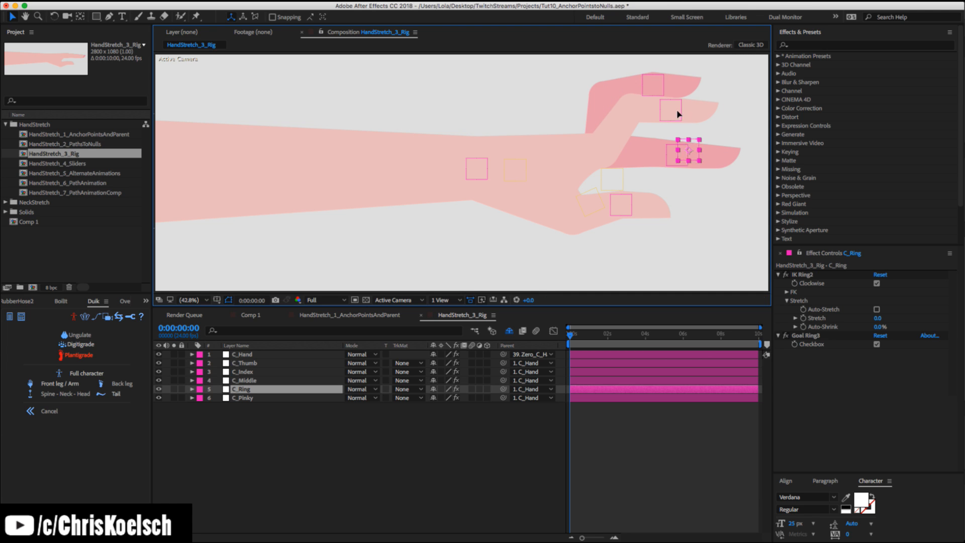
Raise the C_Ring and C_Pinky controllers toward the other bent fingers.
left_click(677, 149)
left_click_drag(677, 153, 671, 133)
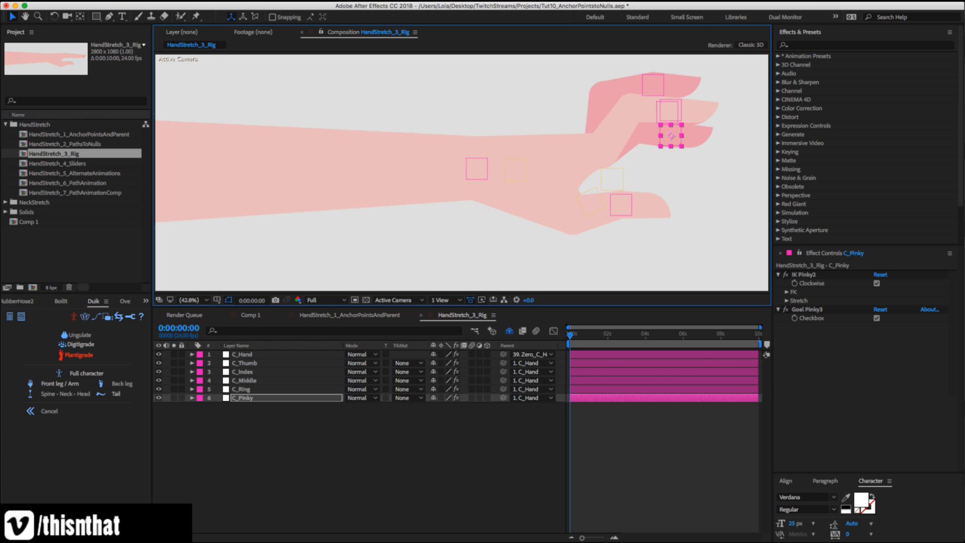
key("super+Tab")
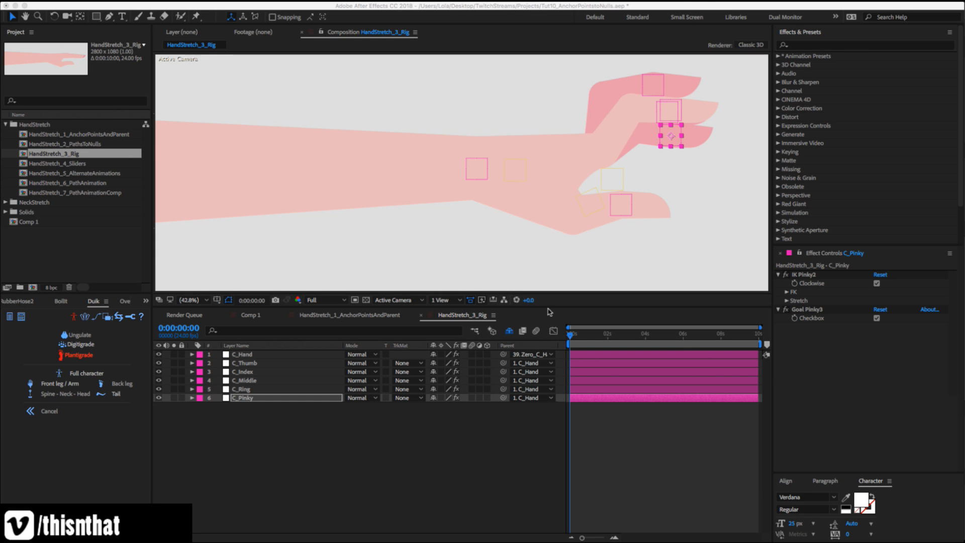
Move the C_Thumb controller down away from the palm and rotate it, and raise the C_Pinky controller further.
left_click(619, 206)
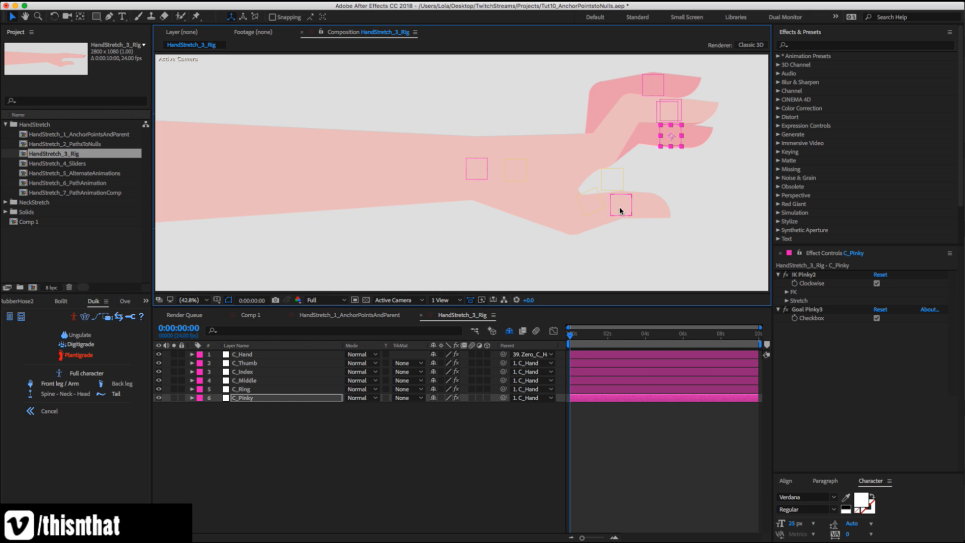
left_click_drag(619, 207, 601, 274)
key("w")
key("v")
left_click_drag(671, 134, 657, 97)
Test-rotate the C_Hand controller at the wrist, and undo the rotation.
left_click(510, 157)
left_click(487, 158)
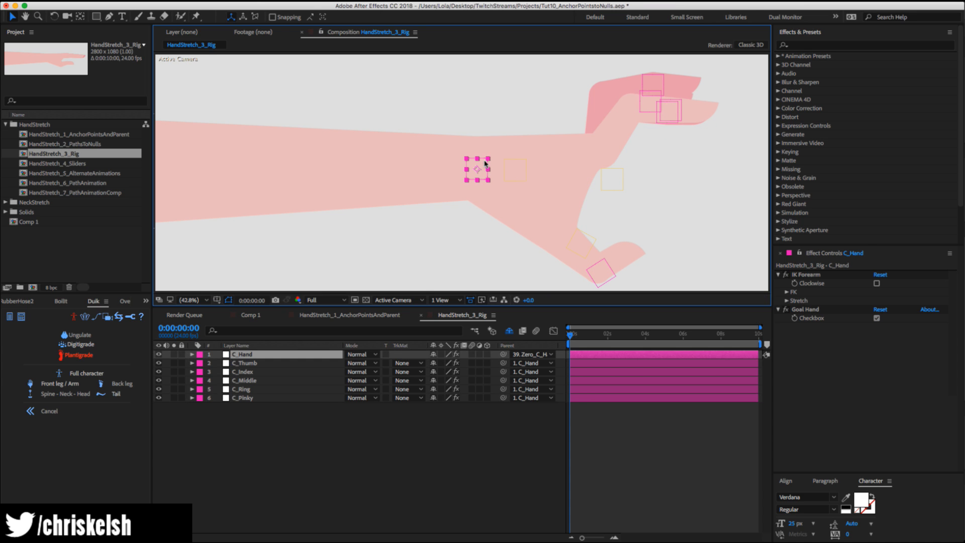
key("w")
left_click_drag(487, 157, 445, 207)
key("z")
left_click(486, 171, "alt")
key("super+z")
key("v")
Test the arm rig by moving the C_Hand controller upward, and undo the move.
key("z")
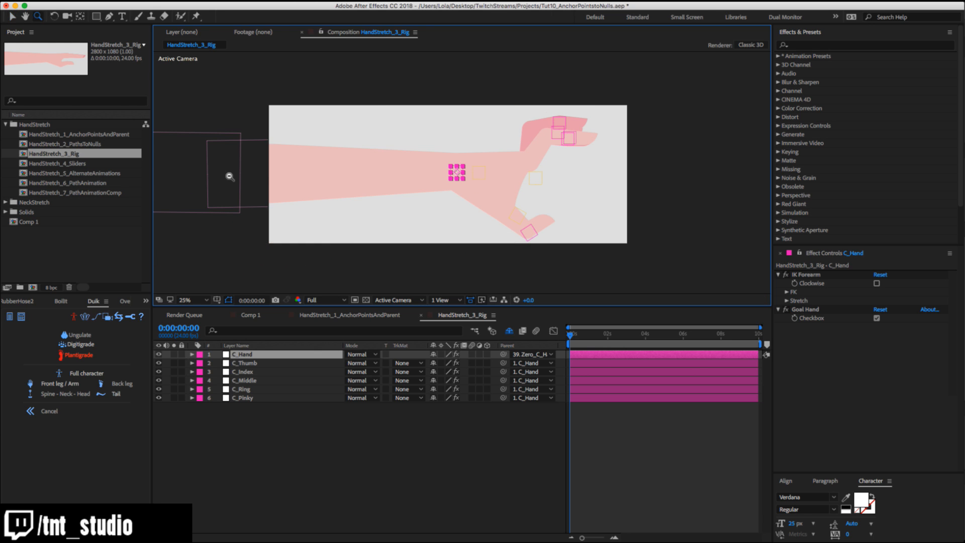
left_click(351, 159, "alt")
key("v")
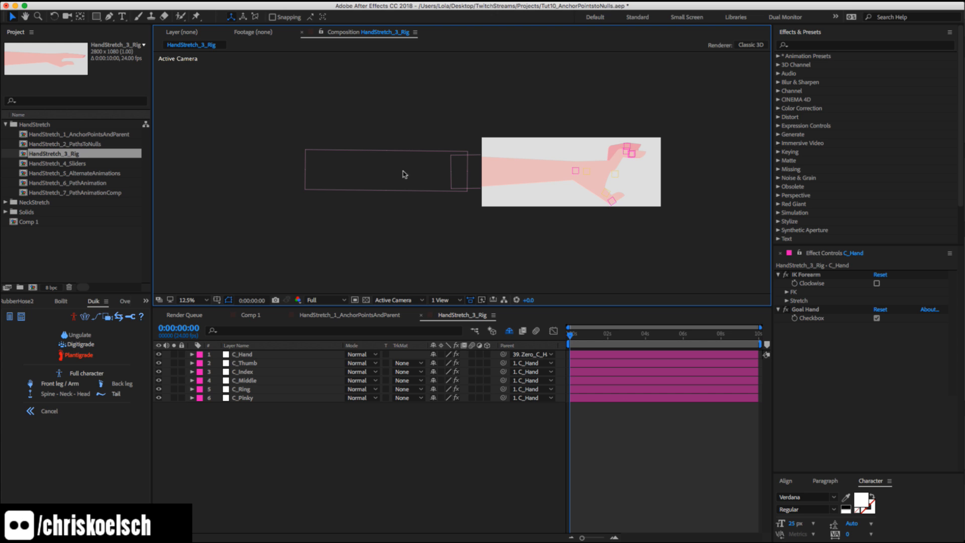
left_click_drag(576, 174, 553, 123)
key("super+z")
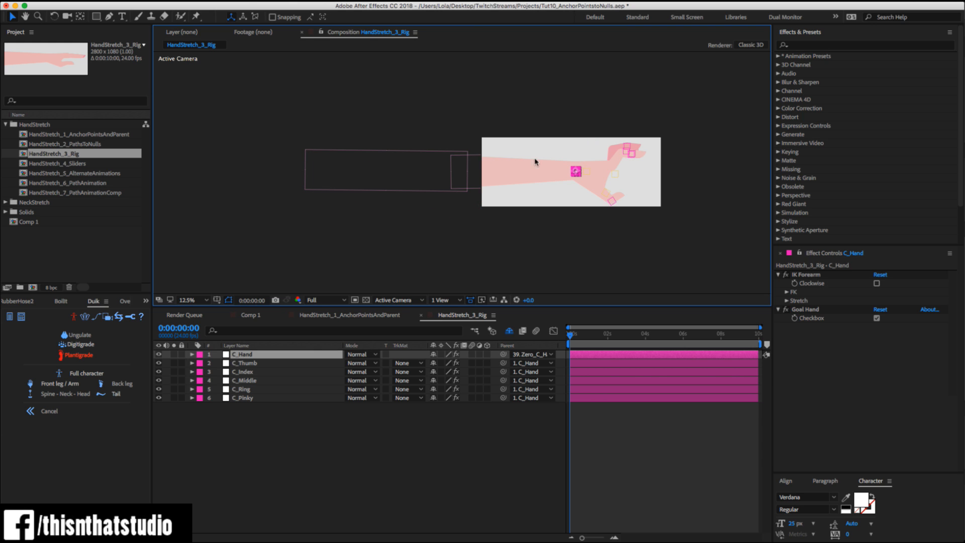
Undo the test poses of the thumb and finger controllers, back to the straight pointing hand pose.
key("z")
left_click(536, 177, "alt")
left_click(463, 176)
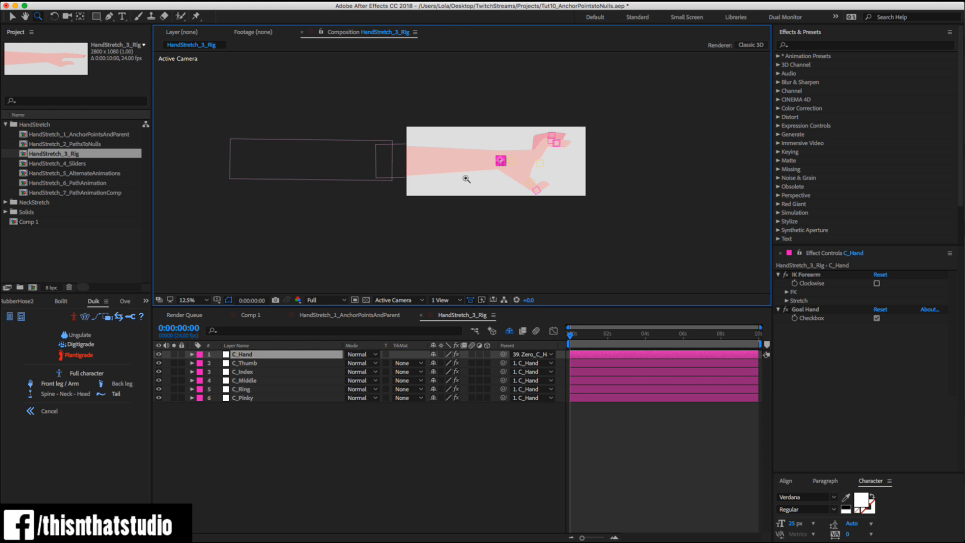
left_click(513, 184)
key("super+z")
key("super+z")
key("super+z")
key("super+z")
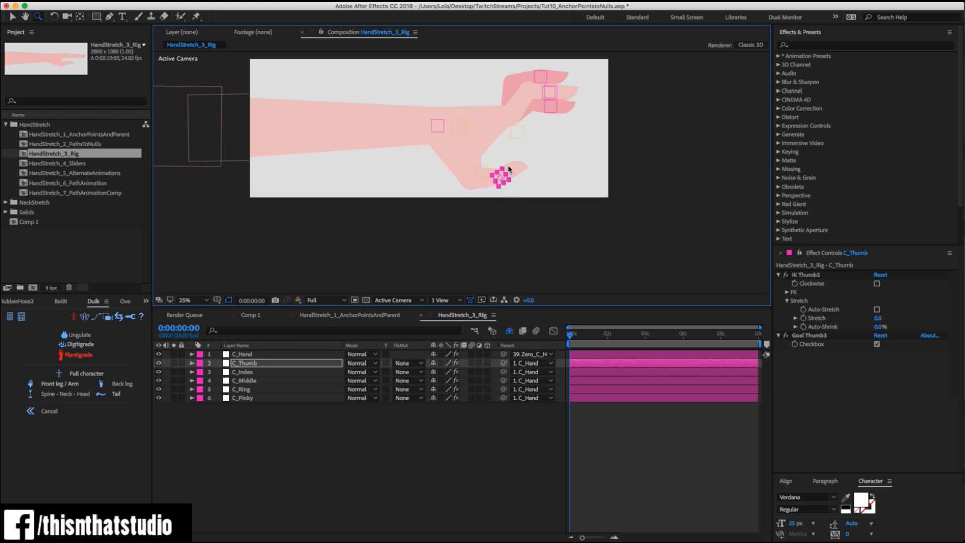
key("super+z")
key("super+z")
key("super+z")
key("super+z")
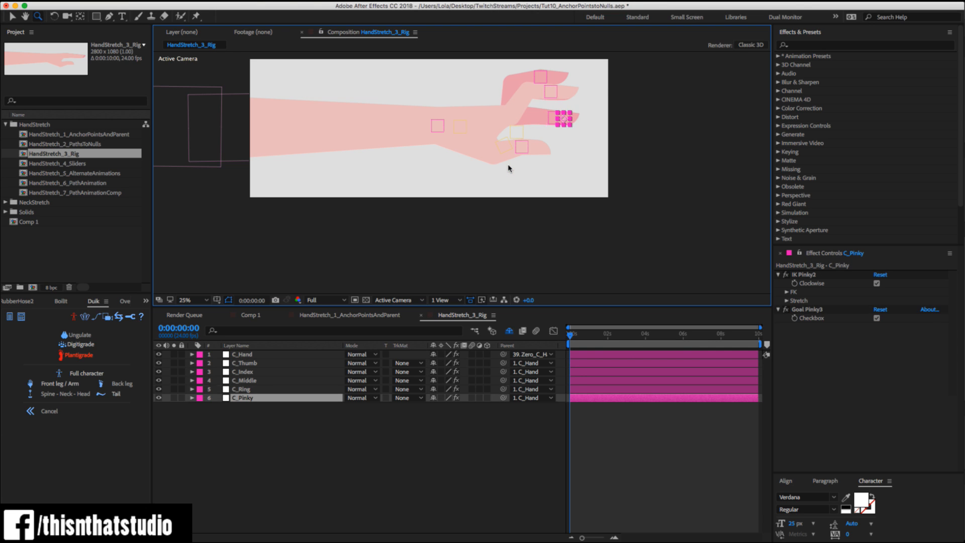
key("super+z")
key("super+z")
key("super+z")
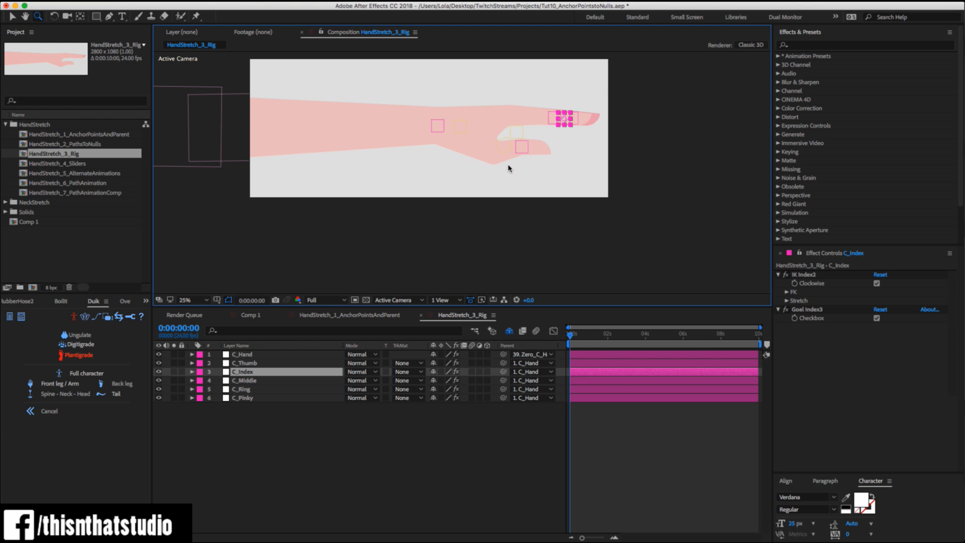
left_click(528, 144)
key("v")
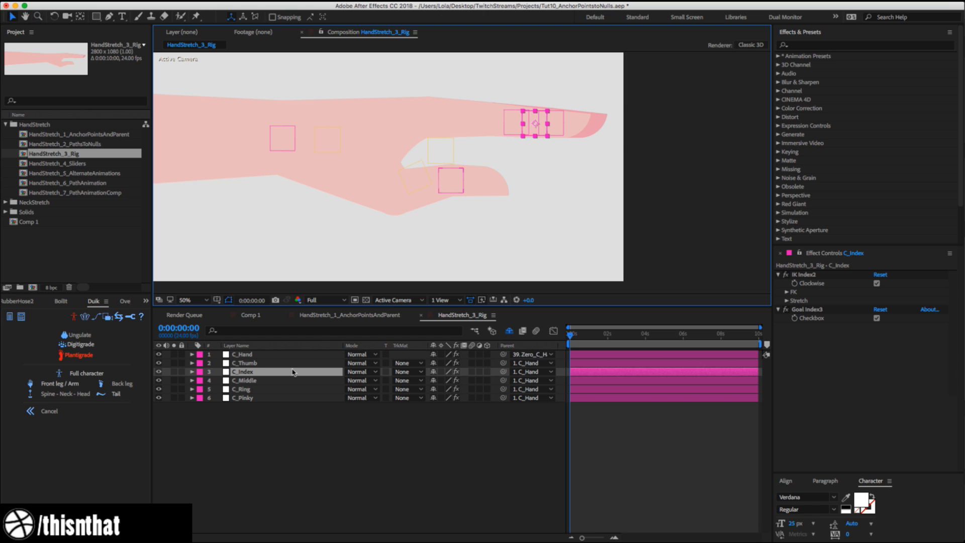
Select all six controller layers from C_Hand through C_Pinky.
left_click(258, 411)
left_click(259, 397)
left_click(259, 356, "shift")
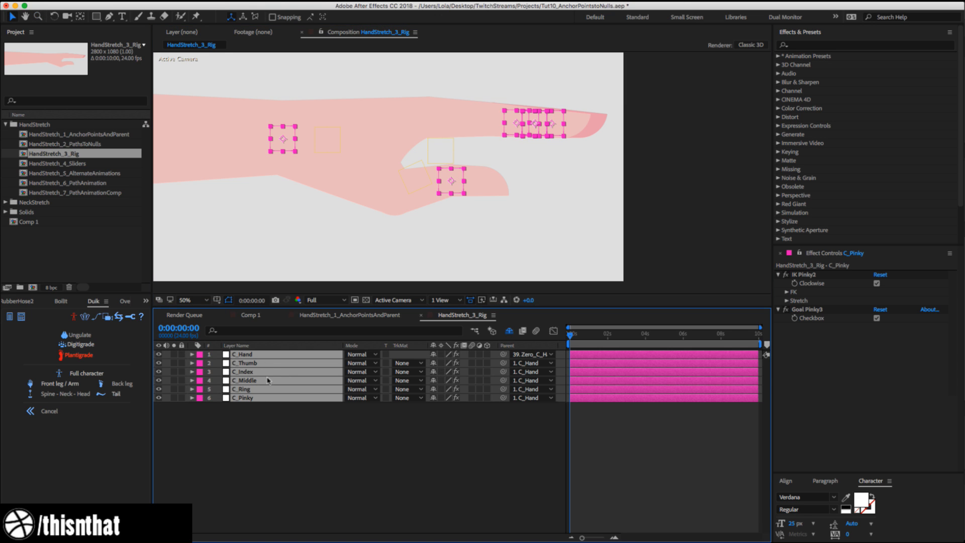
left_click(509, 333)
left_click(277, 419)
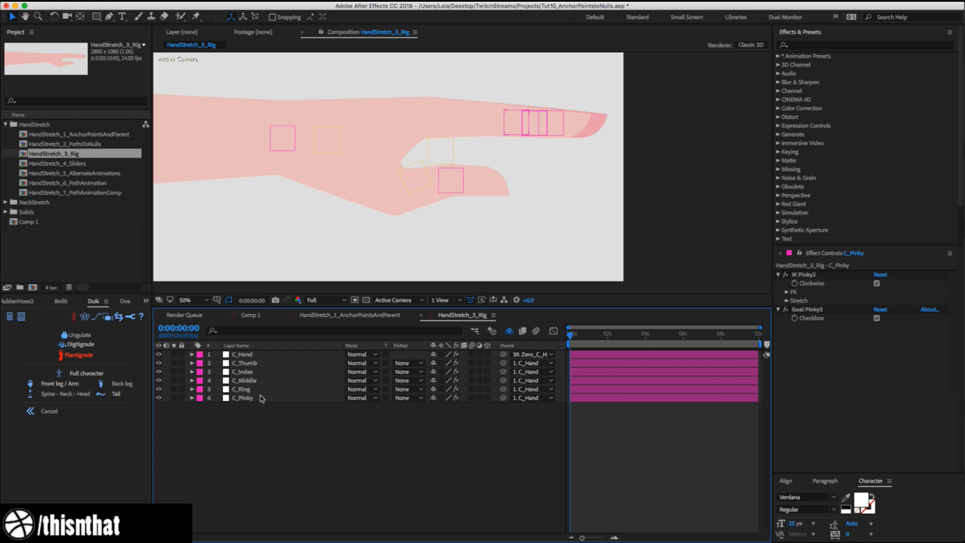
left_click(261, 399)
left_click(261, 355, "shift")
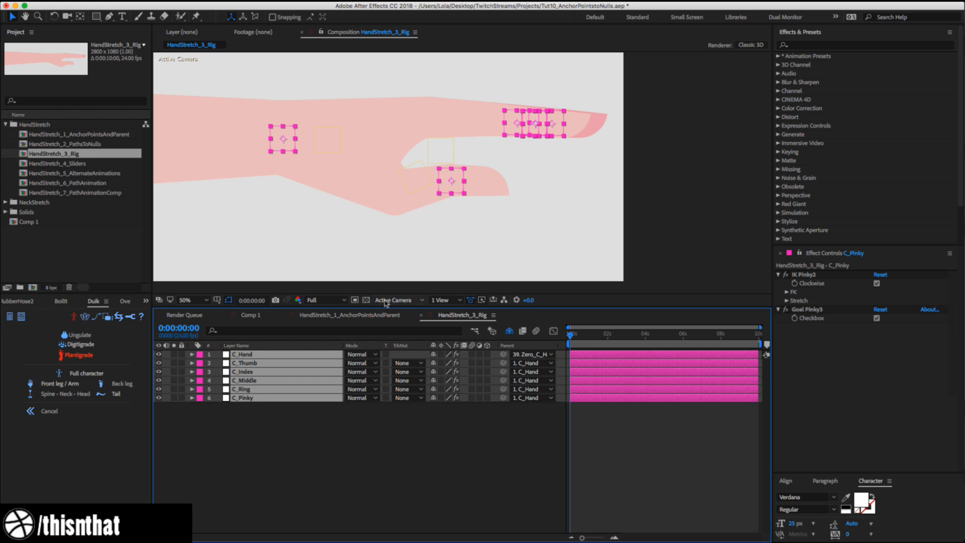
left_click_drag(375, 308, 377, 315)
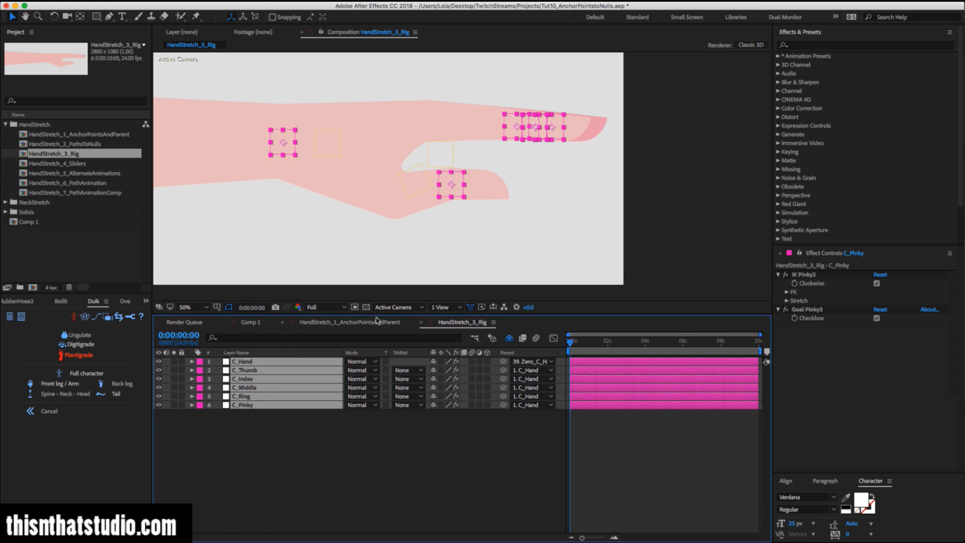
left_click(509, 338)
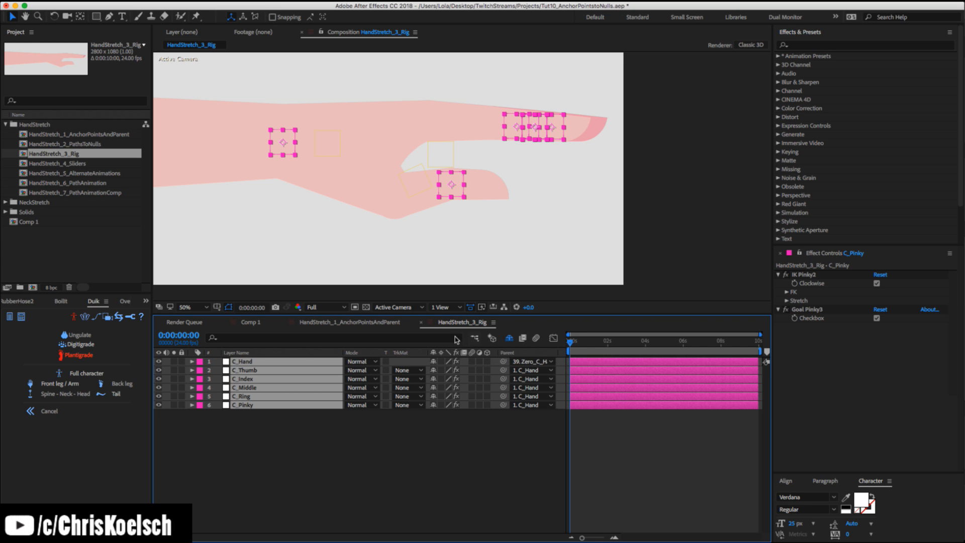
left_click(509, 338)
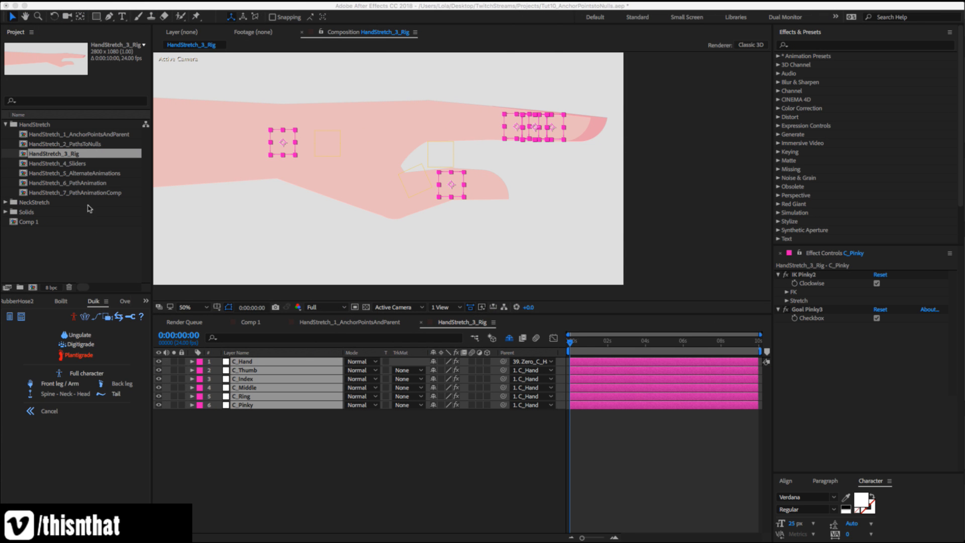
Bring up the Joysticks_n_Sliders script and open the HandStretch_4_Sliders composition.
left_click(88, 240)
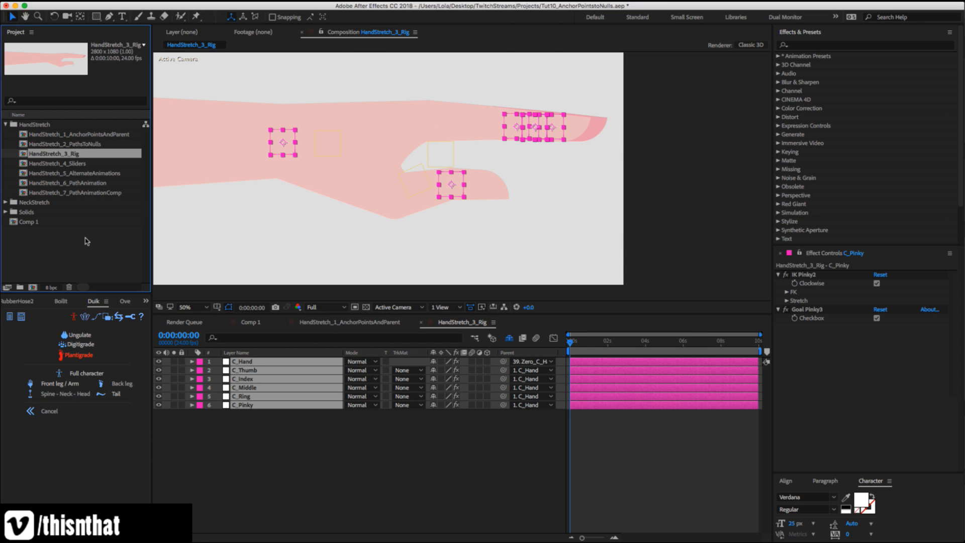
left_click(145, 300)
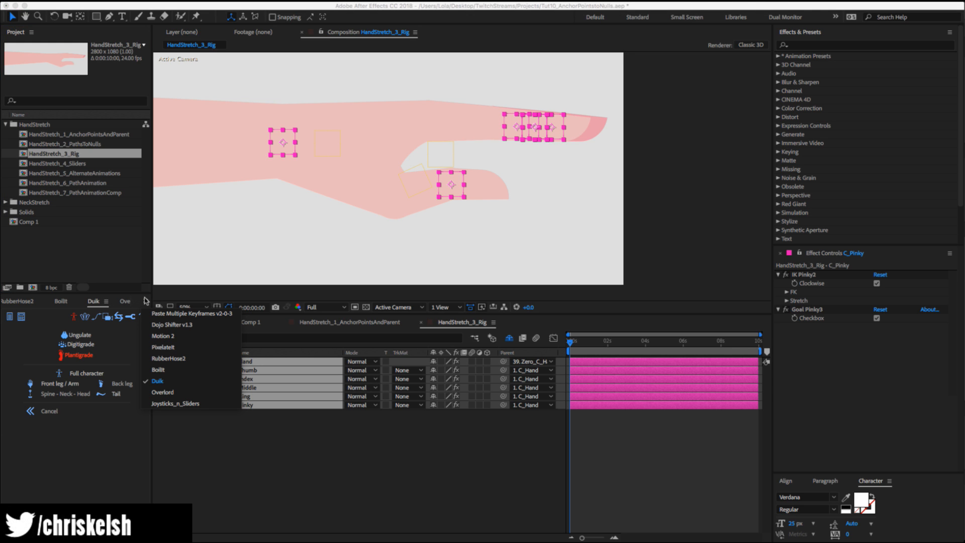
left_click(176, 403)
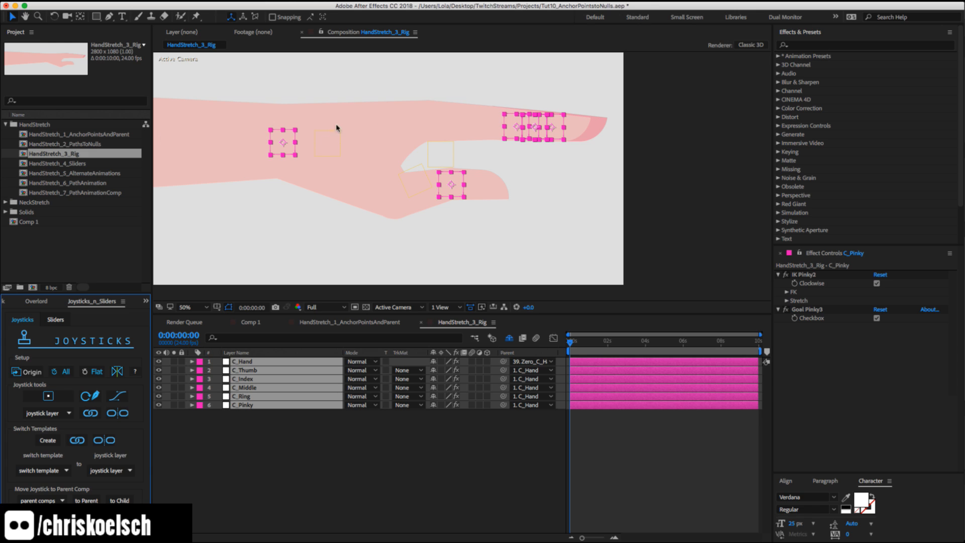
left_click(74, 164)
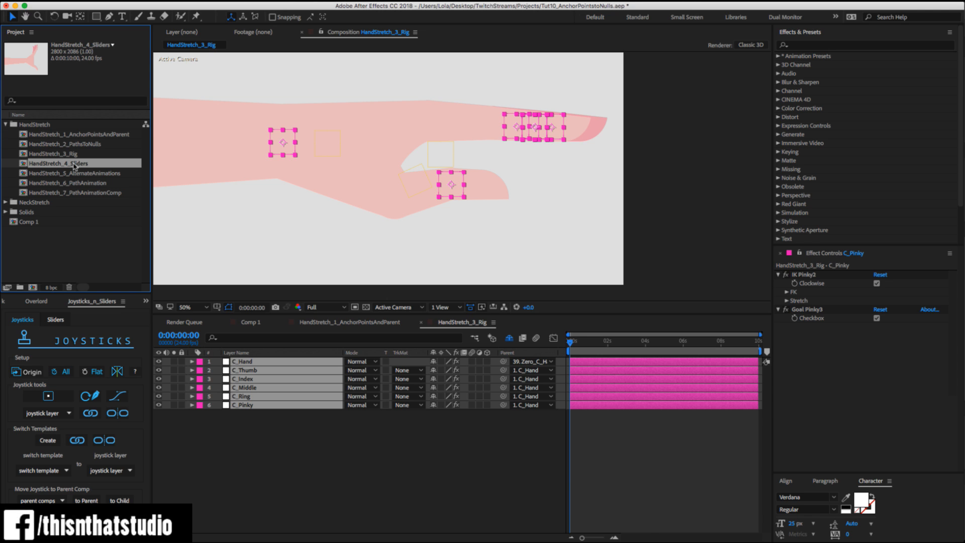
double_click(75, 164)
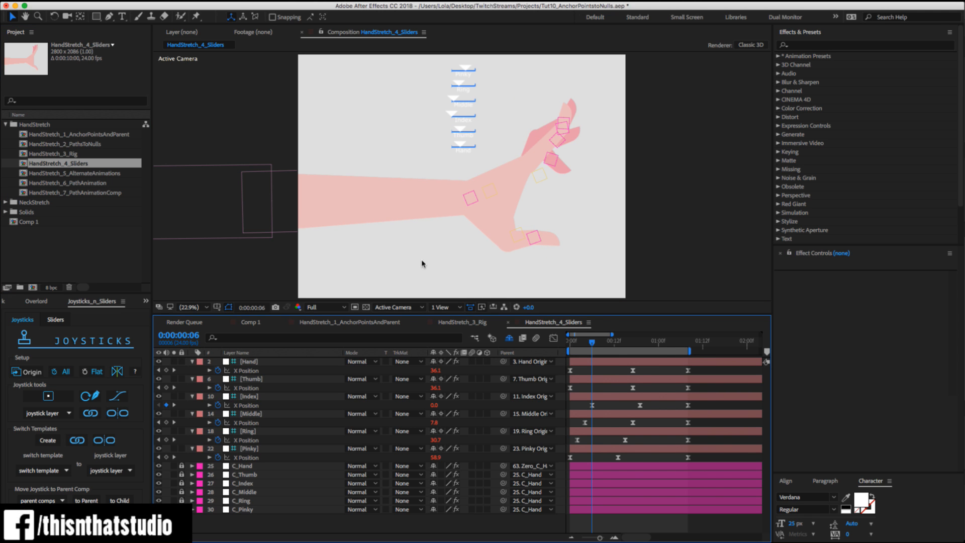
Scrub the slider animation to frame 12, test the Middle slider at Quarter preview resolution, and restore Full resolution.
left_click(575, 343)
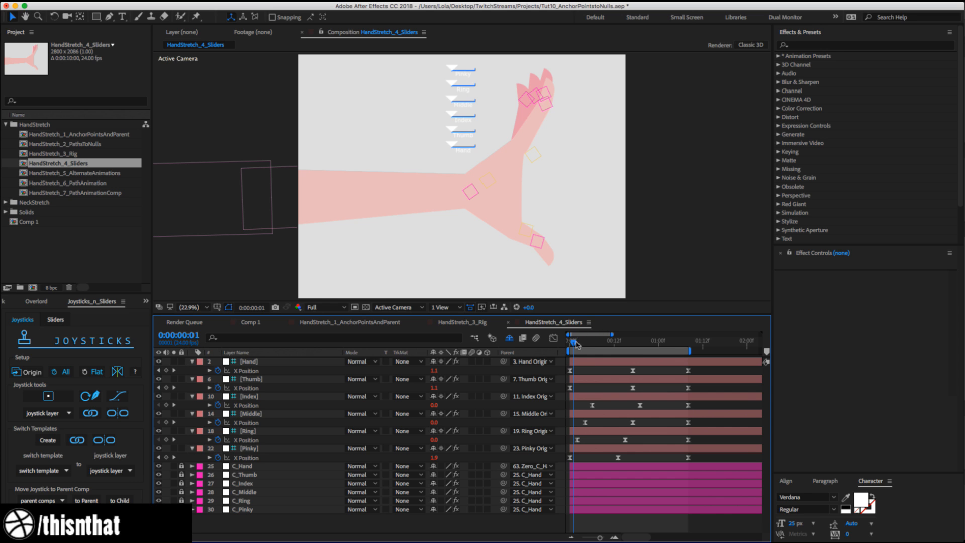
left_click_drag(574, 343, 614, 341)
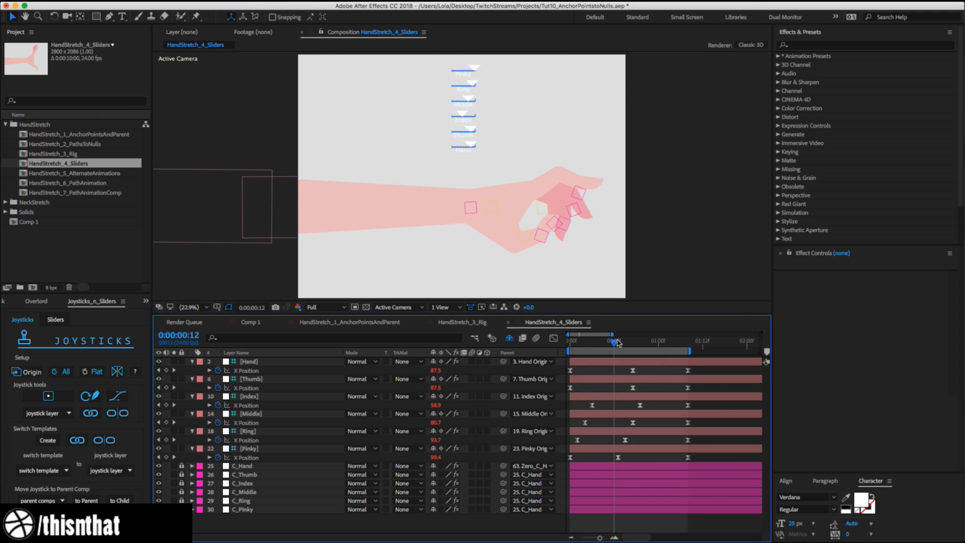
mouse_move(473, 99)
left_mouse_down()
mouse_move(446, 93)
mouse_move(457, 94)
left_mouse_up()
left_click(323, 308)
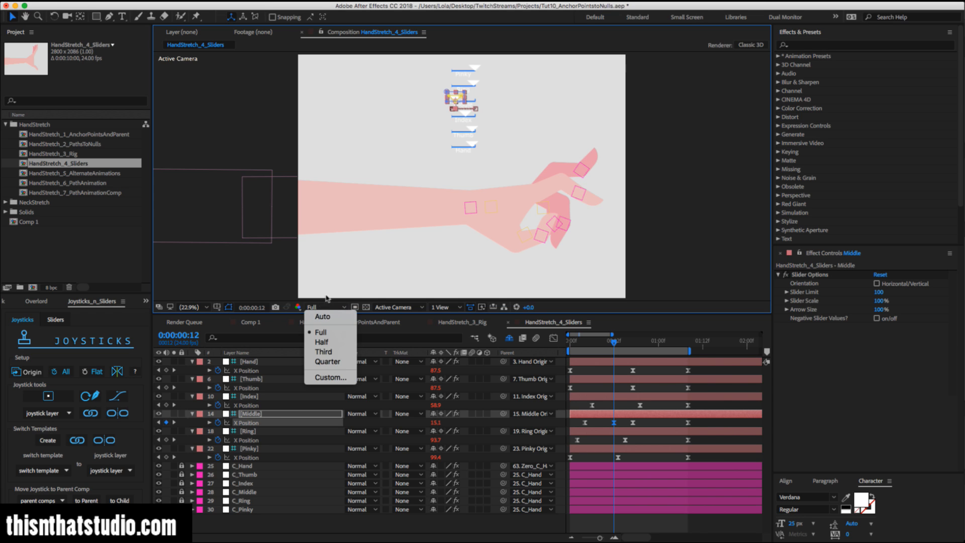
left_click(326, 360)
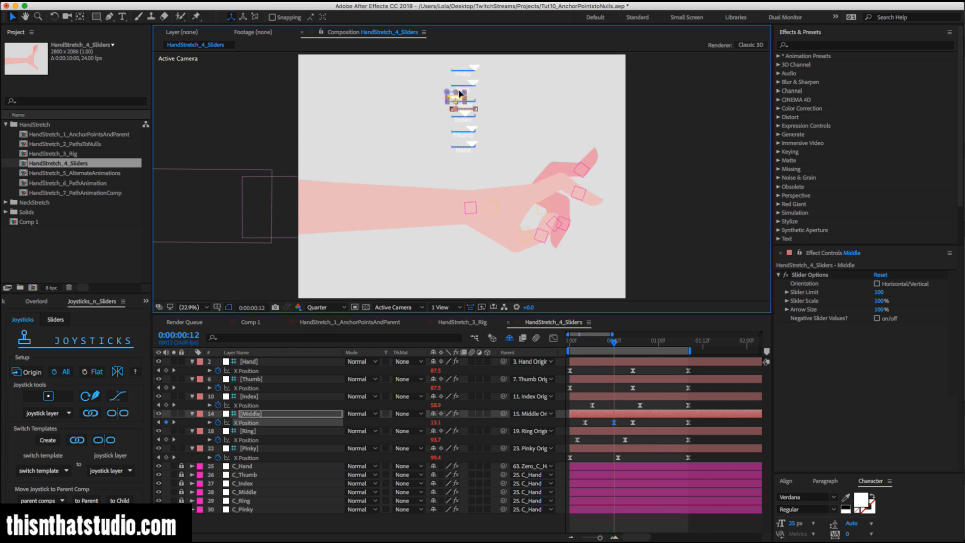
mouse_move(460, 93)
left_mouse_down()
mouse_move(478, 95)
mouse_move(455, 97)
left_mouse_up()
key("super+j")
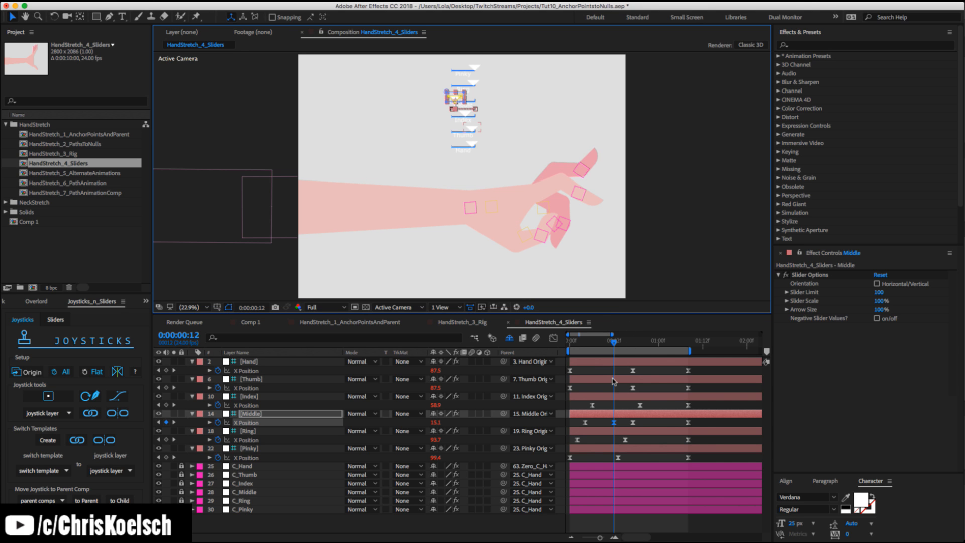
Play the slider animation from the first frame, and return to the HandStretch_3_Rig composition with its controllers deselected.
left_click(570, 346)
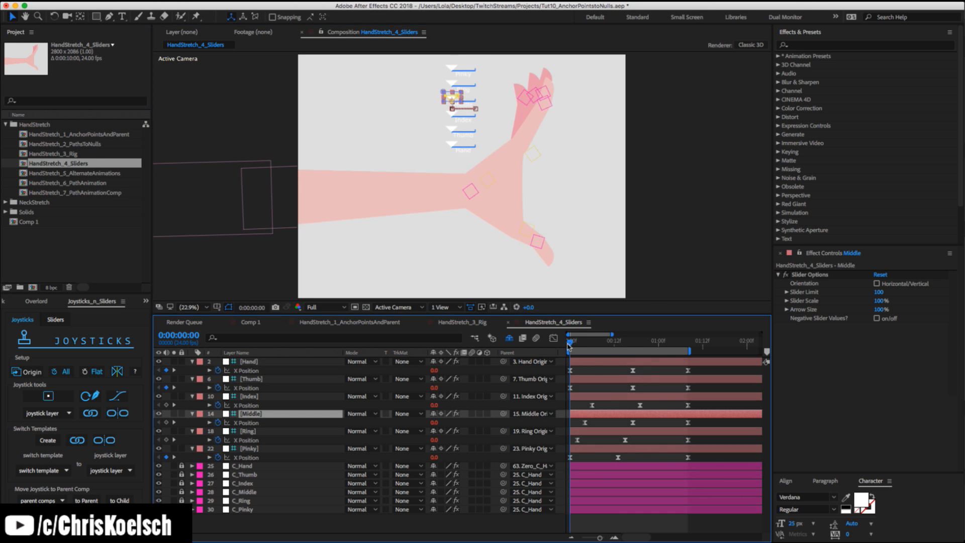
key("space")
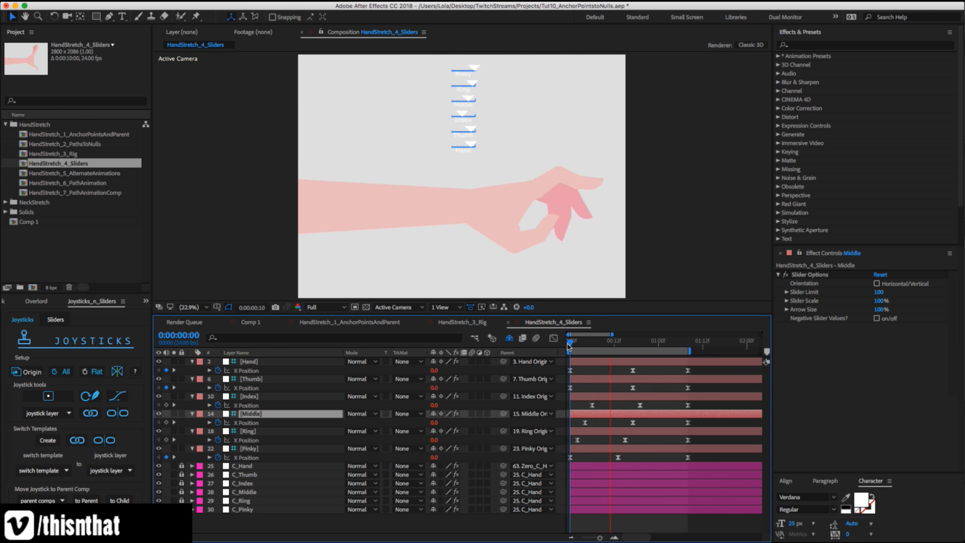
key("space")
left_click(467, 322)
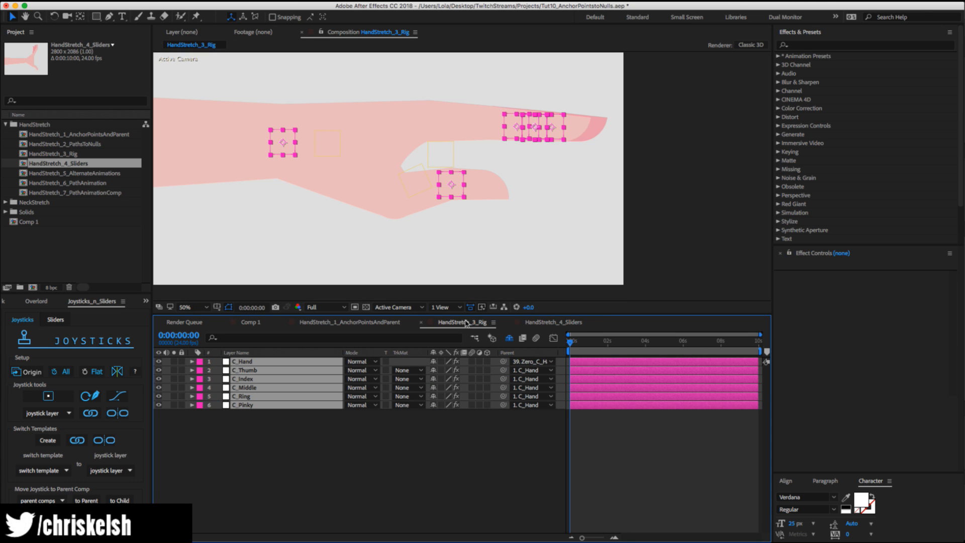
left_click(465, 449)
Go back to the HandStretch_4_Sliders composition and select the X Position keyframes of all six sliders.
left_click(553, 322)
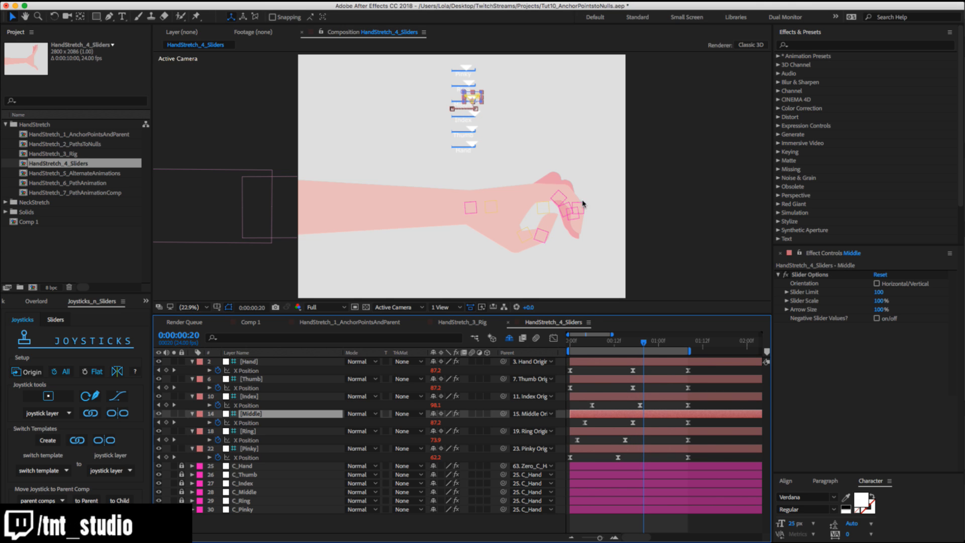
left_click(648, 371)
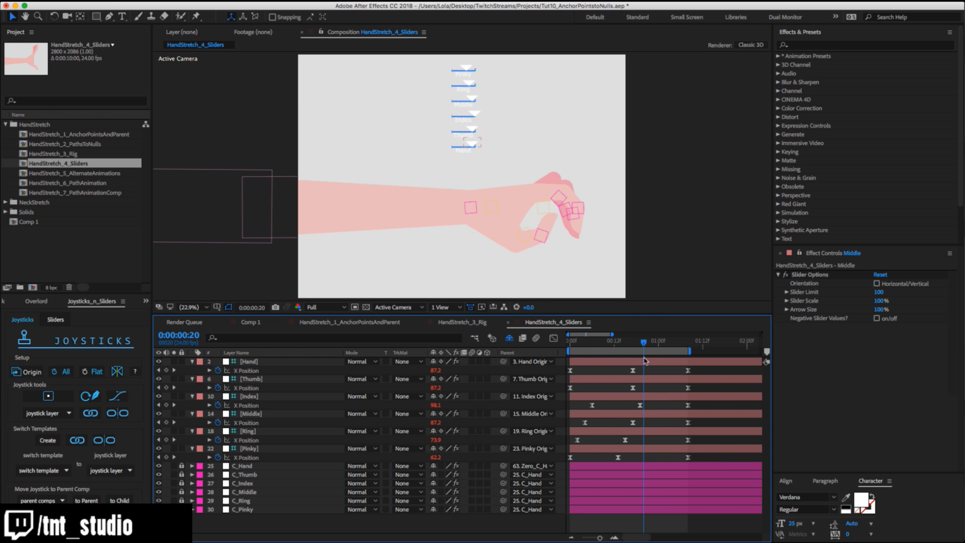
left_click_drag(701, 373, 568, 457)
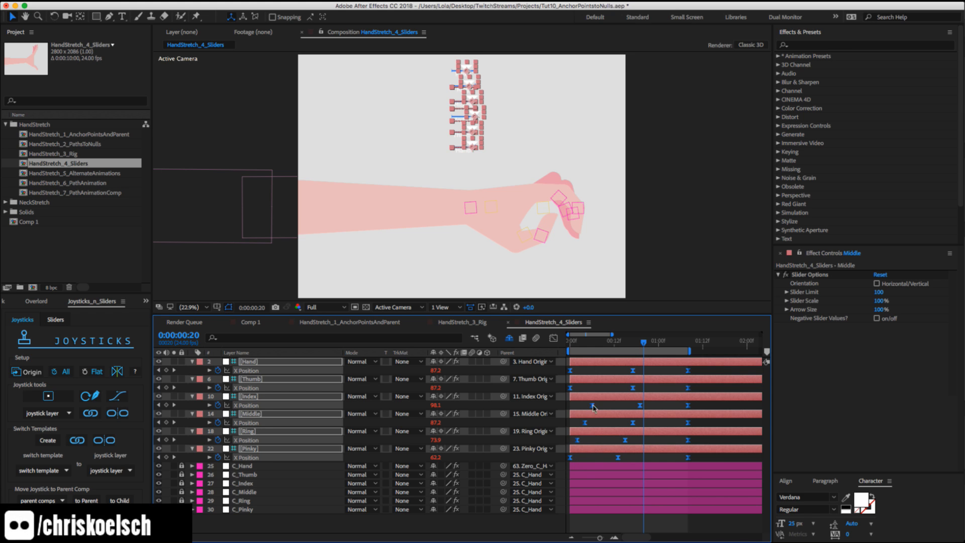
Switch to the HandStretch_3_Rig composition and move the C_Thumb controller down away from the index finger.
left_click(477, 321)
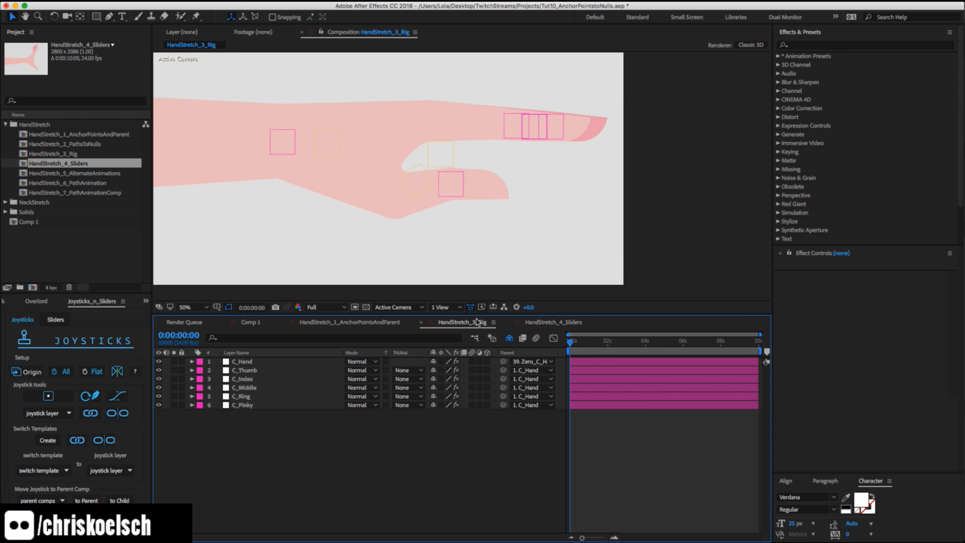
left_click(590, 361)
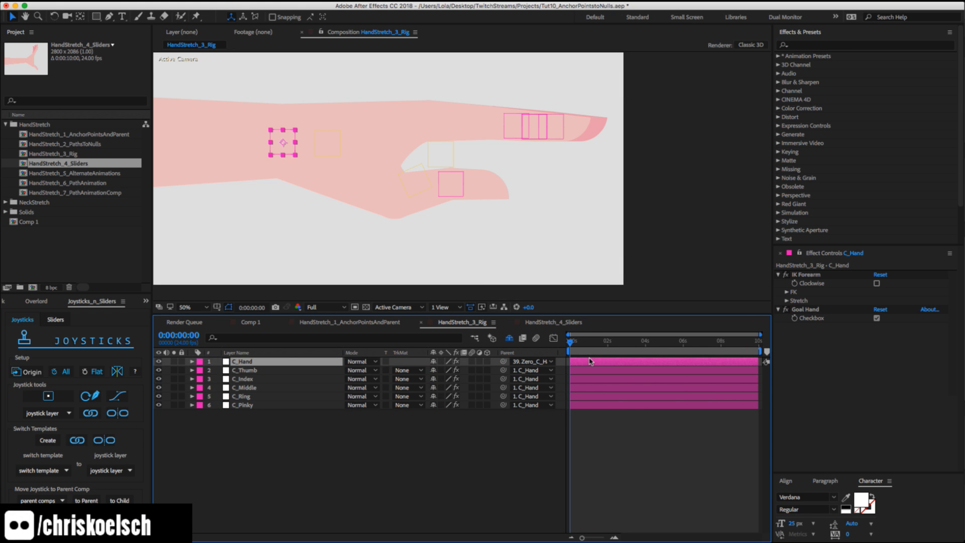
scroll(462, 177, "down", 2)
left_click(456, 182)
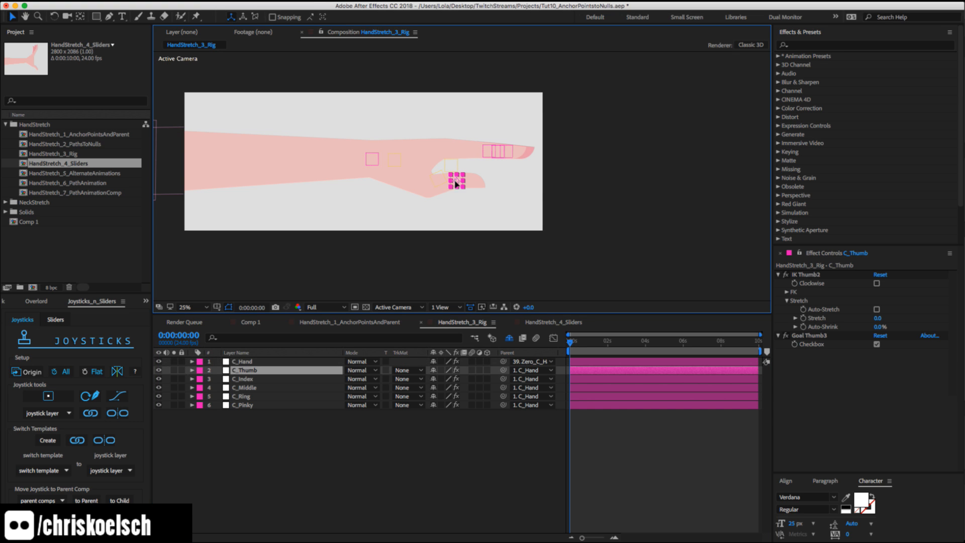
left_click_drag(456, 184, 447, 206)
key("super+z")
Set starting Rotation and Position keyframes on C_Thumb at 0:00:00:00 and show its keyframed properties.
key("r")
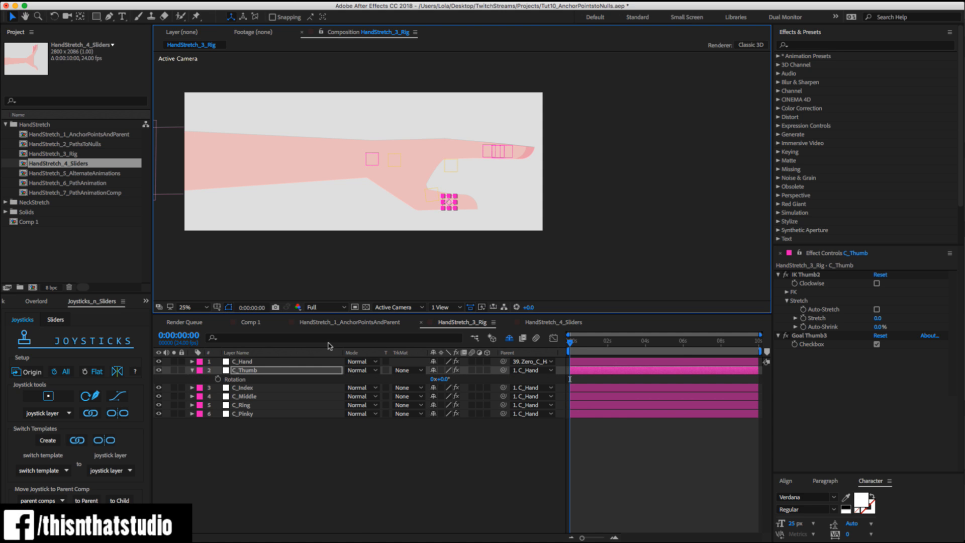
left_click(218, 379)
key("p")
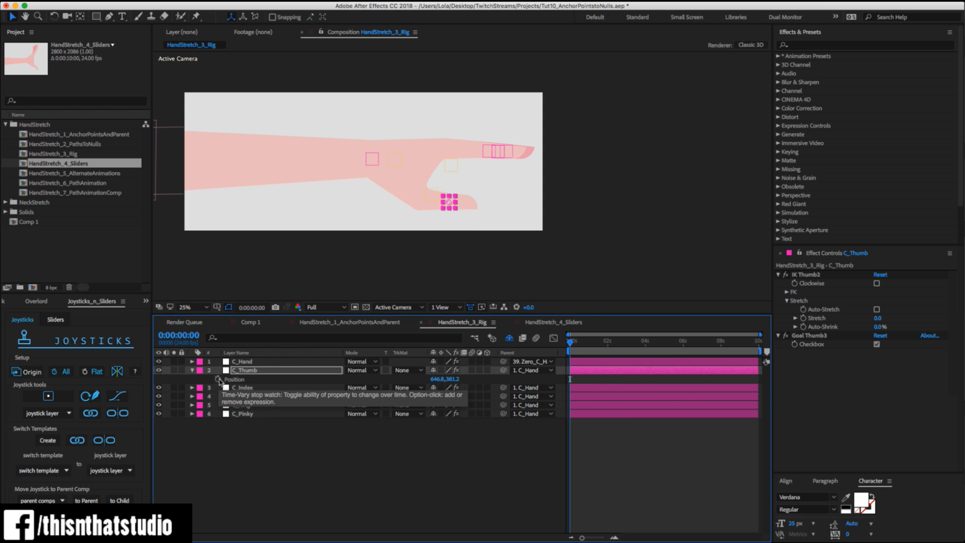
left_click(219, 378)
key("p")
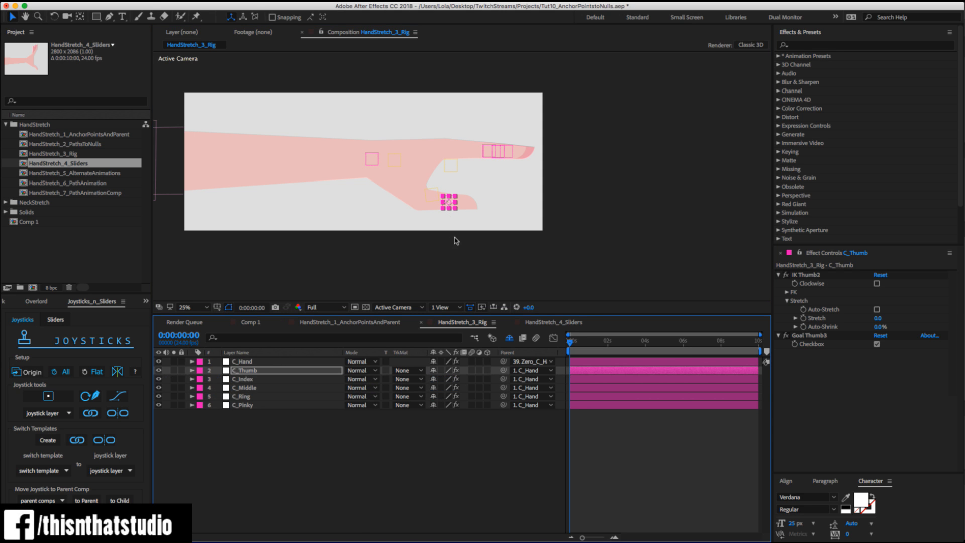
key("u")
At 0:00:00:23, keyframe C_Thumb raised toward the fingers at position 698.8, 225.2 and rotated to -68.4°.
key("w")
left_click_drag(453, 204, 454, 184)
key("v")
left_click(588, 342)
key("w")
key("v")
Review the starting hand pose at 0:00:00:00 in the HandStretch_4_Sliders composition and return to HandStretch_3_Rig.
left_click(503, 152)
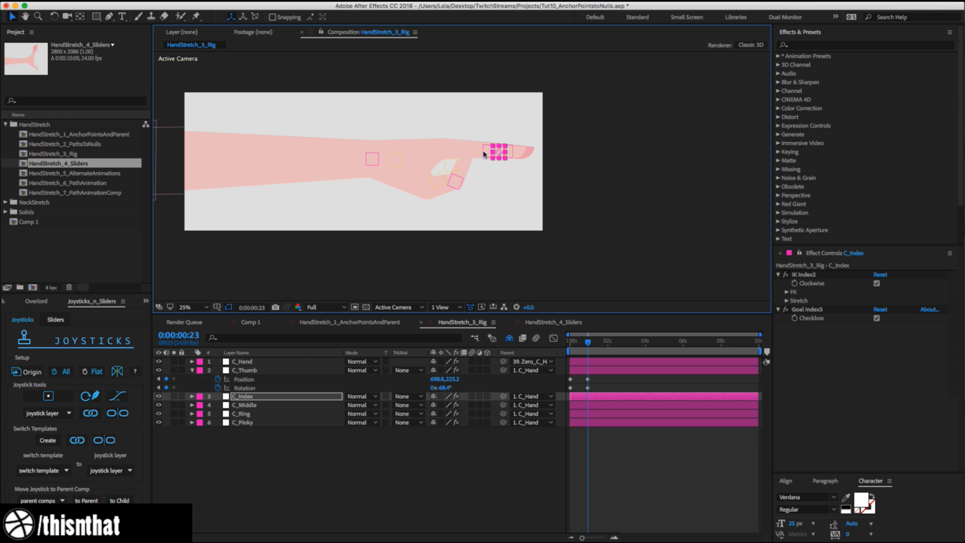
key("z")
left_click(483, 153, "alt")
left_click(472, 174)
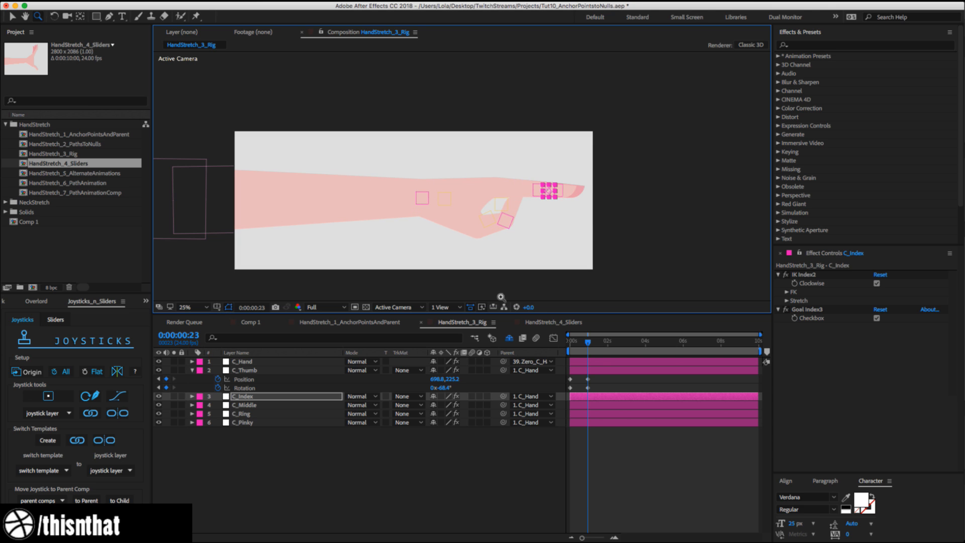
left_click(547, 324)
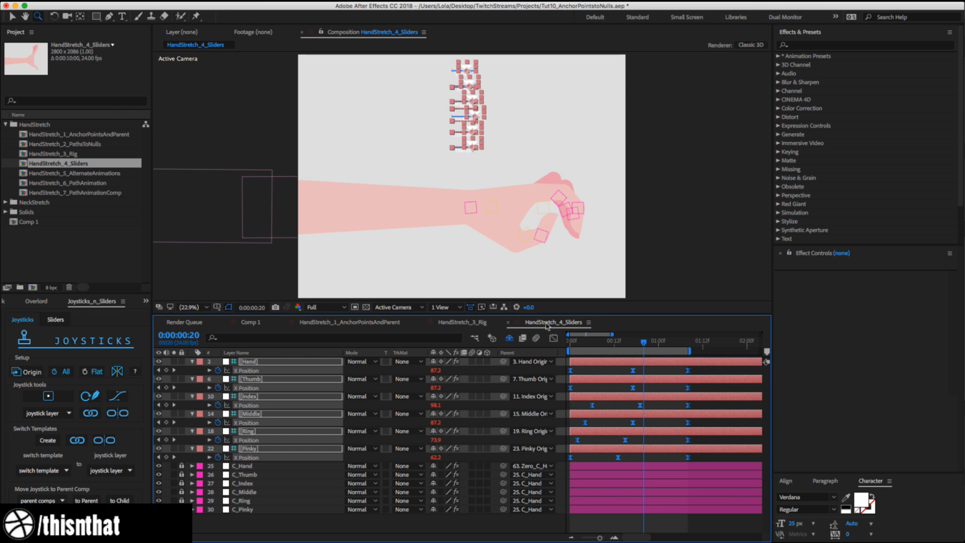
left_click_drag(599, 346, 570, 343)
left_click(584, 371)
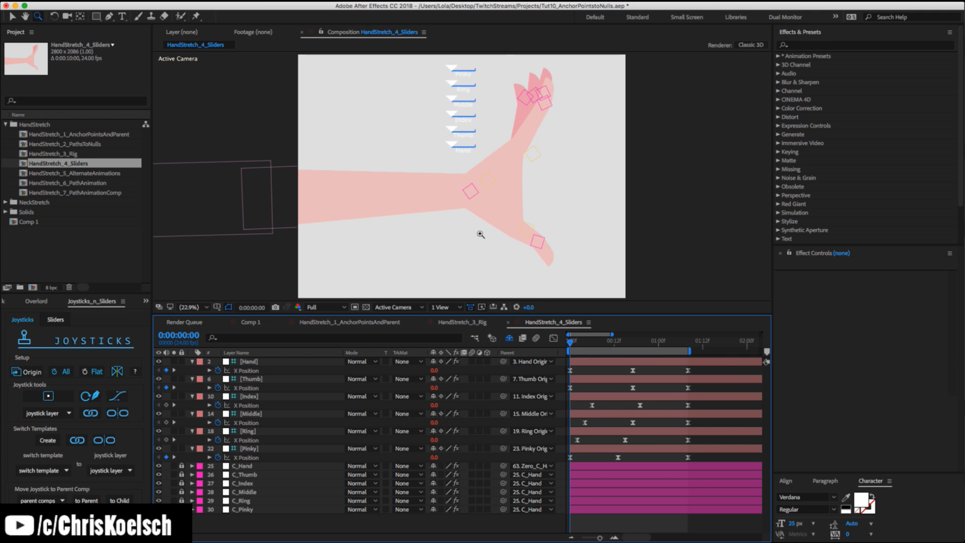
left_click(454, 323)
left_click(409, 476)
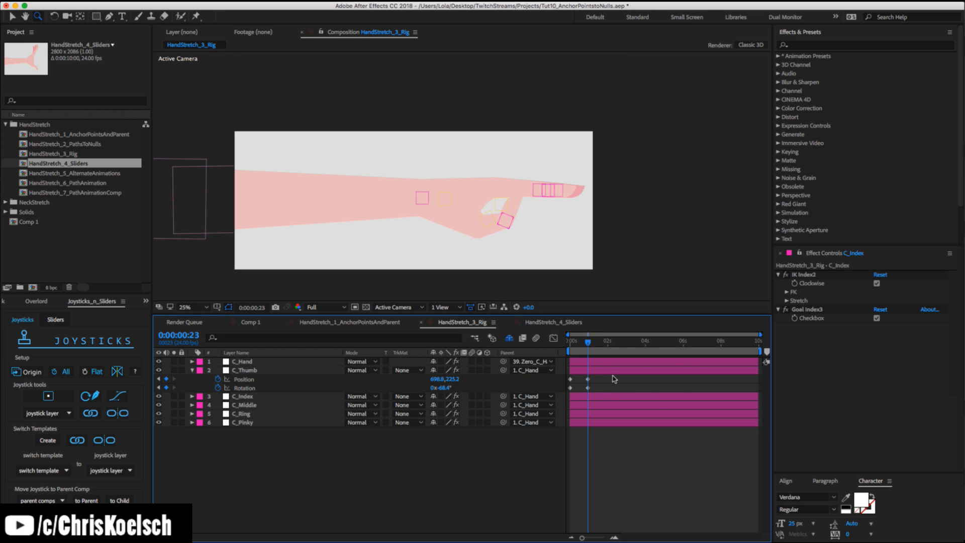
Delete C_Thumb's Position and Rotation keyframes at 0:00:00:23 and narrow the timeline to a shorter time range.
left_click_drag(614, 379, 584, 394)
key("Delete")
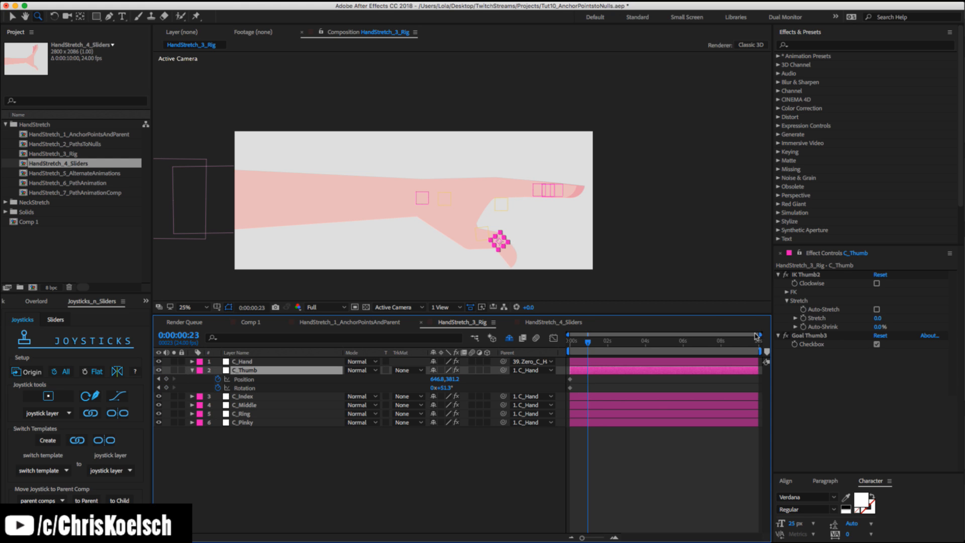
left_click_drag(760, 332, 606, 332)
Undo the C_Thumb keyframe edits back to its unrotated pose, turn off its Rotation keyframing and collapse the layer.
key("super+z")
key("super+z")
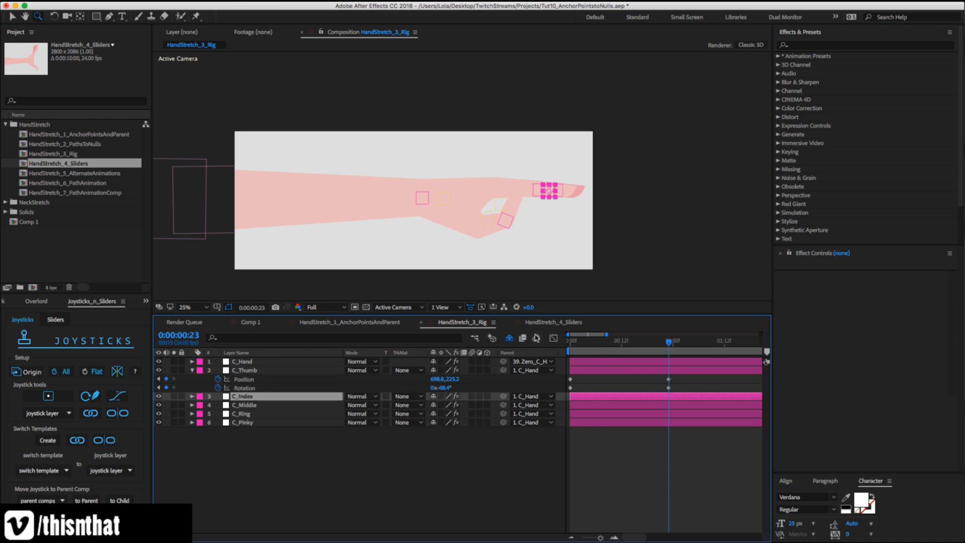
key("super+z")
key("super+z")
key("super+z")
key("super+z")
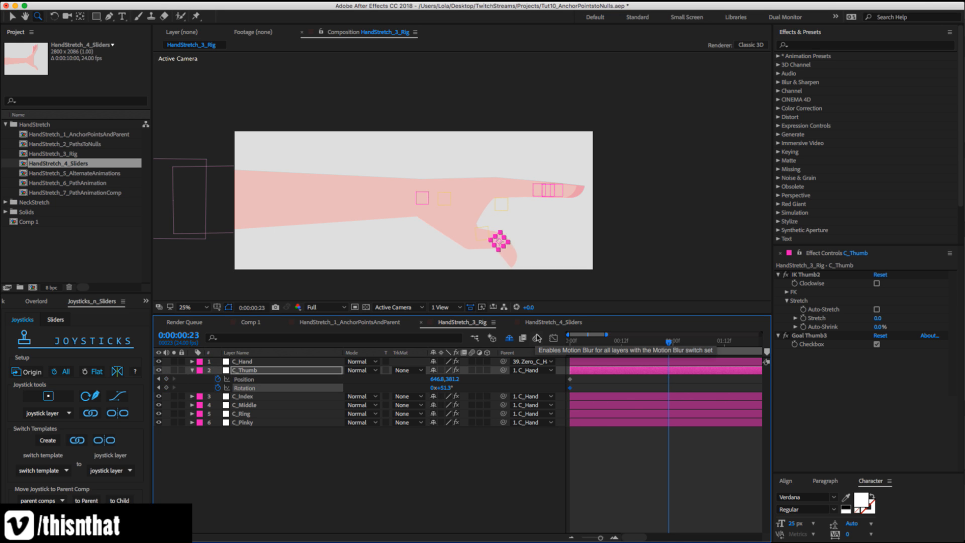
key("super+z")
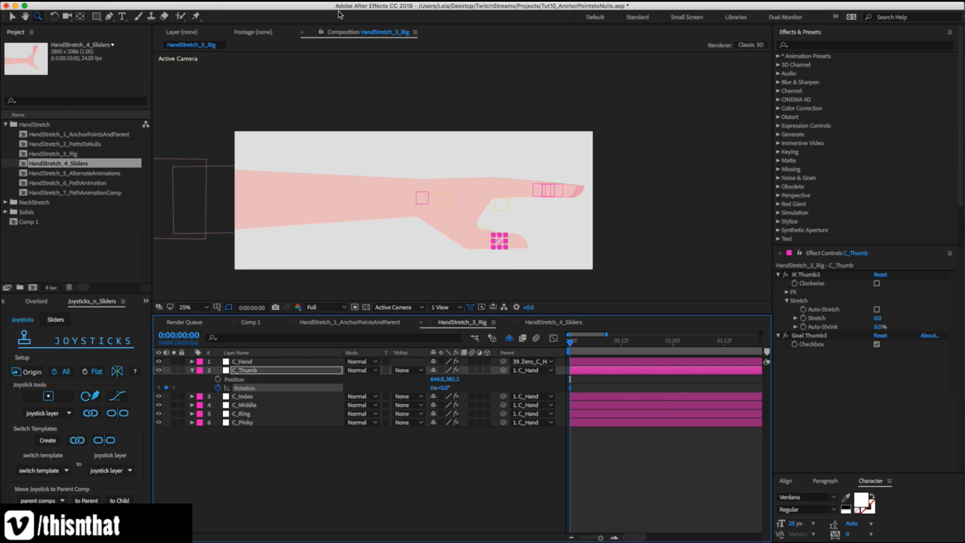
left_click(218, 387)
left_click(192, 370)
Hide every controller layer except C_Index.
left_click(253, 362)
left_click(249, 387)
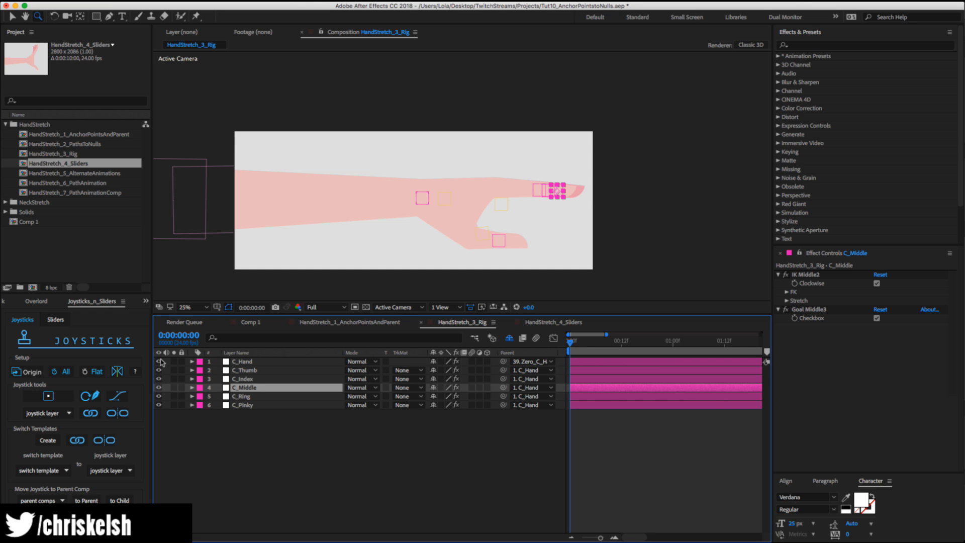
left_click_drag(159, 361, 159, 405)
left_click(159, 379)
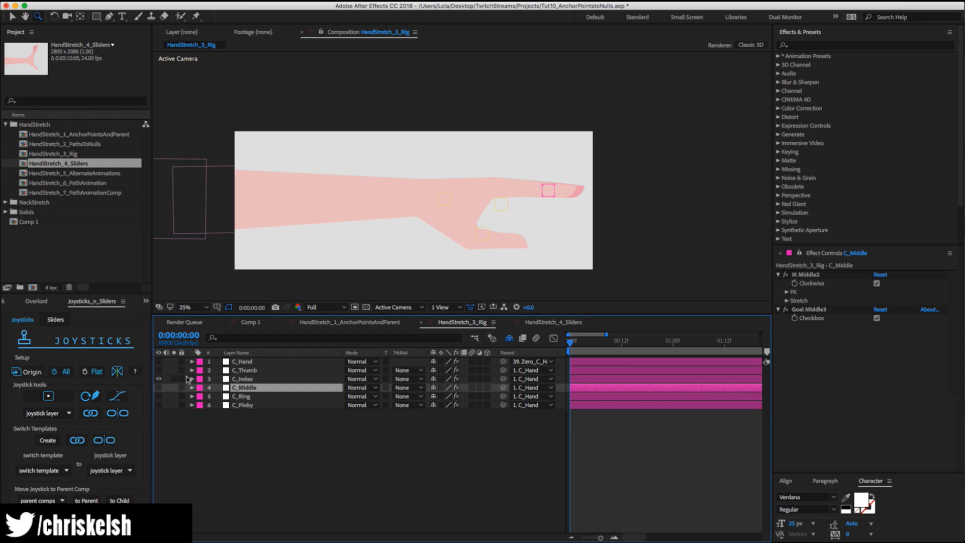
Set starting Position and Rotation keyframes on C_Index at 0:00:00:00.
left_click(243, 379)
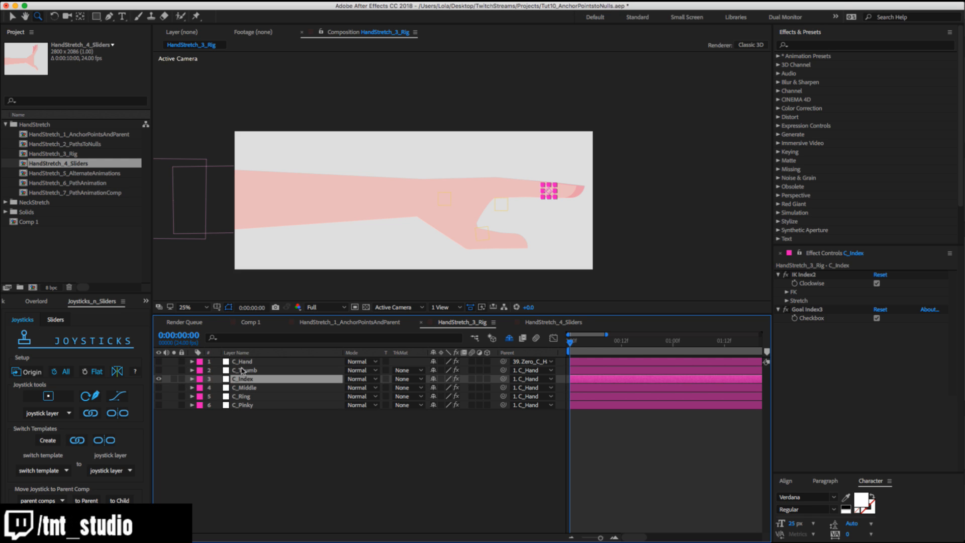
key("p")
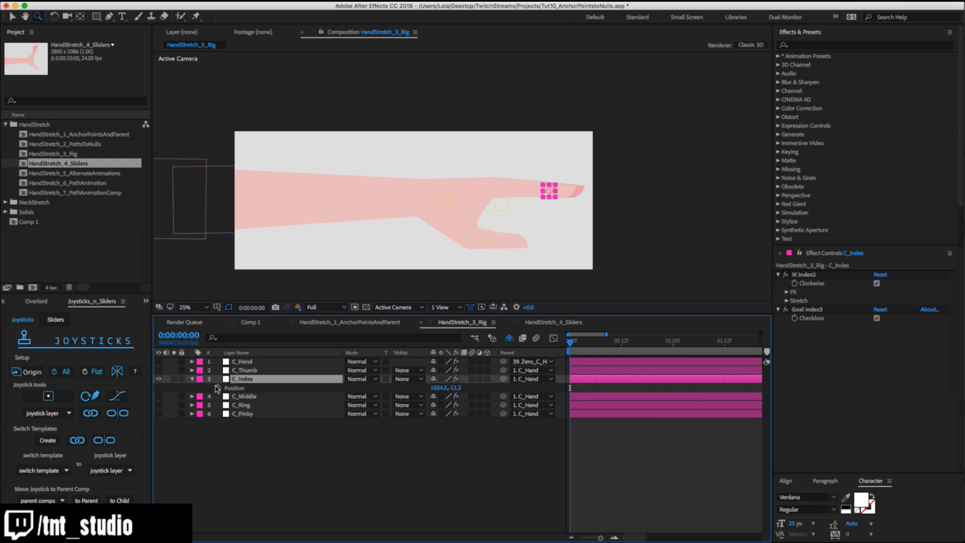
key("r")
left_click(217, 387)
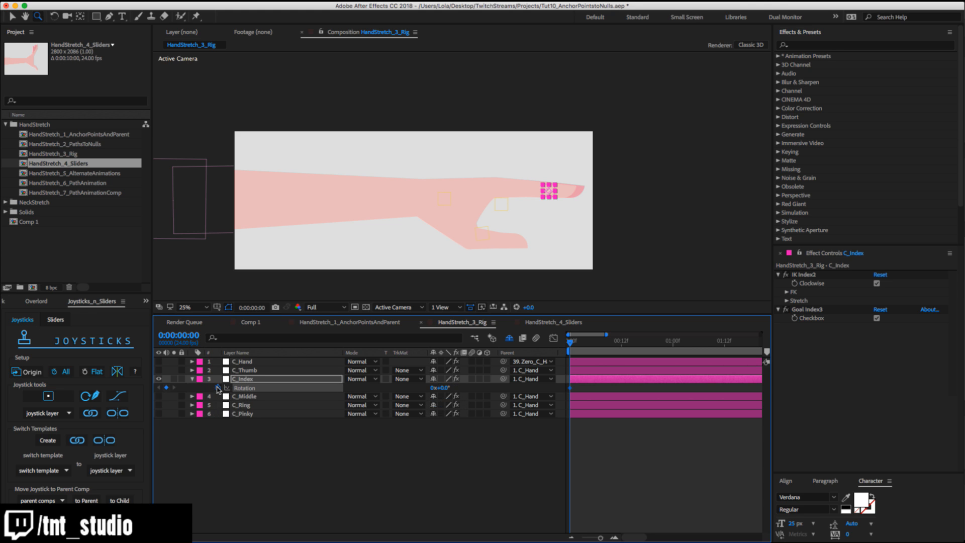
key("alt+shift+p")
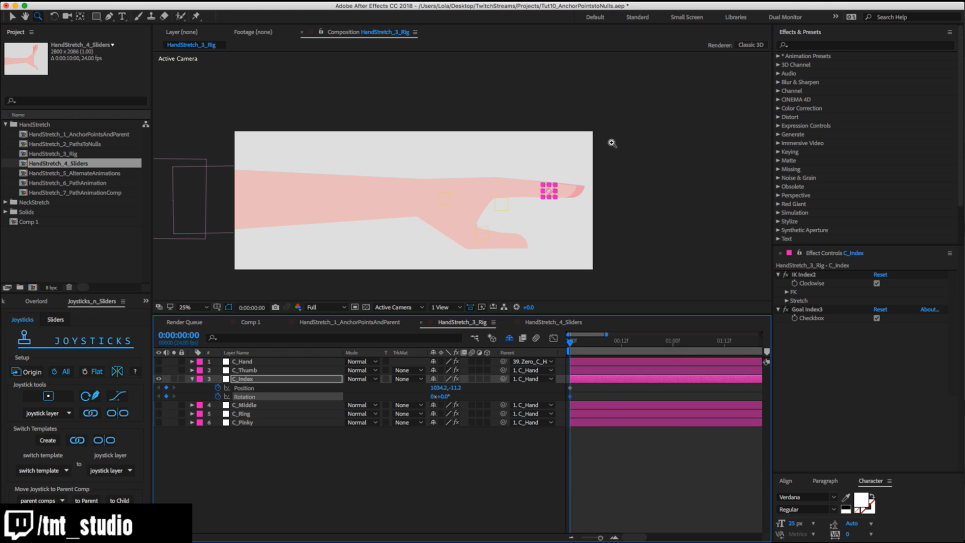
Raise the C_Index controller to about position 854.2, -375.2 and rotate it to about -42.5°.
key("v")
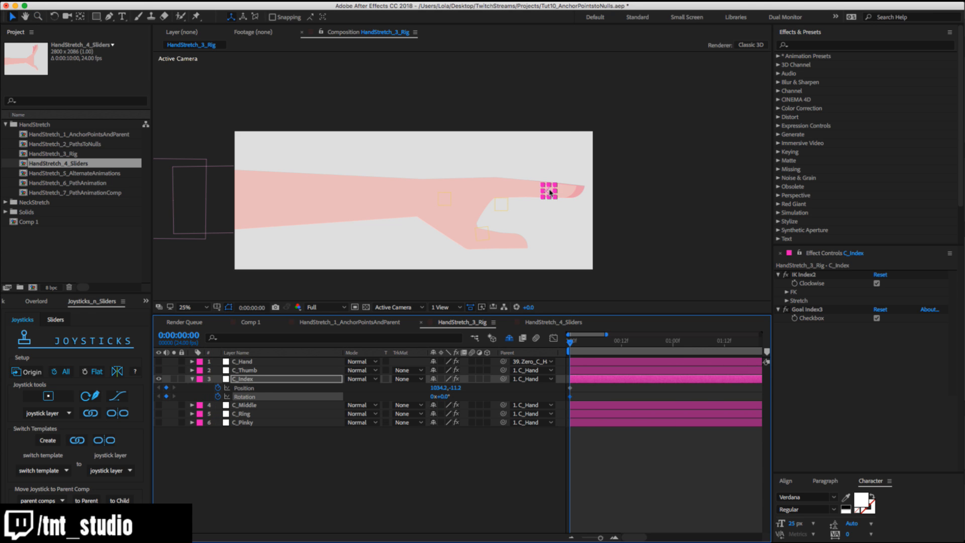
left_click_drag(550, 191, 524, 146)
key("w")
key("v")
Set the HandStretch_3_Rig composition's height to 1505 px.
key("super+k")
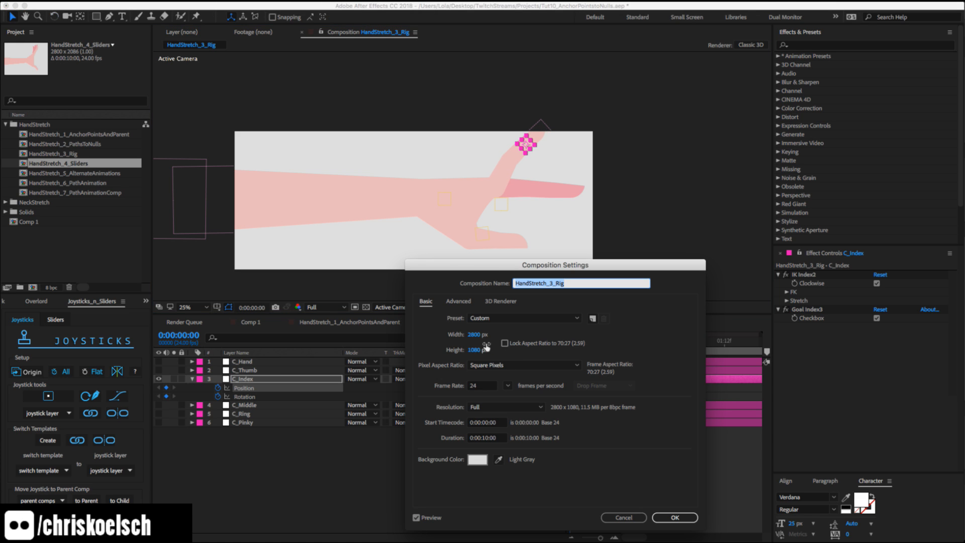
left_click_drag(477, 349, 612, 344)
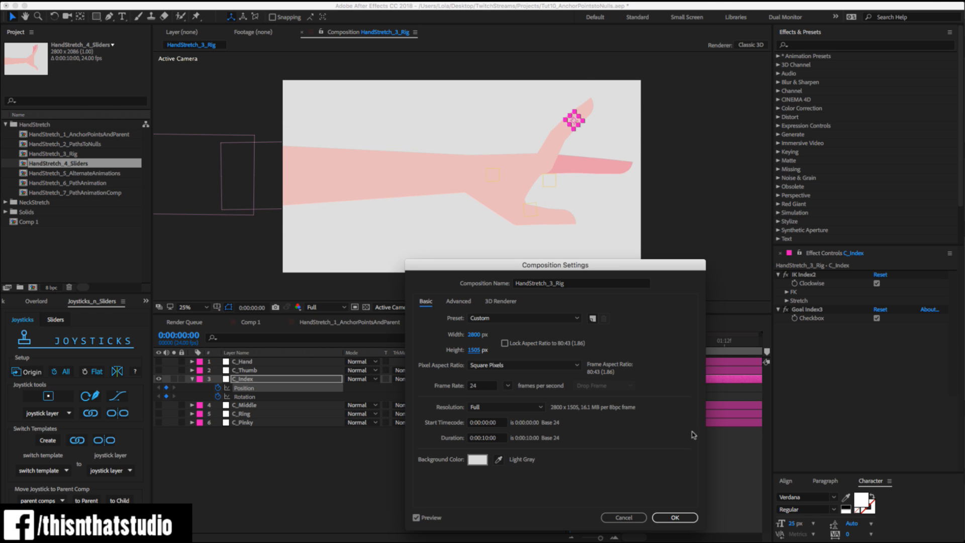
left_click(662, 519)
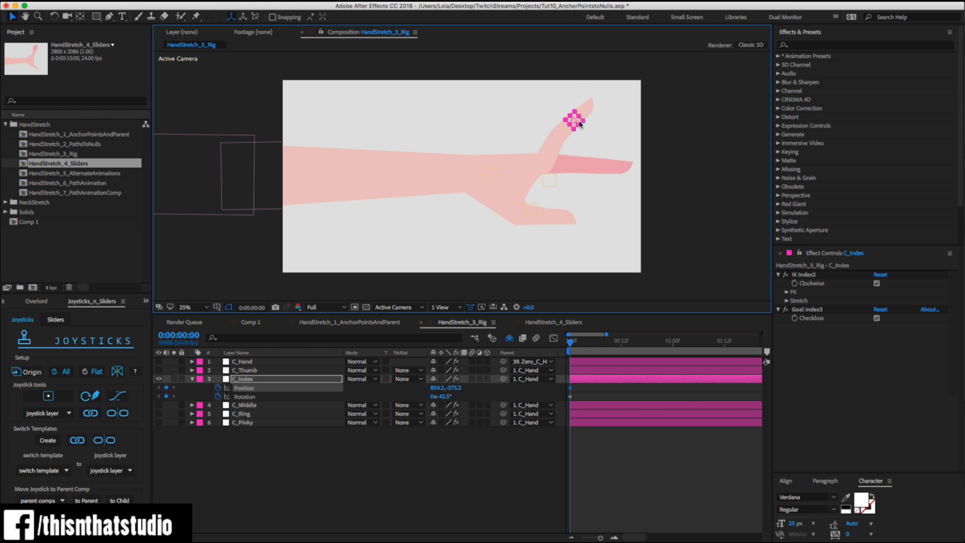
Bring the raised C_Index controller to about position 770.2, -419.2 and rotate it to about -75.3°.
left_click_drag(580, 125, 564, 107)
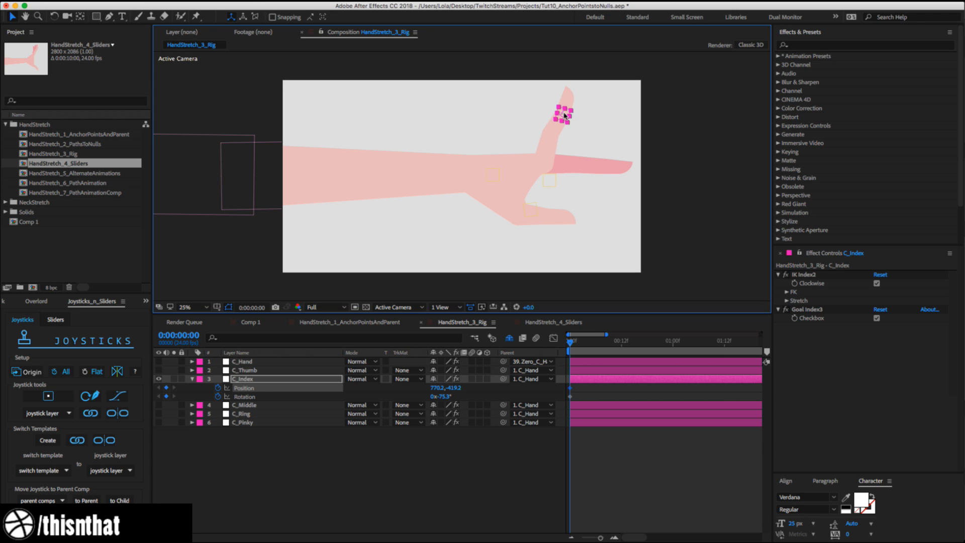
key("w")
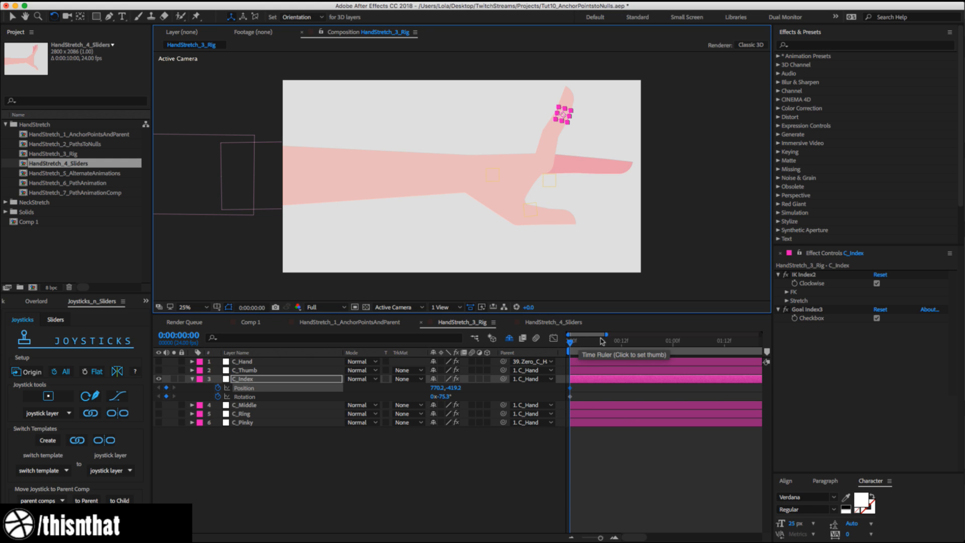
At 0:00:00:01, keyframe C_Index curled down toward the palm at about position 770.2, 188.8 and rotation 195.6°.
key("Page_Down")
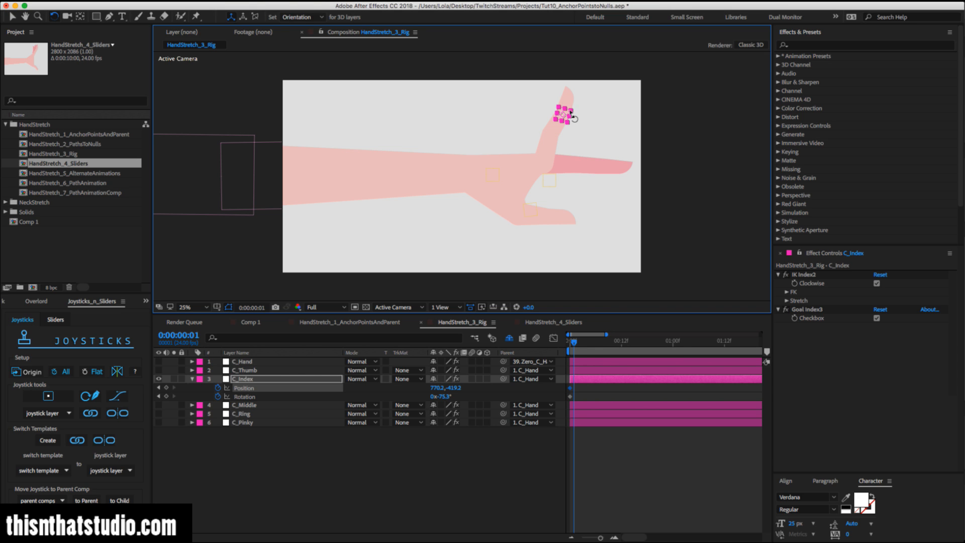
left_click_drag(570, 113, 558, 189)
key("v")
key("w")
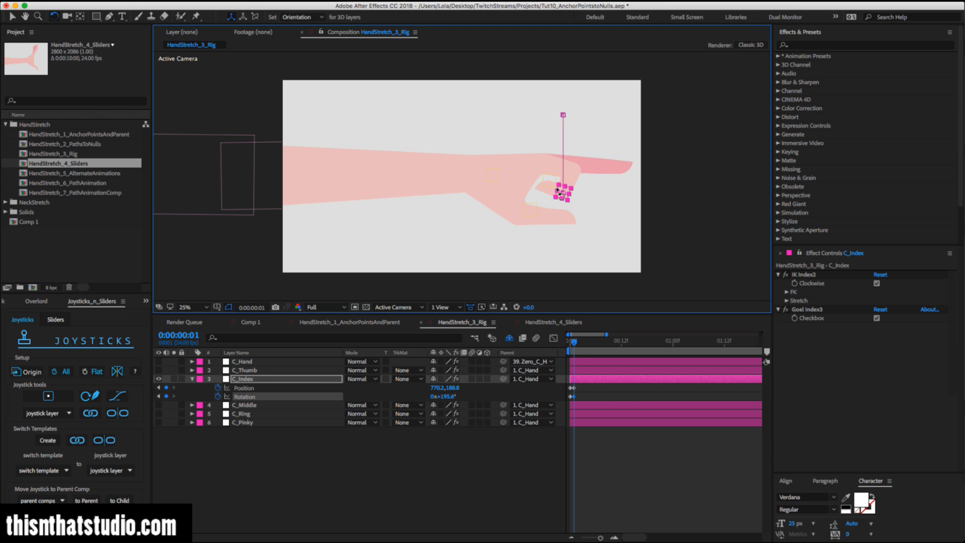
Bow the C_Index motion path outward by pulling a curve handle from its upper keyframe point with the Pen tool.
key("g")
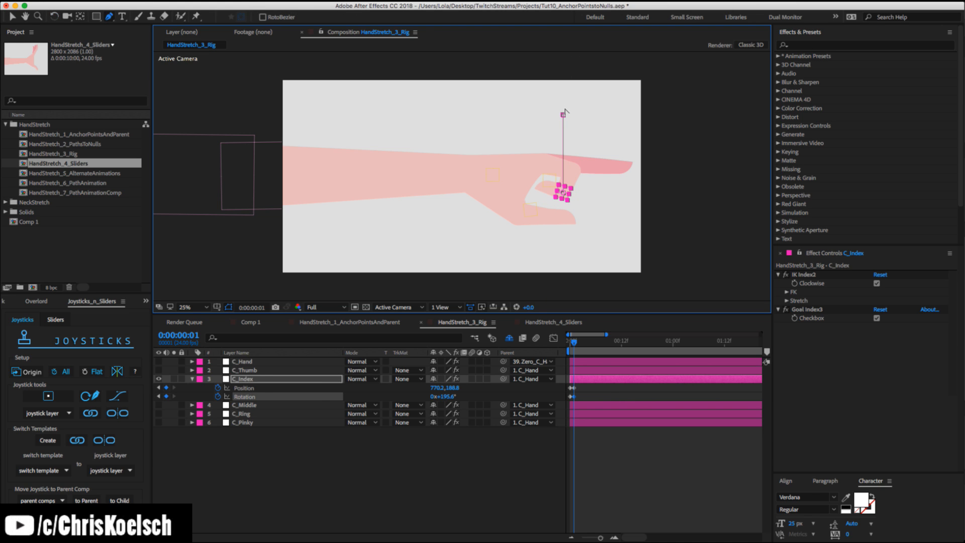
left_click_drag(601, 163, 612, 168)
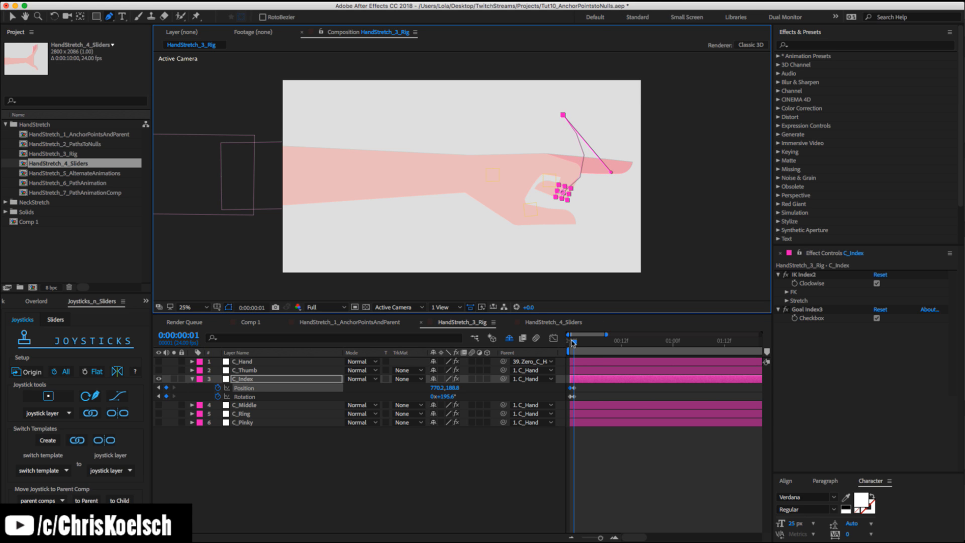
At 0:00:00:00, refine the extended C_Index pose to about position 766.2, -427.2 and rotation -90.8°.
left_click_drag(572, 341, 559, 352)
key("v")
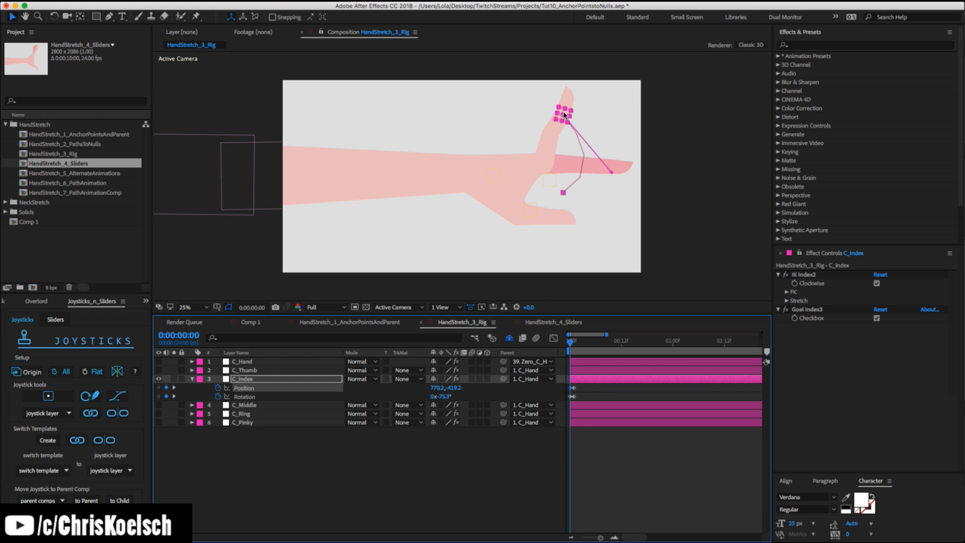
left_click(565, 108)
left_click_drag(565, 107, 568, 111)
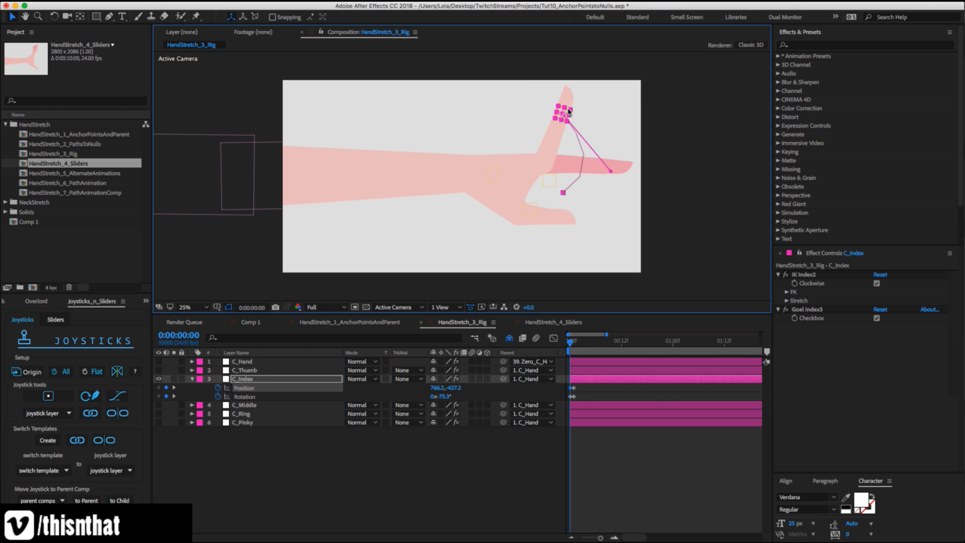
key("w")
key("z")
left_click(569, 125)
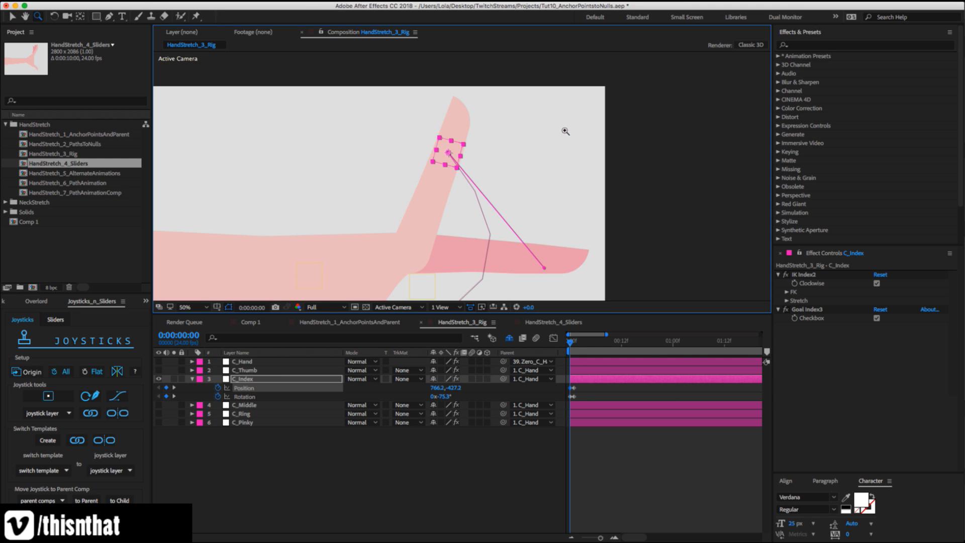
key("w")
left_click_drag(459, 142, 462, 138)
Select C_Index's Position and Rotation keyframes and, at 0:00:00:01, create a slider null from them named IndexControl.
left_click_drag(578, 384, 567, 400)
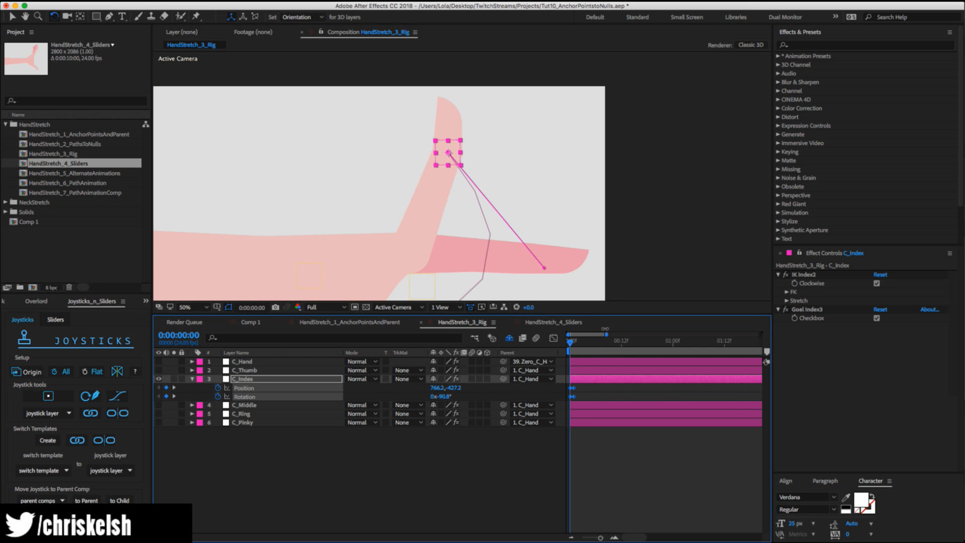
left_click(575, 342)
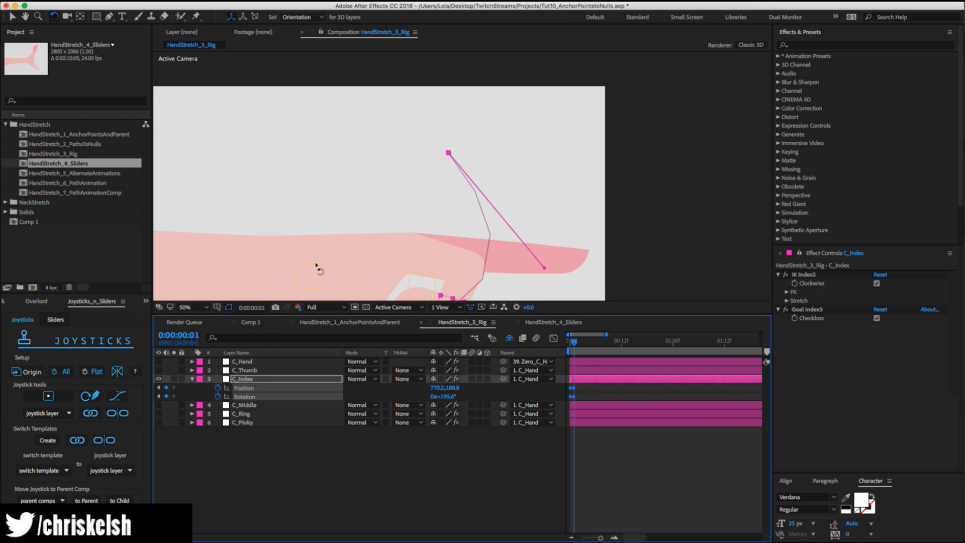
left_click_drag(358, 245, 444, 176)
left_click(548, 399)
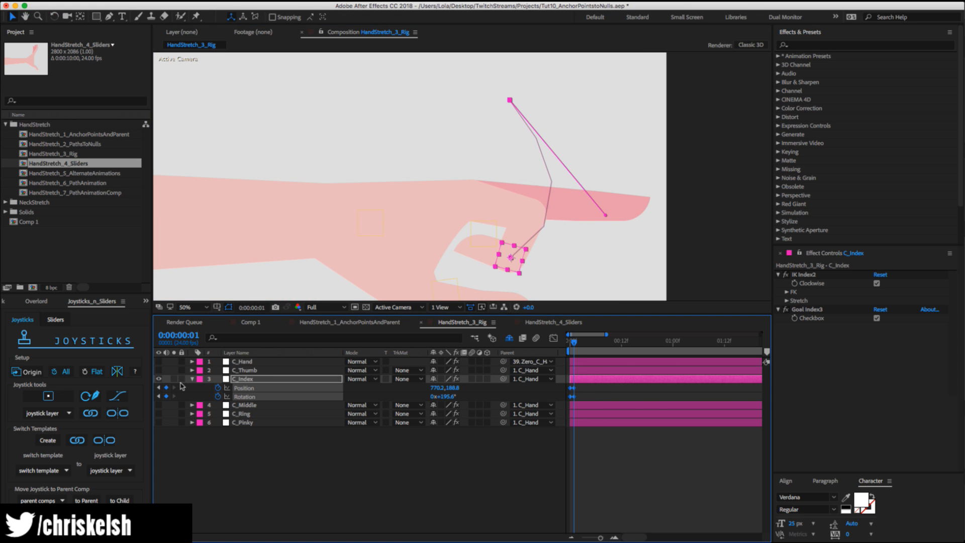
left_click(55, 320)
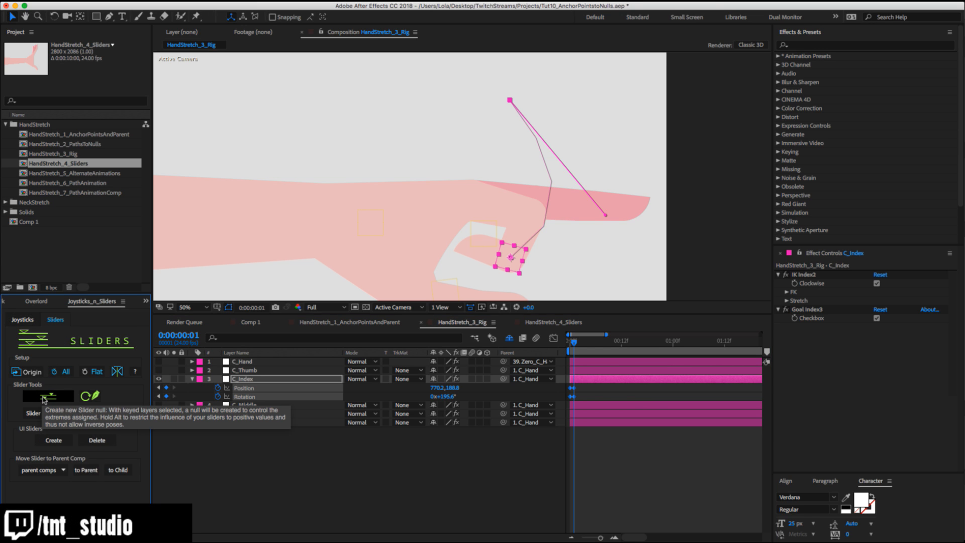
left_click(43, 400)
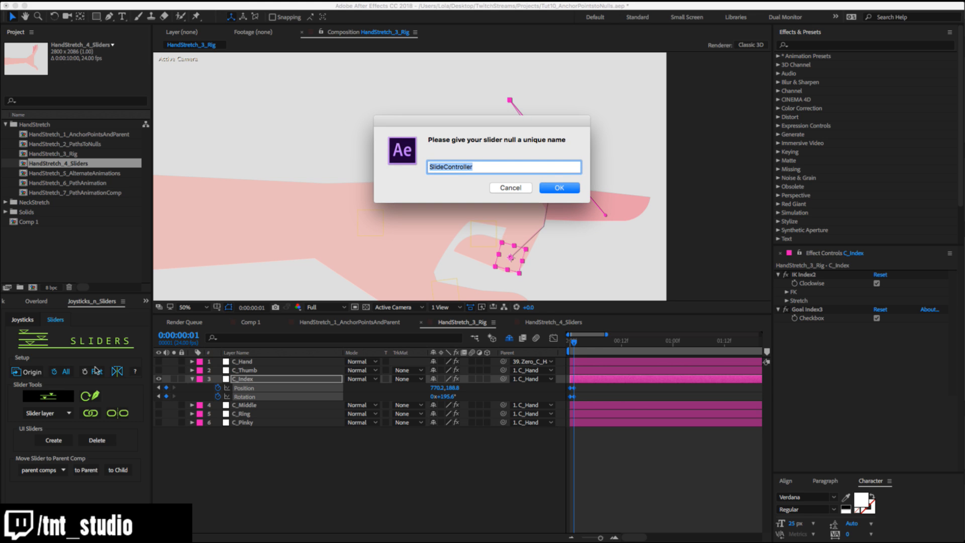
type("In")
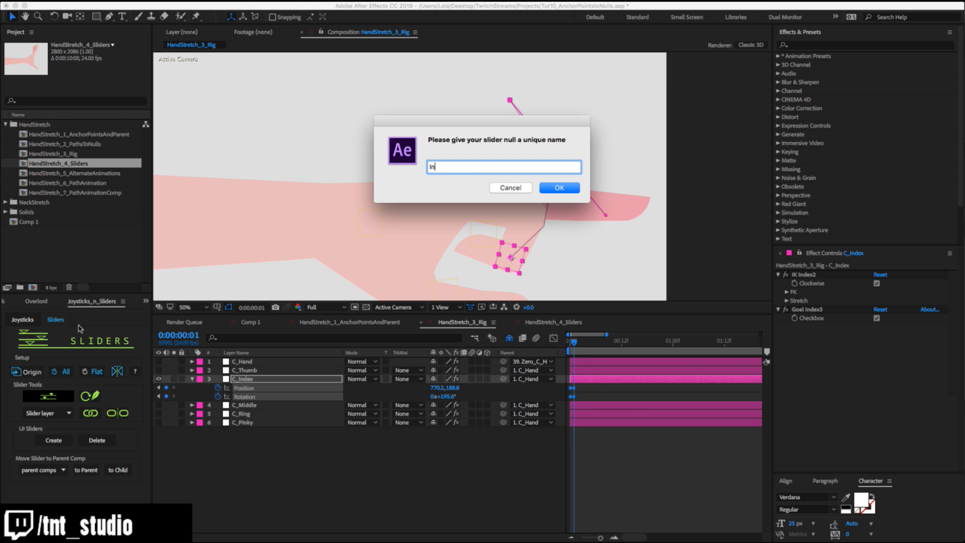
type("dexControl")
key("Return")
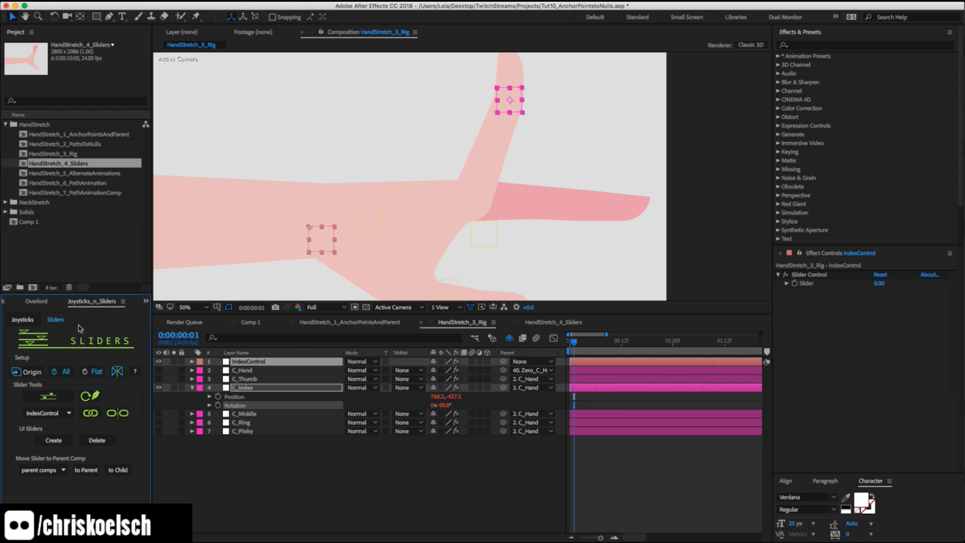
Scrub the IndexControl null's Slider up to 84 to check how the index finger curls.
left_click(248, 362)
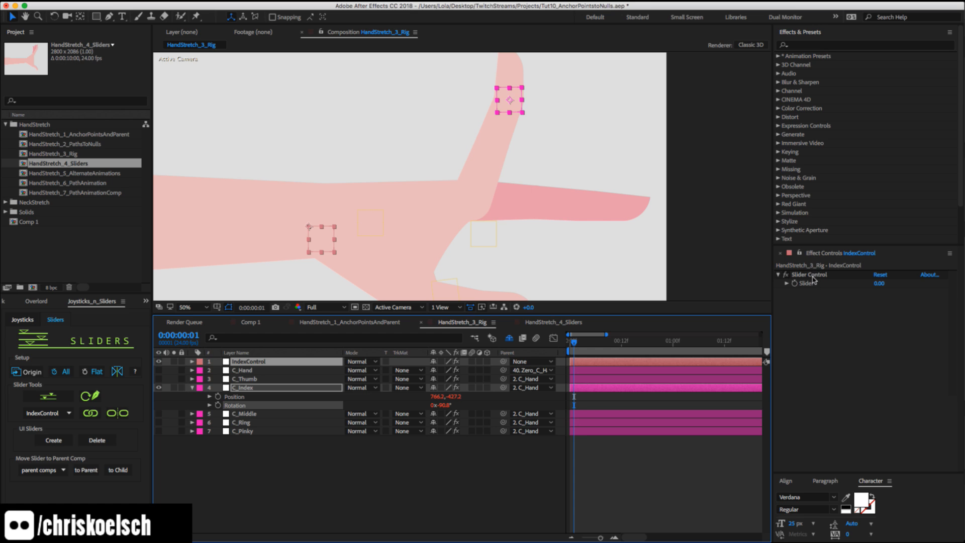
left_click_drag(879, 283, 916, 274)
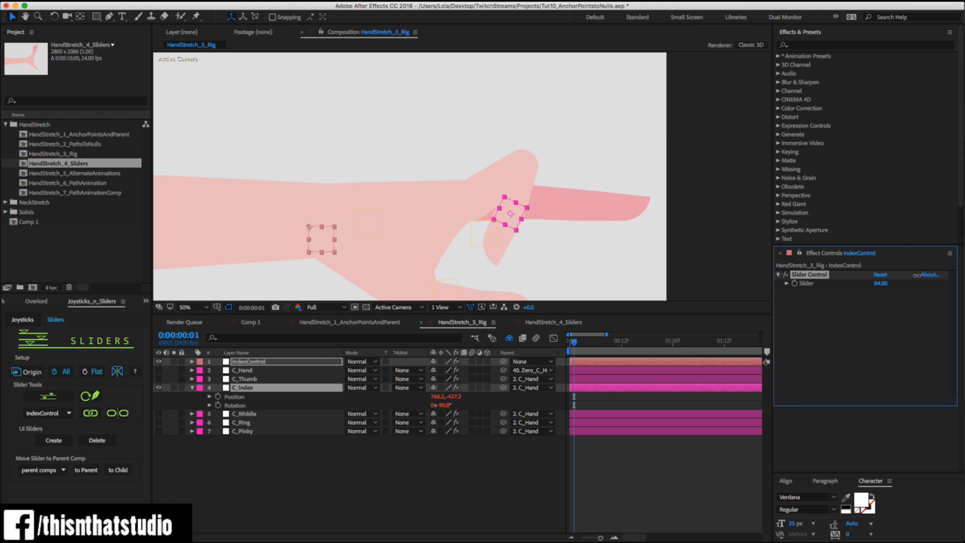
left_click(256, 499)
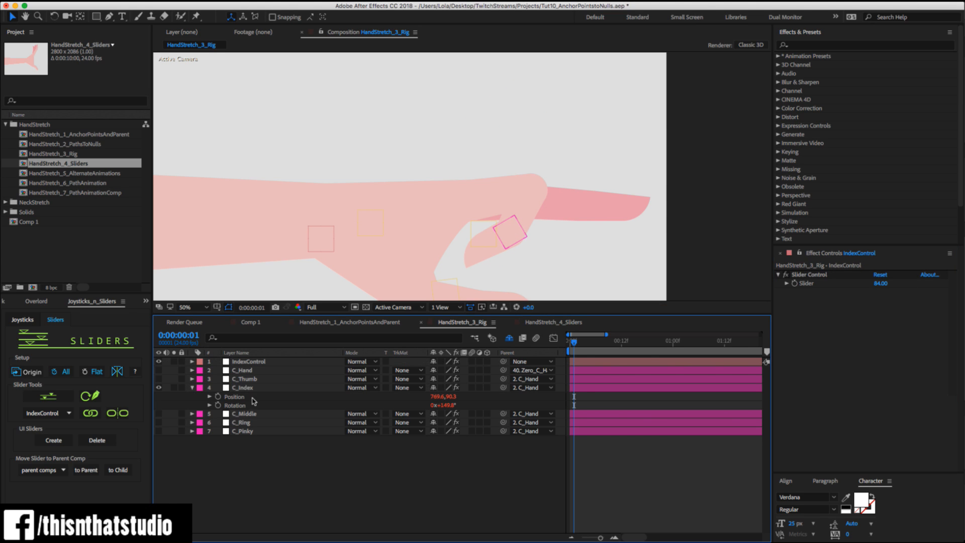
Unbind the C_Index properties connected to the IndexControl slider null.
left_click(245, 388)
left_click(254, 360)
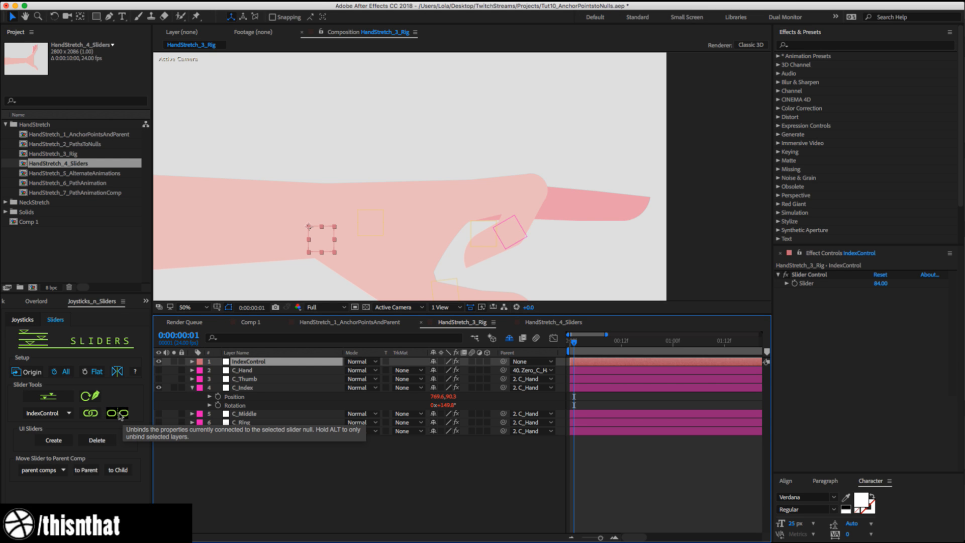
left_click(121, 414)
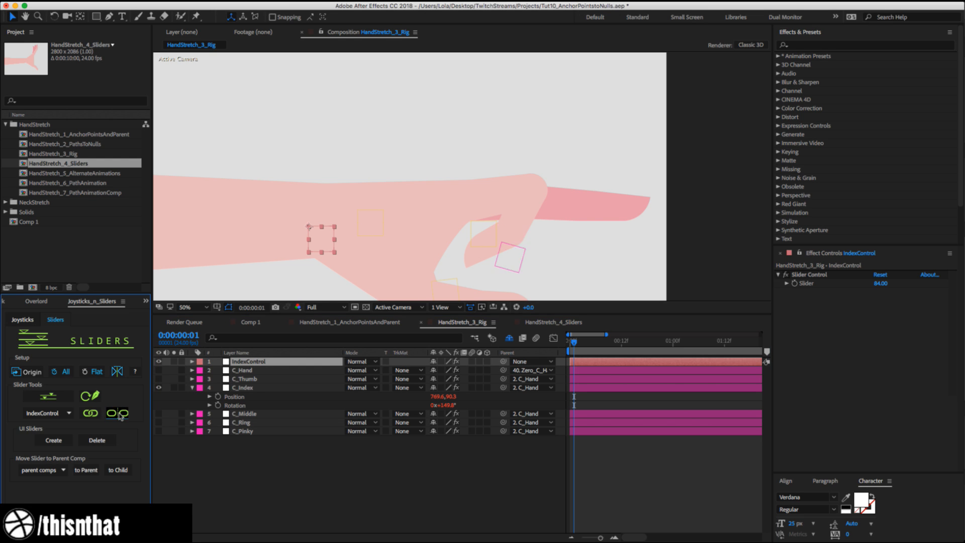
Select C_Index's Position keyframes and pull a Pen curve handle outward from the upper point of its motion path.
mouse_move(584, 398)
left_mouse_down()
mouse_move(562, 406)
mouse_move(572, 400)
left_mouse_up()
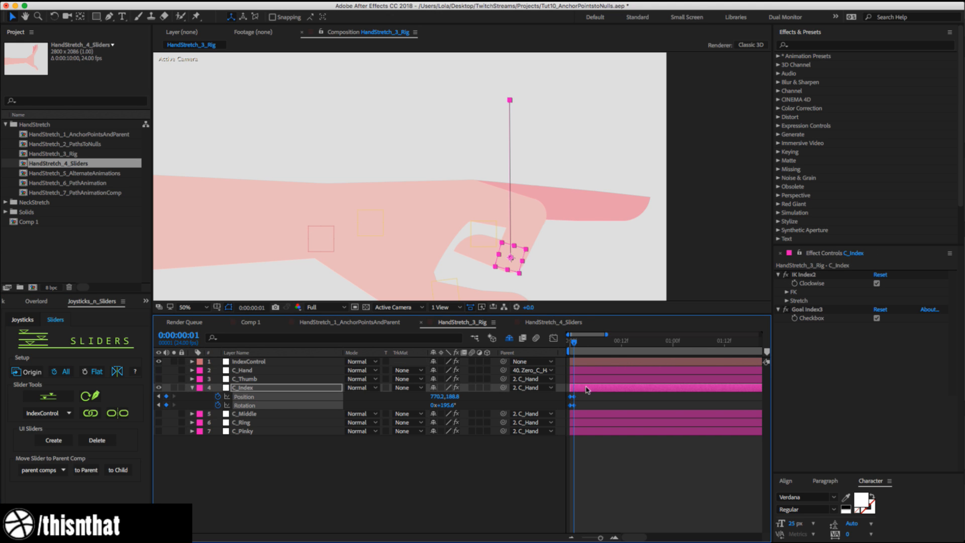
left_click(581, 396)
left_click(570, 396)
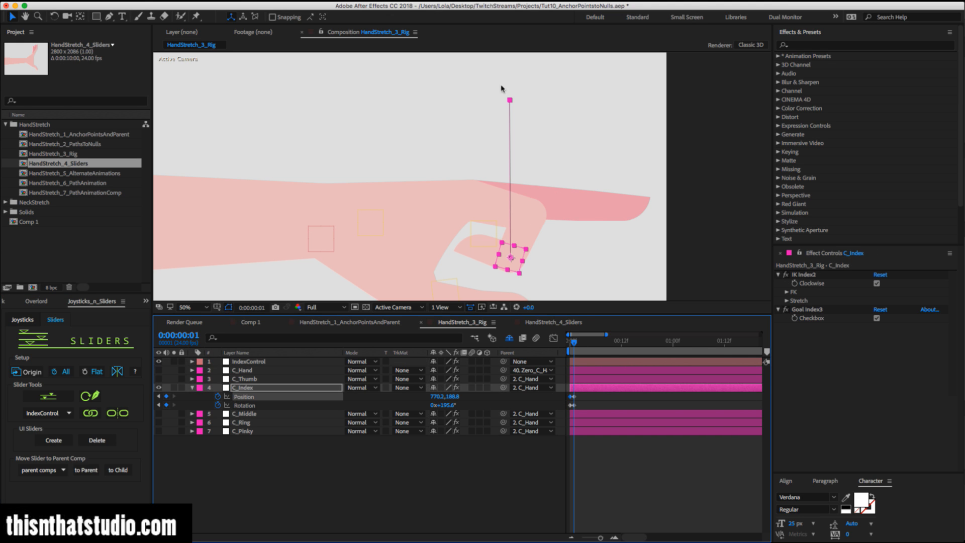
key("g")
left_click_drag(510, 100, 649, 166)
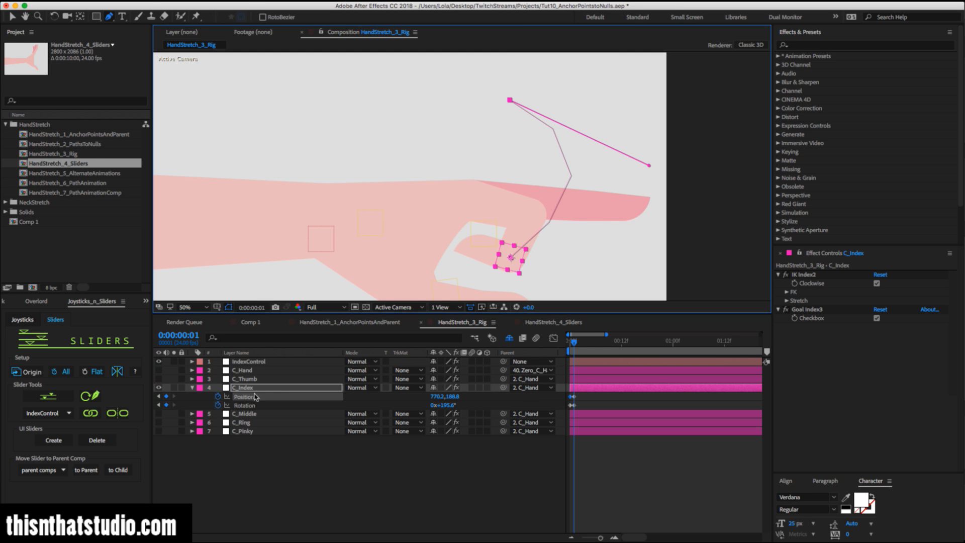
Bind C_Index's Position and Rotation keyframes to IndexControl again and check the finger's pose with the Slider at 49.
left_click_drag(584, 397, 553, 418)
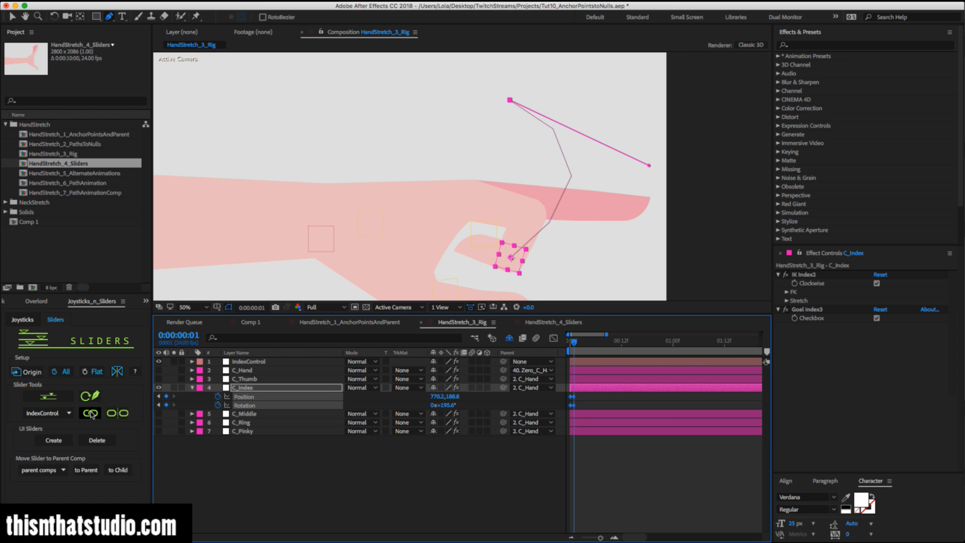
left_click(91, 414)
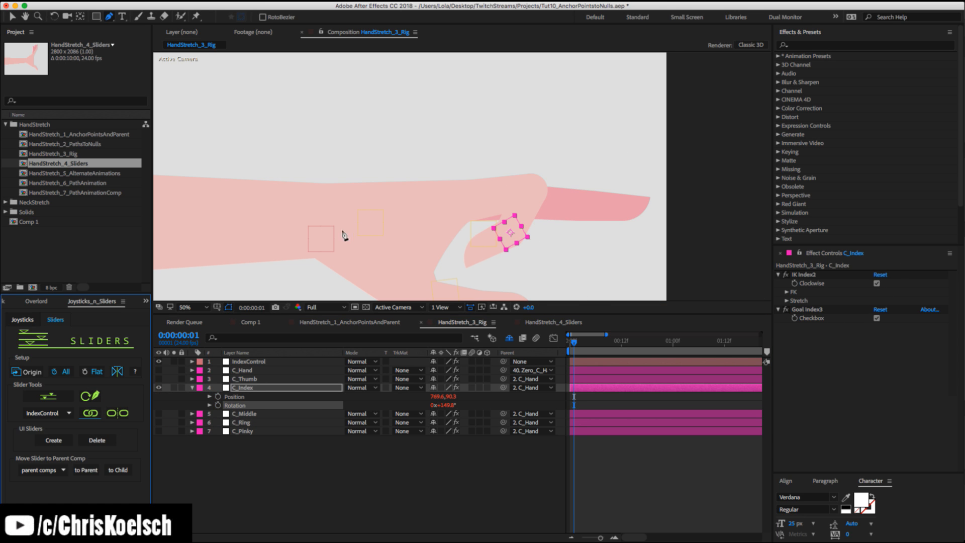
key("v")
left_click(323, 237)
left_click_drag(880, 283, 860, 283)
mouse_move(846, 276)
left_mouse_down()
mouse_move(826, 275)
mouse_move(874, 273)
mouse_move(839, 273)
mouse_move(853, 272)
left_mouse_up()
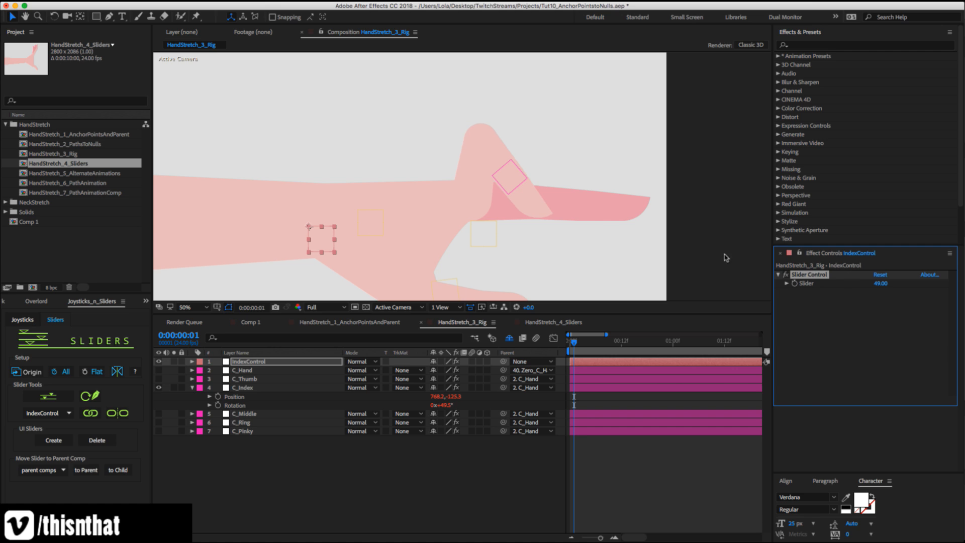
left_click(502, 185)
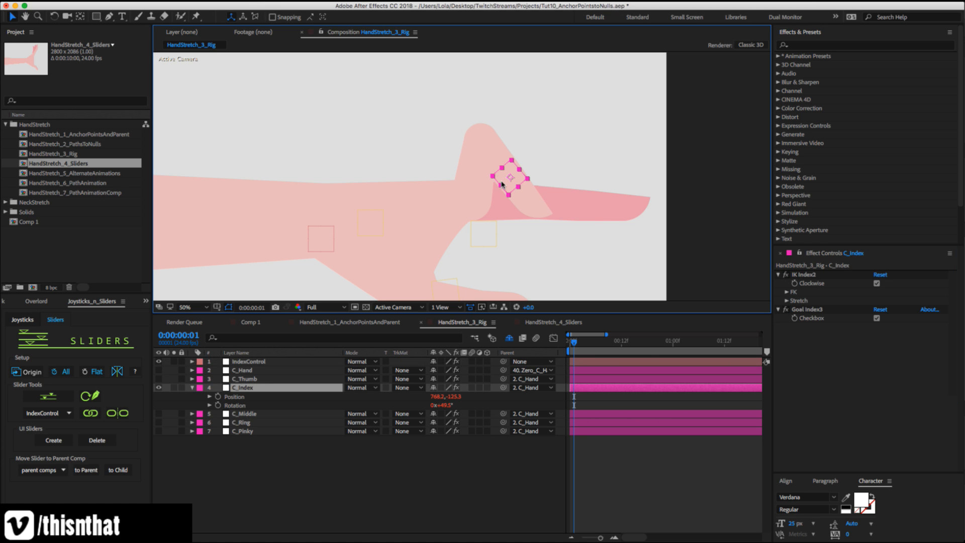
left_click(248, 388)
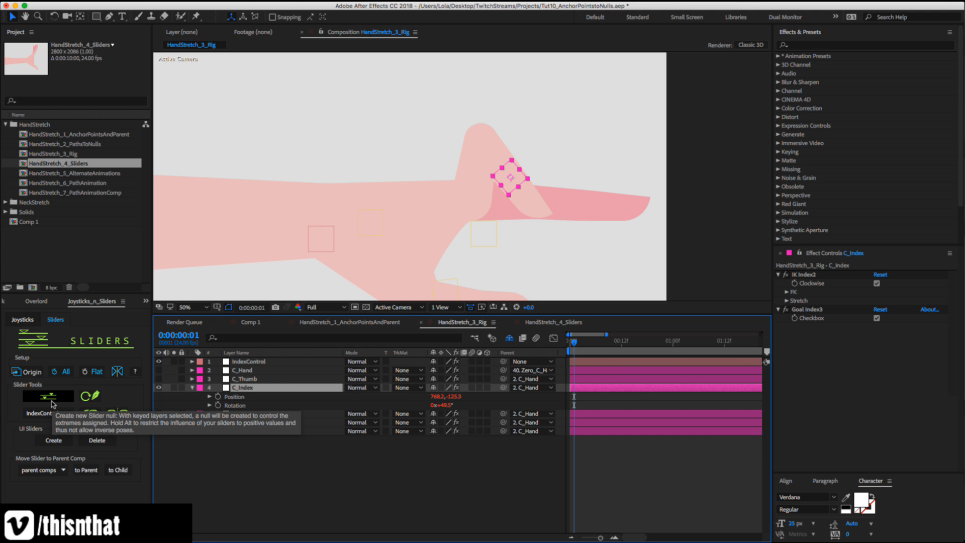
In the HandStretch_4_Sliders comp at 0:00:00:07, try to unbind C_Index from IndexControl and inspect its motion path up close.
left_click(564, 323)
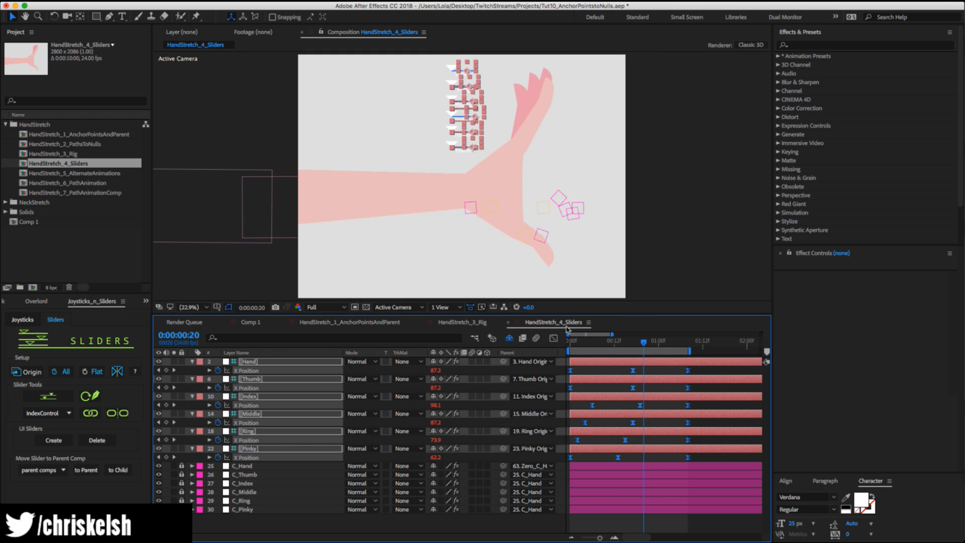
left_click_drag(632, 347, 597, 354)
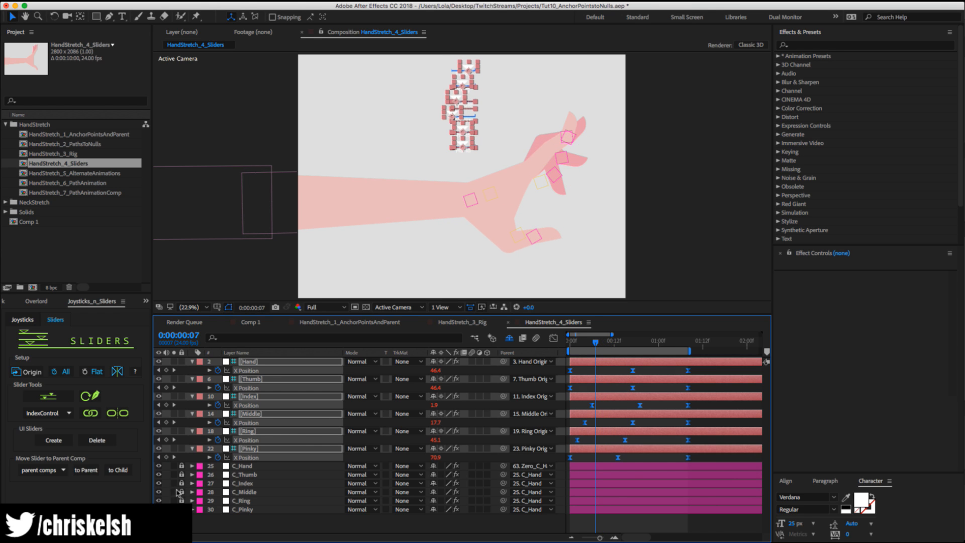
left_click(251, 484)
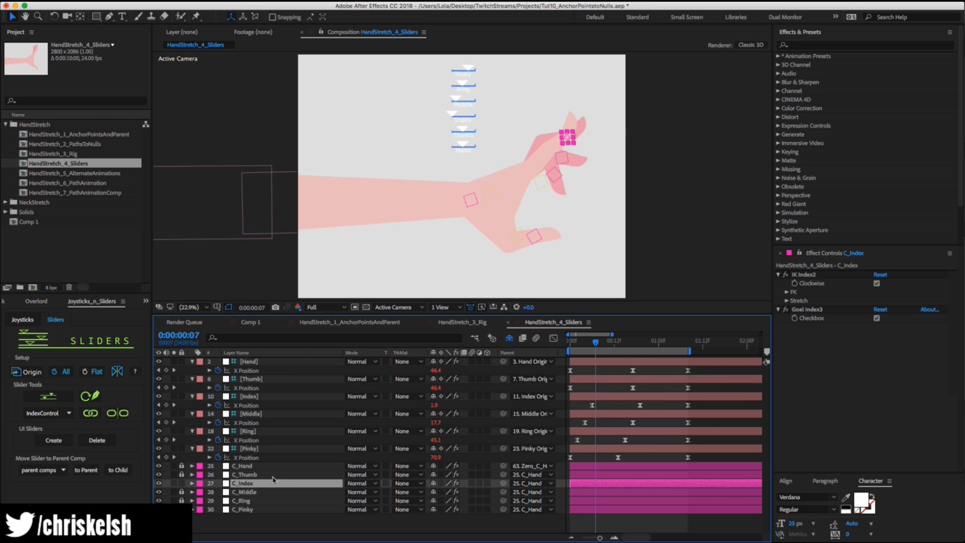
left_click(119, 413)
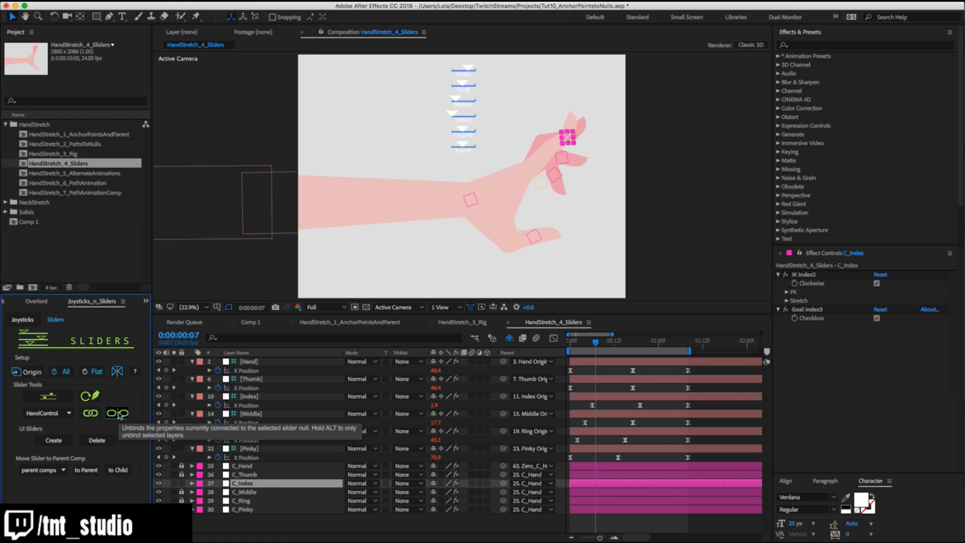
left_click(59, 413)
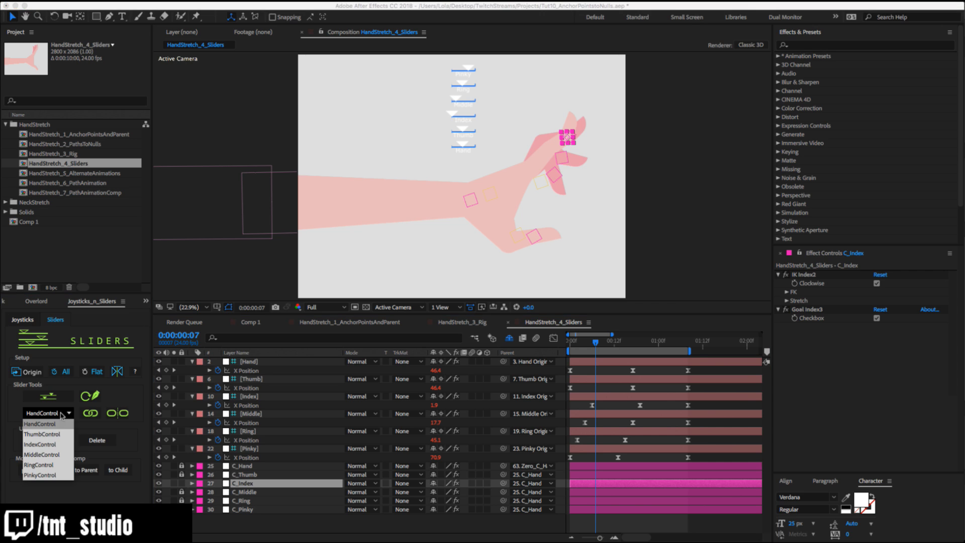
left_click(55, 444)
left_click(123, 415)
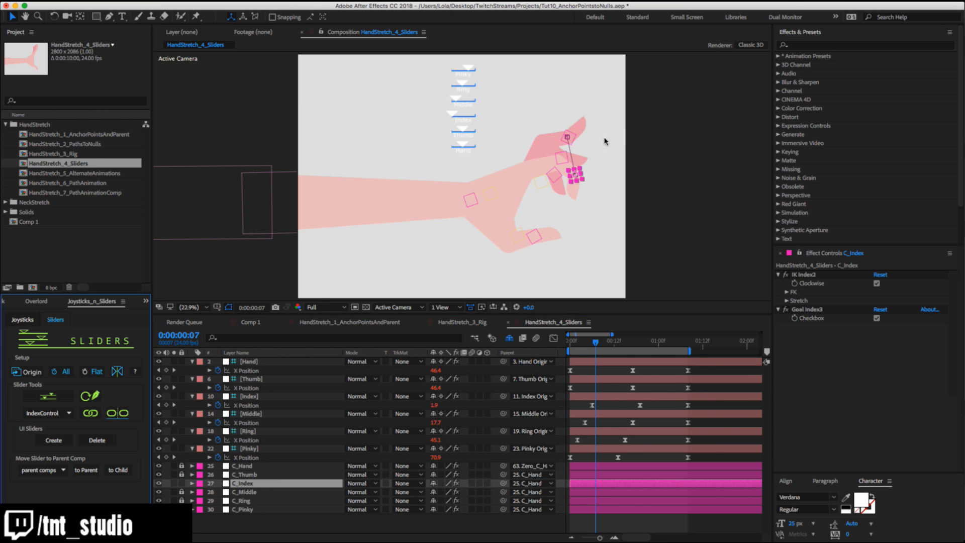
key("z")
left_click(573, 169)
left_click(429, 160)
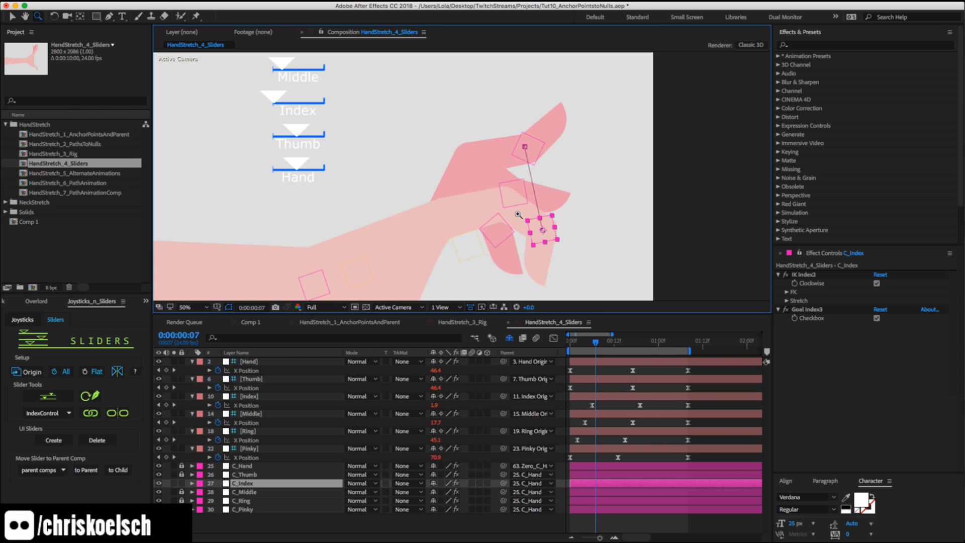
mouse_move(595, 345)
left_mouse_down()
mouse_move(559, 351)
mouse_move(611, 348)
left_mouse_up()
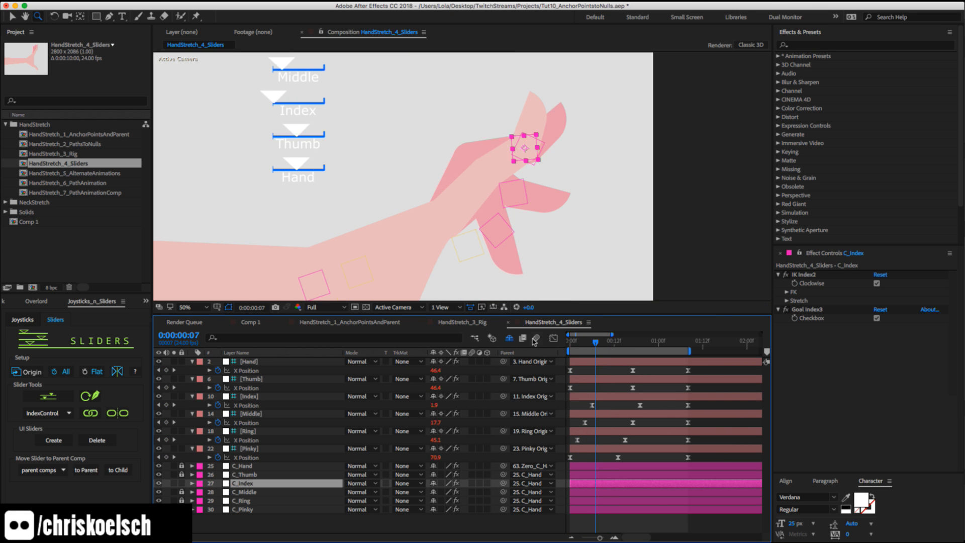
Return to the HandStretch_3_Rig comp and, at 0:00:00:00, unbind C_Index from the IndexControl slider.
left_click(477, 323)
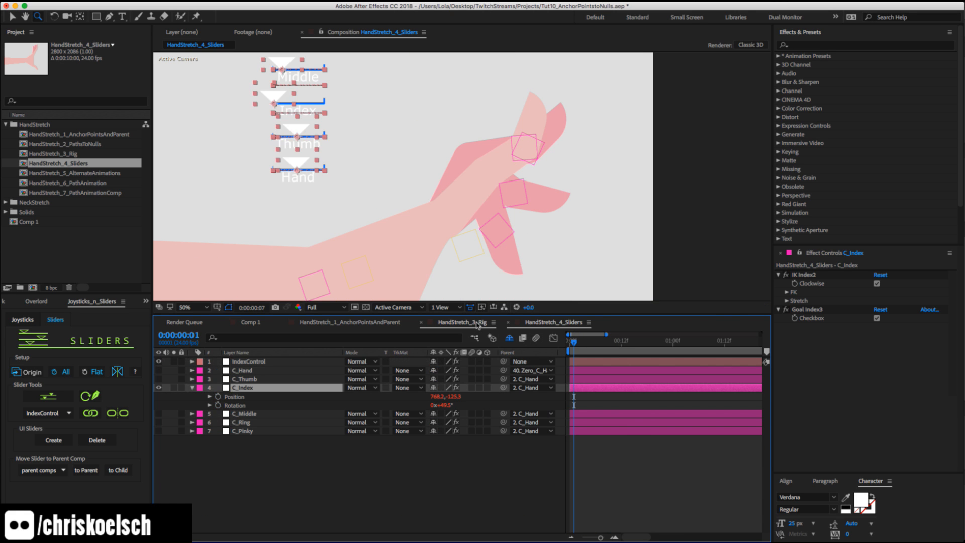
left_click(534, 323)
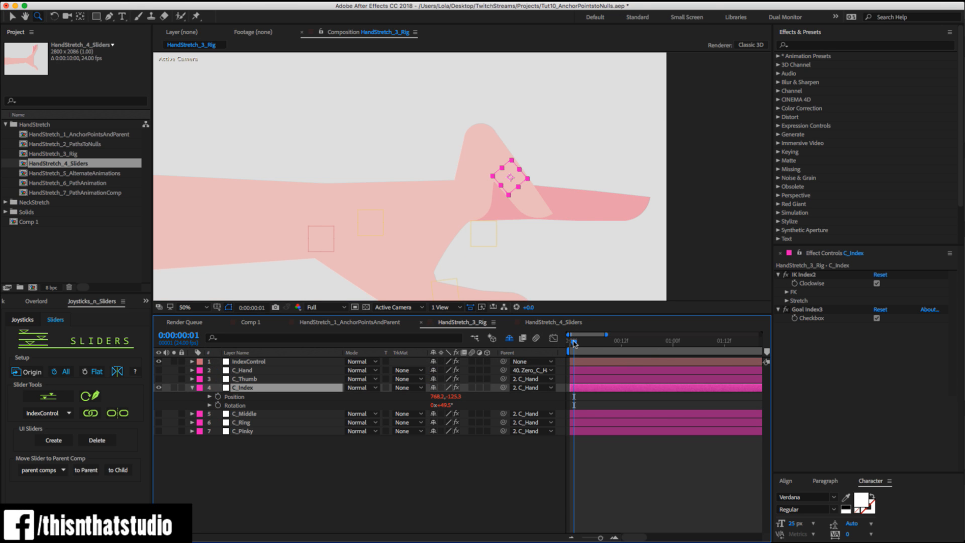
left_click_drag(573, 343, 570, 343)
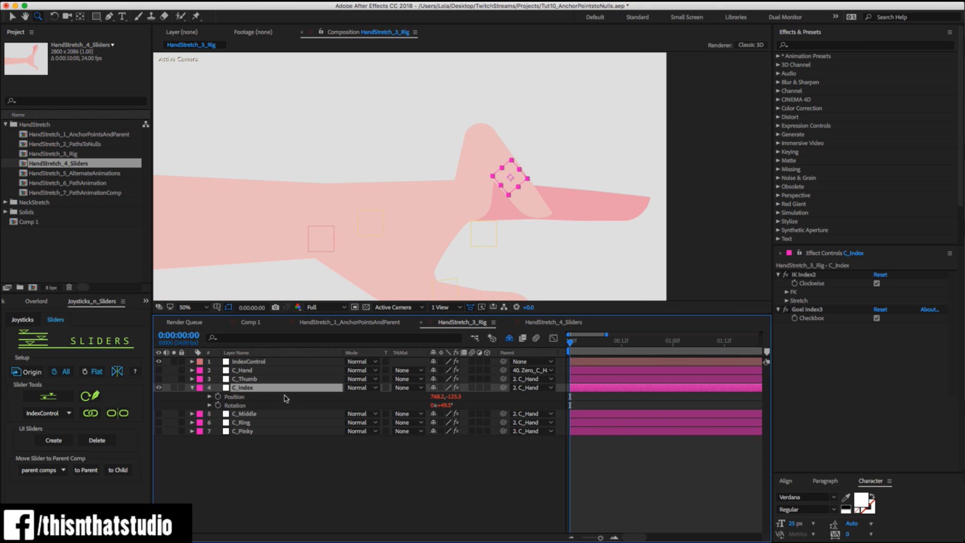
left_click(119, 415)
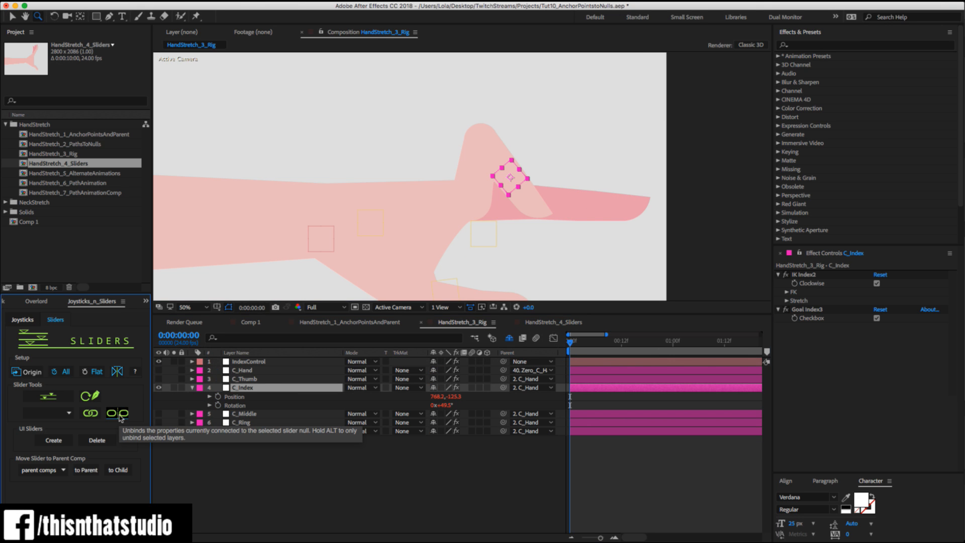
left_click(48, 413)
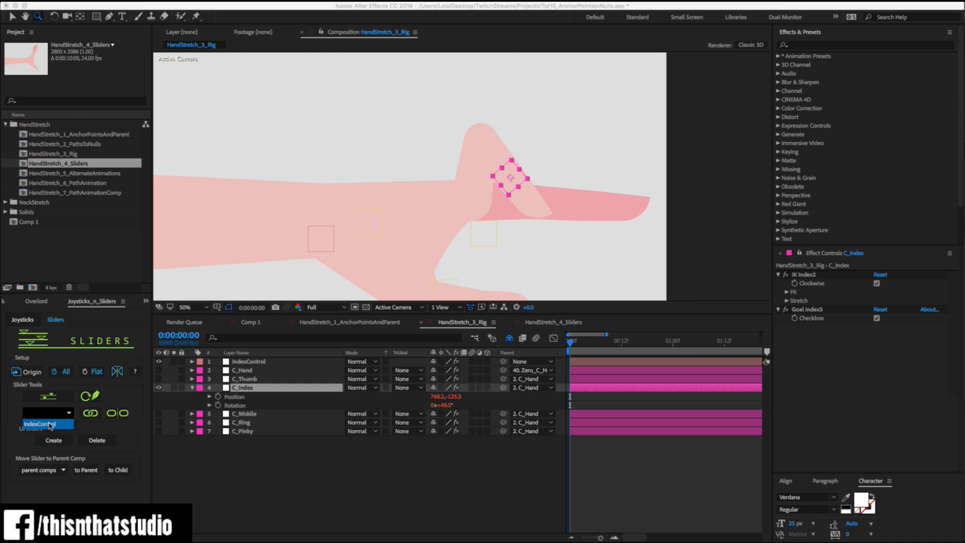
left_click(41, 424)
left_click(113, 413)
key("v")
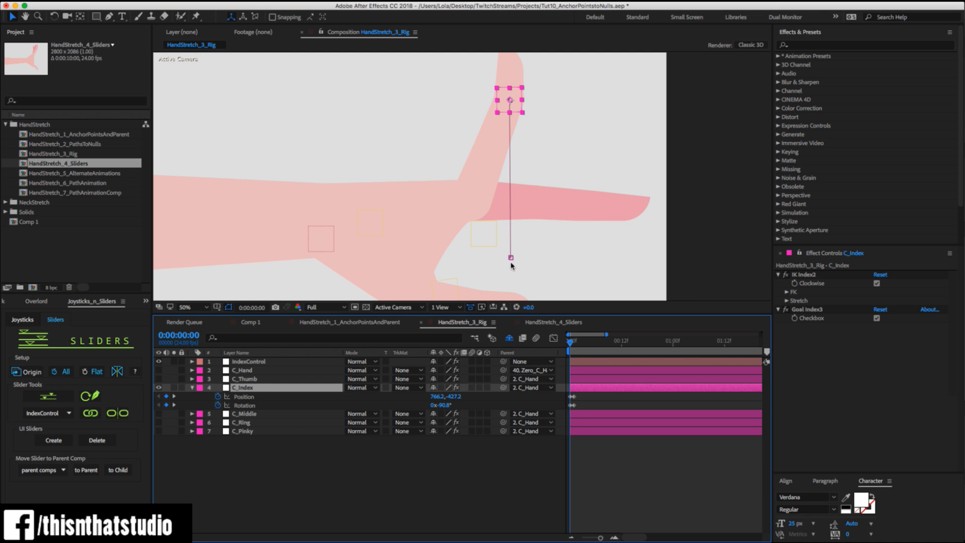
At 0:00:00:01, repose C_Index farther out from the palm at about position 964.2, 44.8 and rotation 126.5°.
left_click(578, 341)
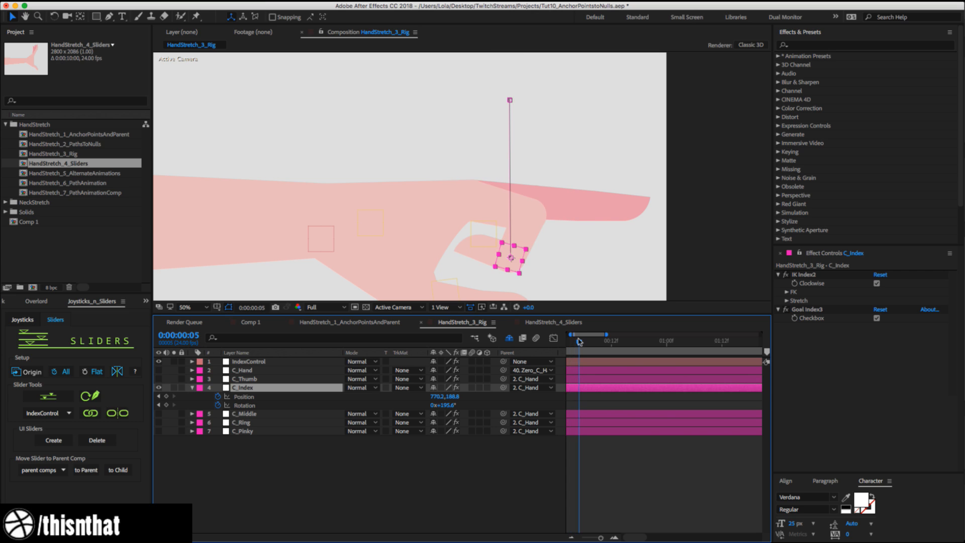
left_click_drag(505, 244, 524, 232)
key("super+z")
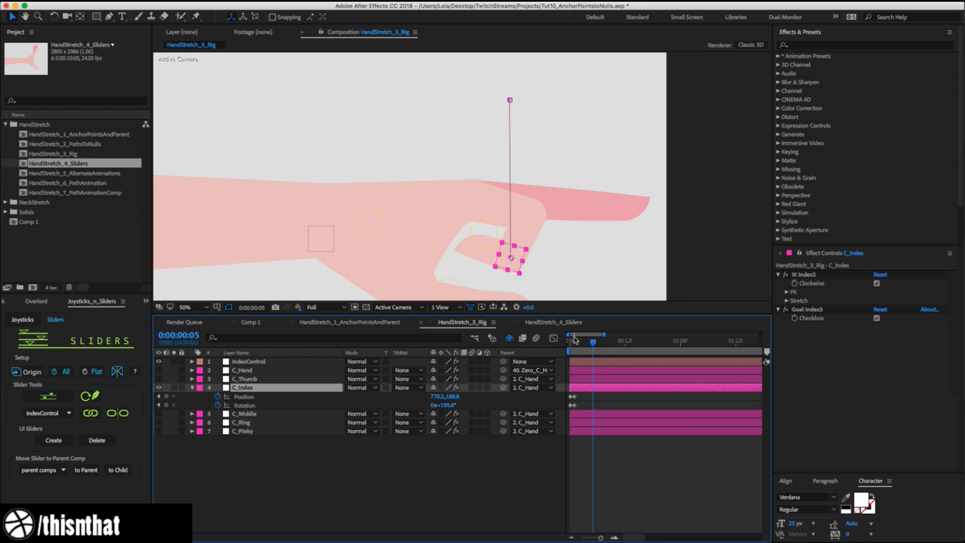
left_click(575, 341)
left_click_drag(517, 257, 566, 227)
key("w")
key("v")
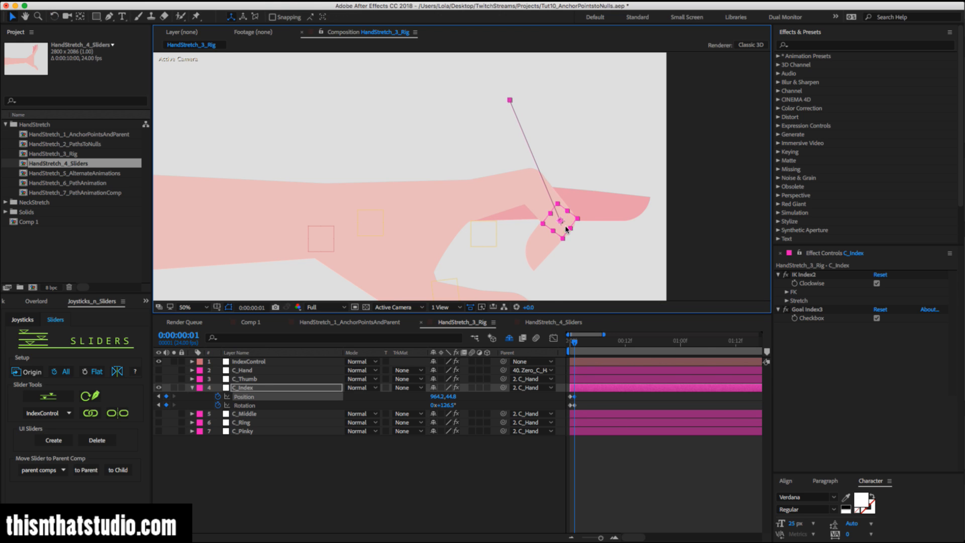
Space out C_Index's Position and Rotation keyframes by moving the second pair to about 0:00:00:05.
left_click_drag(604, 333, 587, 334)
left_click_drag(588, 393, 551, 413)
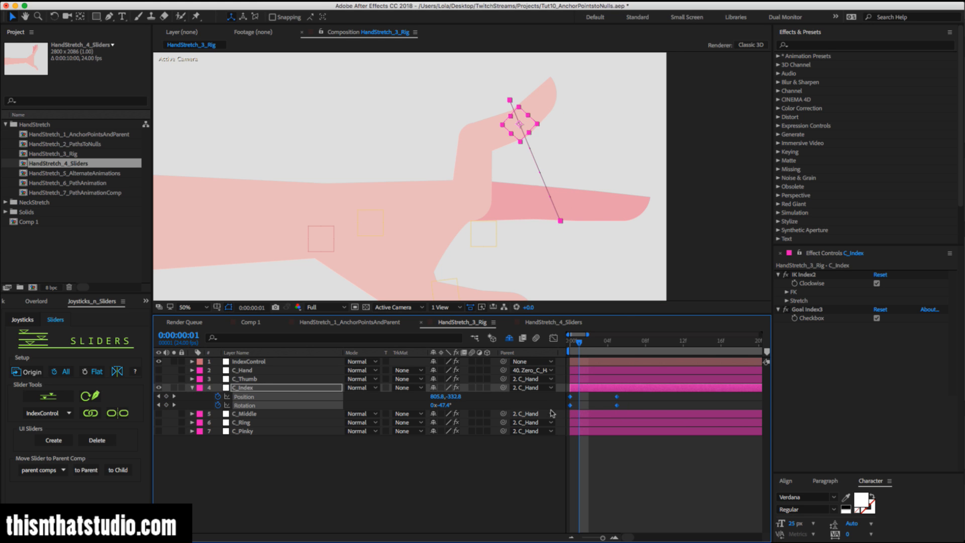
left_click(485, 474)
Bow C_Index's Position path outward from its upper keyframe with the Pen tool, and adjust both curve handles into a smooth arc.
left_click(243, 397)
key("g")
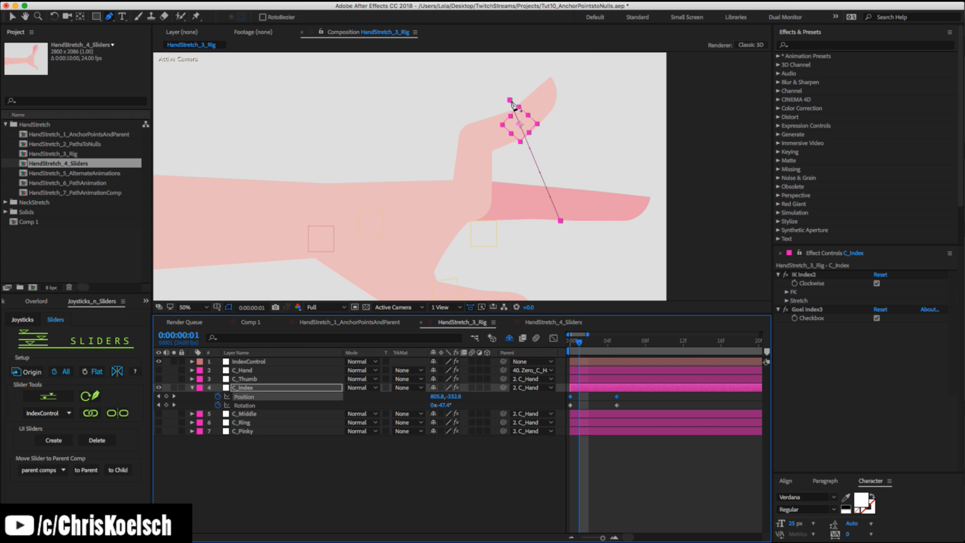
left_click_drag(510, 96, 608, 110)
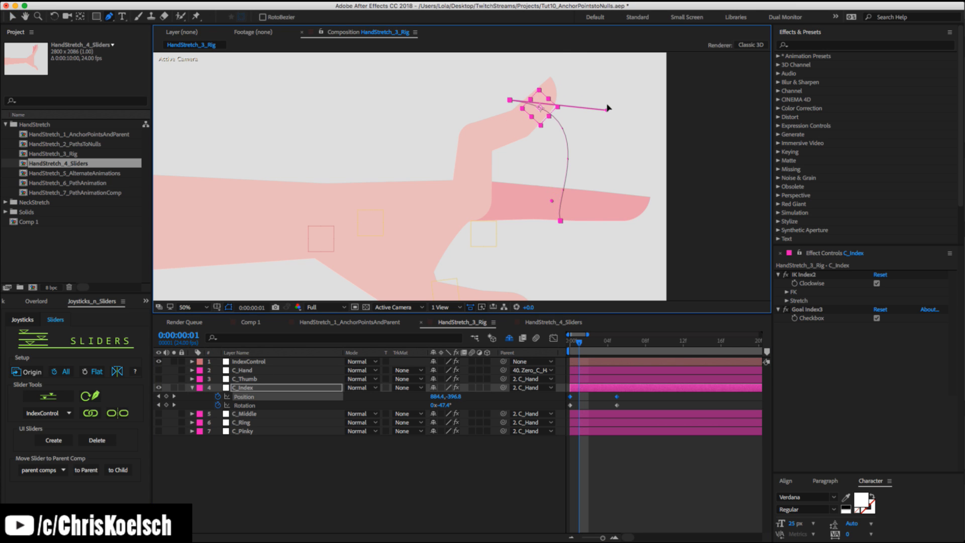
key("v")
left_click_drag(552, 199, 570, 197)
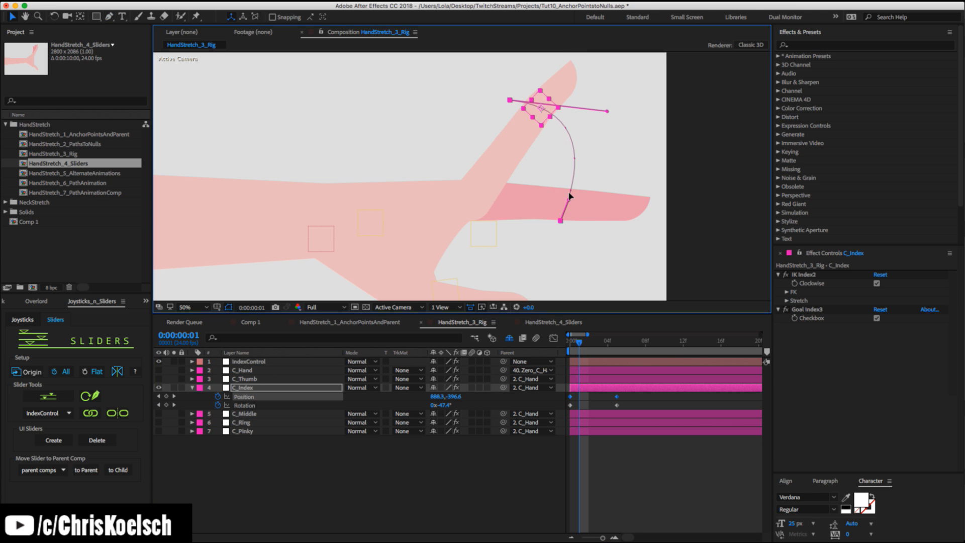
left_click_drag(607, 114, 601, 111)
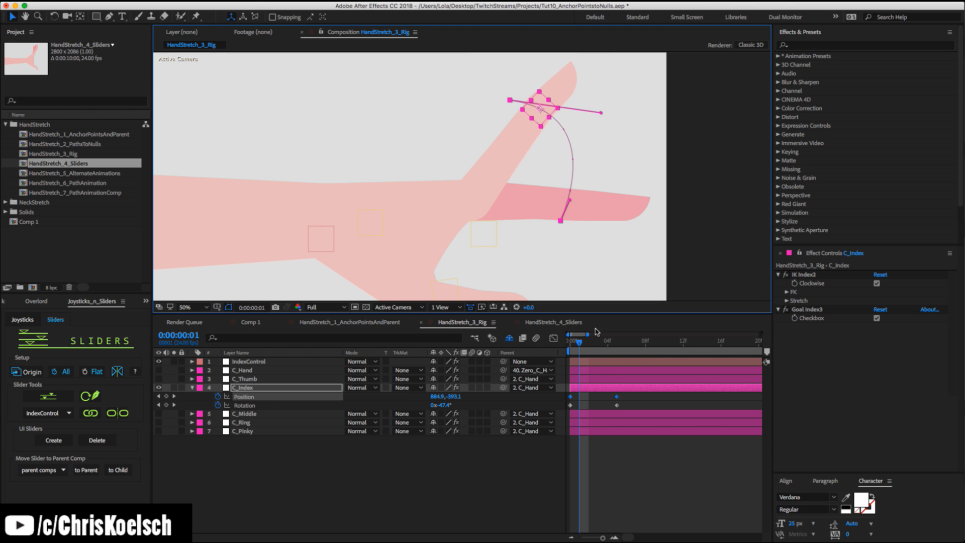
Try to bind C_Index's widely spaced Position and Rotation keyframes to the IndexControl slider.
left_click_drag(631, 396, 552, 419)
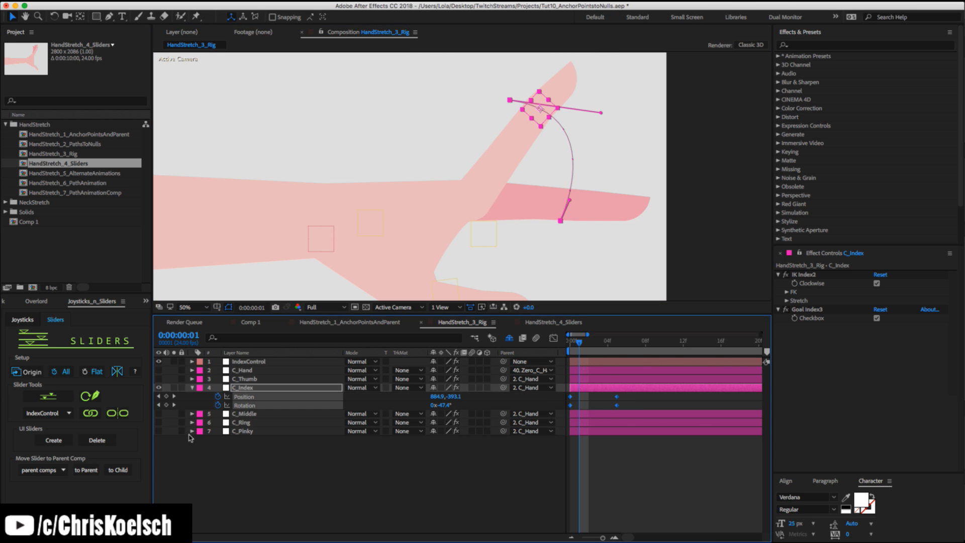
left_click(88, 417)
left_click(95, 414)
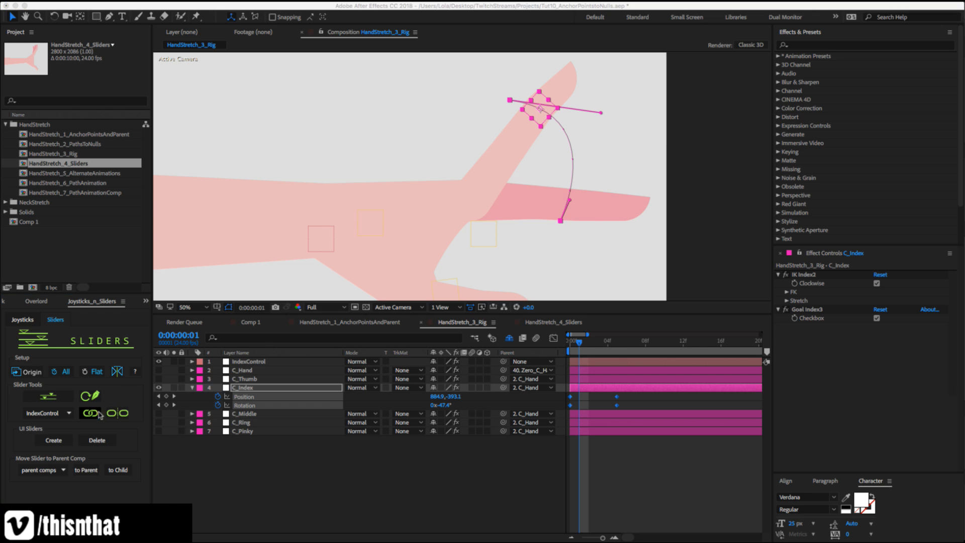
left_click(558, 184)
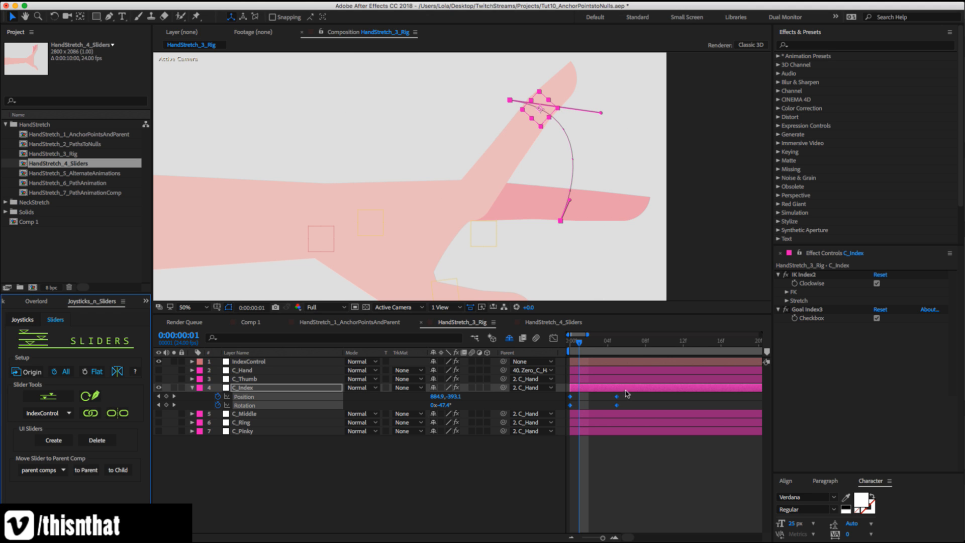
Move C_Index's second keyframe pair to 0:00:00:01, then bind its Position and Rotation keyframes to IndexControl and test the slider.
left_click_drag(626, 394, 576, 407)
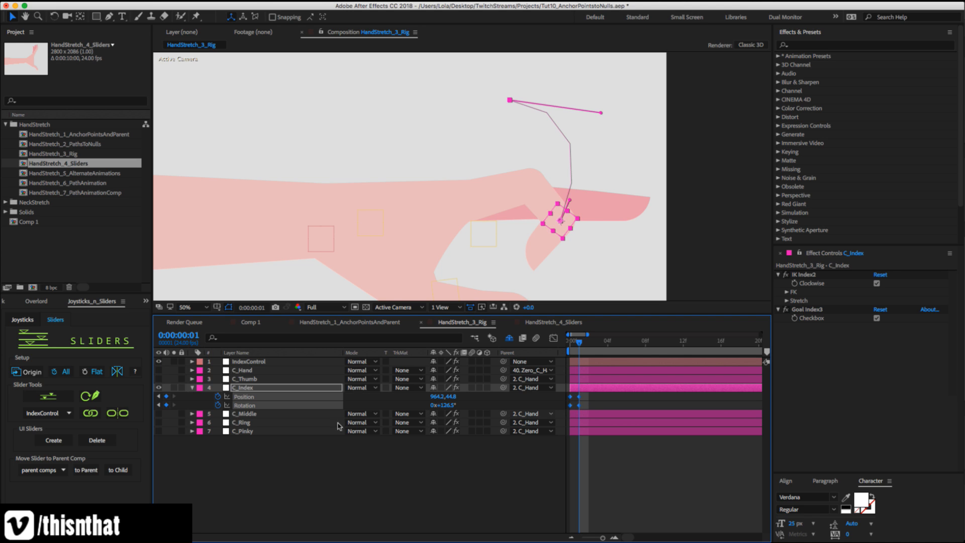
left_click(90, 413)
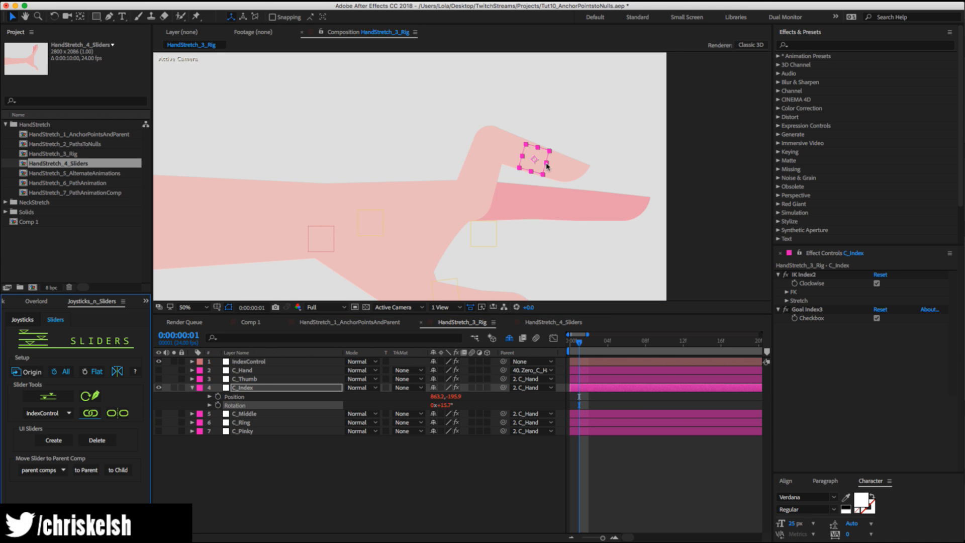
left_click(280, 362)
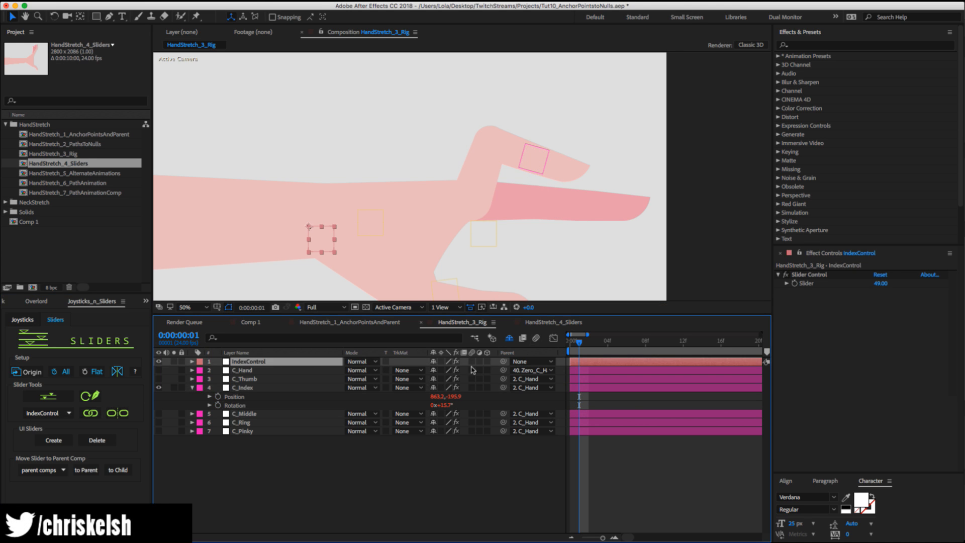
mouse_move(872, 285)
left_mouse_down()
mouse_move(893, 271)
mouse_move(856, 288)
mouse_move(893, 287)
mouse_move(871, 270)
left_mouse_up()
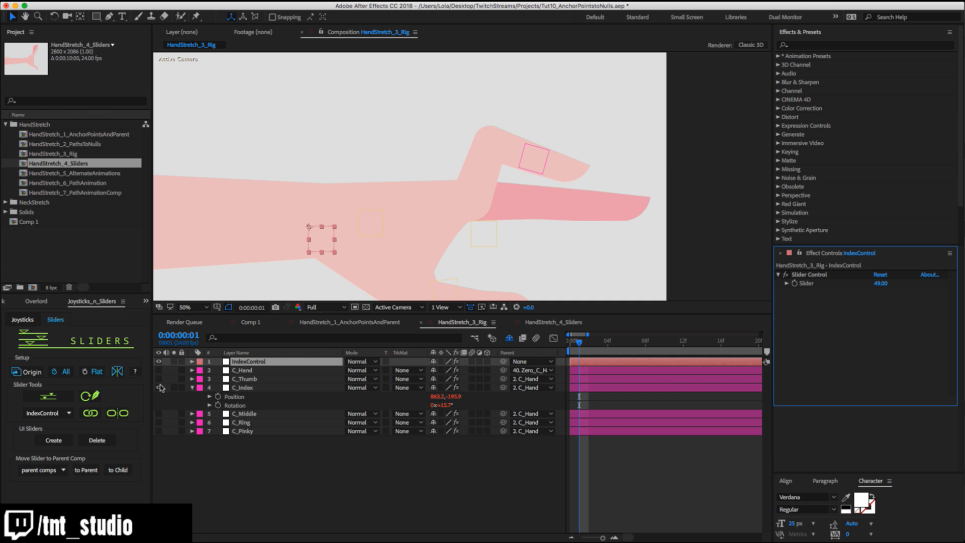
Unbind C_Index from the IndexControl slider and move its second Position and Rotation keyframe pair to 0:00:00:02.
left_click(117, 412)
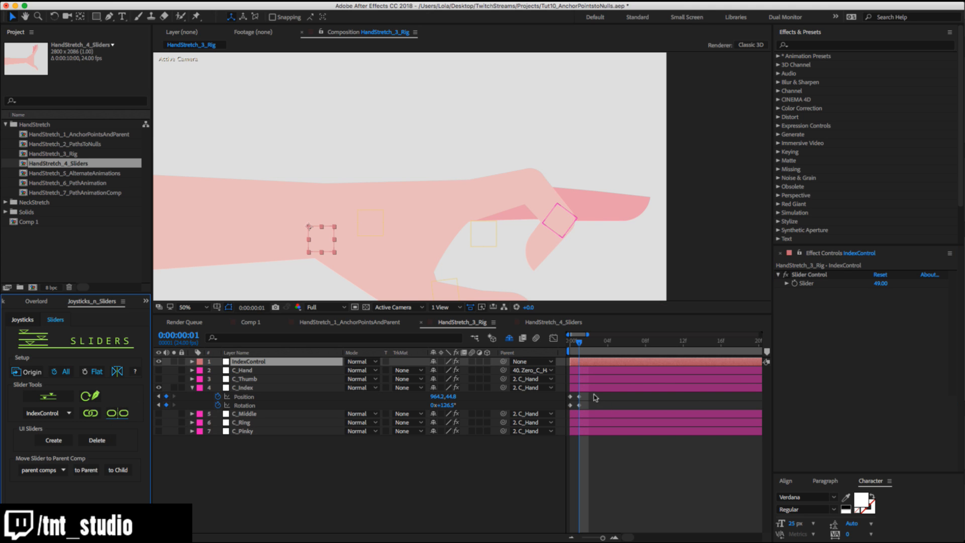
left_click_drag(593, 394, 576, 408)
left_click_drag(580, 405, 590, 404)
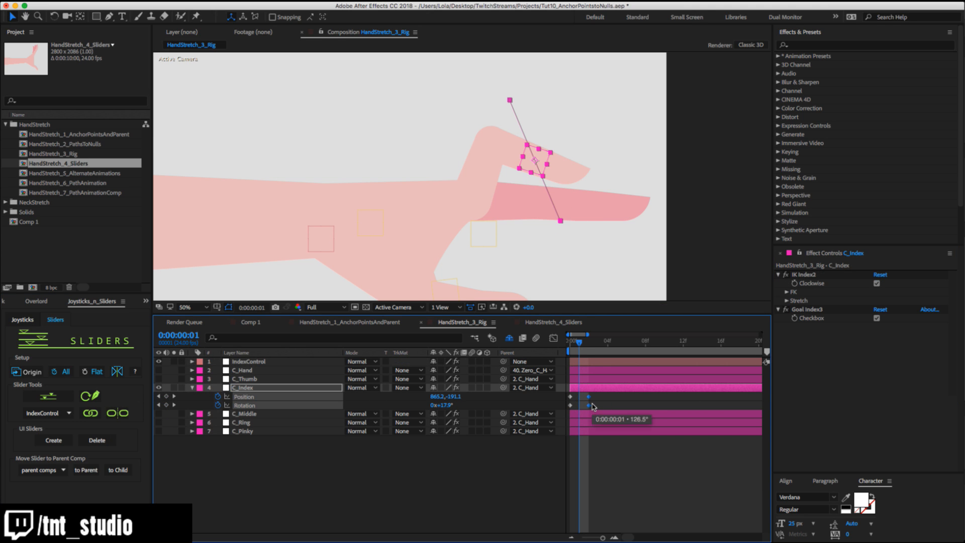
Review the slider-driven hand animation playing in the HandStretch_4_Sliders comp, and return to HandStretch_3_Rig.
left_click(543, 324)
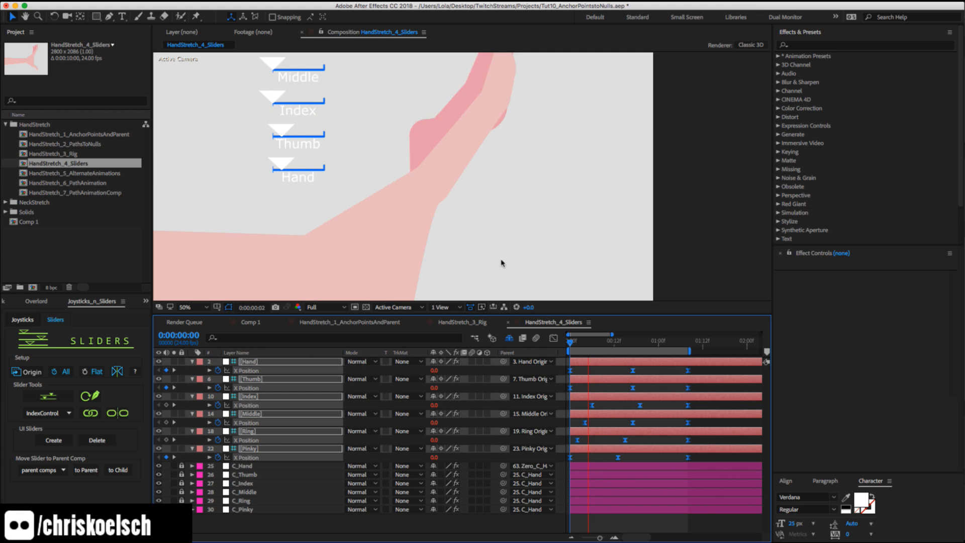
key("comma")
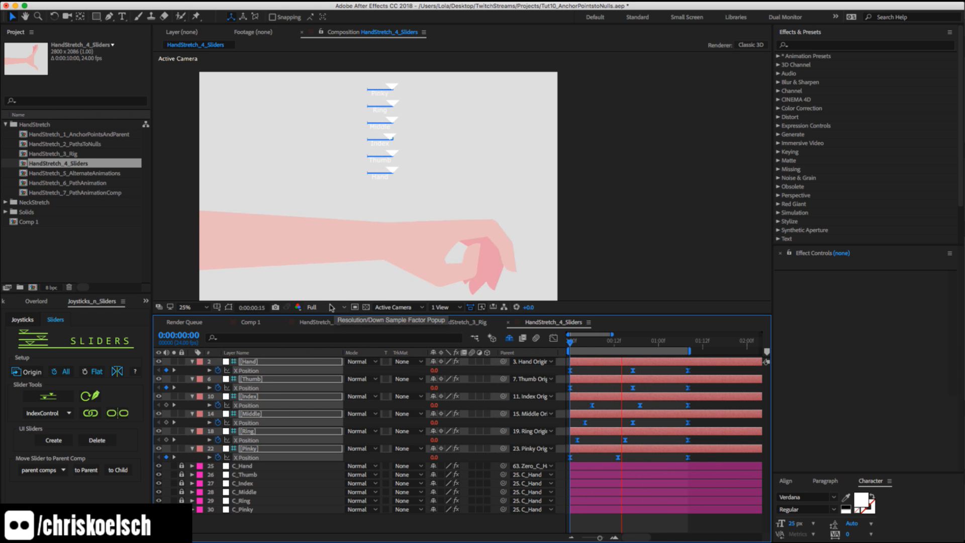
key("space")
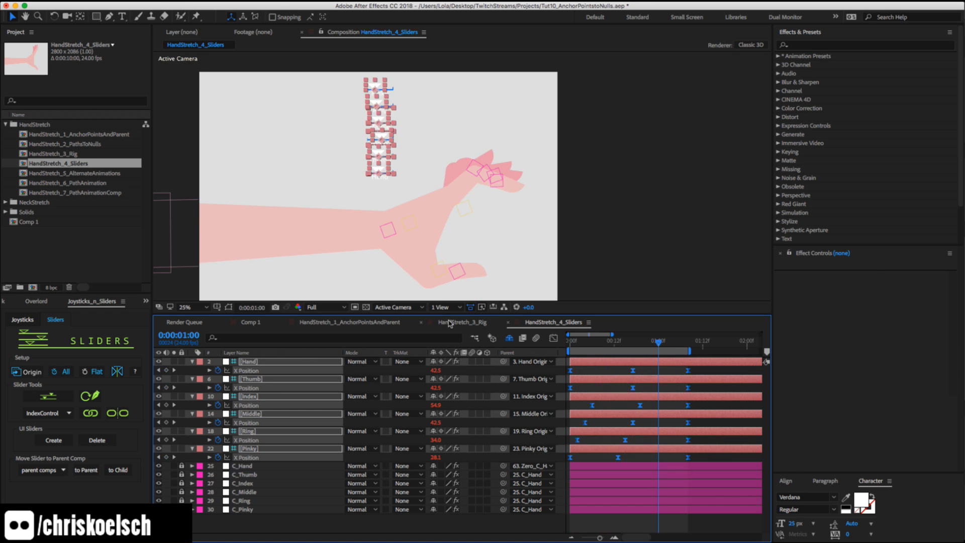
left_click(450, 322)
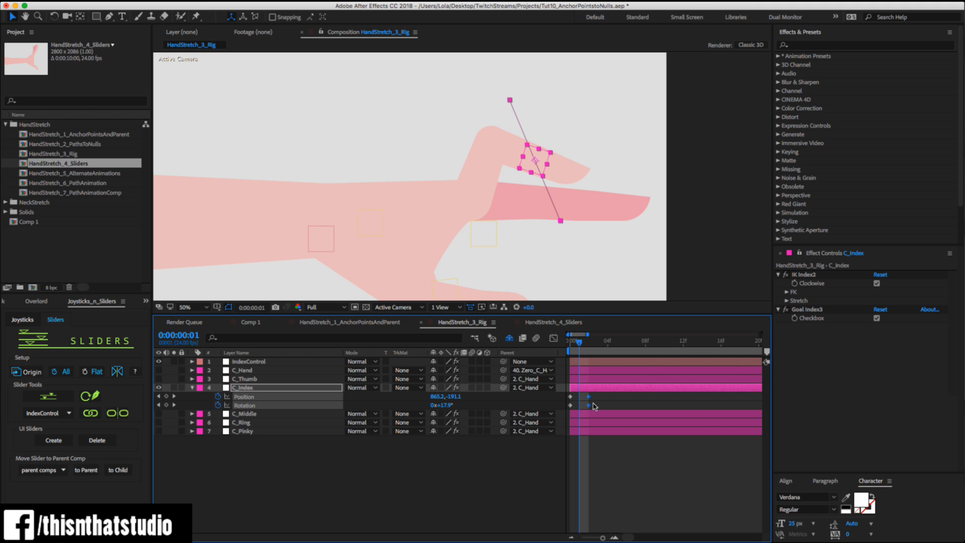
At 0:00:00:01, add an outward in-between pose for C_Index at about position 999.2, -213.1 and rotation -30.8°.
left_click_drag(596, 392, 586, 408)
mouse_move(581, 344)
left_mouse_down()
mouse_move(567, 347)
mouse_move(581, 344)
left_mouse_up()
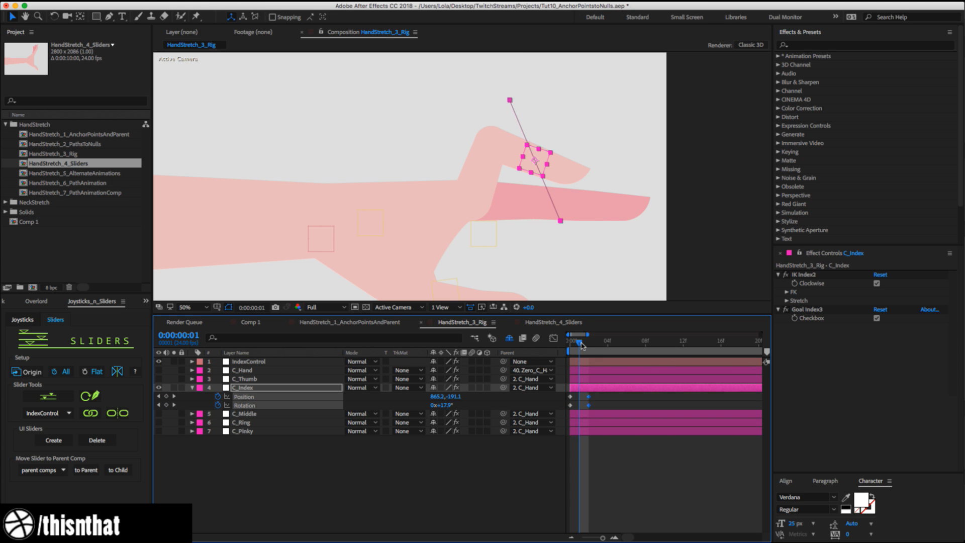
left_click_drag(587, 343, 578, 347)
mouse_move(595, 394)
left_mouse_down()
mouse_move(568, 408)
mouse_move(592, 406)
left_mouse_up()
key("super+z")
left_click_drag(540, 155, 572, 145)
key("w")
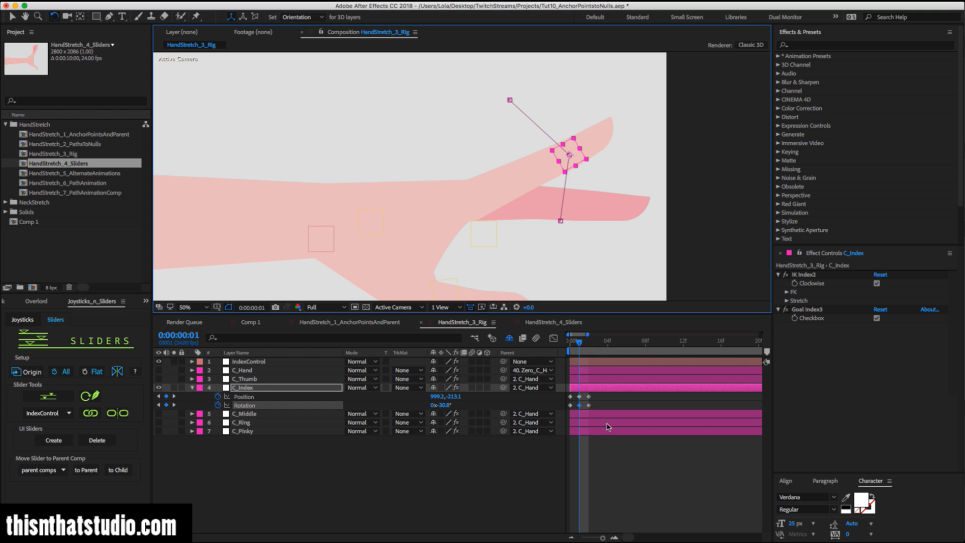
Bind all three pairs of C_Index Position and Rotation keyframes to IndexControl, and select the IndexControl layer.
left_click_drag(597, 415, 561, 396)
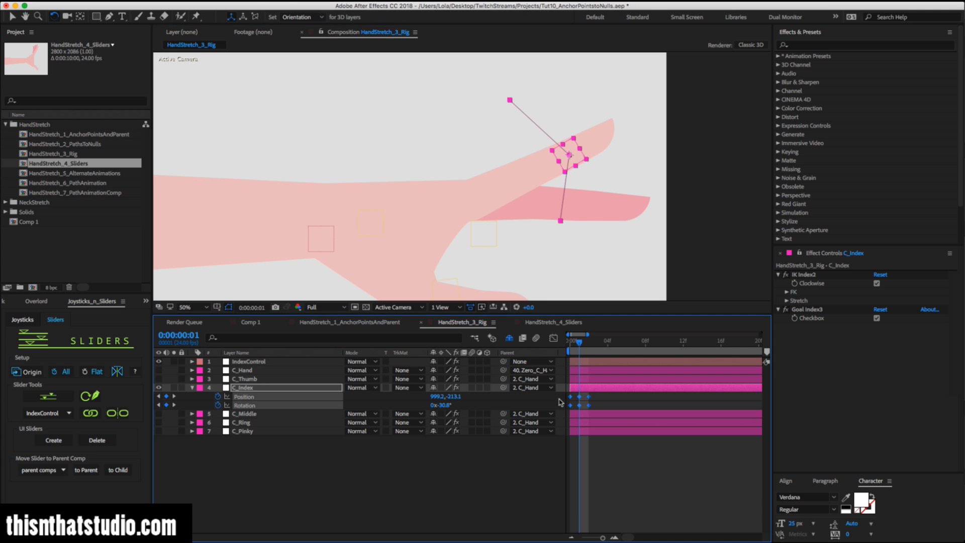
left_click(92, 414)
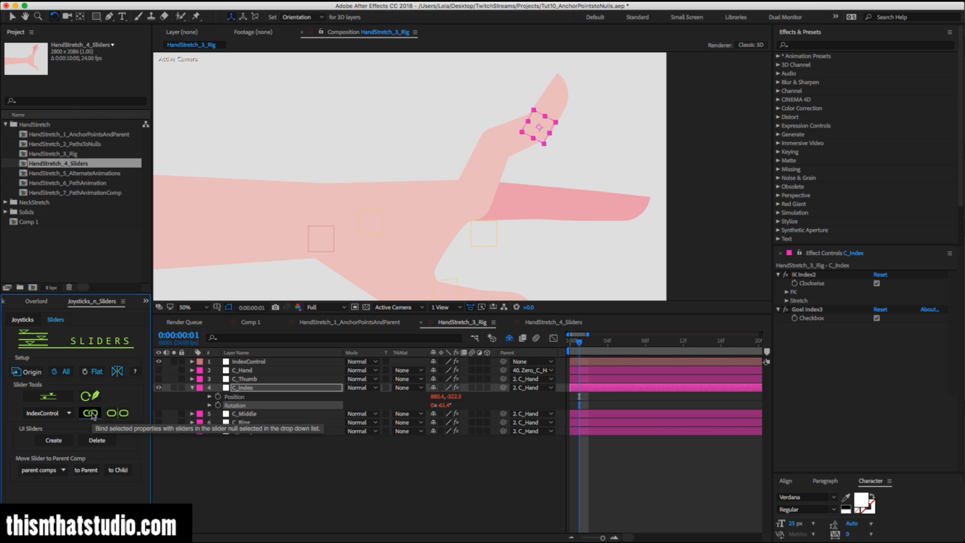
left_click(619, 360)
Scrub IndexControl's Slider Control and Slider Control 2 to examine how C_Index travels between its three poses.
left_click_drag(881, 283, 915, 274)
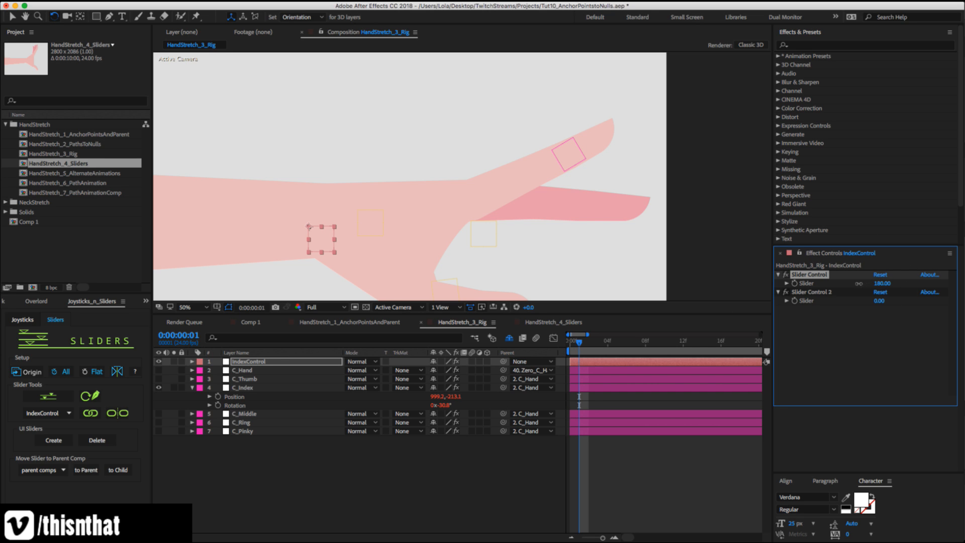
left_click_drag(809, 284, 834, 275)
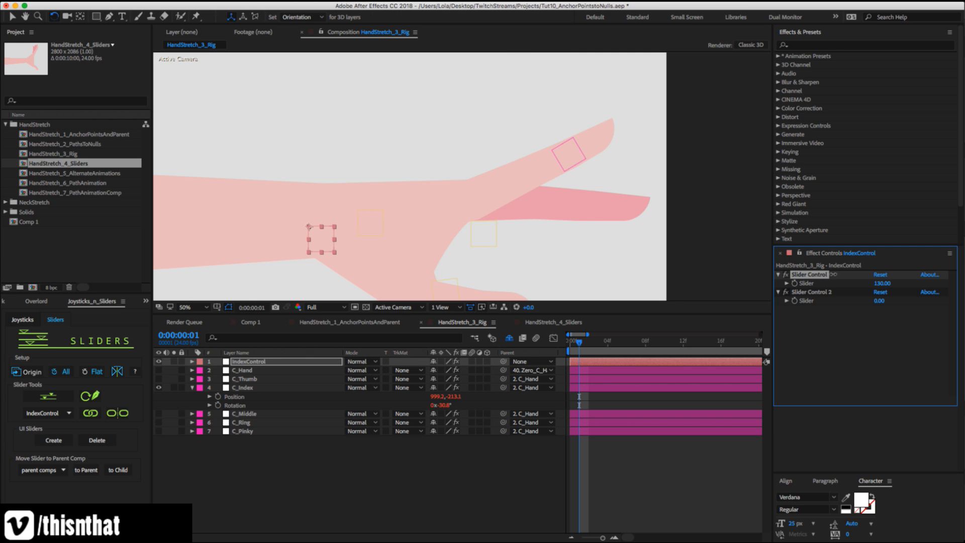
left_click_drag(879, 300, 830, 283)
key("super+z")
mouse_move(883, 296)
left_mouse_down()
mouse_move(918, 292)
mouse_move(900, 296)
mouse_move(882, 280)
left_mouse_up()
left_click(881, 292)
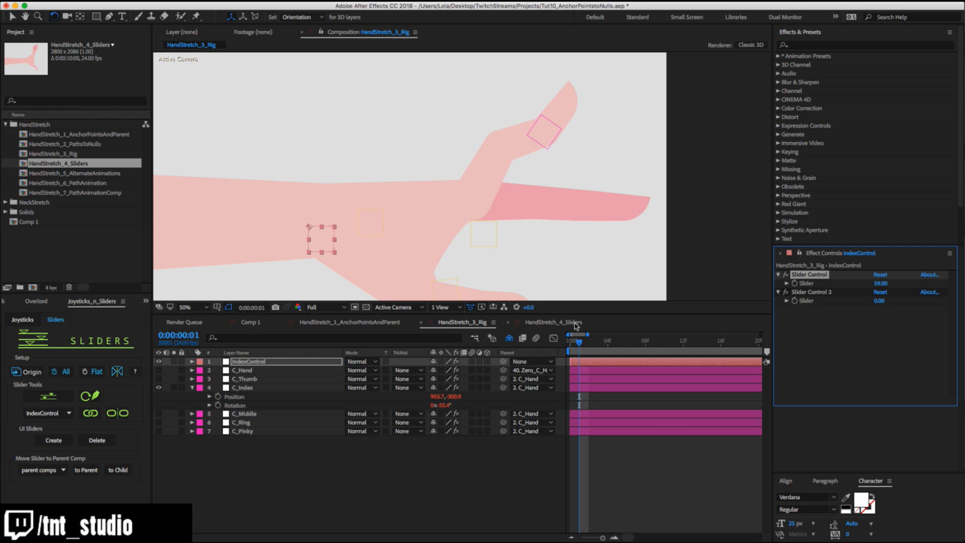
left_click(567, 322)
left_click(482, 322)
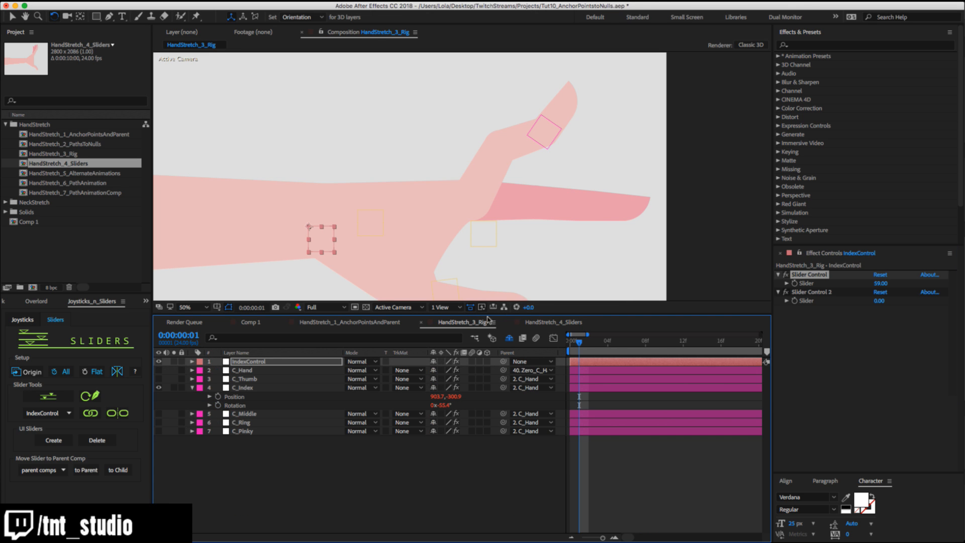
left_click_drag(876, 281, 889, 282)
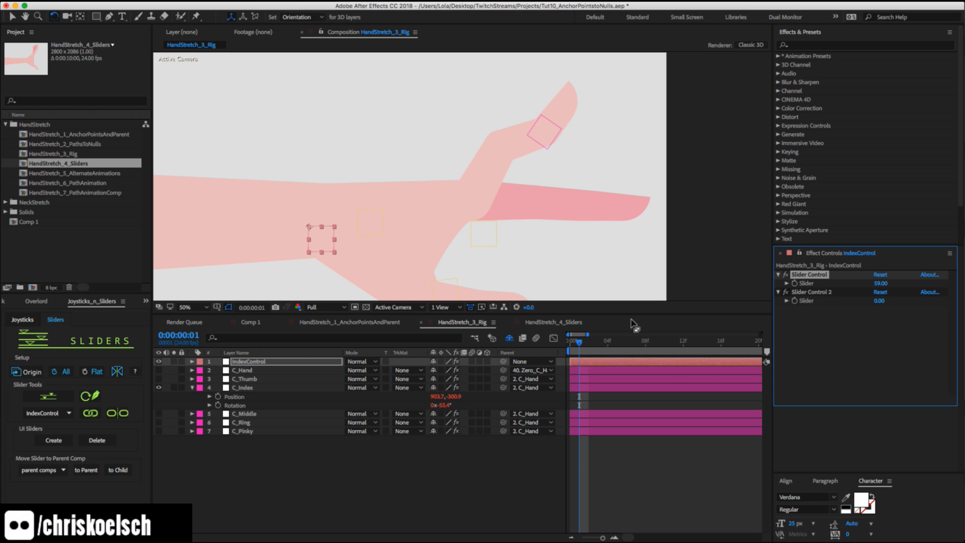
Undo the three-pose binding and reduce C_Index to two keyframe pairs, with the curled pose at 0:00:00:01.
key("super+z")
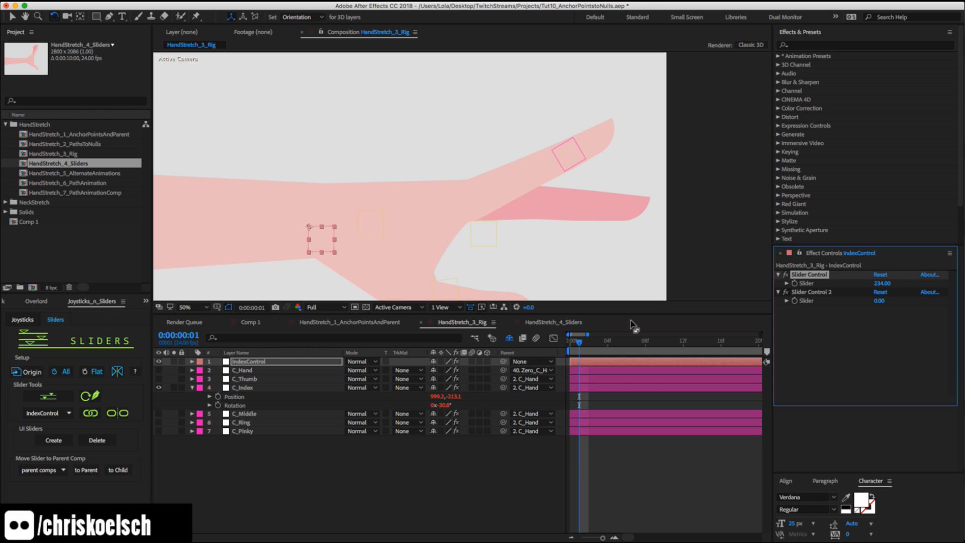
key("super+z")
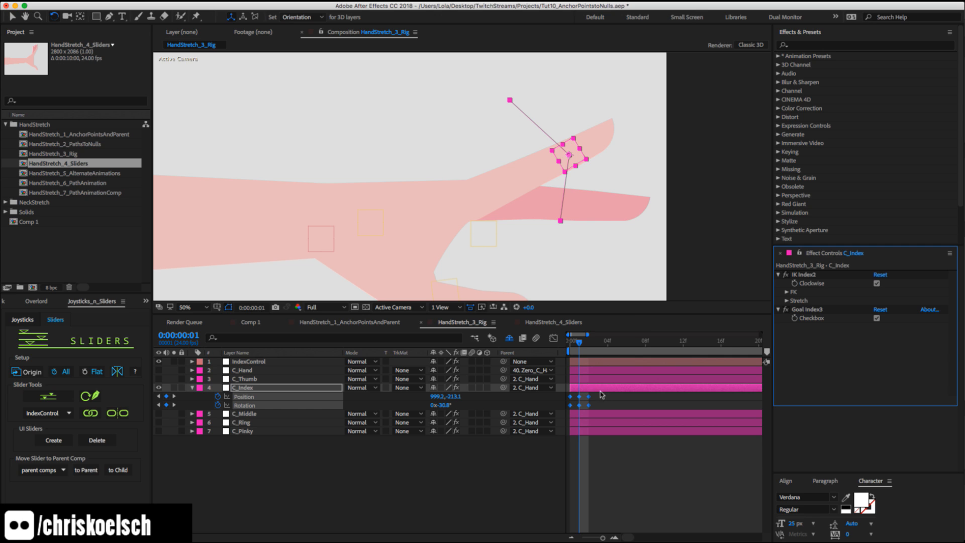
left_click(590, 397)
mouse_move(585, 393)
left_mouse_down()
mouse_move(577, 407)
mouse_move(586, 406)
left_mouse_up()
key("Delete")
left_click_drag(588, 406, 575, 408)
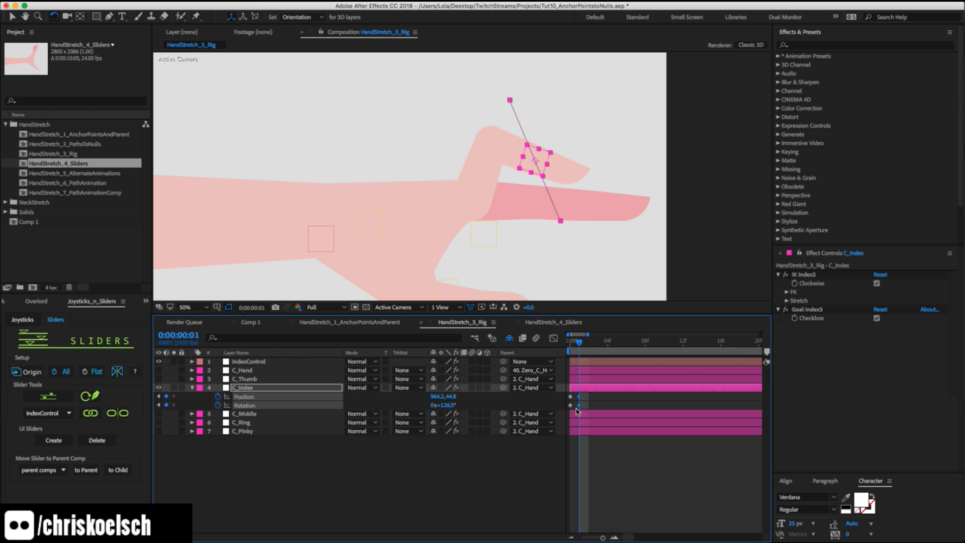
Bind the two C_Index keyframe pairs to IndexControl and scrub its single slider to examine the finger's motion.
left_click(579, 388)
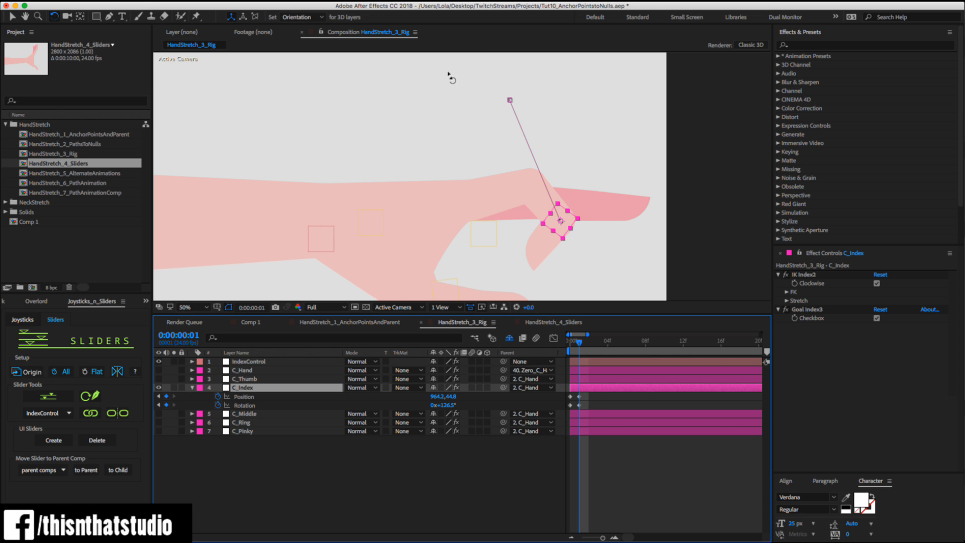
left_click(91, 413)
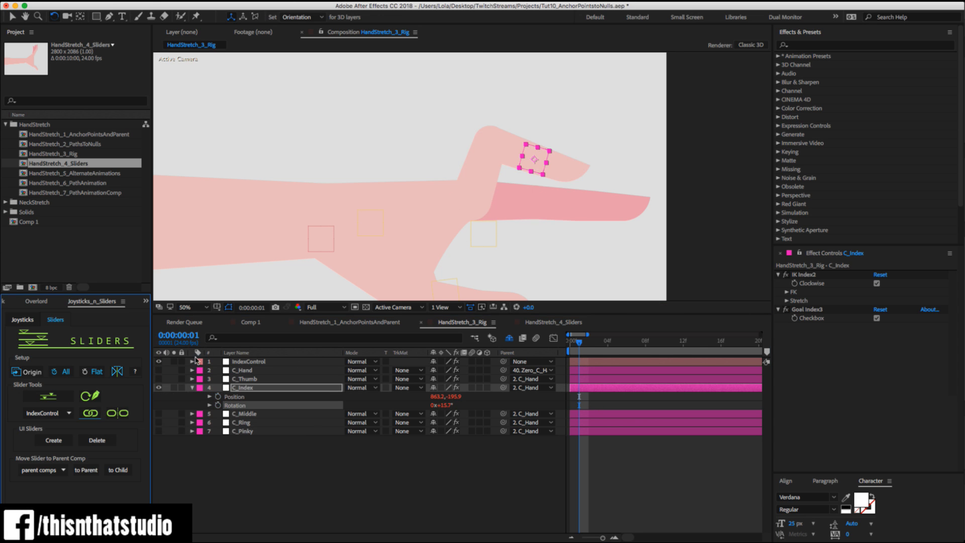
left_click(249, 363)
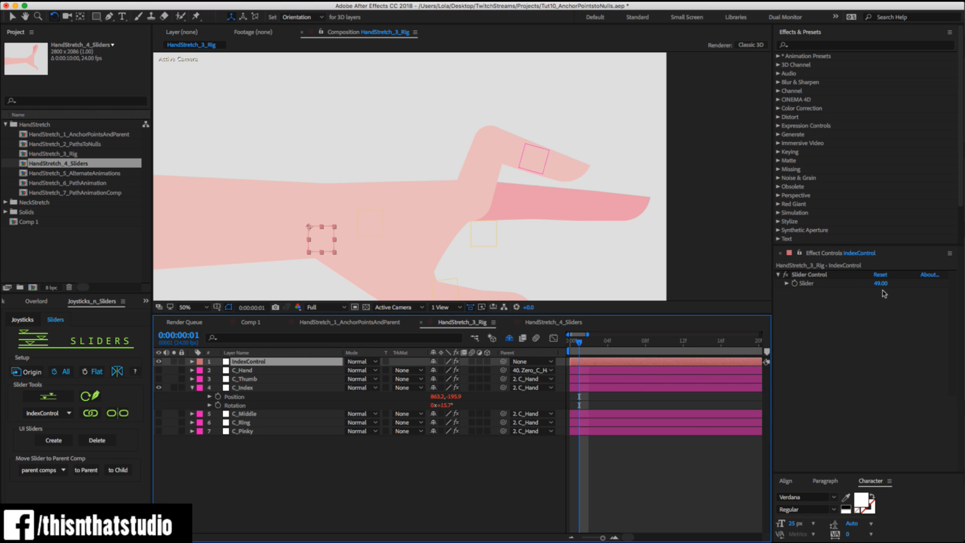
mouse_move(880, 283)
left_mouse_down()
mouse_move(872, 284)
mouse_move(883, 283)
left_mouse_up()
Undo the two-pose binding and move C_Index's second Position and Rotation keyframes to 0:00:00:02.
key("super+z")
key("super+z")
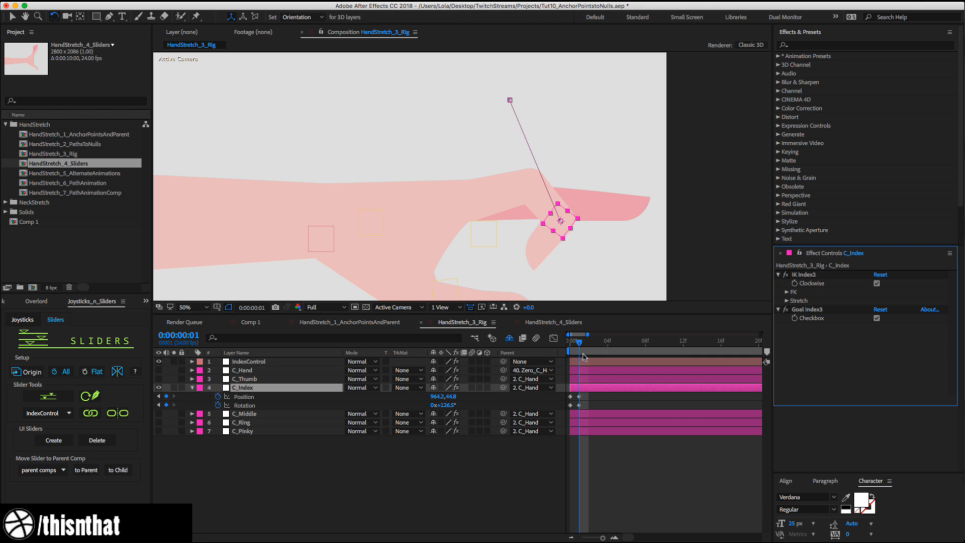
mouse_move(588, 395)
left_mouse_down()
mouse_move(577, 407)
mouse_move(589, 405)
left_mouse_up()
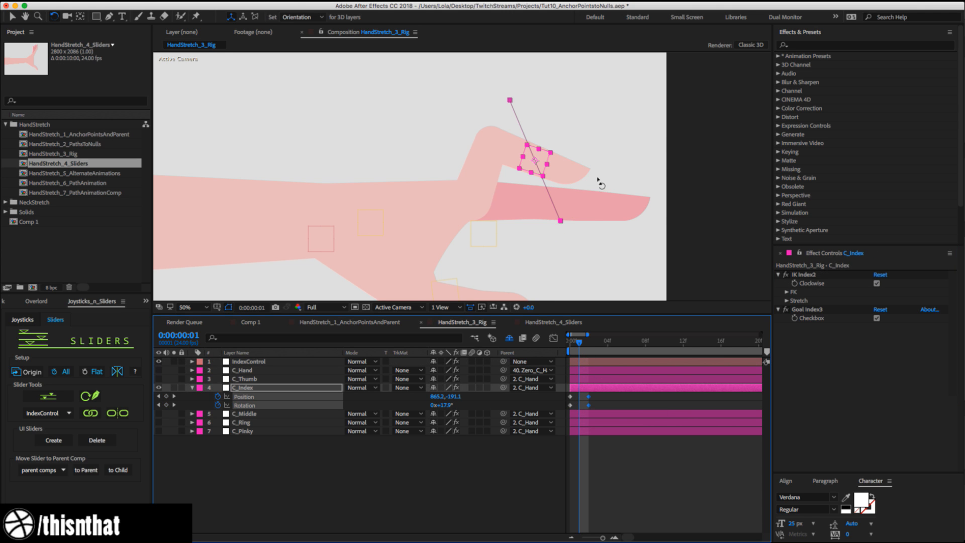
At 0:00:00:01, pose C_Index outward between the two extremes at about position 1005.2, -227.1 and rotation -28.4°.
key("v")
left_click_drag(545, 154, 572, 144)
key("w")
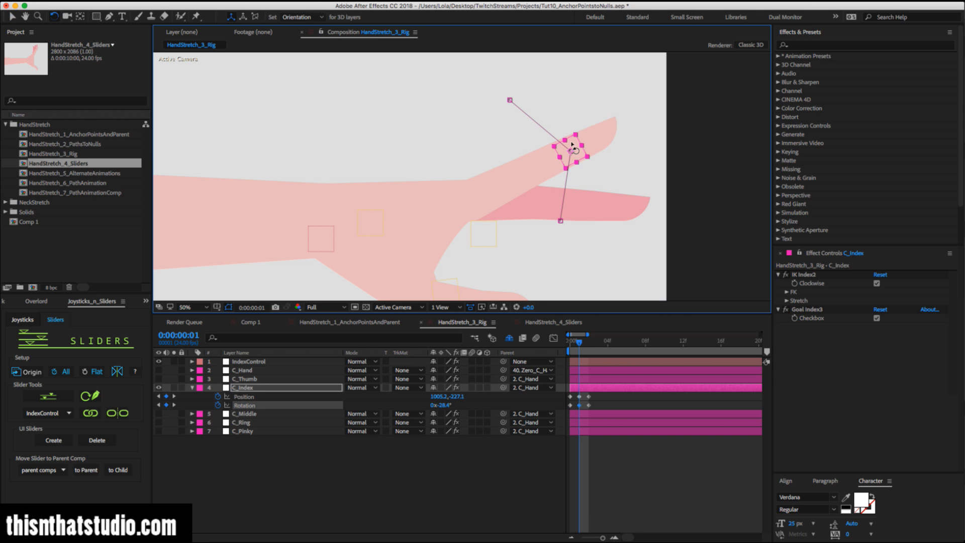
Bind C_Index's Position and Rotation keyframes for the open, extended and curled poses to the IndexControl sliders.
key("v")
left_click_drag(596, 392, 556, 410)
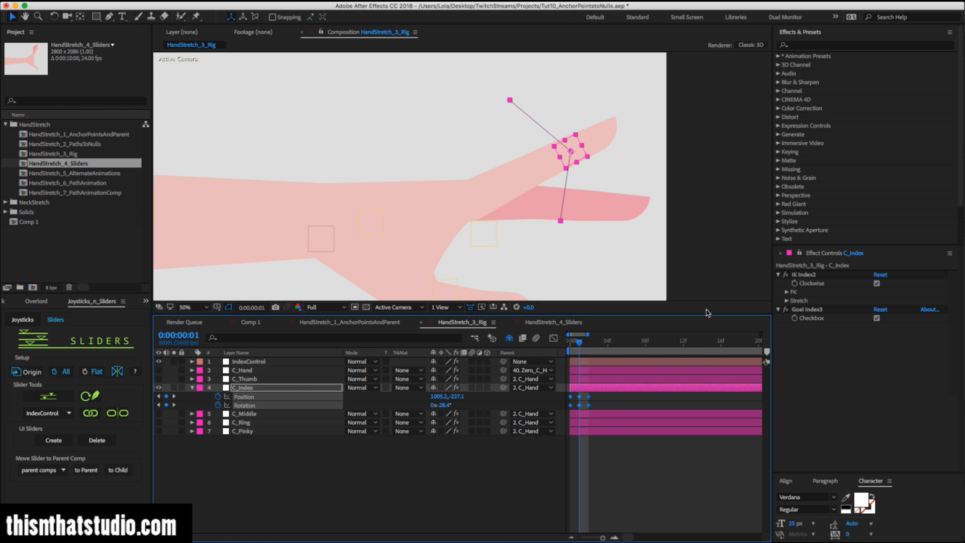
left_click(91, 412)
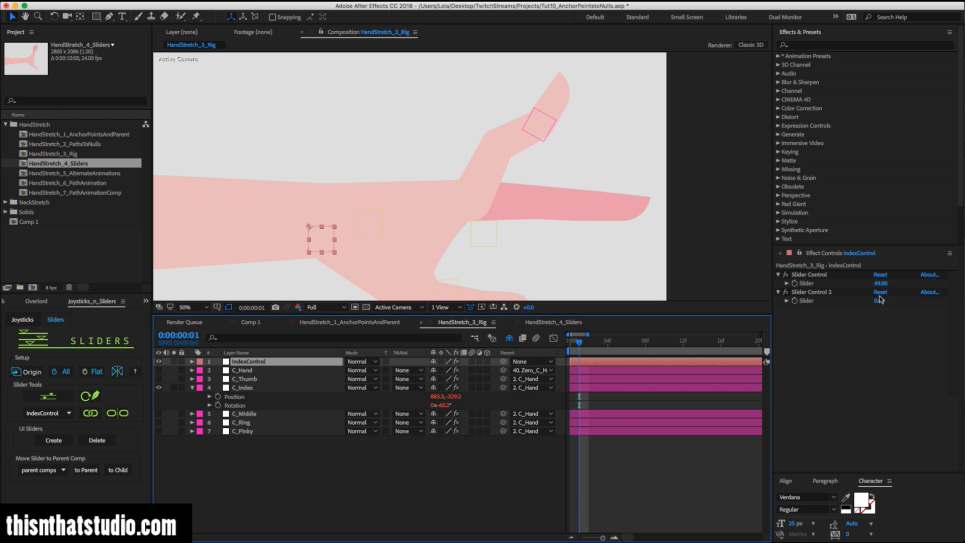
Combine different values of IndexControl's two sliders to examine the finger's arc, and undo the last slider changes.
mouse_move(881, 283)
left_mouse_down()
mouse_move(865, 283)
mouse_move(903, 278)
mouse_move(887, 300)
mouse_move(924, 301)
mouse_move(867, 304)
mouse_move(898, 296)
mouse_move(866, 283)
mouse_move(881, 301)
mouse_move(897, 300)
mouse_move(865, 284)
mouse_move(884, 295)
left_mouse_up()
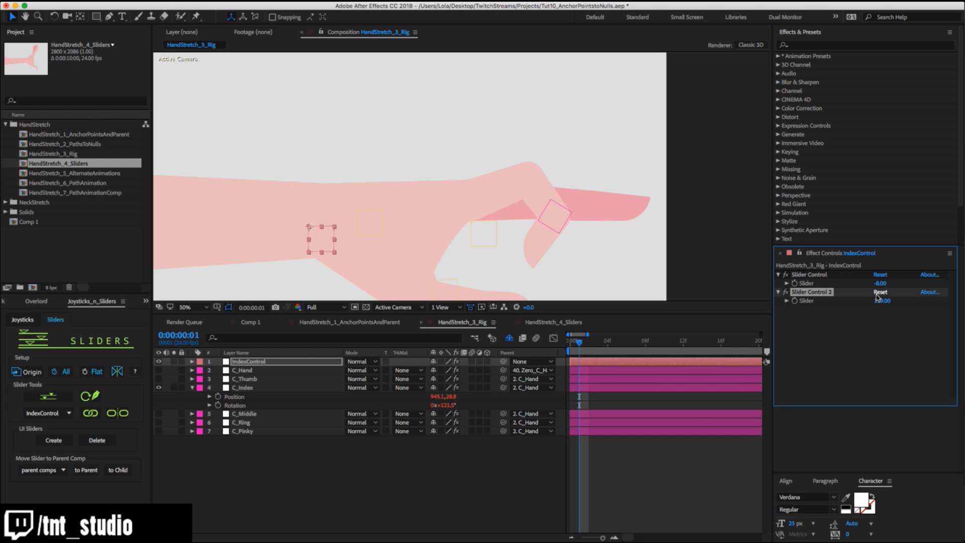
key("super+z")
key("super+z")
key("super+z")
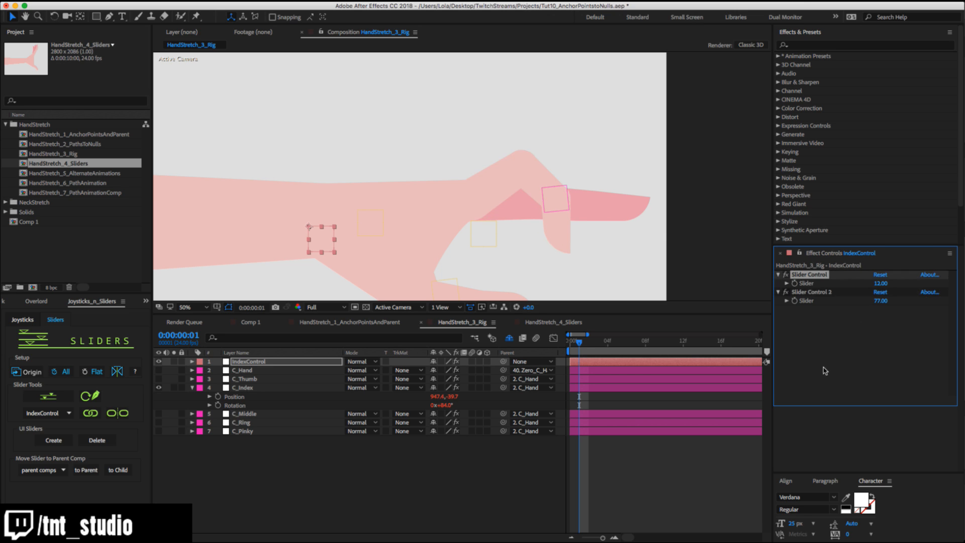
Undo the remaining test changes to IndexControl's two sliders.
key("super+z")
key("super+z")
key("super+z")
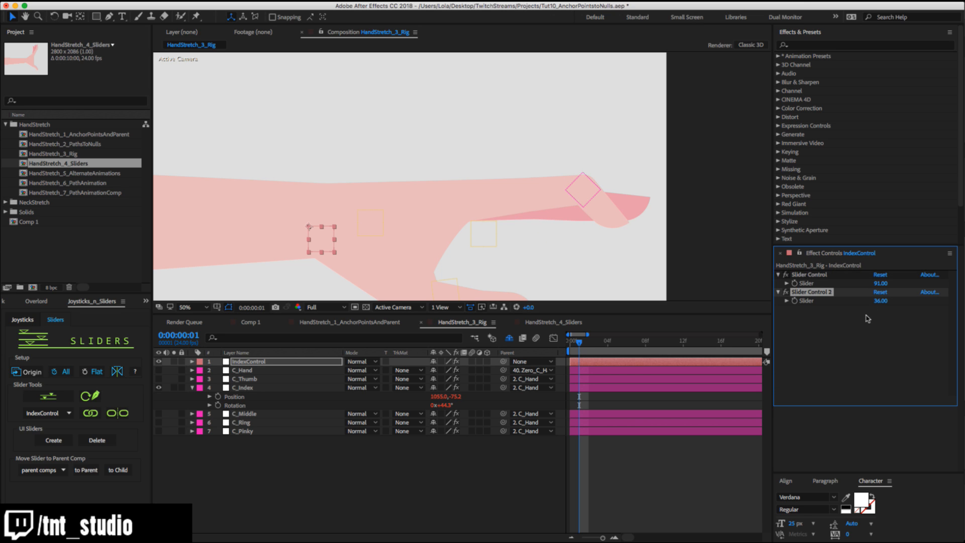
key("super+z")
key("super+z")
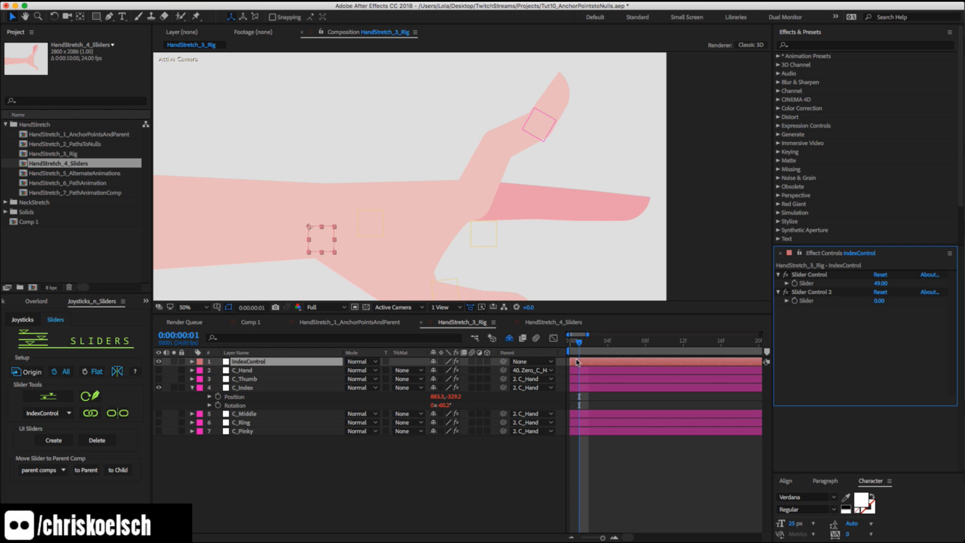
Examine the slider-driven hand animation in HandStretch_4_Sliders around 0:00:00:10, and return to HandStretch_3_Rig.
left_click(547, 322)
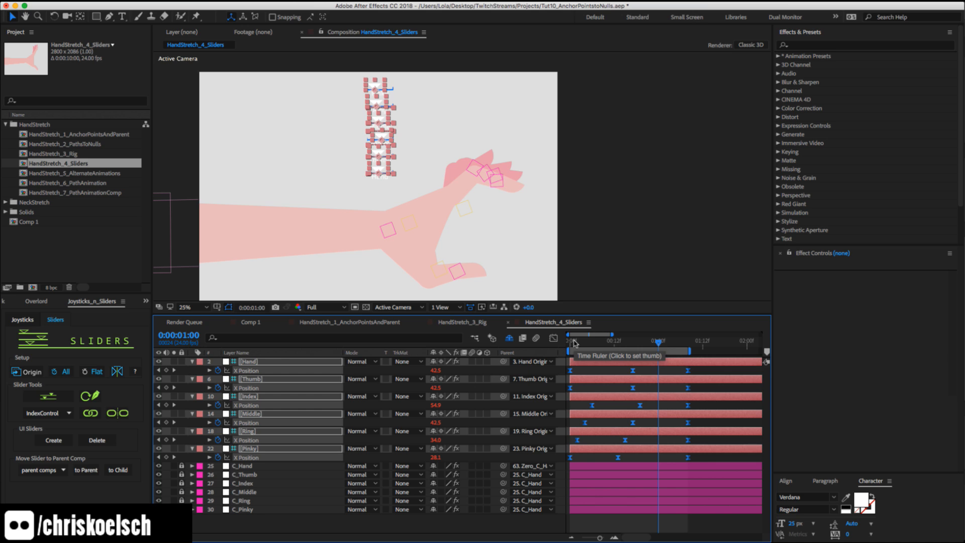
left_click_drag(574, 343, 608, 335)
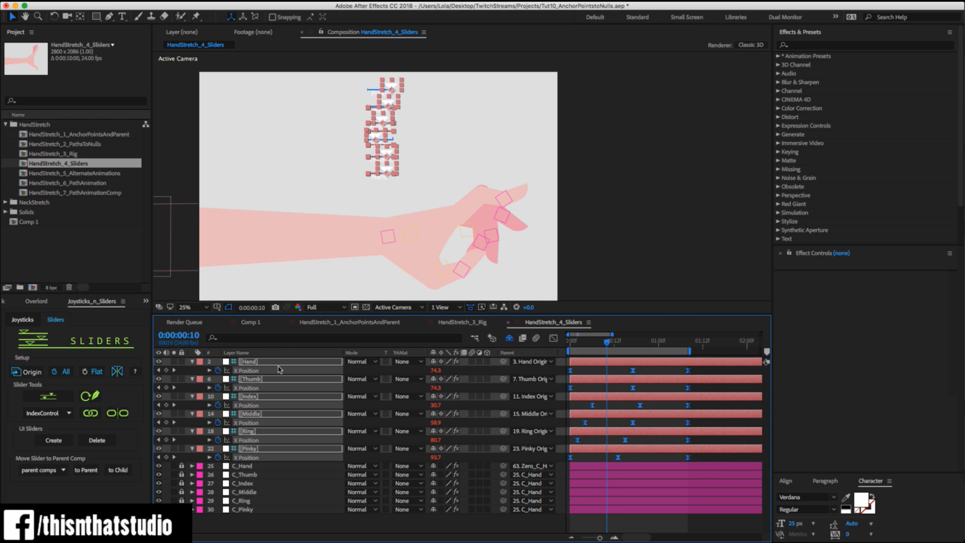
left_click(463, 322)
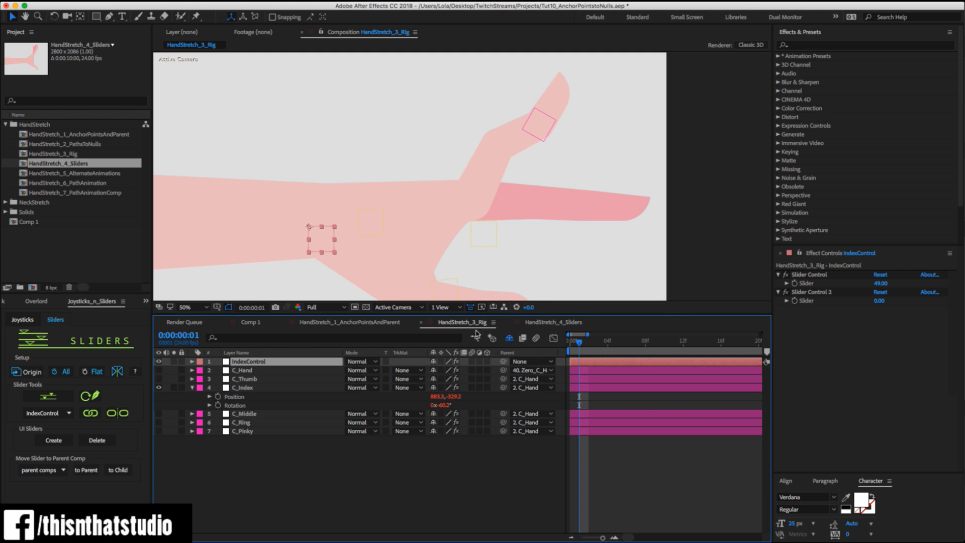
Unbind C_Index from the sliders, delete its middle Position and Rotation keyframes, and leave the curled pose at 0:00:00:01.
left_click(323, 477)
left_click(246, 388)
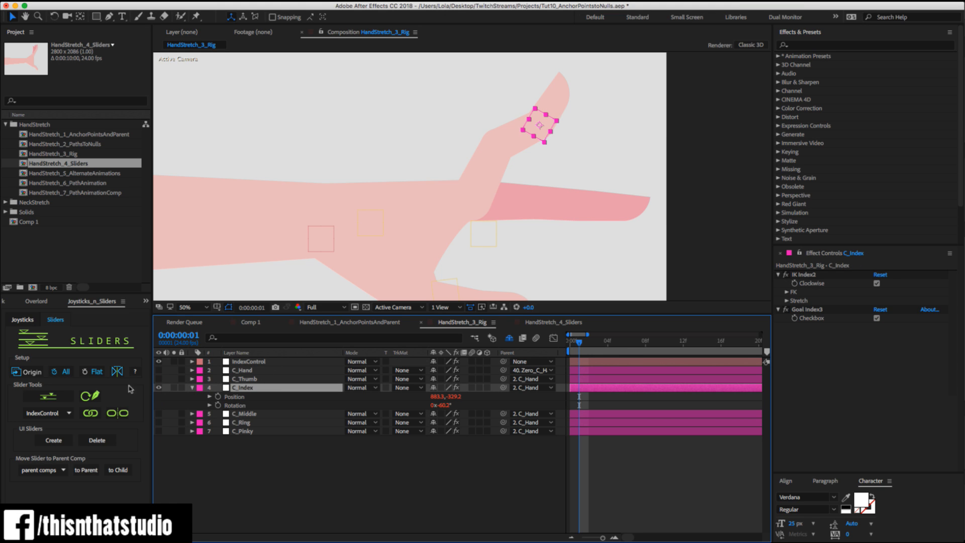
left_click(117, 413)
mouse_move(583, 394)
left_mouse_down()
mouse_move(580, 407)
mouse_move(589, 405)
mouse_move(580, 407)
left_mouse_up()
key("Delete")
left_click(394, 471)
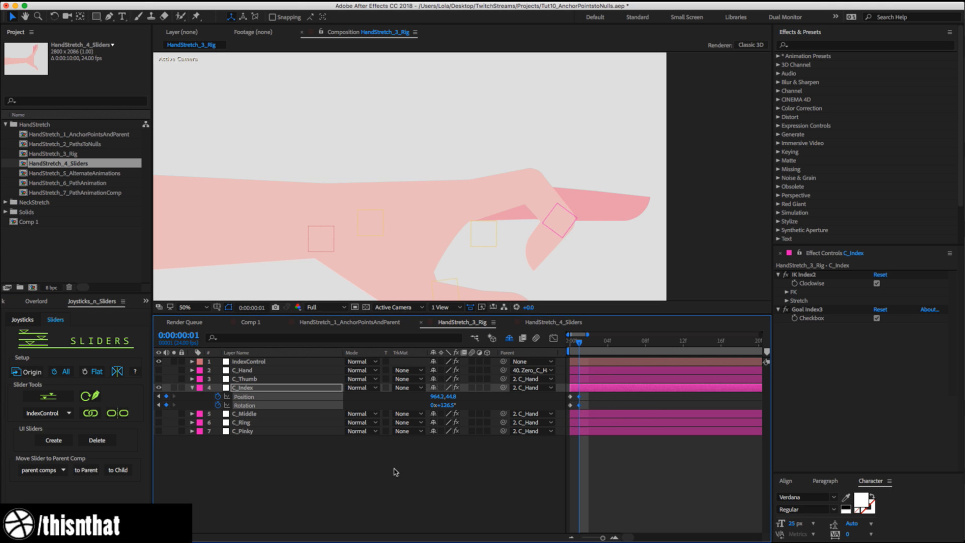
Bind C_Index's two poses to IndexControl again and inspect its Slider Control 2.
left_click(251, 387)
left_click(111, 415)
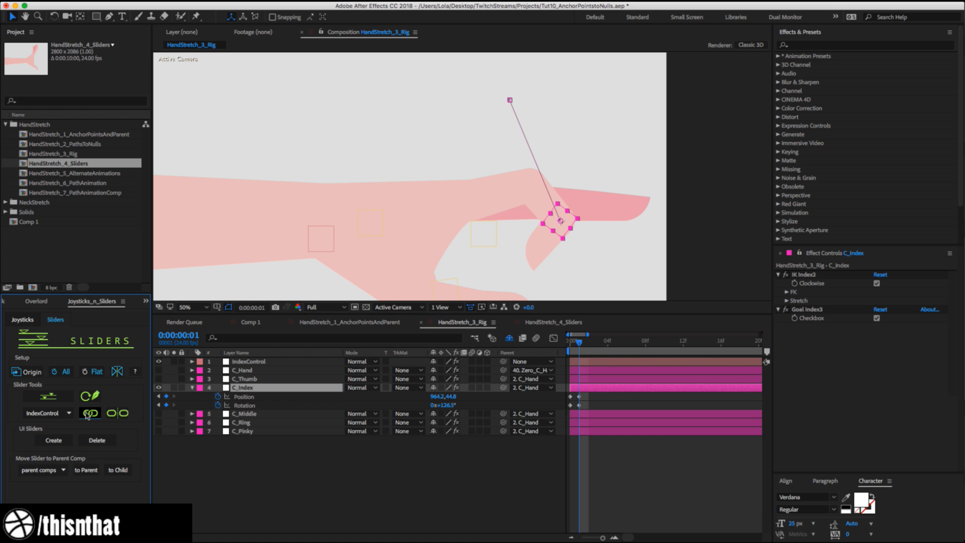
left_click(257, 362)
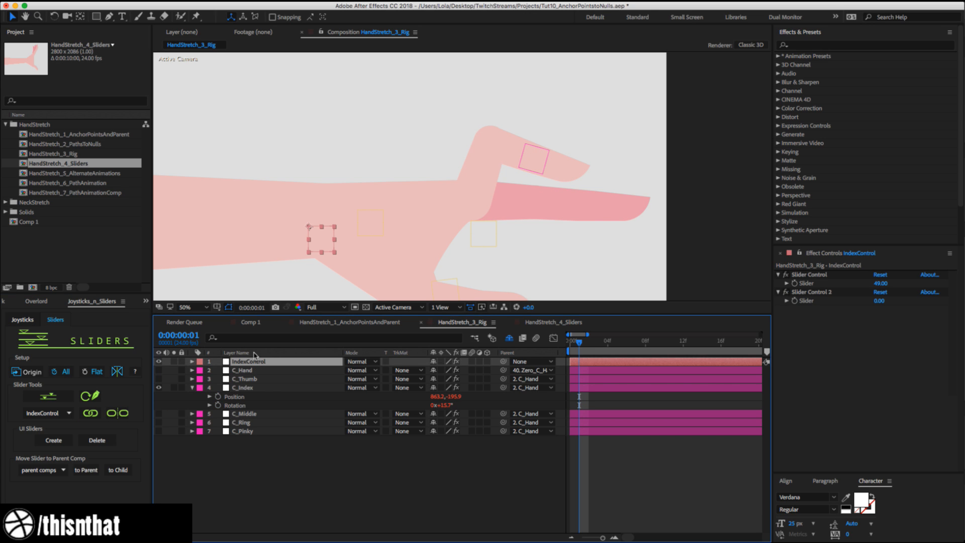
left_click(811, 292)
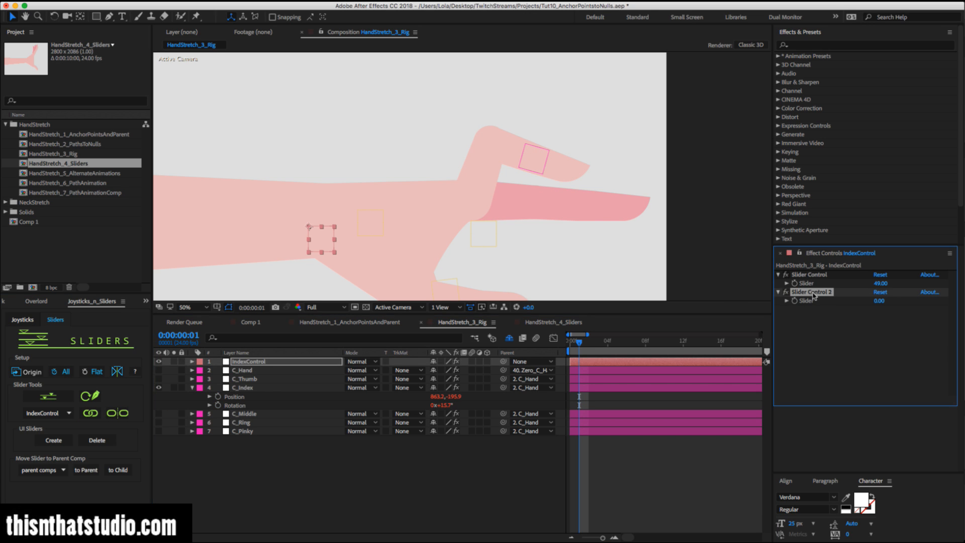
Undo the bindings and keyframe edits back to C_Index's two original poses, before IndexControl's second slider was added.
key("super+z")
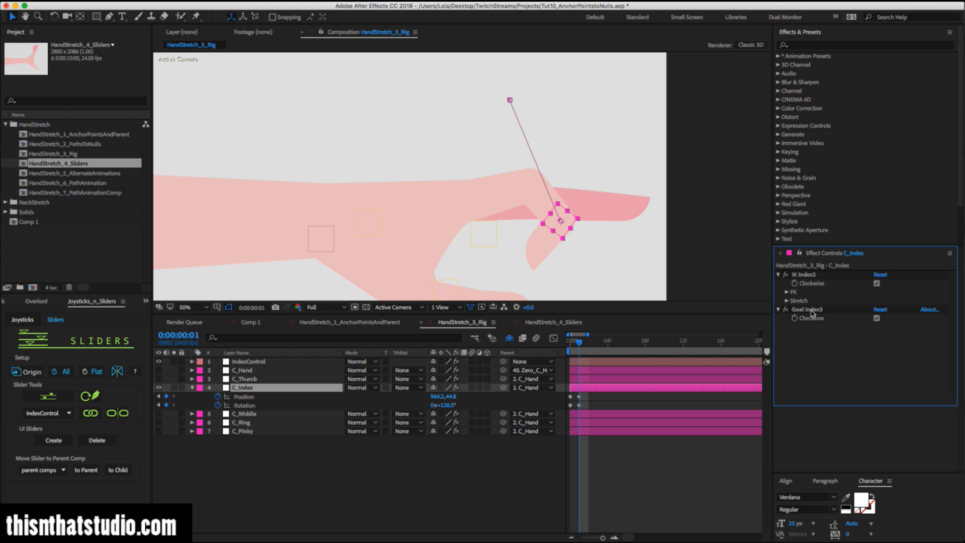
key("super+z")
key("super+z")
key("super+z")
key("super+z")
key("super+z")
key("super+z")
key("super+z")
key("super+z")
key("super+z")
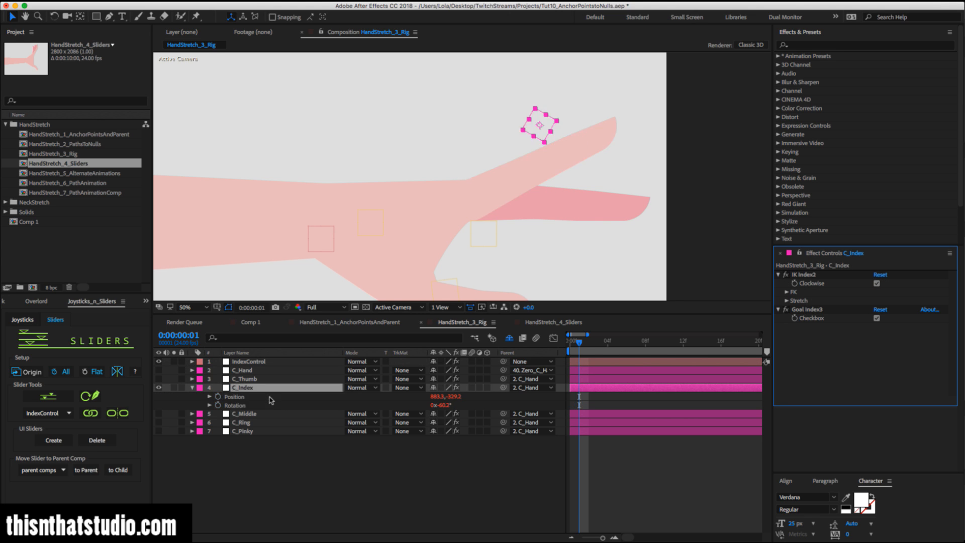
key("super+z")
key("super+z")
key("super+z")
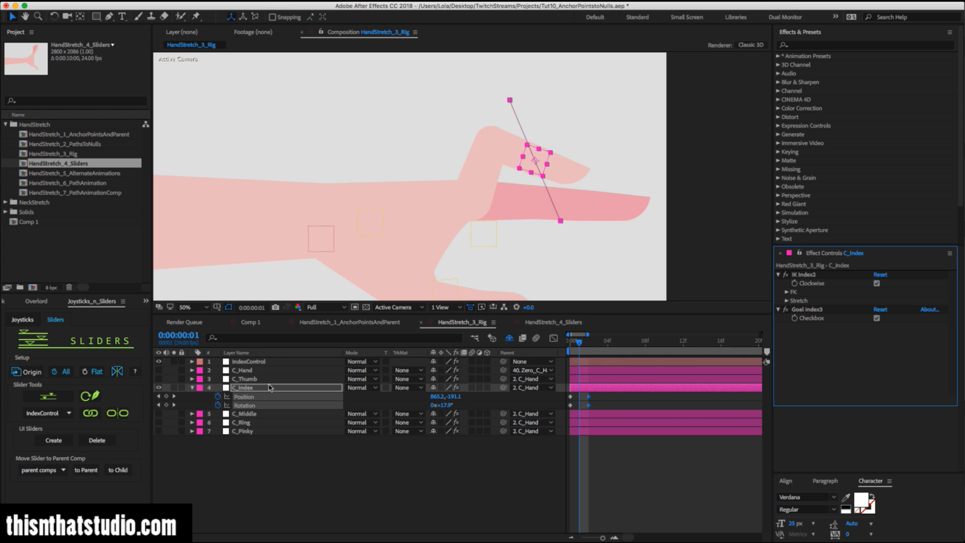
key("super+z")
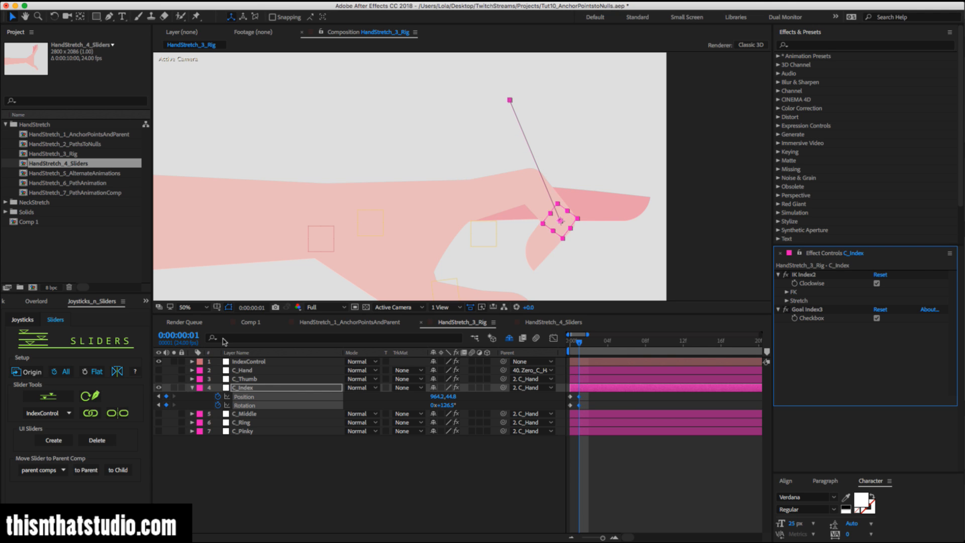
Bind C_Index's Position and Rotation keyframes at the first two frames to the IndexControl slider.
left_click(241, 361)
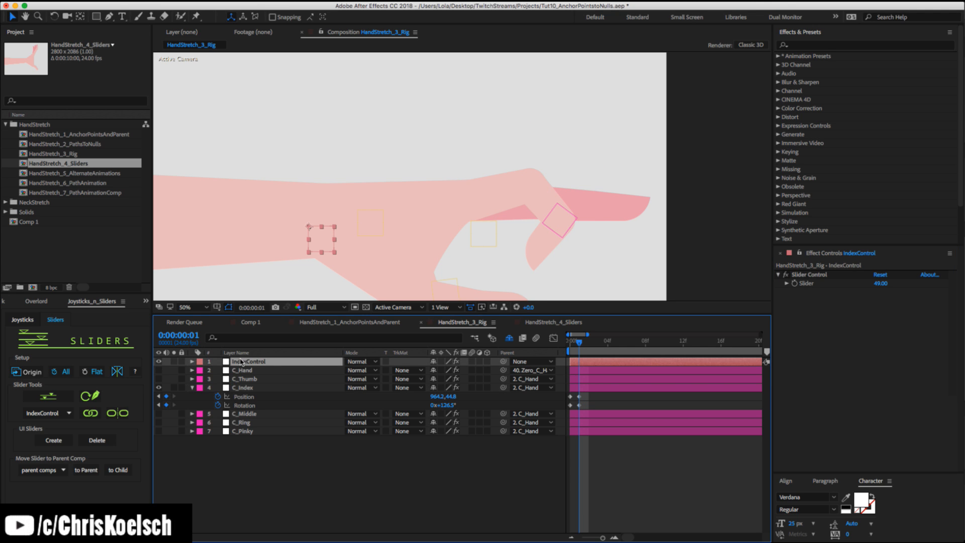
left_click(91, 412)
left_click(566, 188)
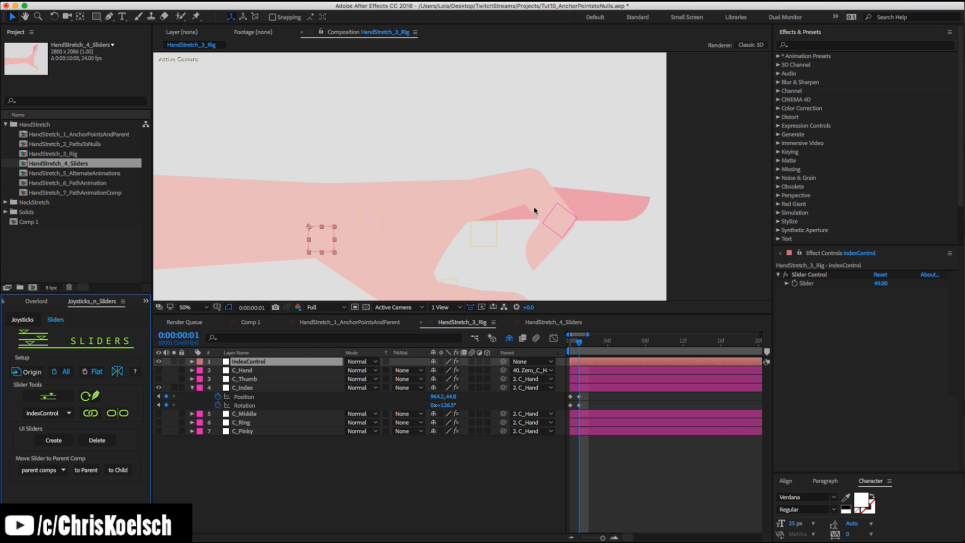
left_click(244, 395)
left_click(244, 405, "shift")
left_click(91, 412)
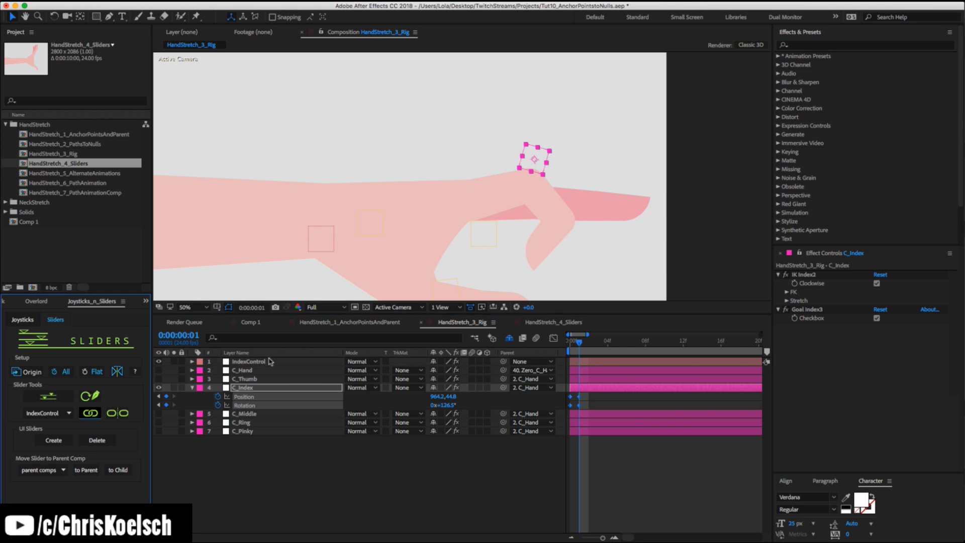
Vary IndexControl's slider in both directions to examine the finger's motion, ending at a value of 10.
left_click(253, 361)
mouse_move(878, 283)
left_mouse_down()
mouse_move(847, 284)
mouse_move(890, 275)
left_mouse_up()
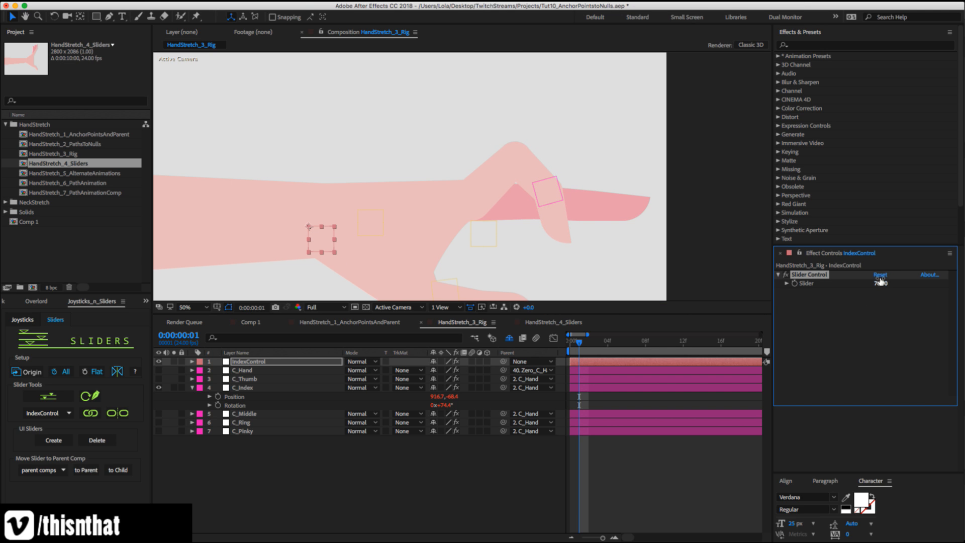
left_click_drag(880, 283, 855, 293)
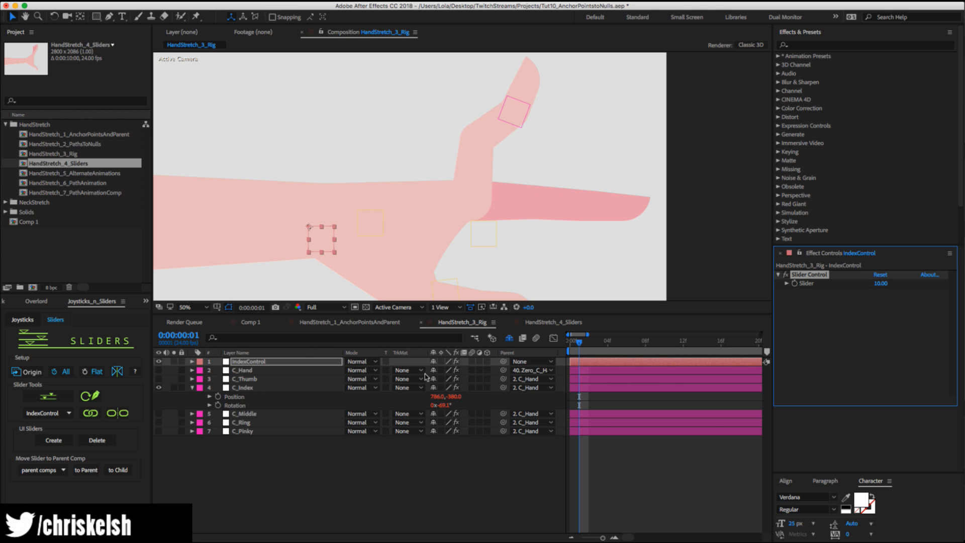
Rename IndexControl's Slider Control effect to Index.
left_click(252, 362)
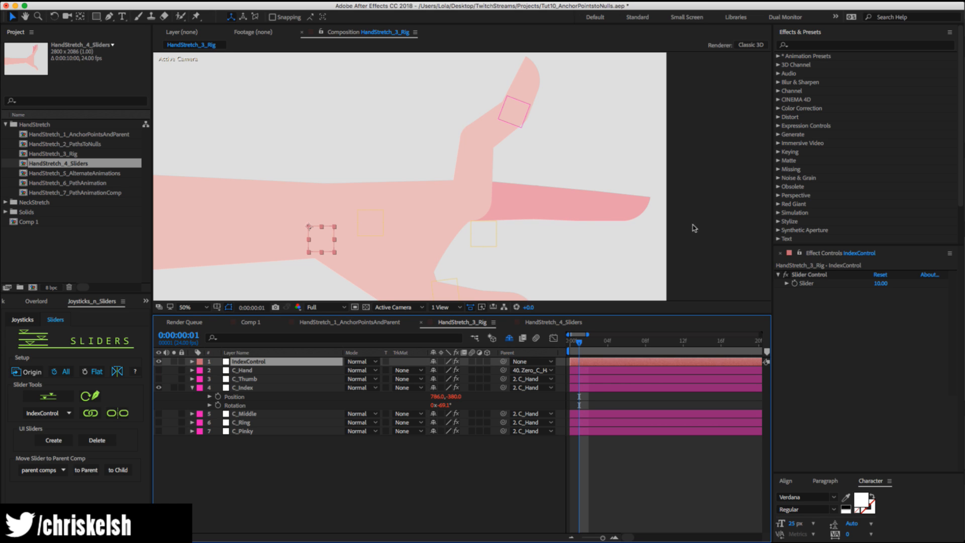
left_click(803, 275)
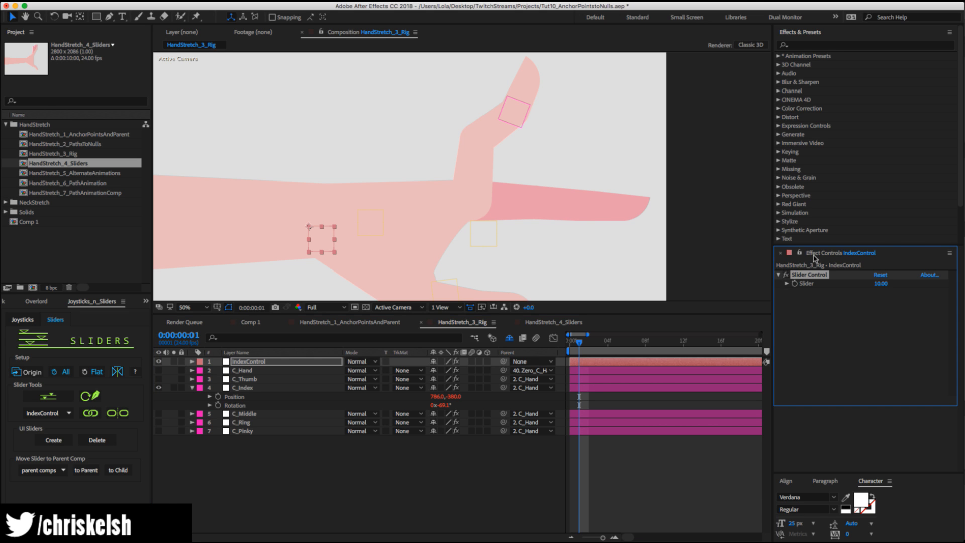
key("Return")
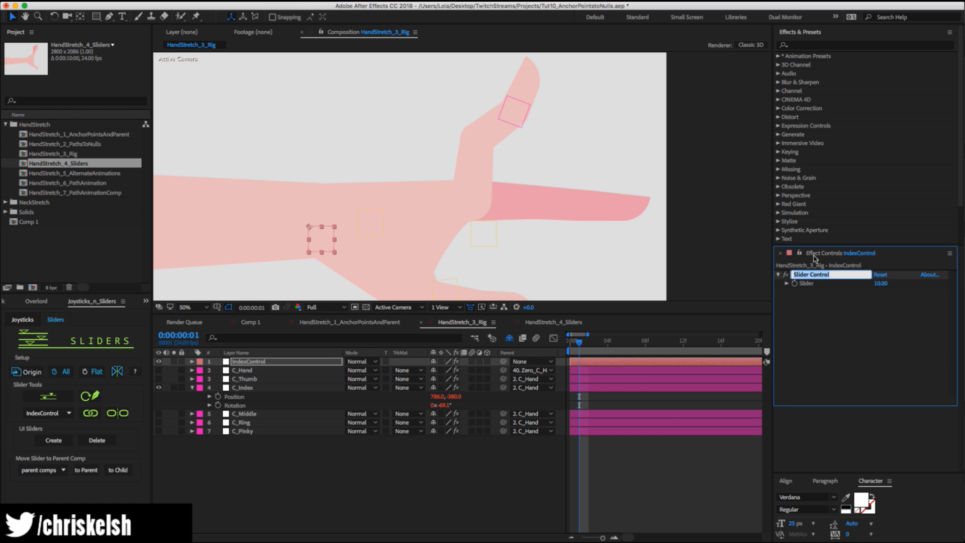
type("Index")
key("Return")
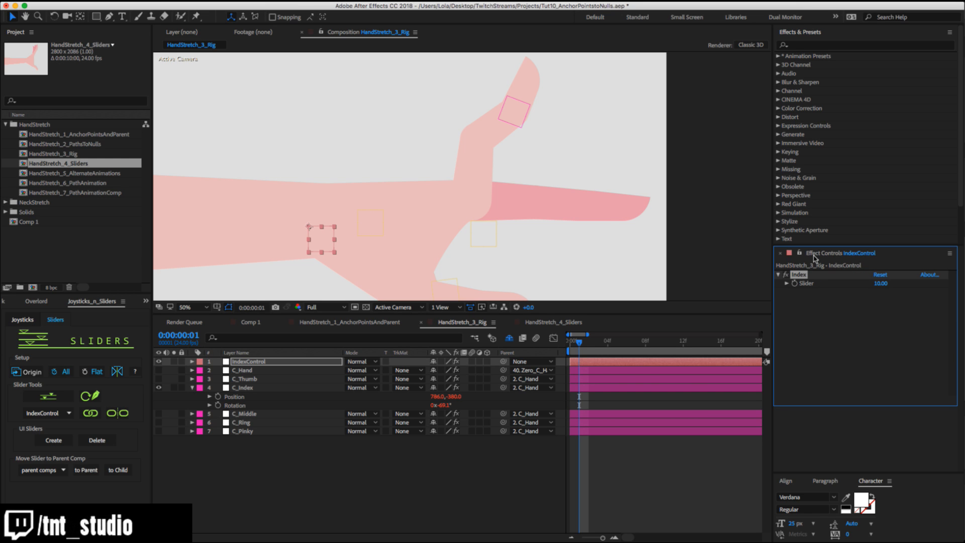
Create an on-screen UI slider for IndexControl and move it to the empty area above the arm.
left_click(259, 365)
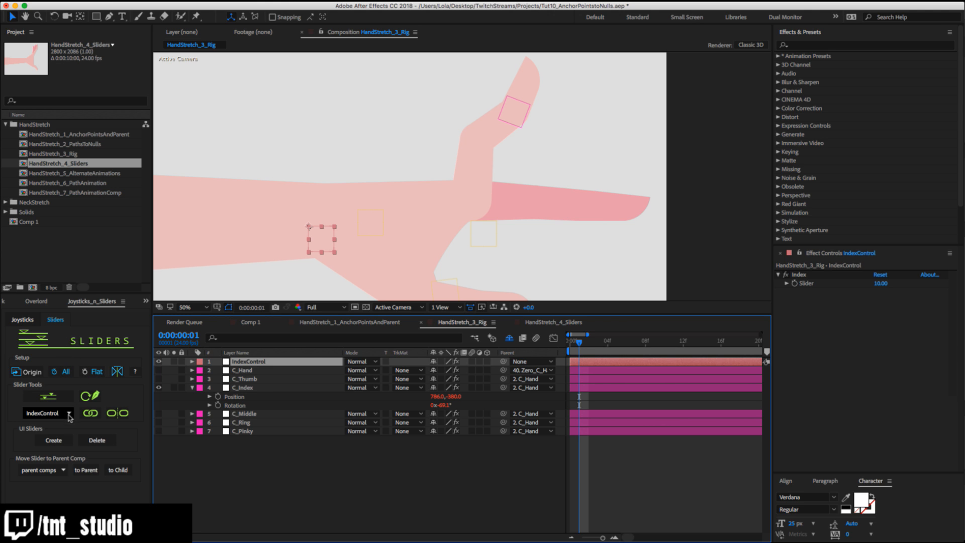
left_click(57, 441)
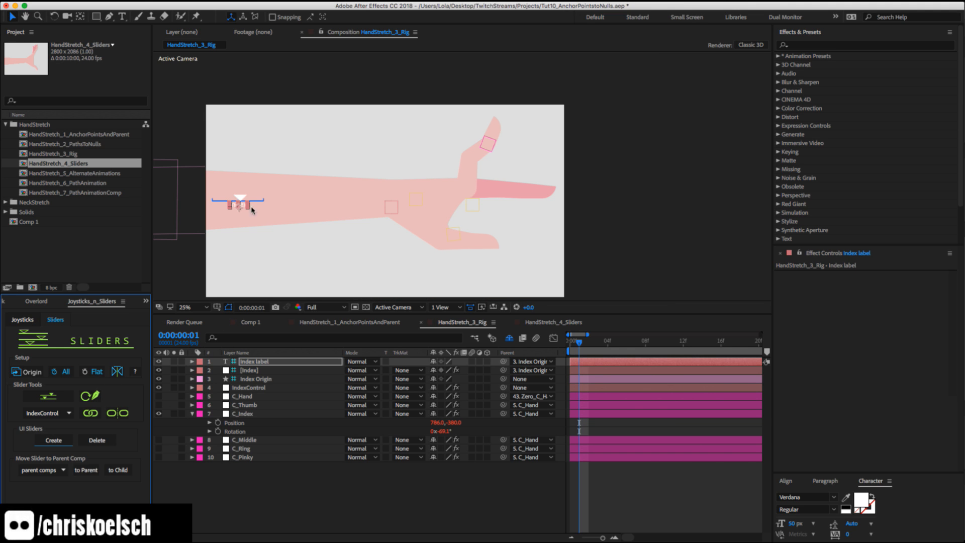
left_click(256, 200)
mouse_move(252, 202)
left_mouse_down()
mouse_move(397, 150)
mouse_move(252, 201)
mouse_move(415, 153)
mouse_move(312, 183)
left_mouse_up()
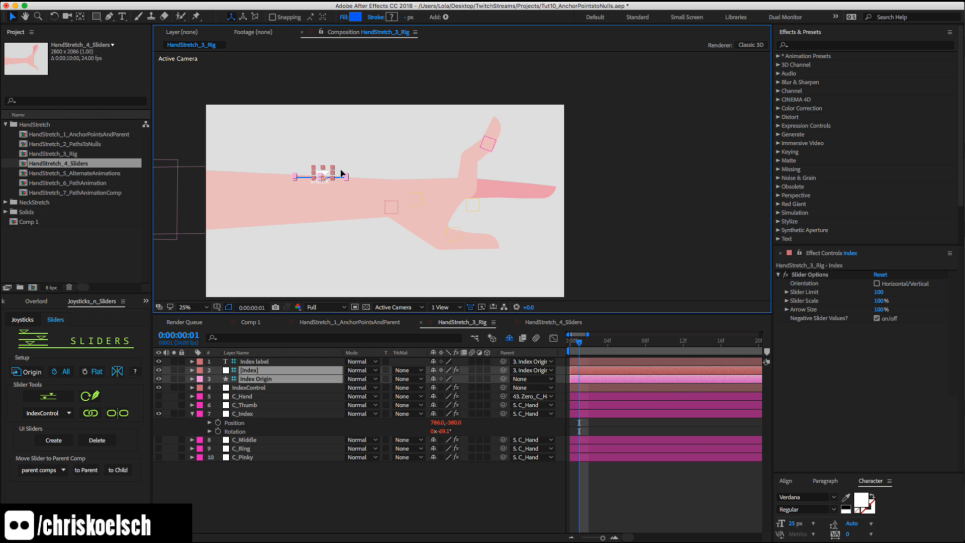
left_click(177, 155)
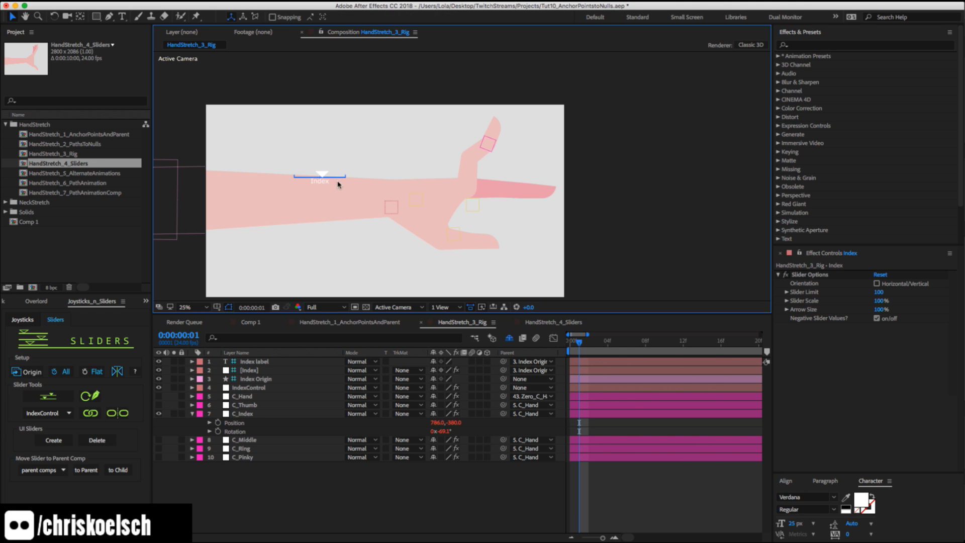
left_click(301, 179)
left_click_drag(320, 174, 416, 138)
key("period")
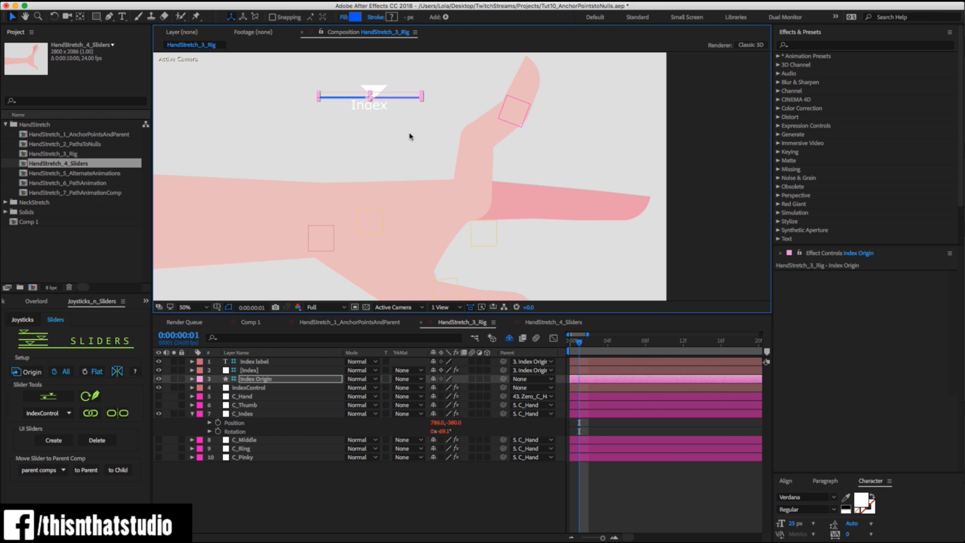
Select the Index slider's arrow and set the composition preview resolution to Quarter.
left_click(375, 91)
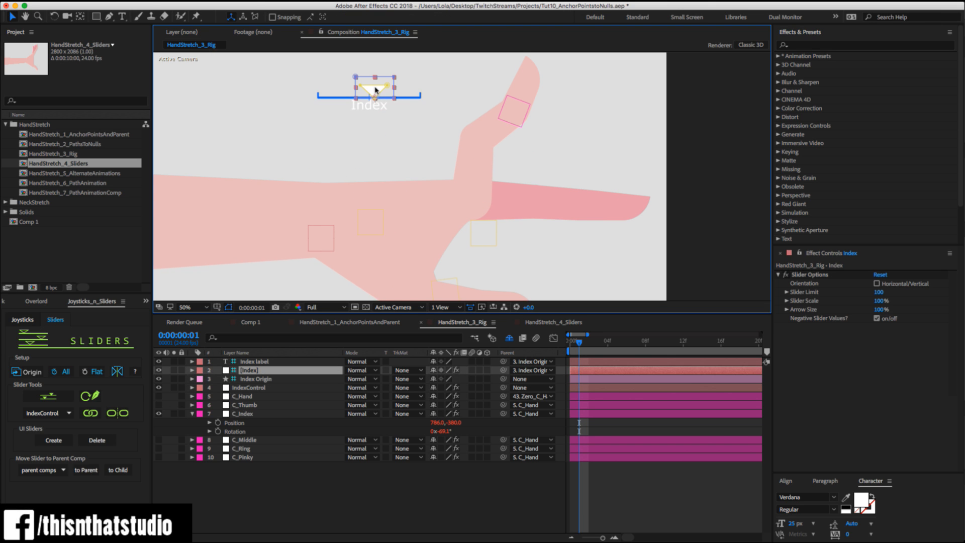
left_click(325, 307)
key("Return")
Turn off Negative Slider Values for the Index slider and slide its arrow to the start of the track.
mouse_move(379, 84)
left_mouse_down()
mouse_move(371, 86)
mouse_move(411, 85)
mouse_move(322, 90)
mouse_move(372, 93)
left_mouse_up()
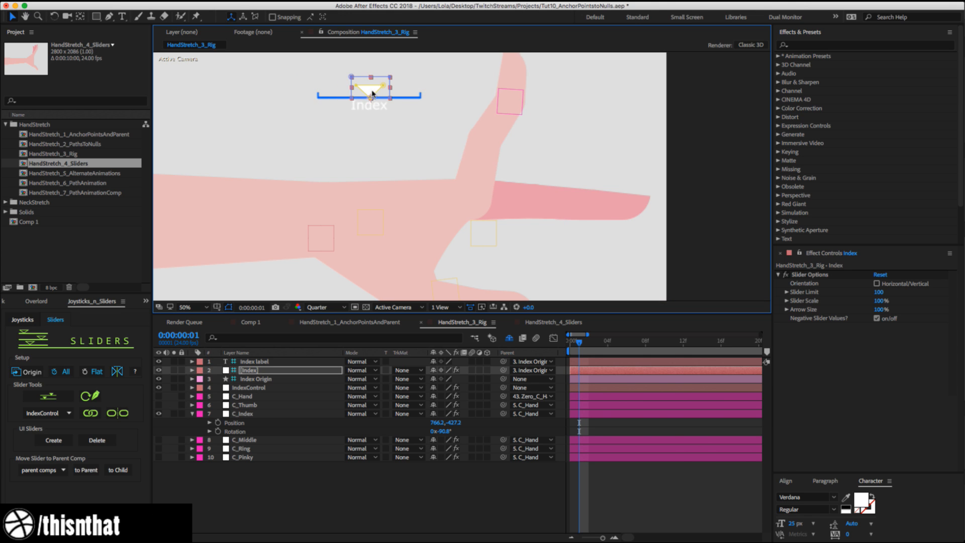
left_click(877, 319)
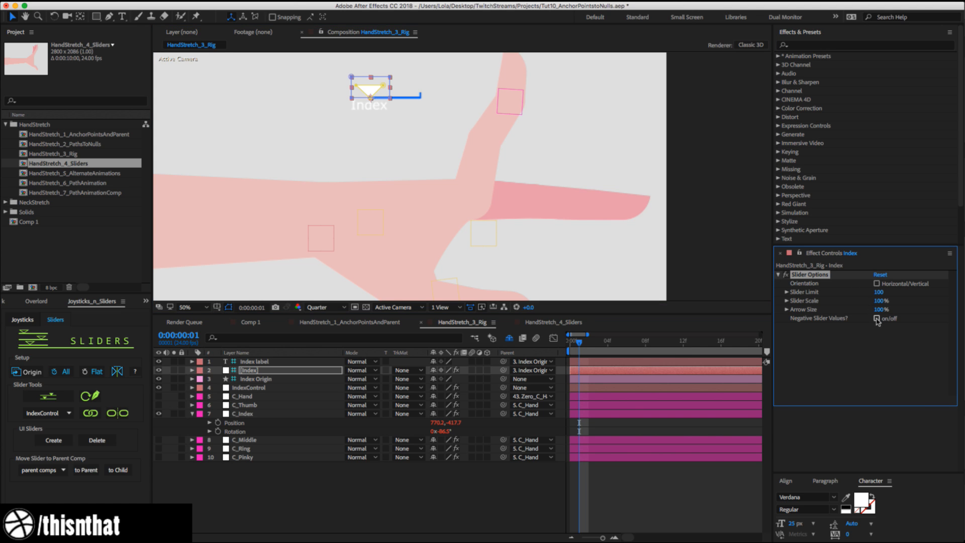
left_click_drag(379, 89, 372, 88)
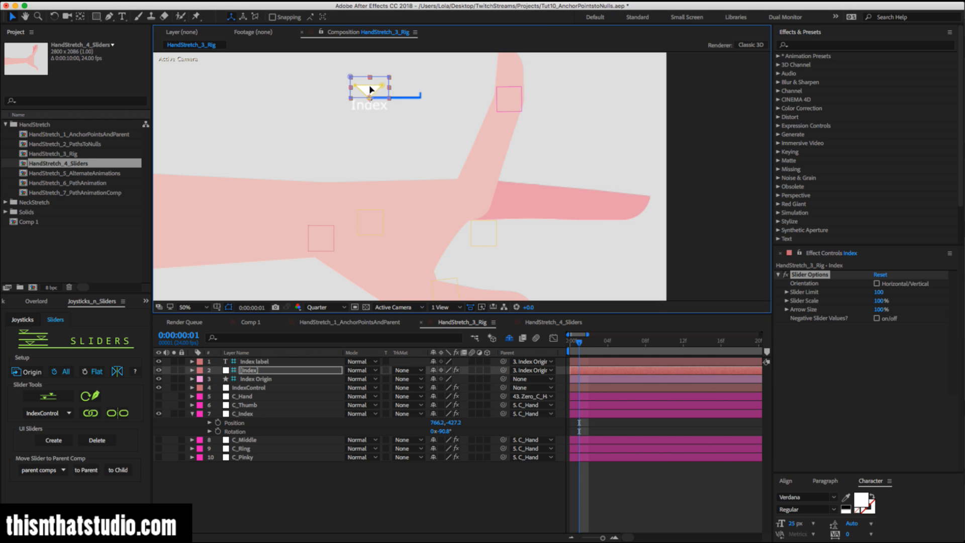
Move the Index label beneath the shortened slider track, and lock the Index label, Index Origin and IndexControl layers.
left_click(371, 103)
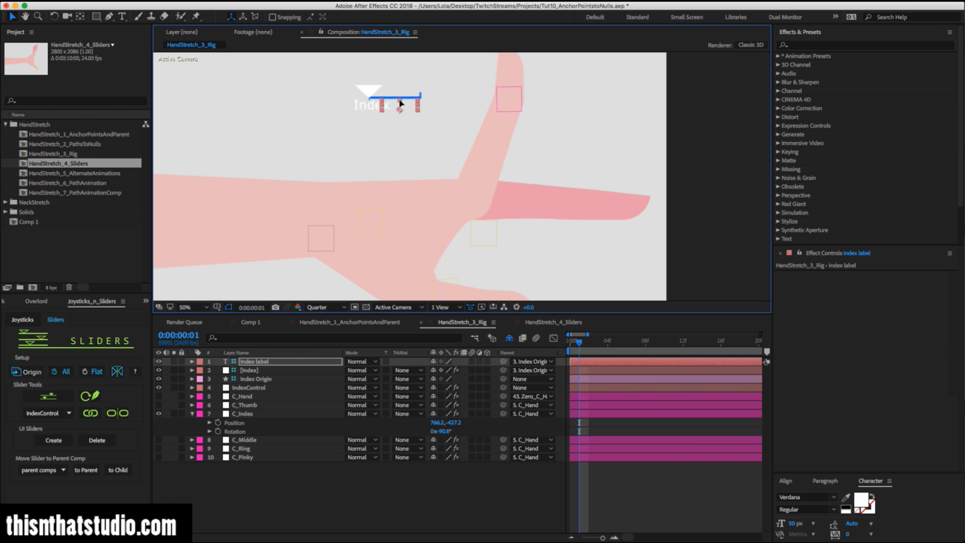
left_click_drag(400, 103, 394, 105)
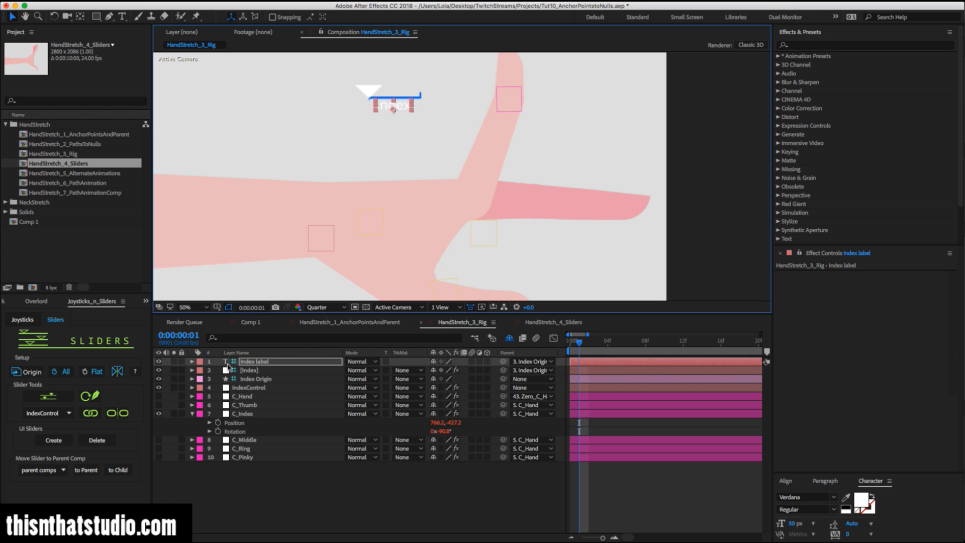
left_click(182, 362)
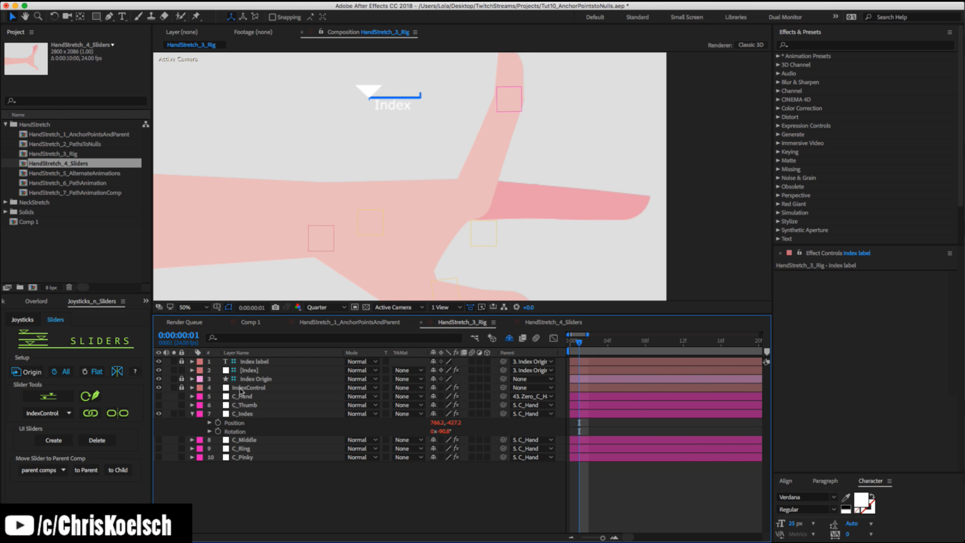
Turn off IndexControl's visibility and shy the Index label, Index Origin and IndexControl layers out of the timeline.
left_click(158, 387)
left_click(434, 361)
left_click(434, 370)
left_click(433, 370)
Test the Index slider by sliding its arrow along the track and back to near the start.
left_click(269, 361)
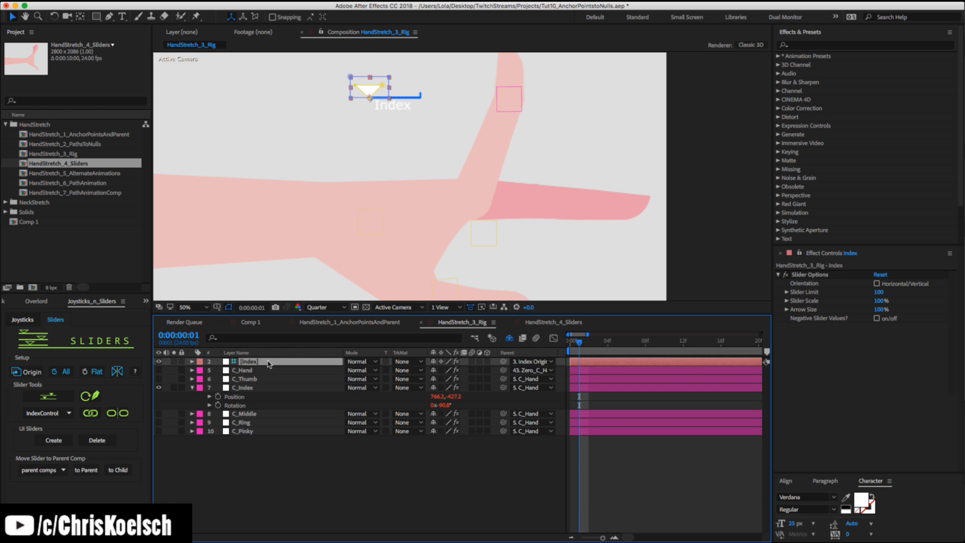
mouse_move(365, 93)
left_mouse_down()
mouse_move(418, 92)
mouse_move(351, 89)
left_mouse_up()
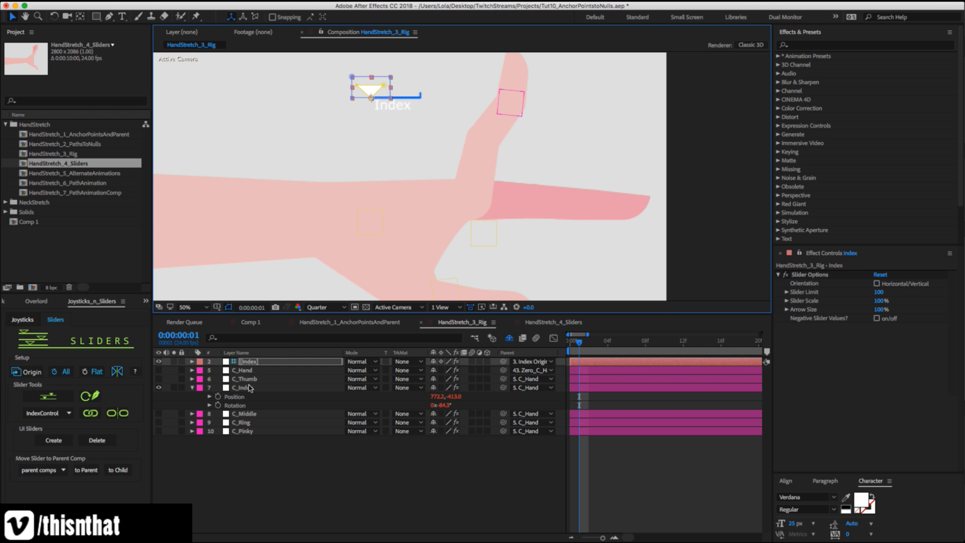
left_click(250, 388)
Reveal the C_Middle controller, go to the first frame, and move and rotate it so the middle finger curls down below the index finger.
left_click(249, 379)
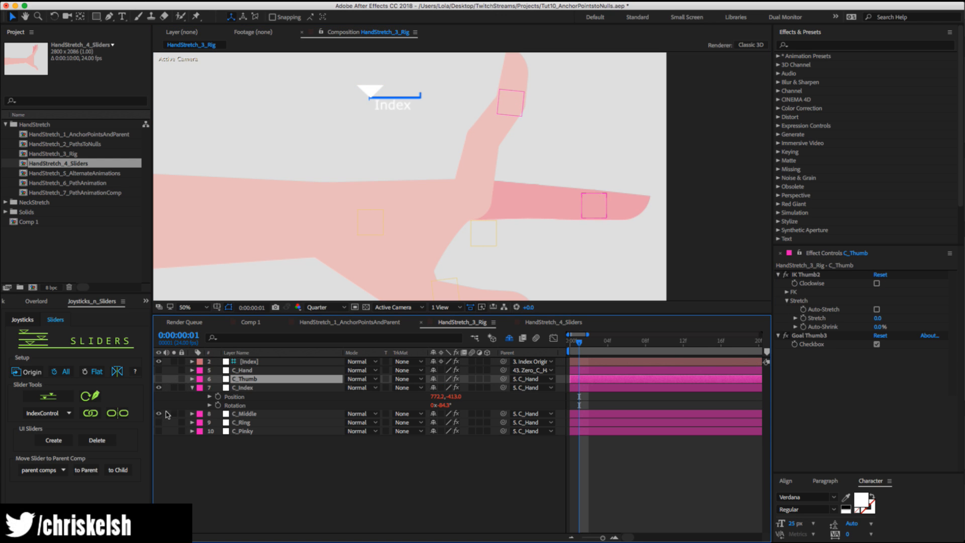
left_click(243, 412)
left_click_drag(577, 346, 570, 346)
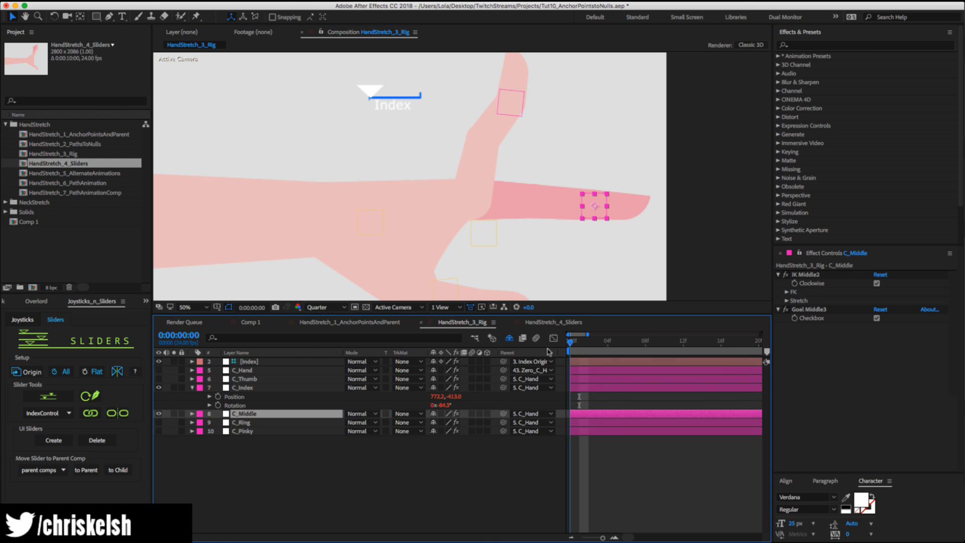
left_click_drag(606, 205, 537, 257)
key("w")
key("v")
key("w")
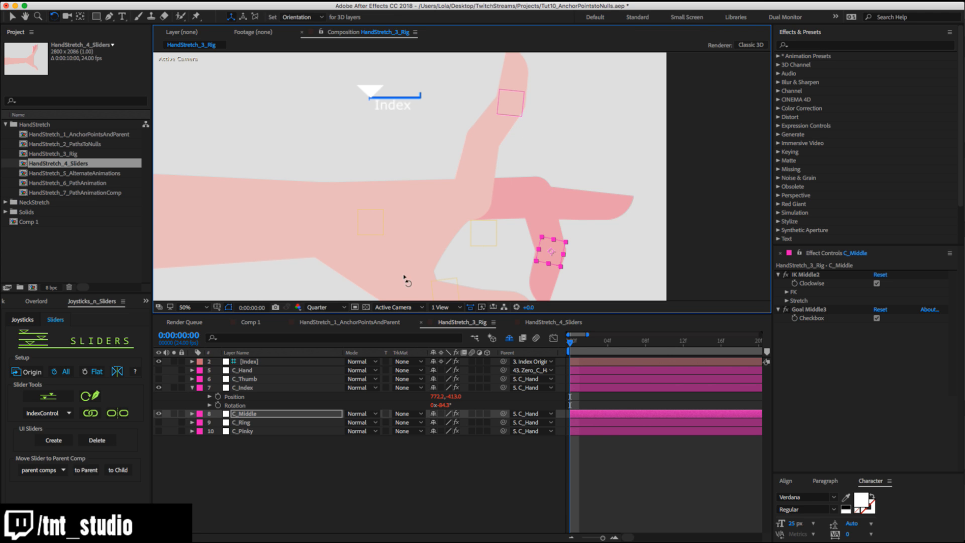
Switch to the HandStretch_4_Sliders composition, deselect its layers and preview the slider-driven hand animation.
left_click(537, 320)
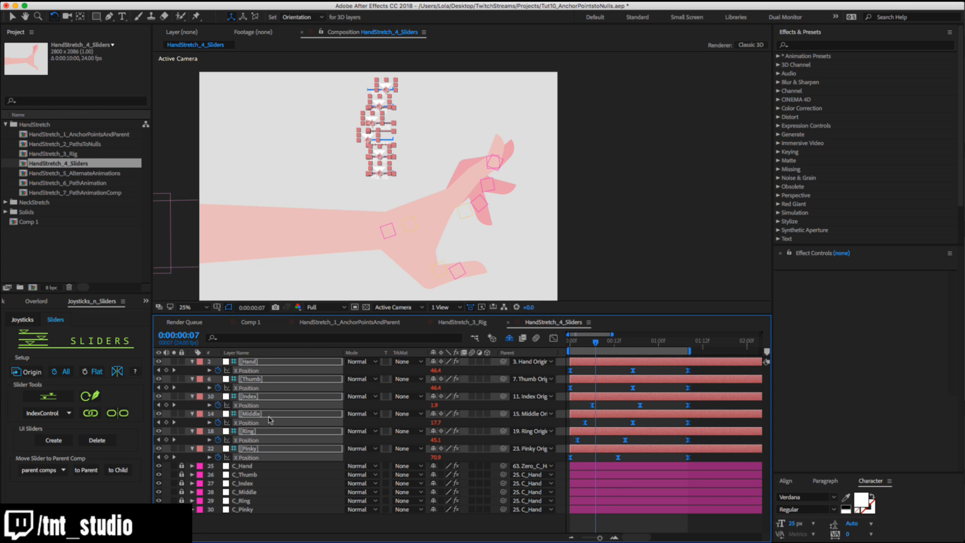
left_click(337, 525)
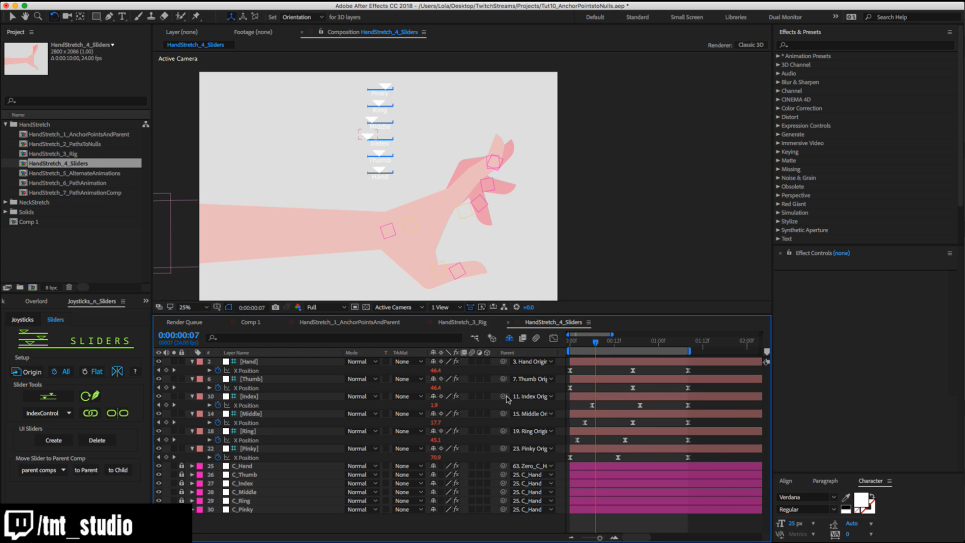
key("space")
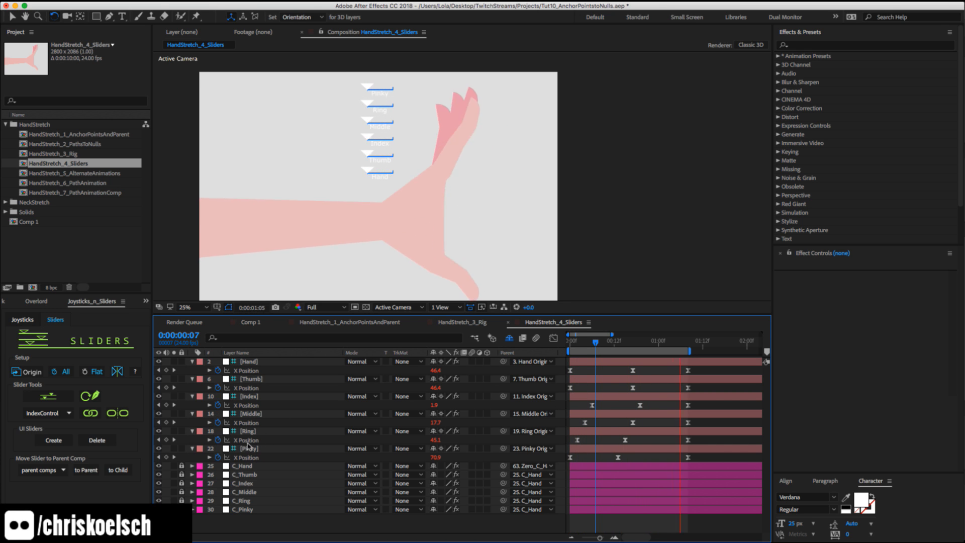
key("space")
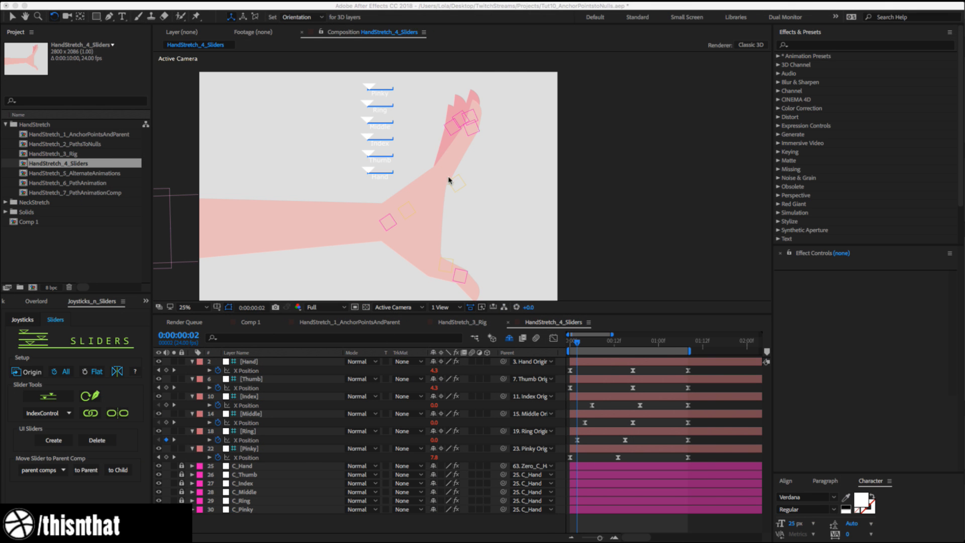
Open the HandStretch_5_AlternateAnimations composition, preview its pointing-hand animation from the first frame, and save the project.
left_click(102, 173)
double_click(102, 173)
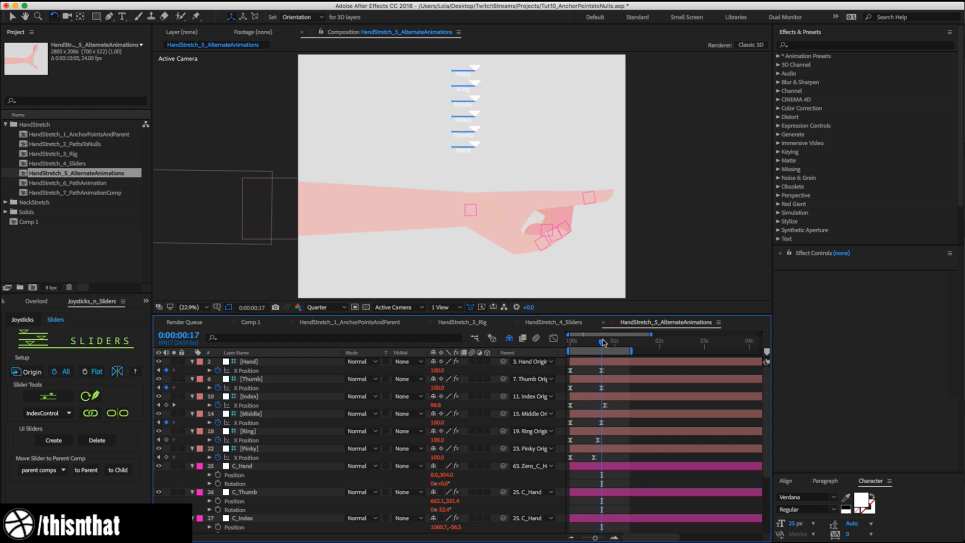
key("space")
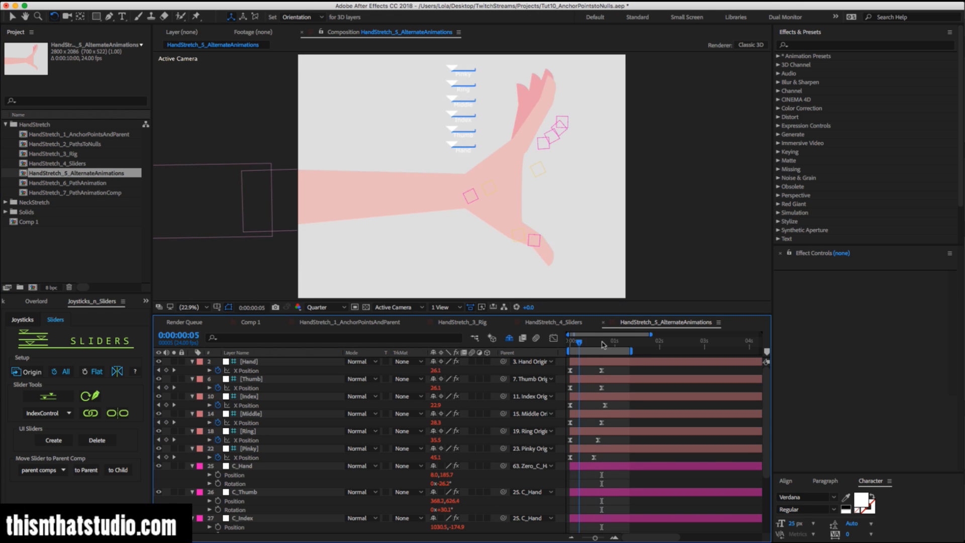
key("space")
key("space")
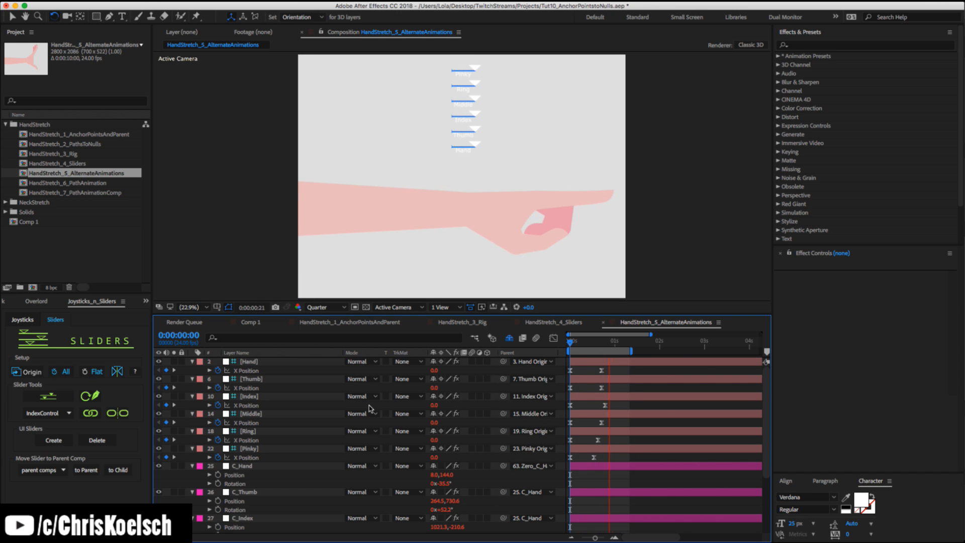
key("space")
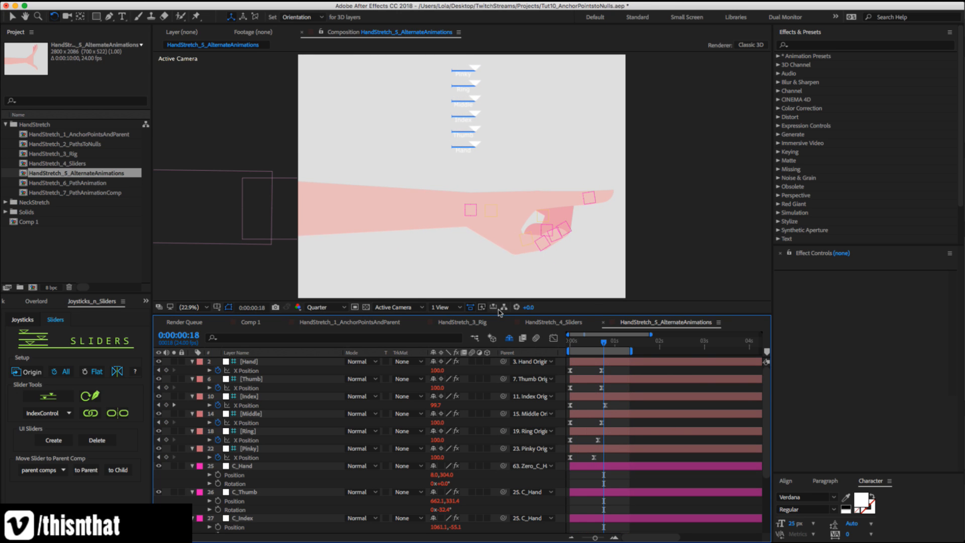
key("super+s")
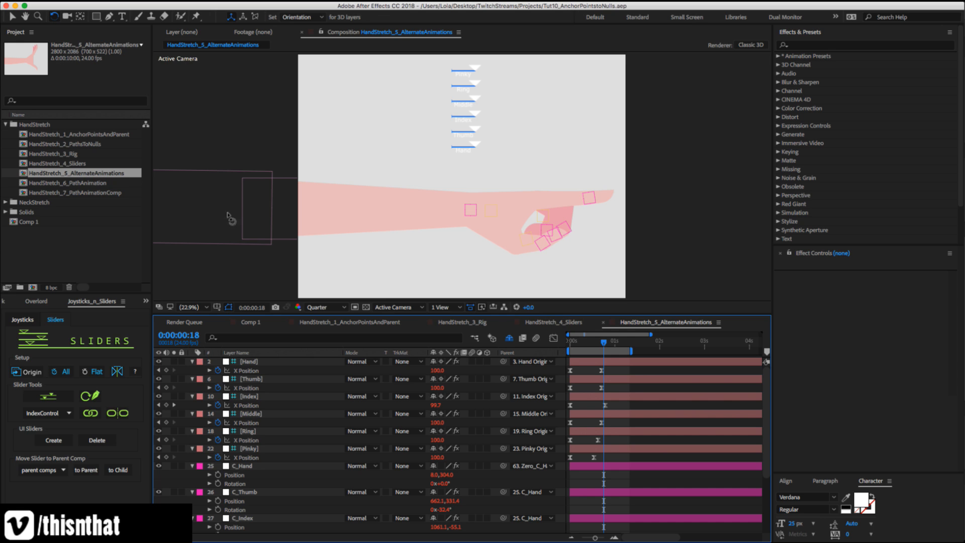
Open the HandStretch_6_PathAnimation composition and scrub its hand animation back to the first frame.
double_click(67, 183)
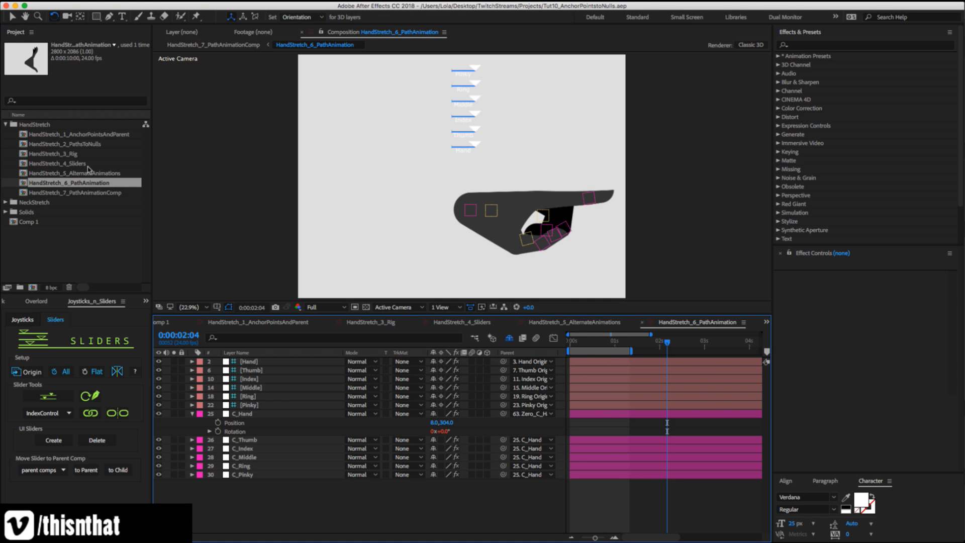
left_click(590, 344)
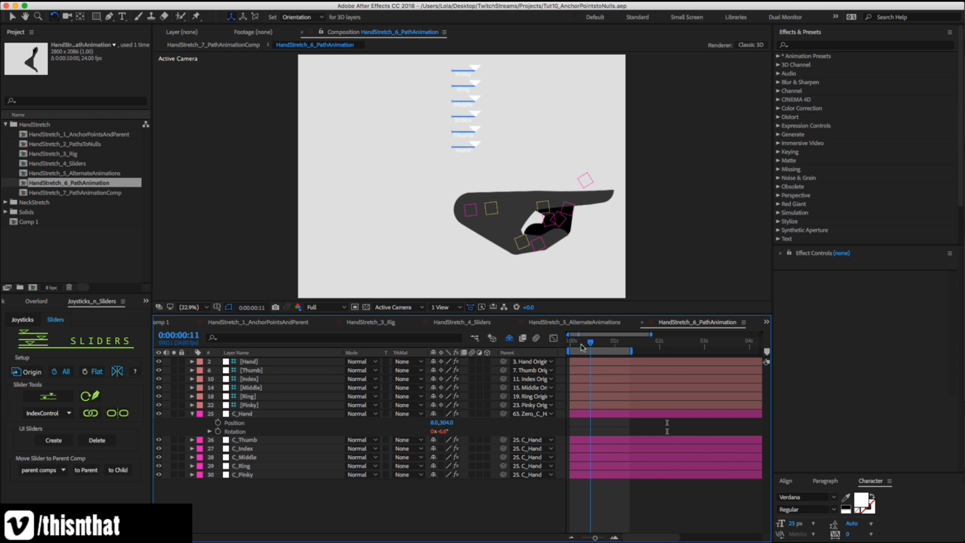
left_click_drag(581, 347, 569, 343)
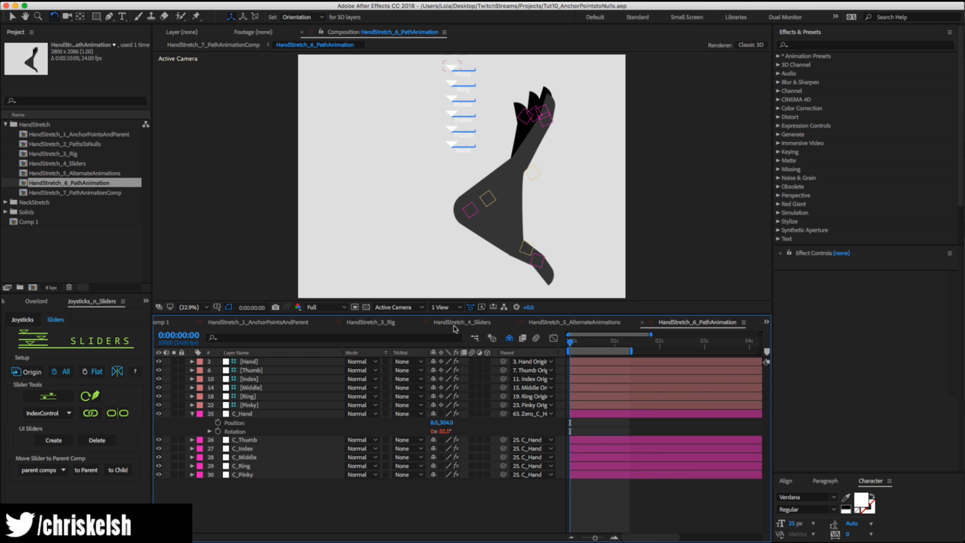
Reveal and unlock the hand shape layers to inspect the fill color of SkinStretch through Index1, relock them and hide the shy layers again.
left_click(509, 338)
scroll(300, 417, "down", 6)
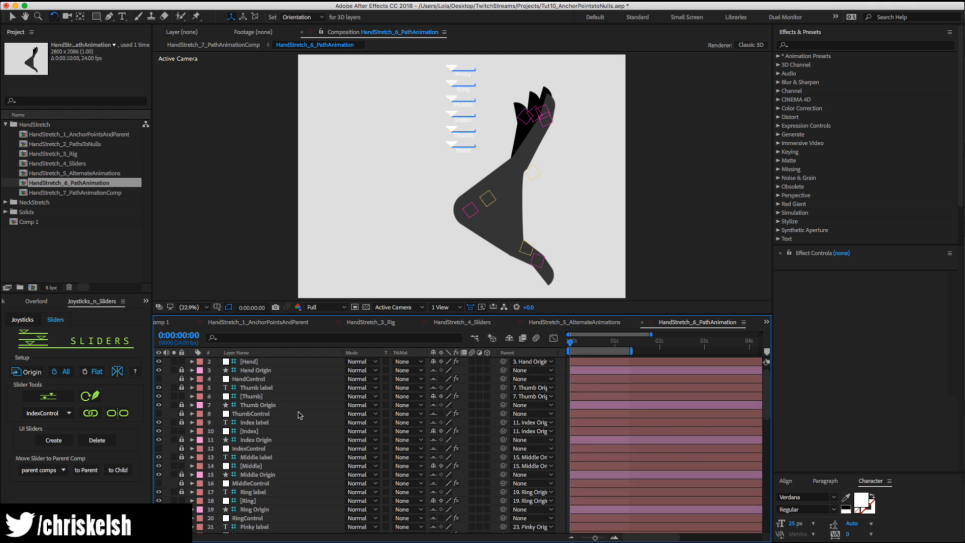
scroll(300, 417, "down", 4)
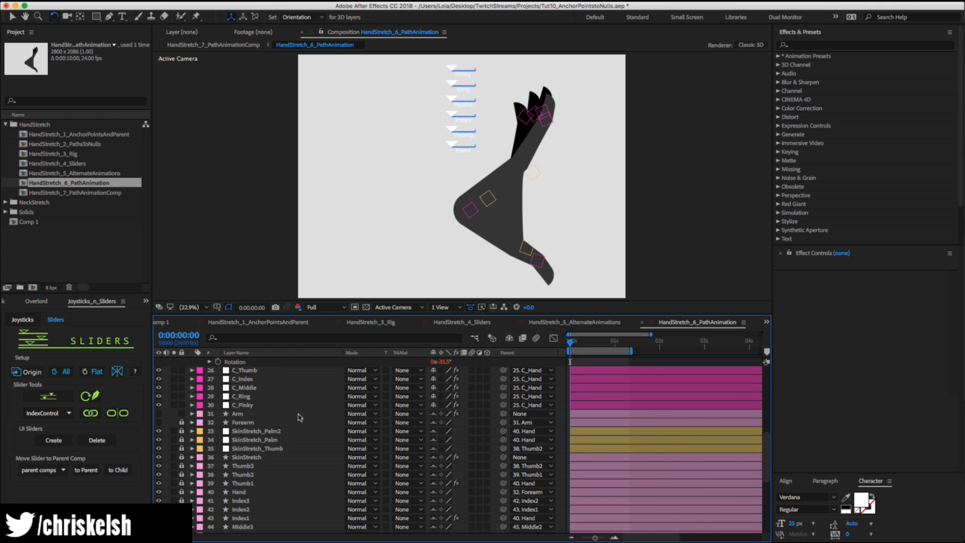
left_click_drag(181, 399, 181, 498)
left_click(237, 405)
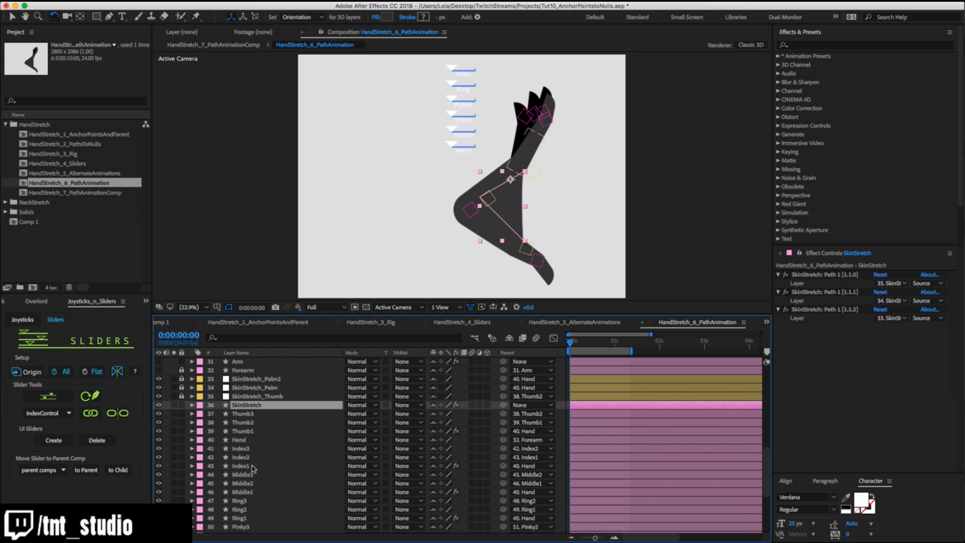
left_click(254, 467, "shift")
left_click(388, 18)
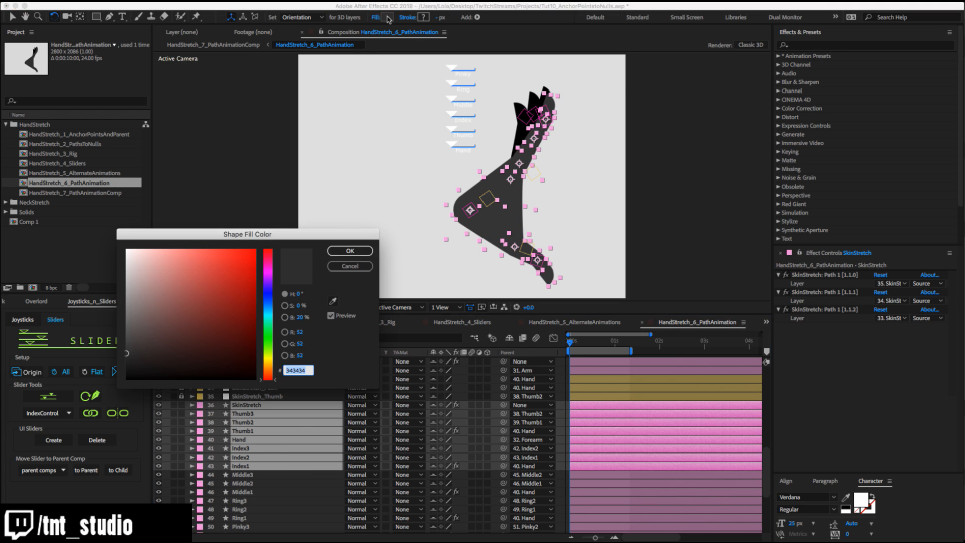
left_click(357, 267)
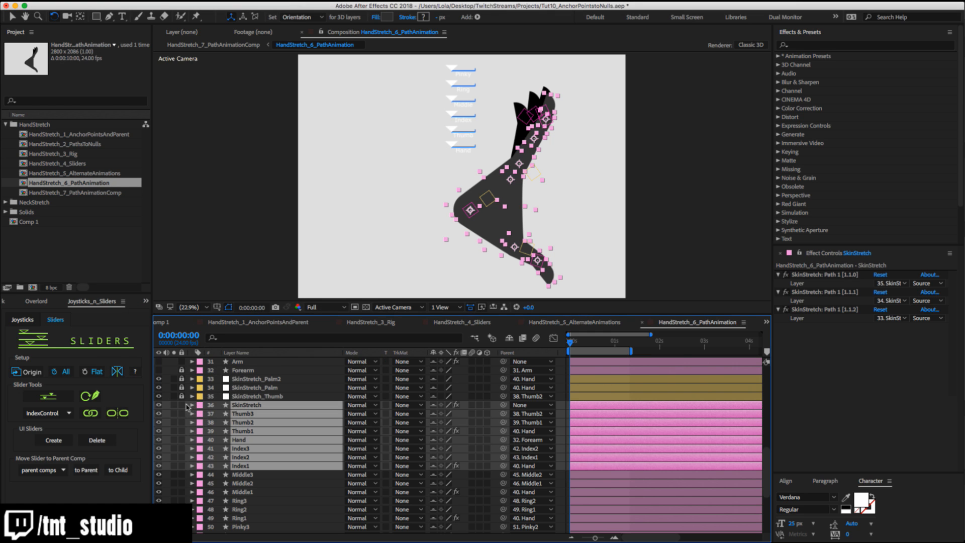
left_click_drag(182, 405, 182, 502)
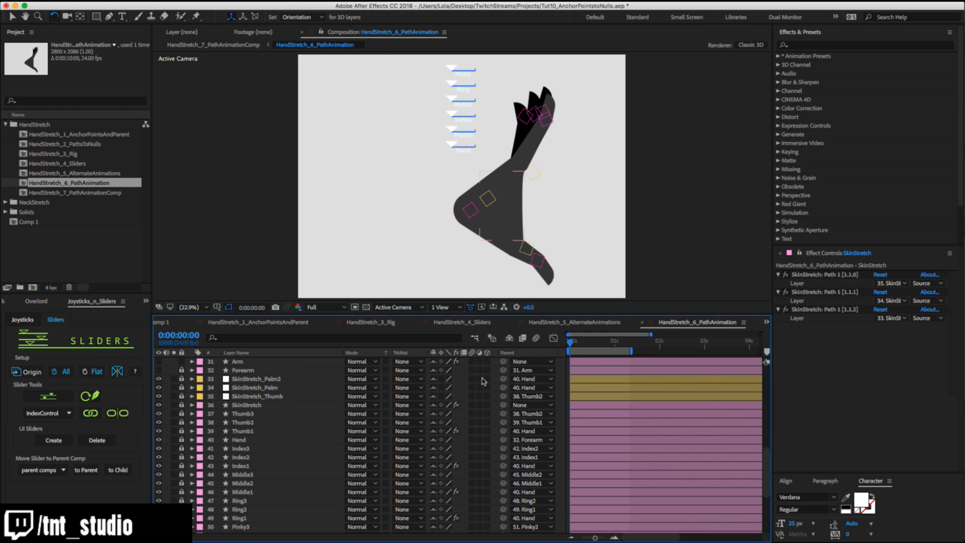
left_click(509, 339)
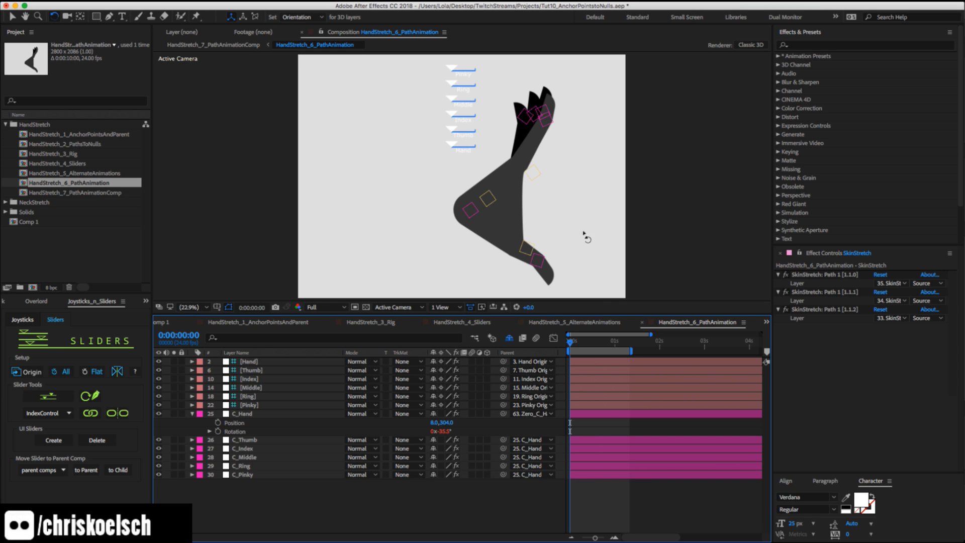
Check the hand pose at frame 13, and open the HandStretch_7_PathAnimationComp composition at its first frame.
left_click(594, 344)
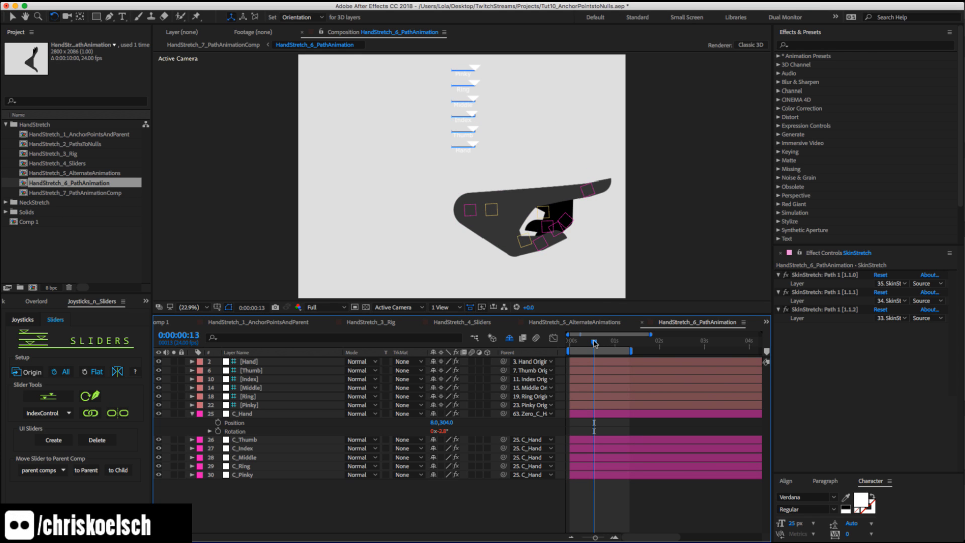
double_click(84, 193)
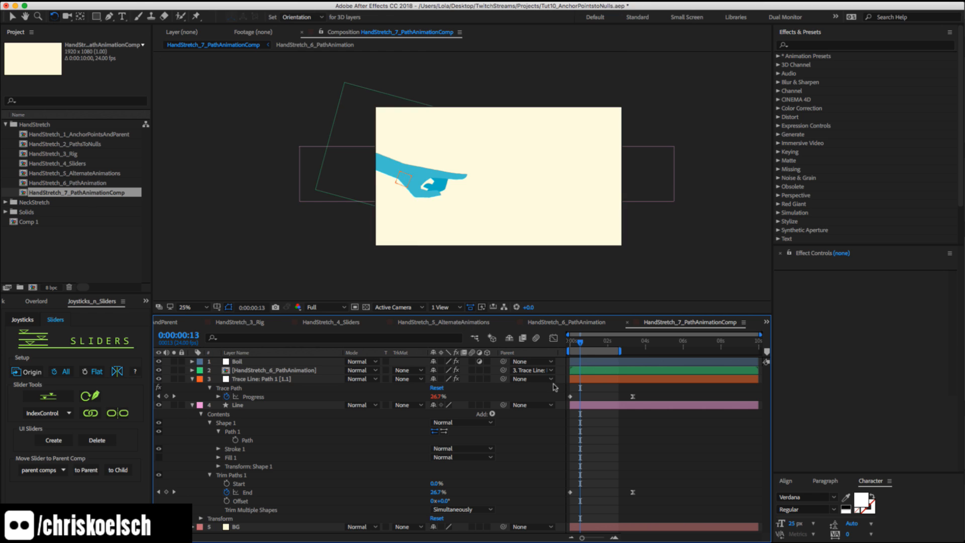
left_click_drag(576, 343, 570, 343)
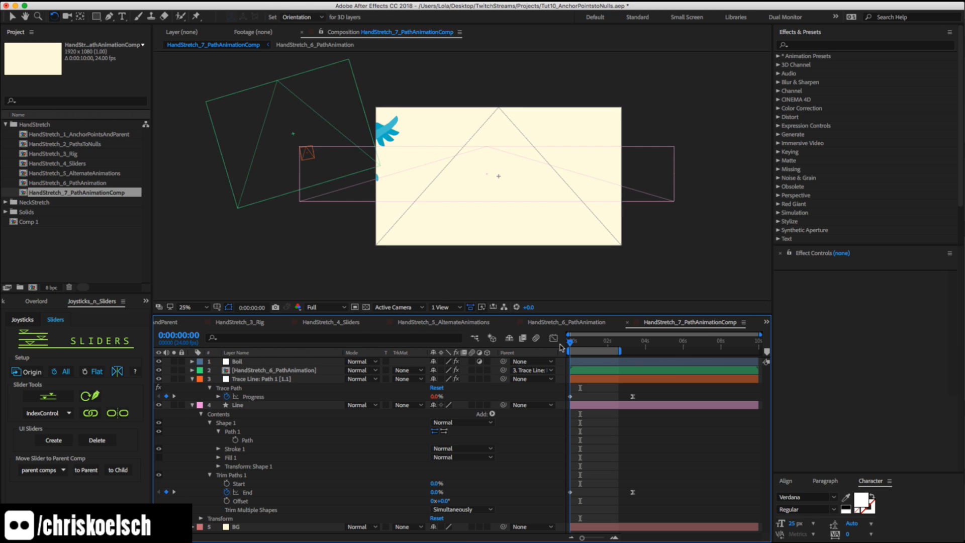
Set the viewer to Quarter resolution, fit the composition to the view, and preview the arm's path animation.
left_click(326, 307)
left_click(327, 361)
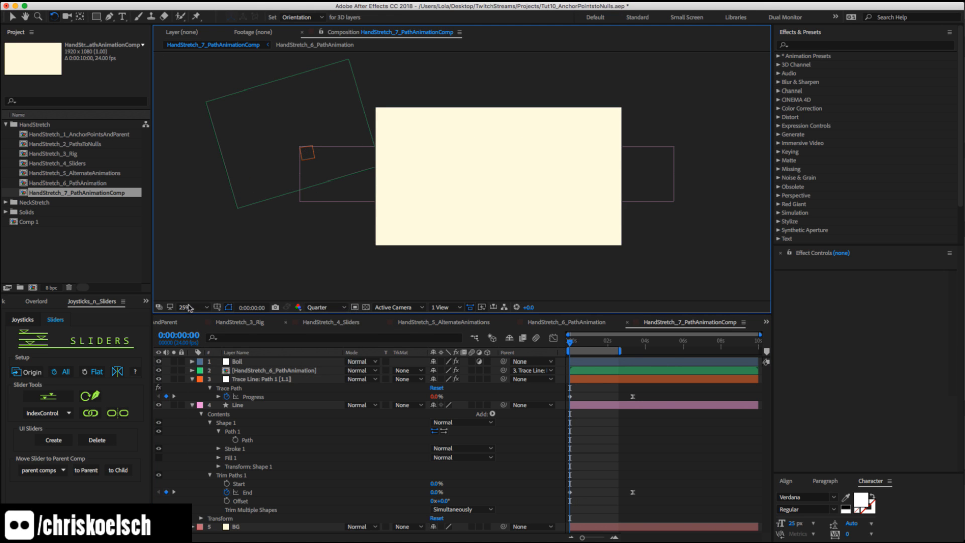
left_click(191, 307)
left_click(193, 315)
key("space")
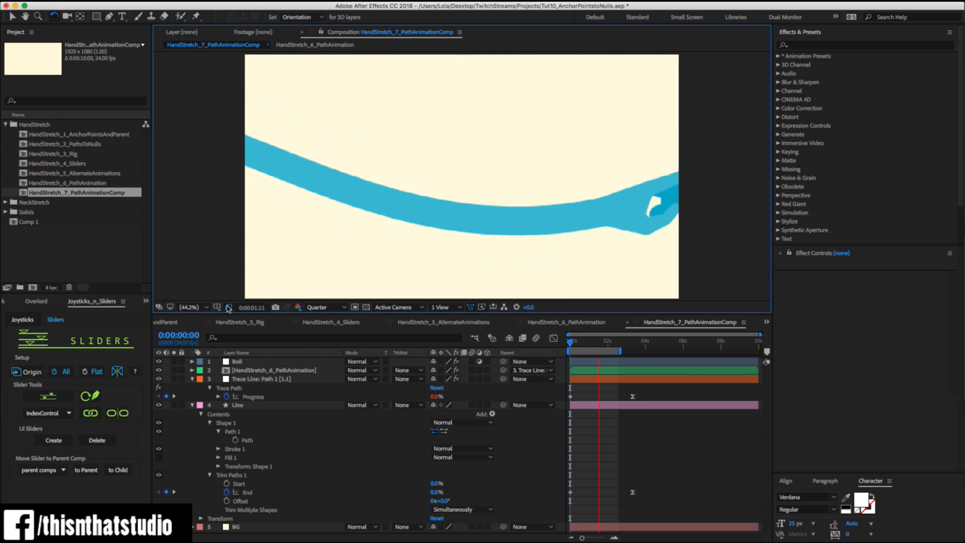
Stop at 0:00:01:06 and collapse the properties of the Trace Line and Line layers.
left_click(593, 342)
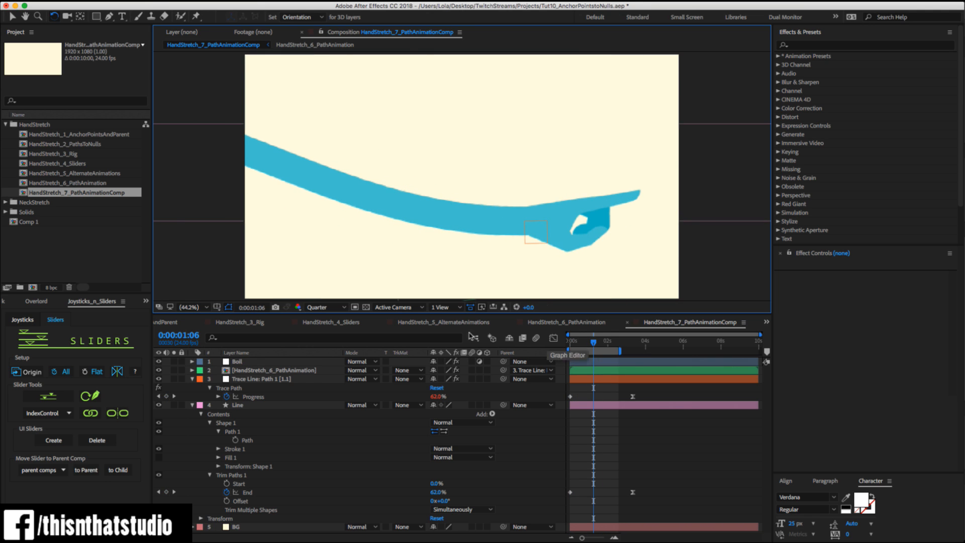
left_click(192, 378)
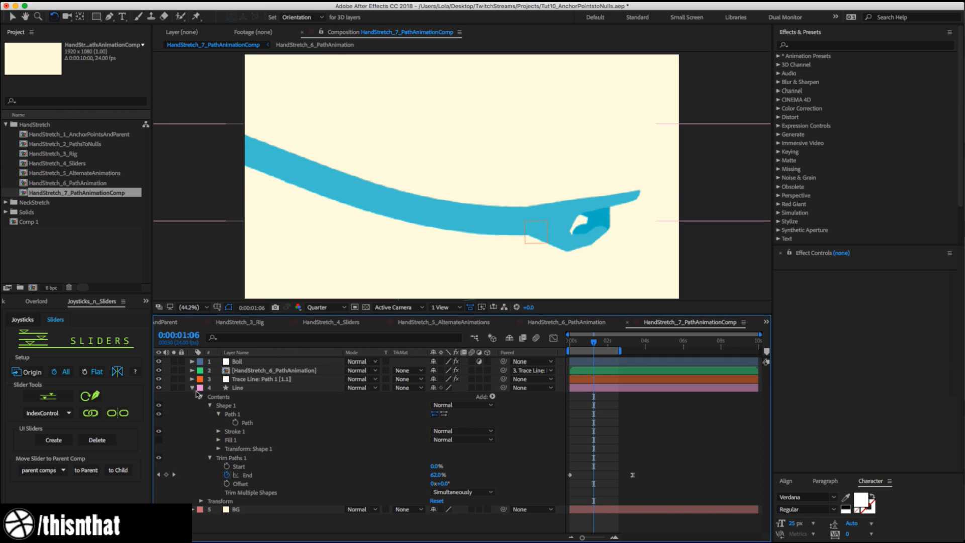
left_click(192, 387)
left_click(314, 0)
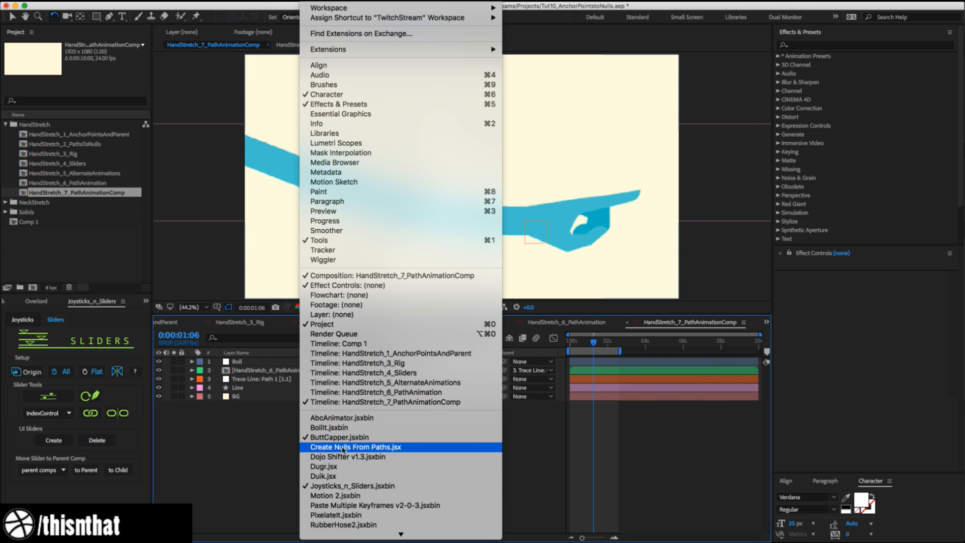
left_click(251, 451)
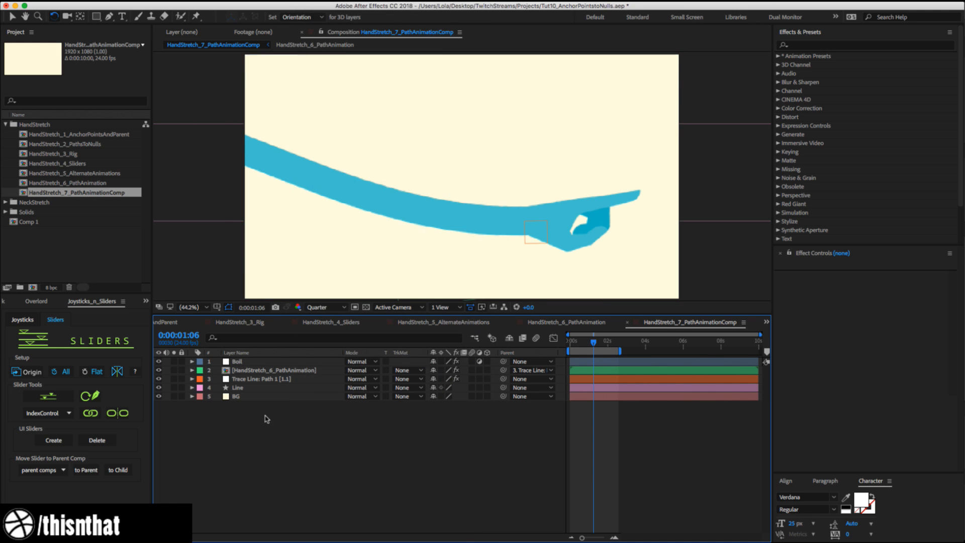
left_click(240, 388)
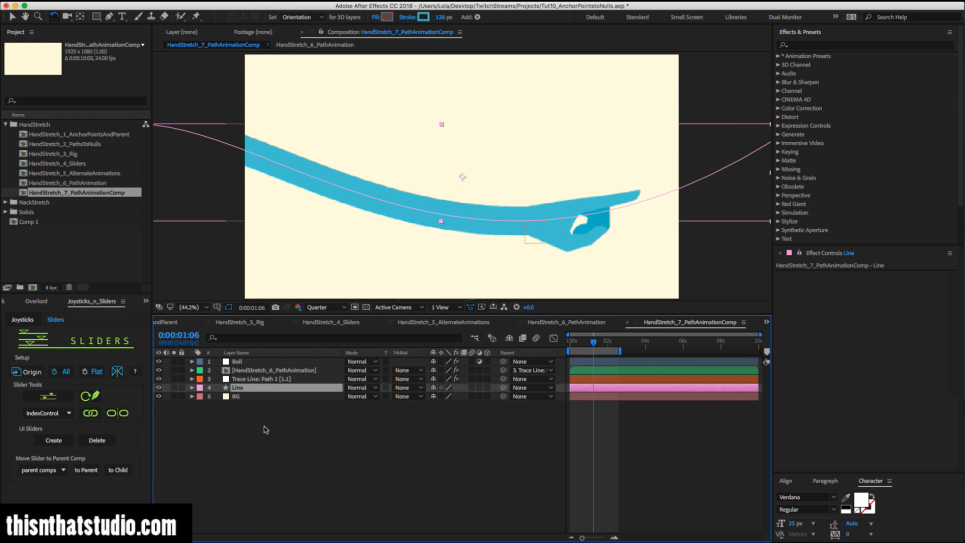
left_click(240, 428)
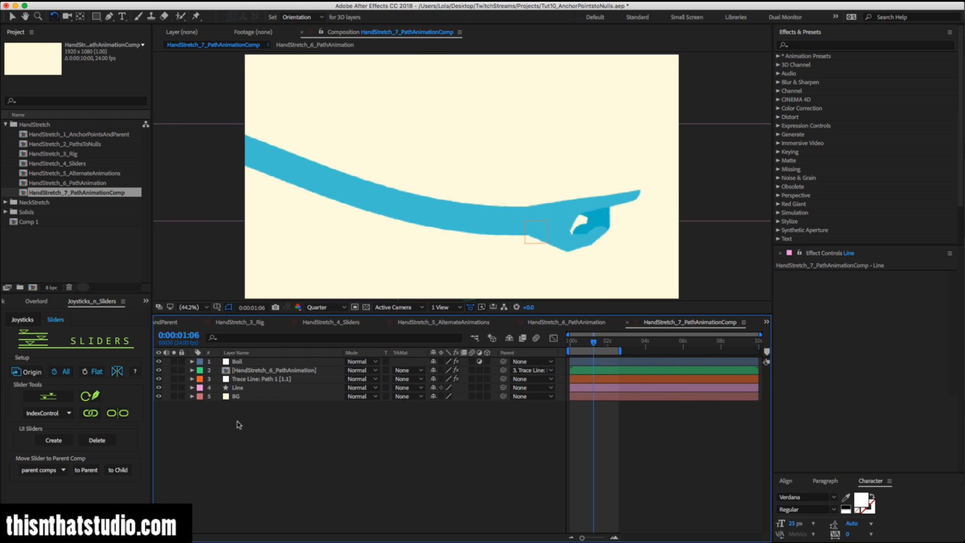
right_click(265, 426)
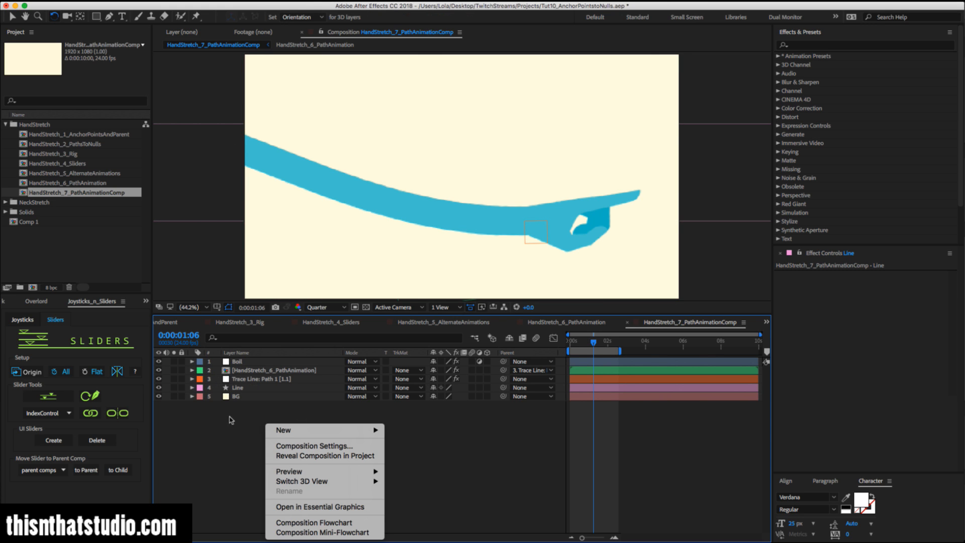
left_click(240, 417)
right_click(240, 416)
mouse_move(280, 427)
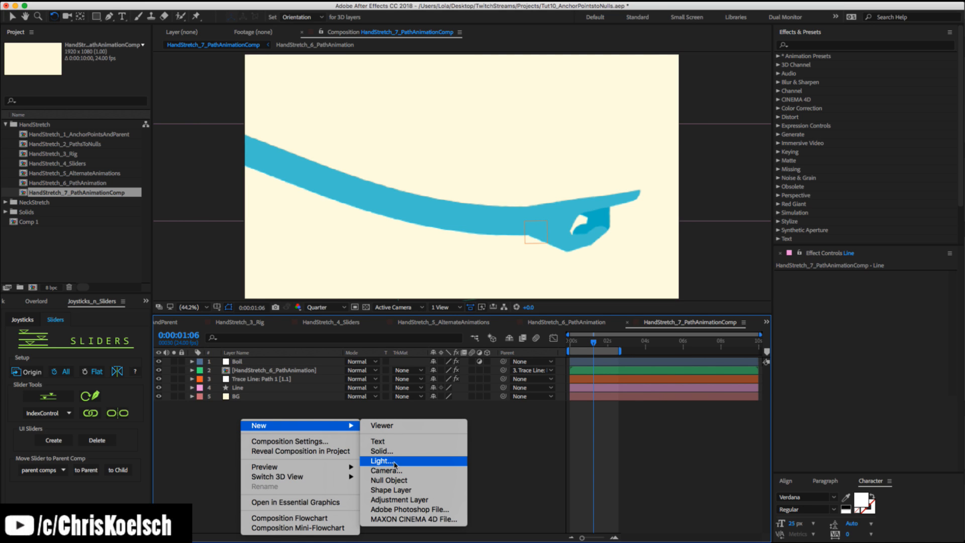
left_click(182, 434)
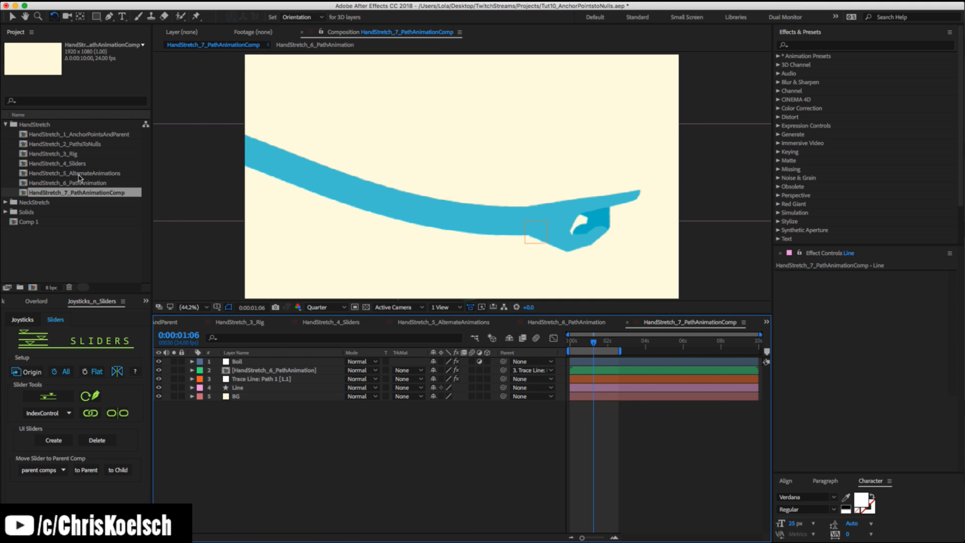
Open the HandStretch_5_AlternateAnimations composition and scrub through its hand animation.
left_click(83, 173)
double_click(83, 173)
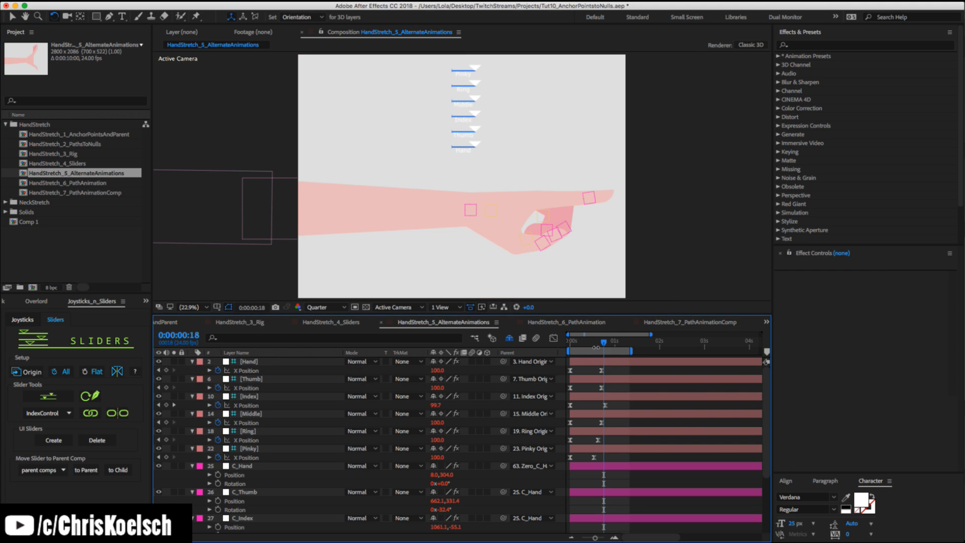
mouse_move(583, 344)
left_mouse_down()
mouse_move(632, 342)
mouse_move(562, 342)
mouse_move(583, 343)
left_mouse_up()
Duplicate the HandStretch_4_Sliders composition, rename the copy HandStretch_Open, and open it.
double_click(81, 164)
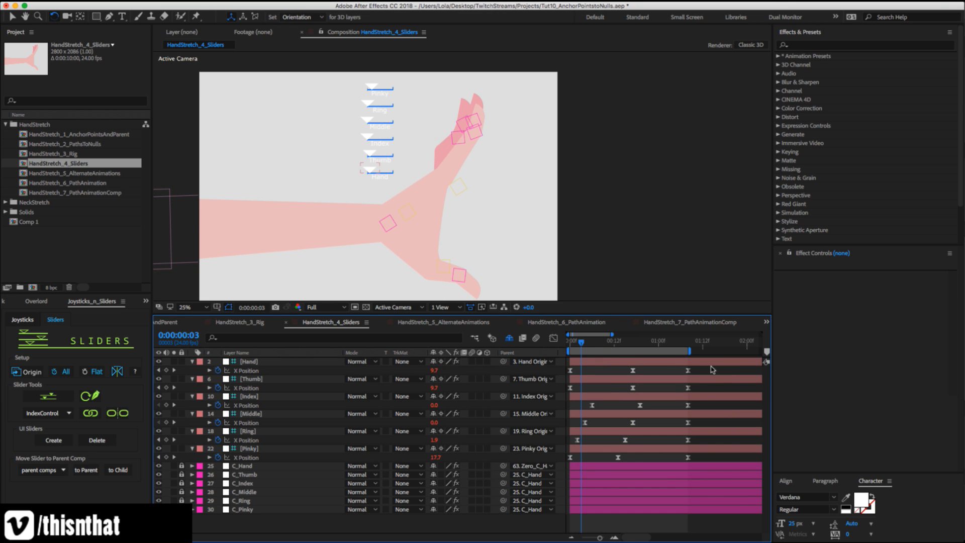
left_click(74, 167)
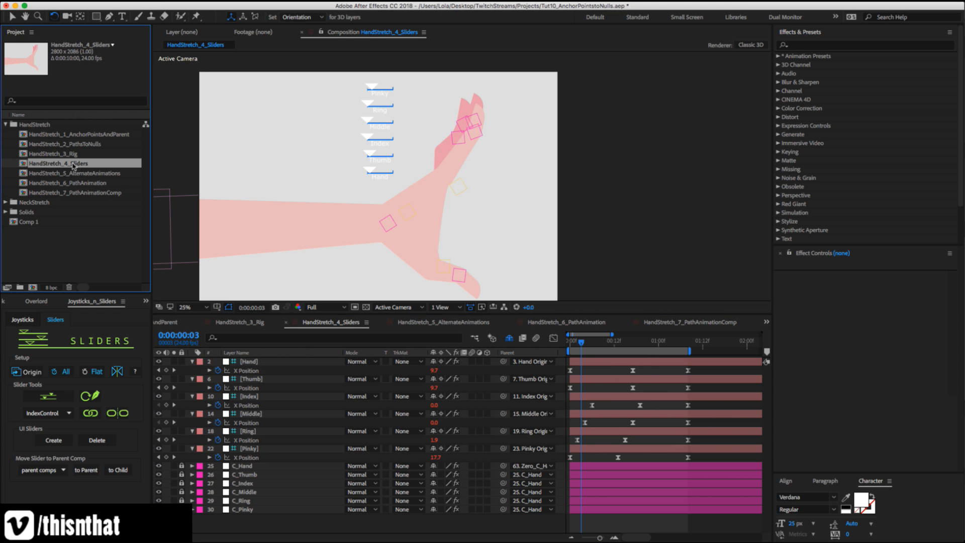
key("super+d")
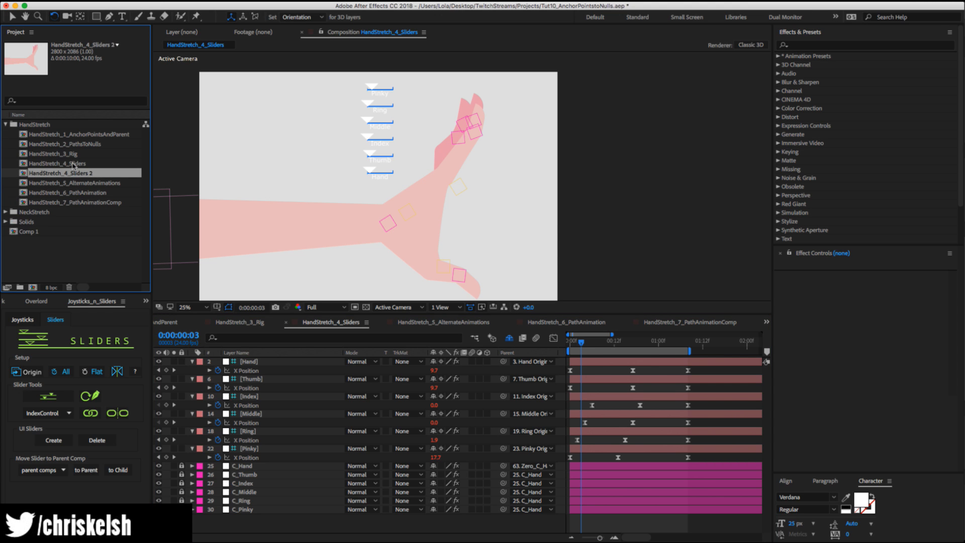
key("Return")
key("Right")
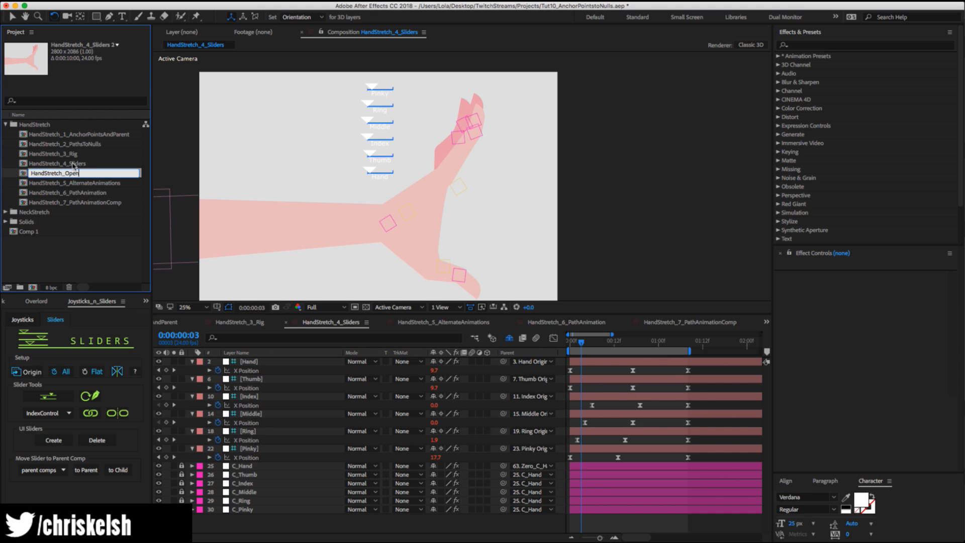
key("Return")
double_click(62, 204)
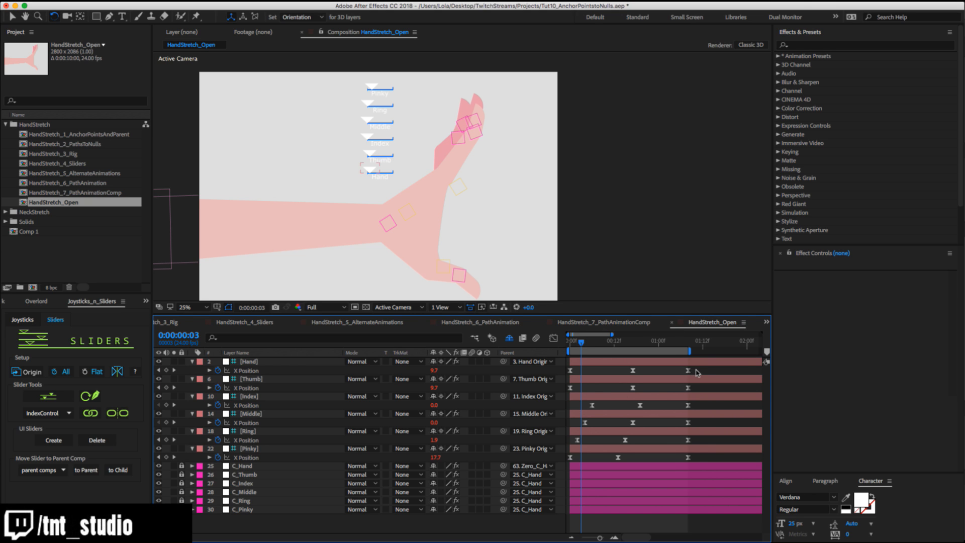
Delete the first X Position keyframe of each of the six hand and finger sliders in HandStretch_Open.
left_click_drag(698, 368, 670, 466)
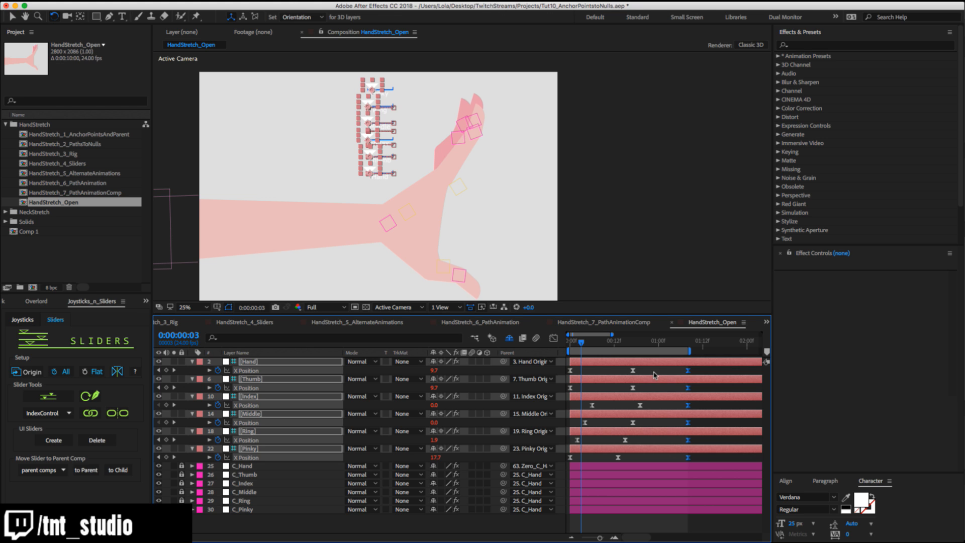
left_click_drag(625, 342, 659, 340)
left_click_drag(598, 369, 564, 462)
key("Delete")
left_click_drag(699, 371, 616, 460)
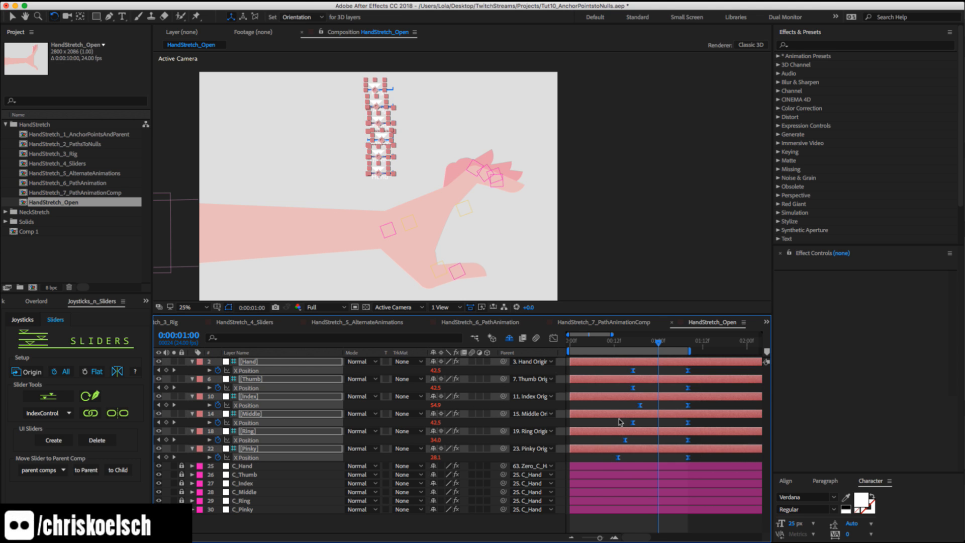
Preview the hand opening from the start and extend the work area's end past the last keyframes.
key("Home")
key("space")
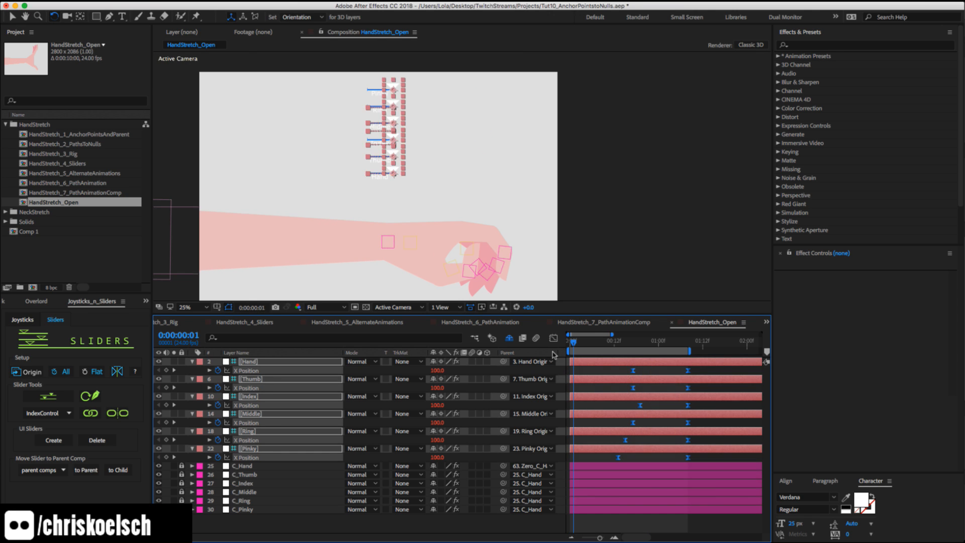
key("space")
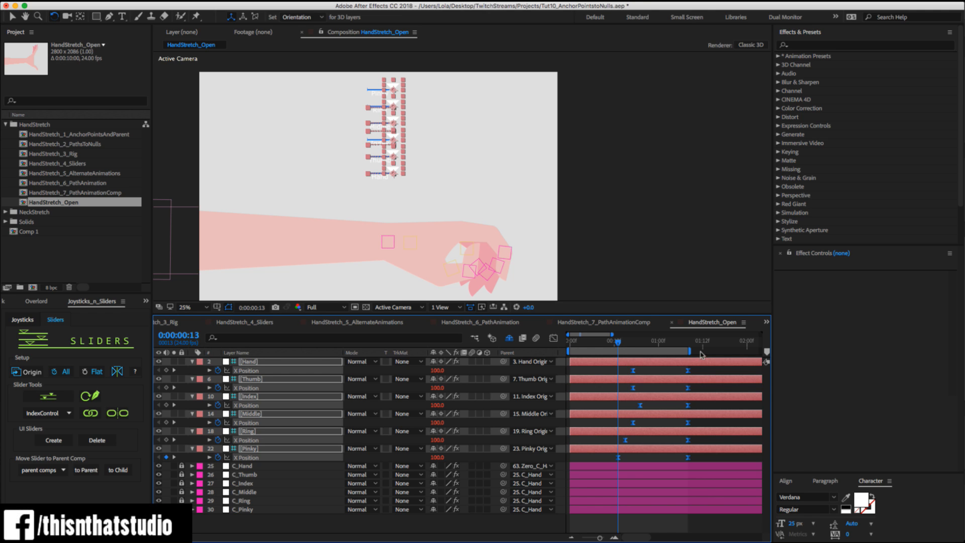
left_click_drag(692, 350, 725, 351)
left_click(695, 408)
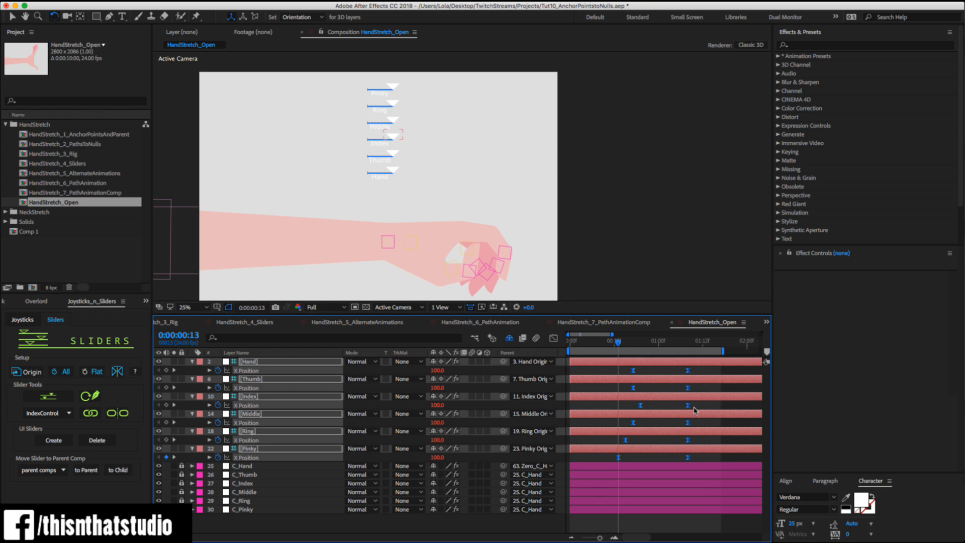
Stagger the sliders' last keyframes: Index to about 0:00:01:12, Middle and Thumb to 0:00:01:10, and Ring to 0:00:01:09.
left_click_drag(689, 406, 702, 406)
left_click(689, 422)
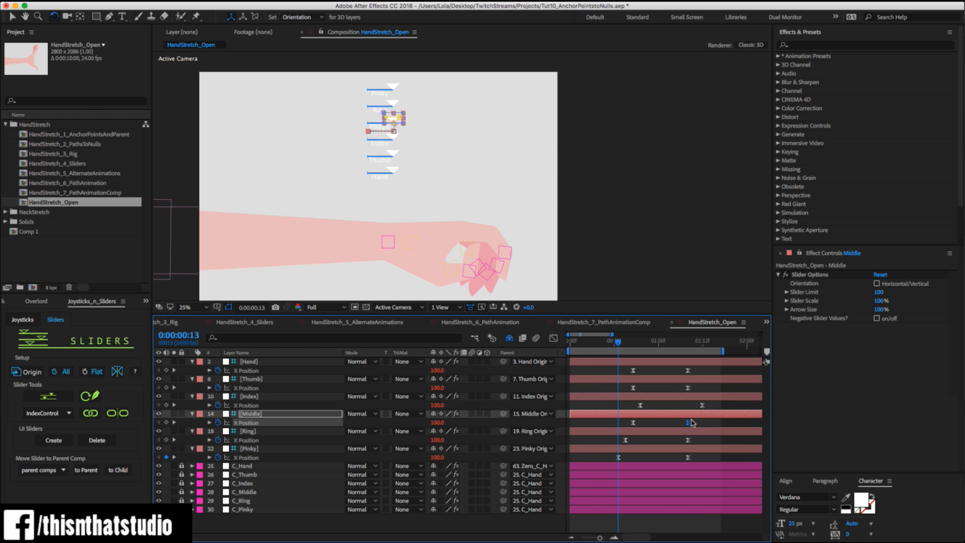
left_click_drag(689, 441, 694, 441)
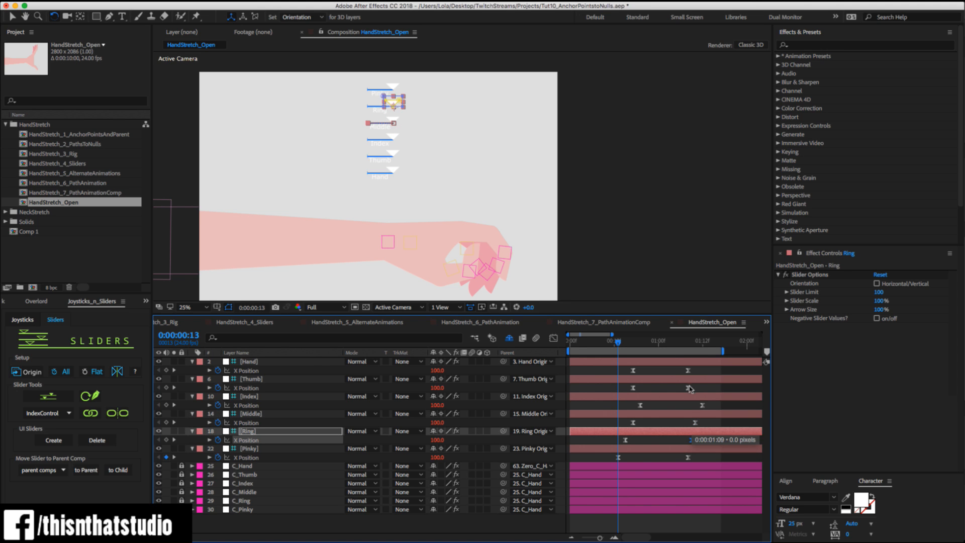
left_click(689, 389)
left_click_drag(692, 392, 695, 389)
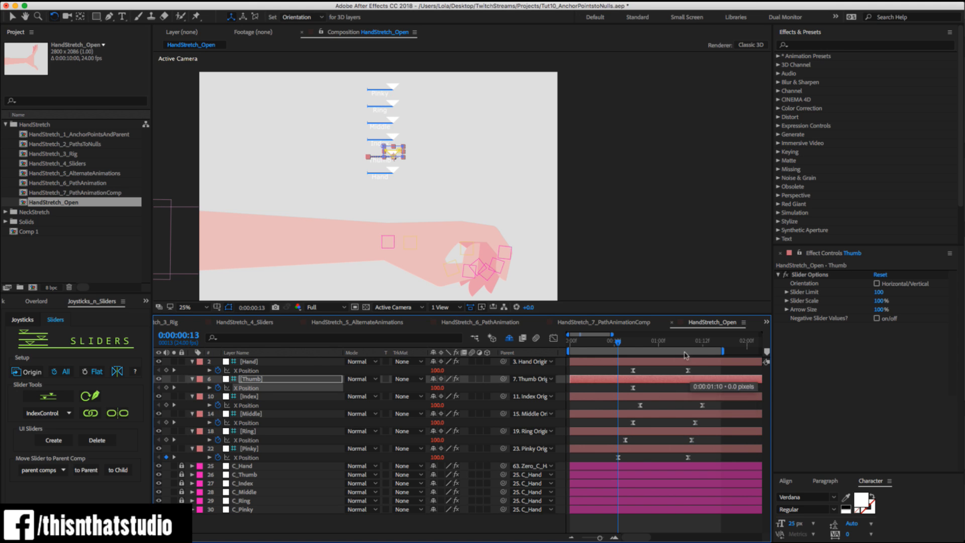
Preview the staggered motion, park at 0:00:01:07, and select the Index slider with the Selection tool.
left_click(677, 343)
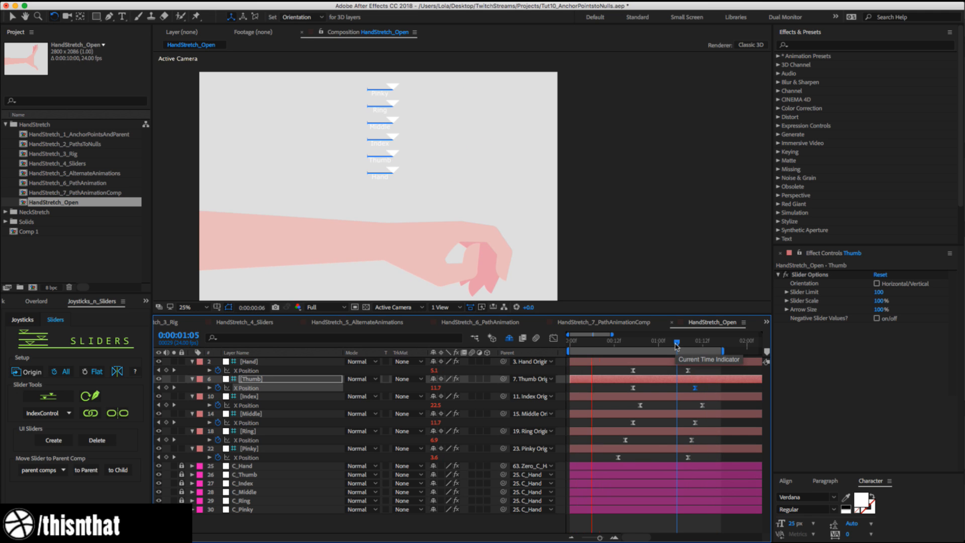
left_click_drag(676, 343, 685, 343)
key("v")
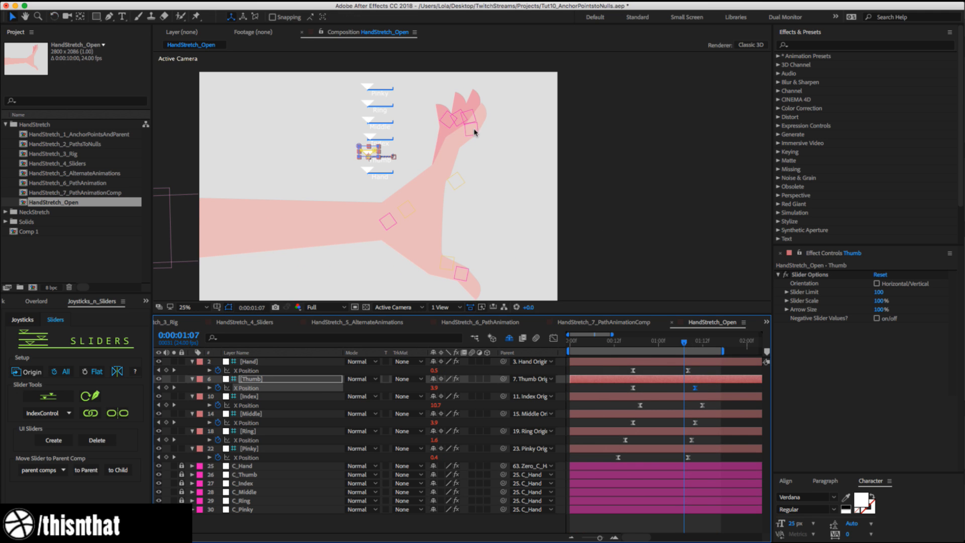
left_click(471, 133)
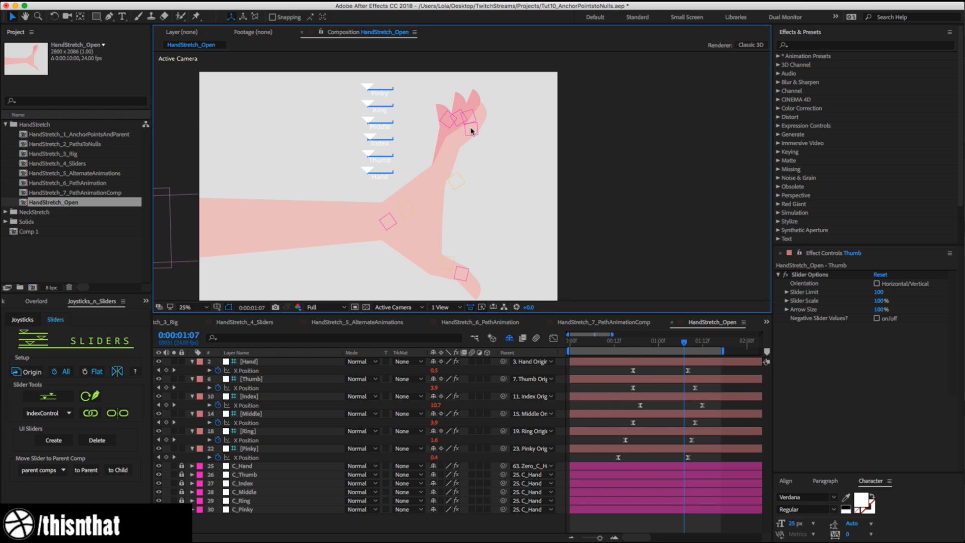
left_click(369, 140)
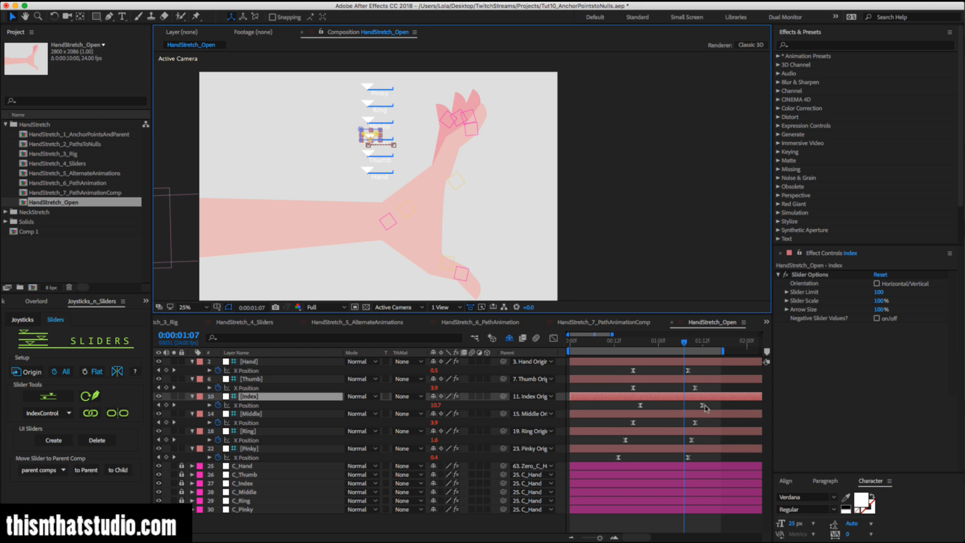
Adjust the easing into the Index slider's last X Position keyframe in the Graph Editor.
key("u")
key("u")
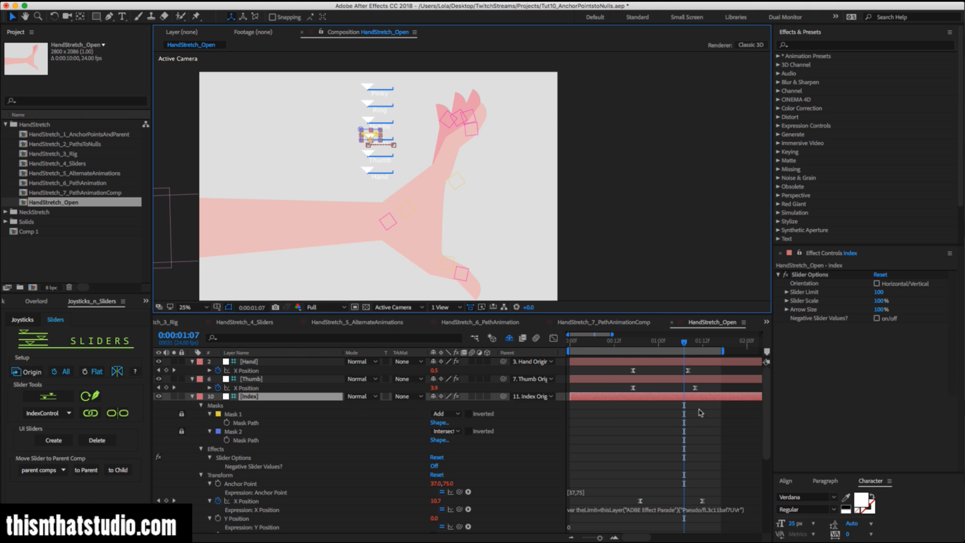
key("u")
left_click(702, 409)
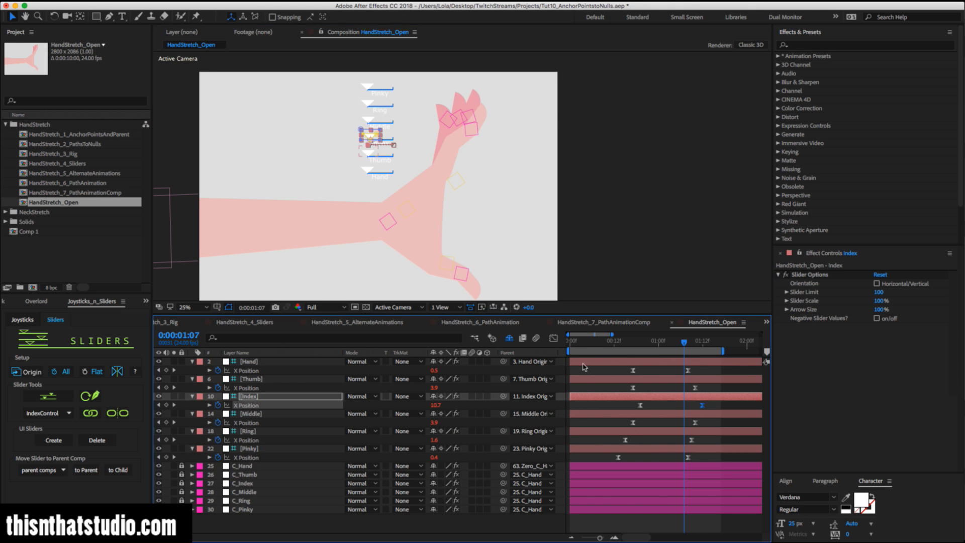
left_click(553, 338)
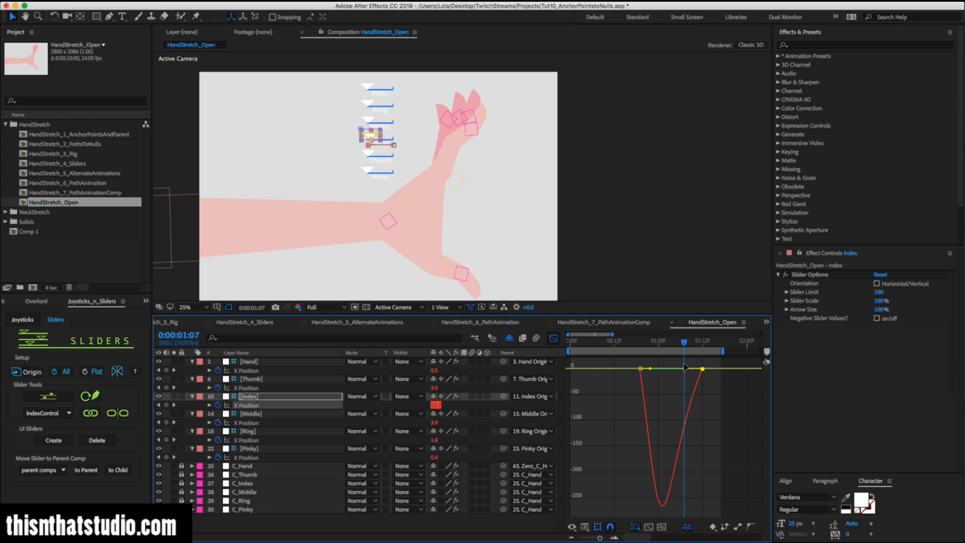
left_click(554, 338)
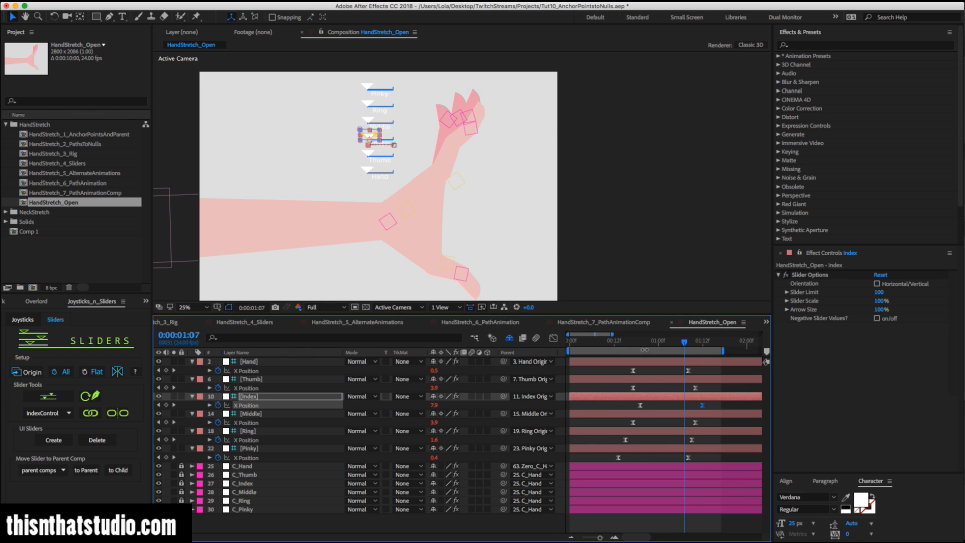
Check the hand's motion at 0:00:01:01 and show the hidden shy layers in the timeline.
key("space")
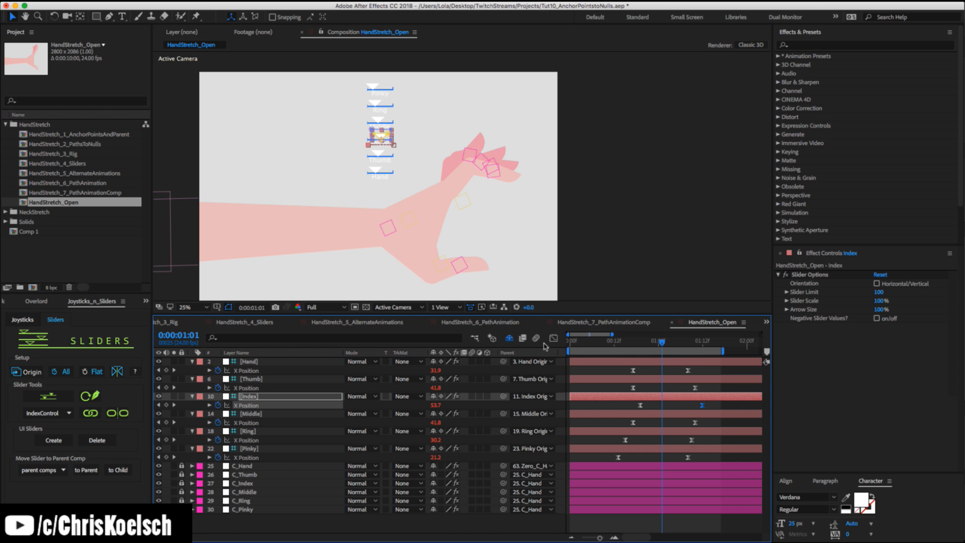
left_click(509, 338)
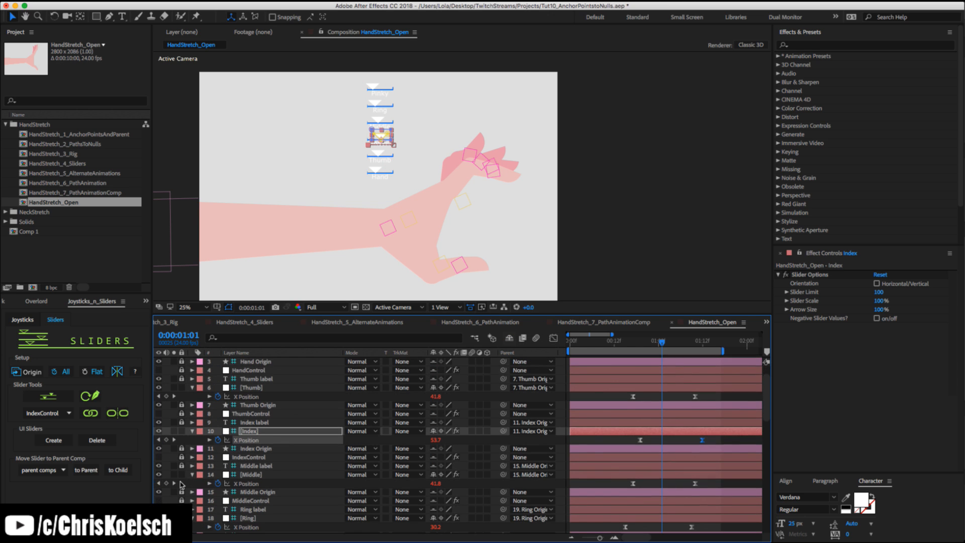
Hide the Arm and Forearm layers so only the hand artwork is displayed.
scroll(182, 484, "down", 10)
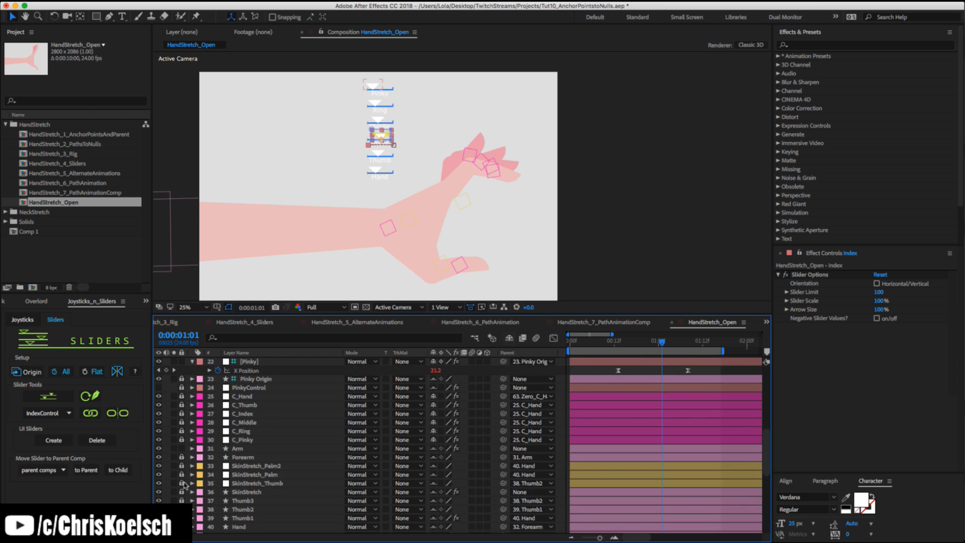
left_click(159, 457)
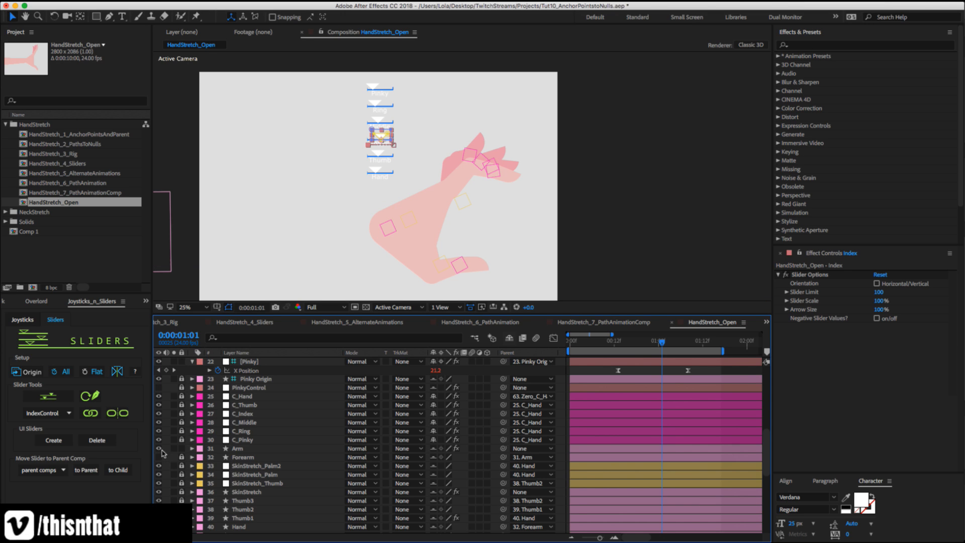
left_click(159, 449)
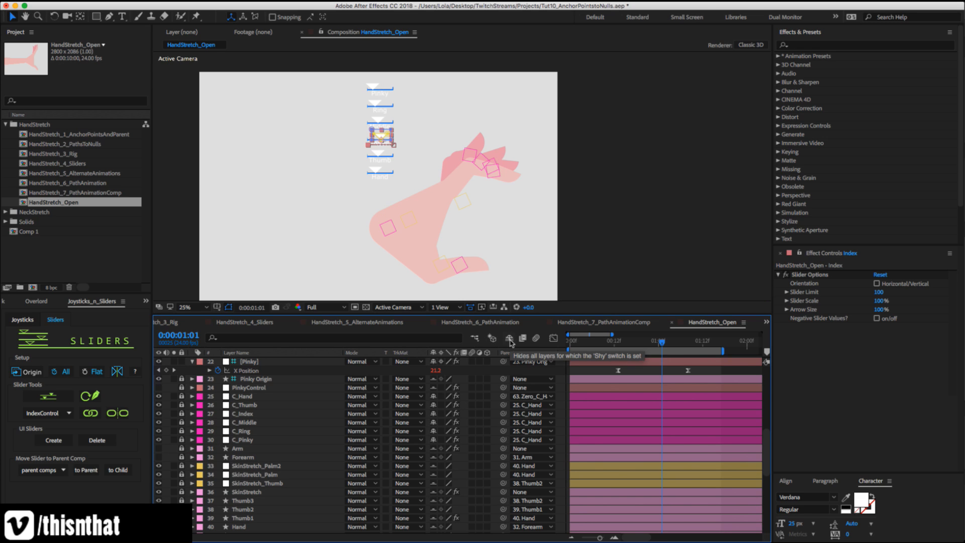
Unlock the layers from SkinStretch to Index1 and set their shape fill to dark grey 383737.
scroll(209, 482, "down", 3)
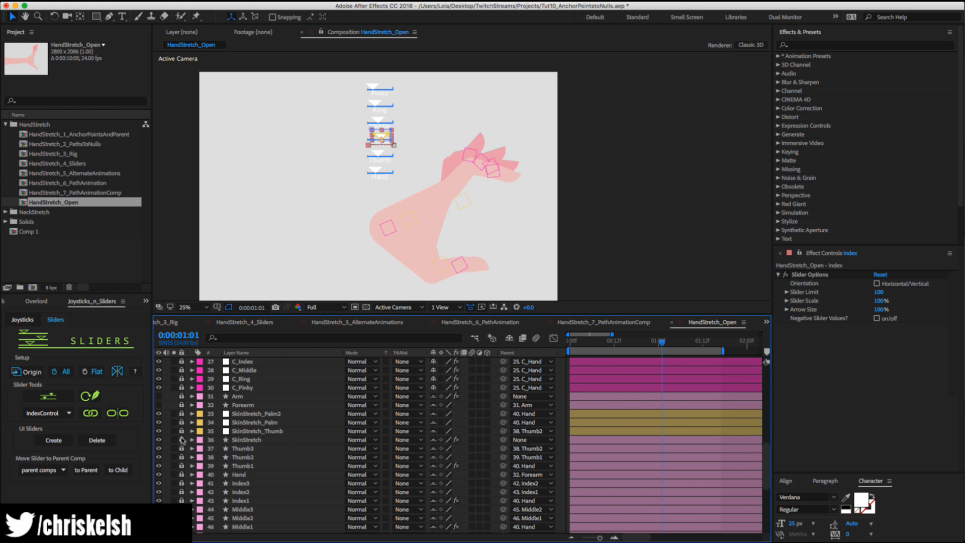
left_click_drag(182, 440, 181, 501)
left_click(248, 501)
left_click(247, 440, "shift")
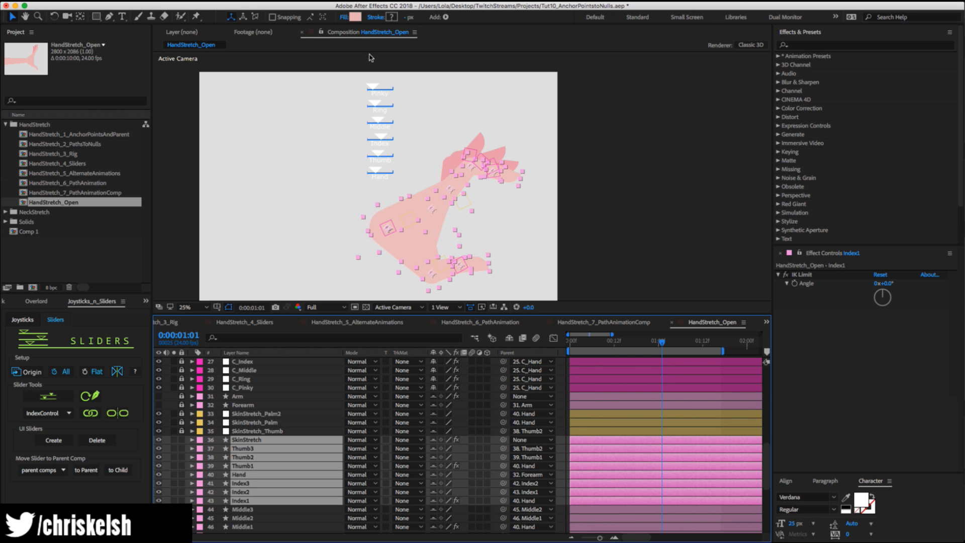
left_click(355, 16)
left_click_drag(161, 341, 129, 352)
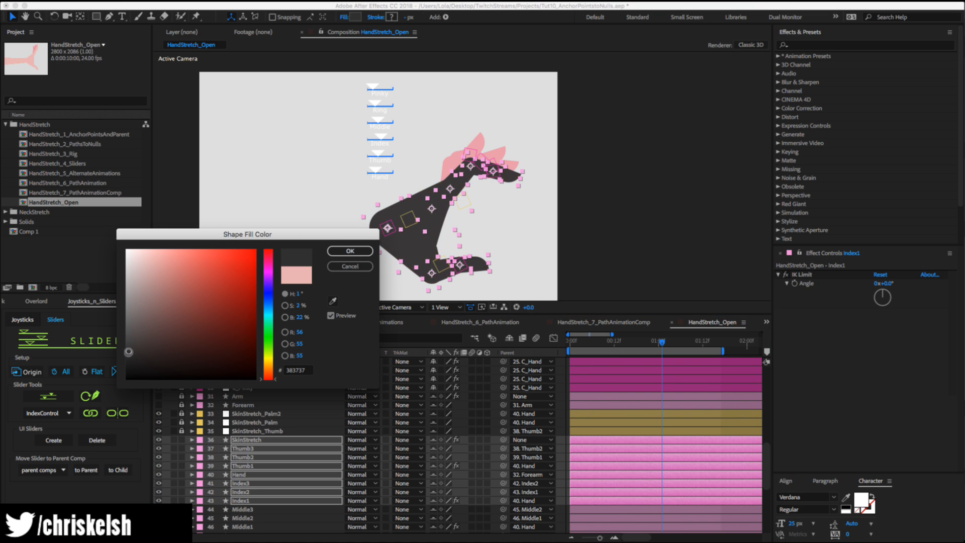
left_click(350, 250)
Unlock the Middle, Ring and Pinky finger layers and set their shape fill to black.
scroll(195, 472, "down", 5)
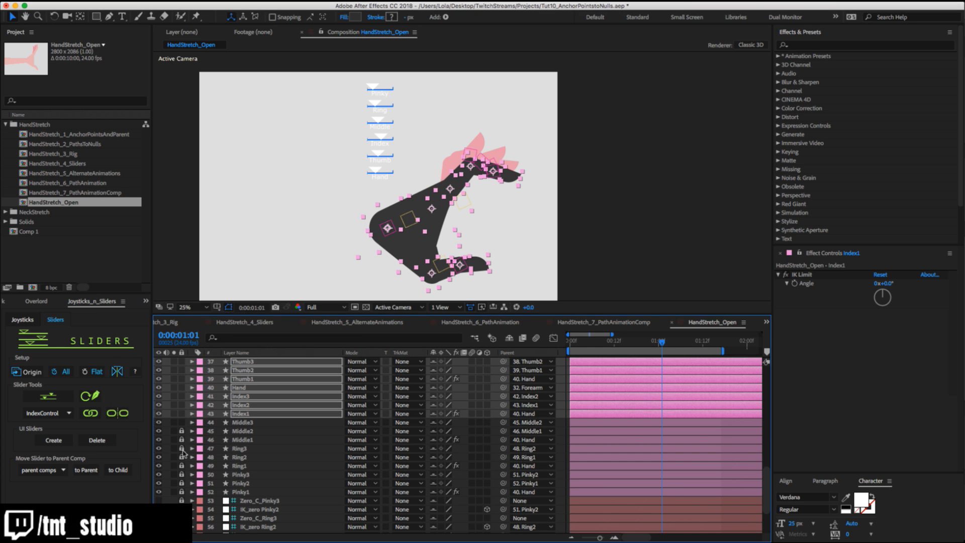
left_click_drag(182, 425, 181, 493)
left_click(241, 491)
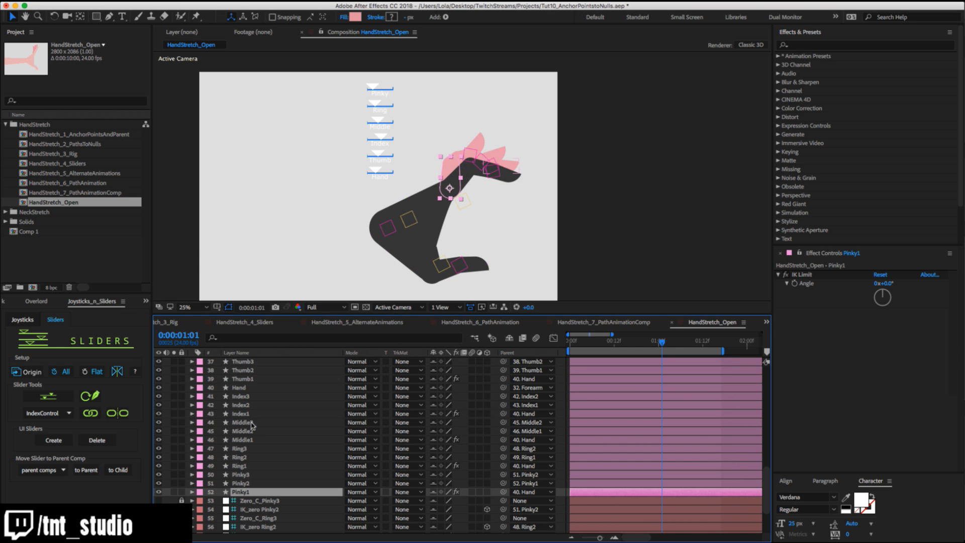
left_click(251, 422, "shift")
left_click(355, 19)
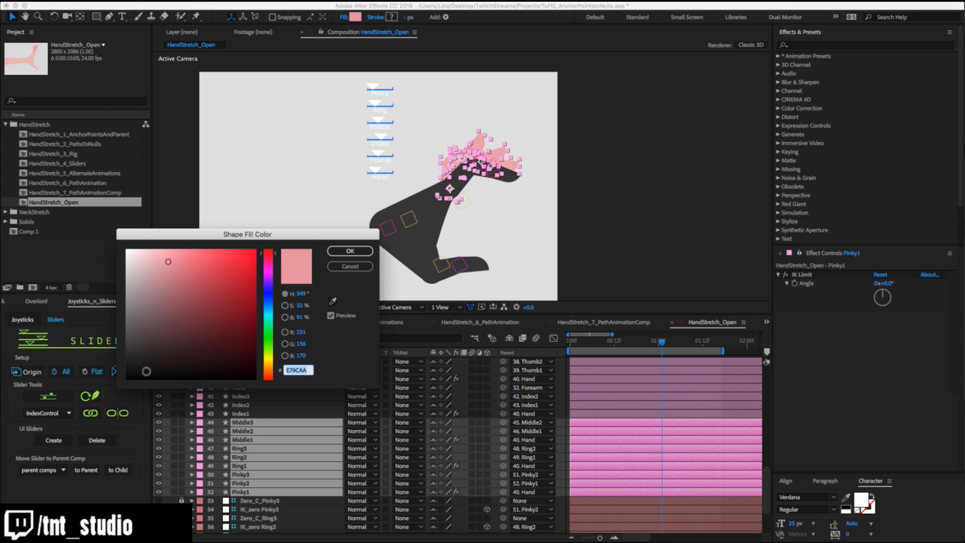
left_click(126, 378)
left_click(361, 250)
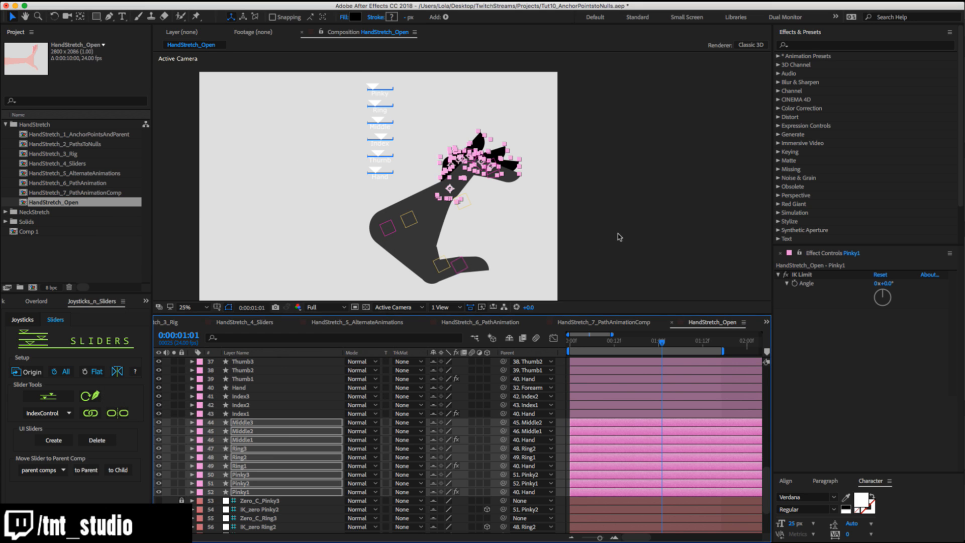
Deselect the finger layers, scrub the recoloured hand's motion, and switch to the HandStretch_7_PathAnimationComp timeline.
left_click(619, 236)
left_click_drag(579, 343, 699, 348)
left_click(633, 325)
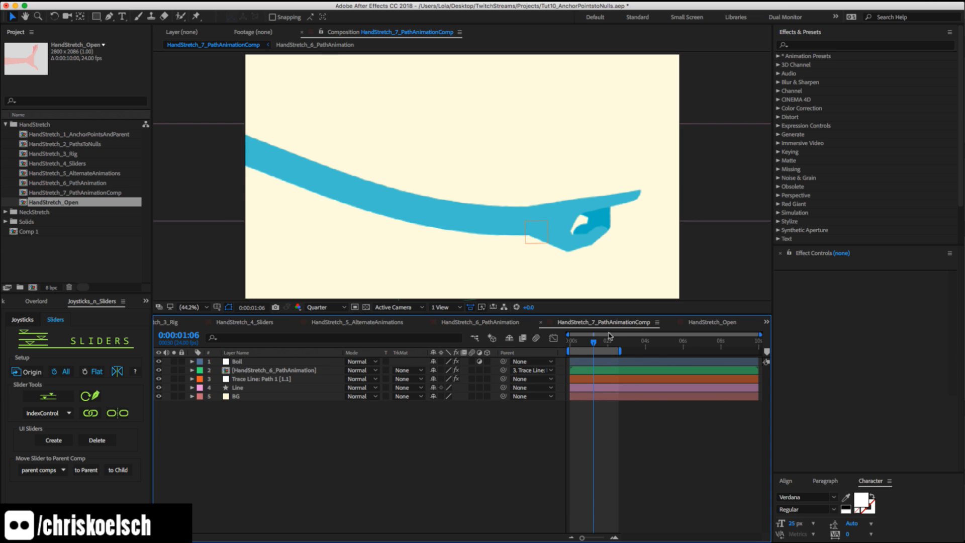
right_click(283, 424)
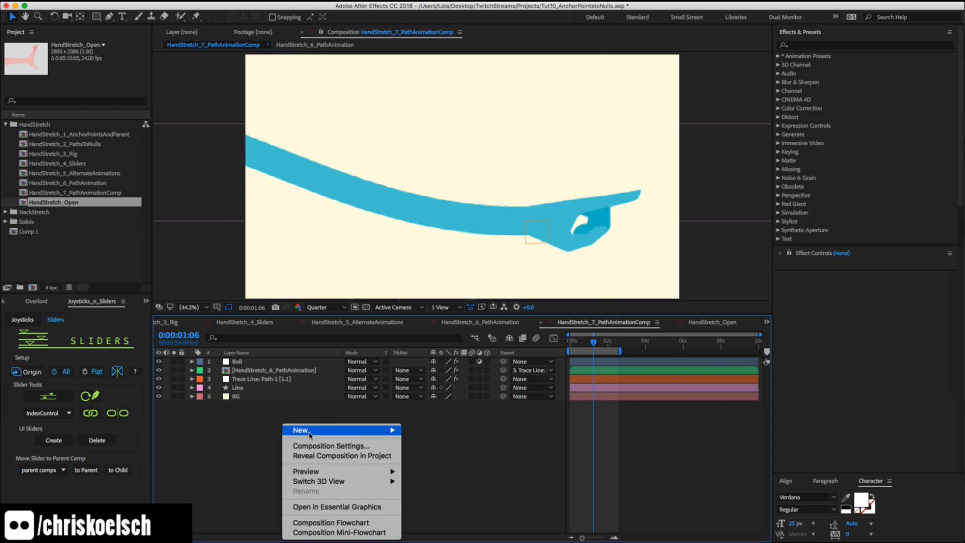
mouse_move(311, 431)
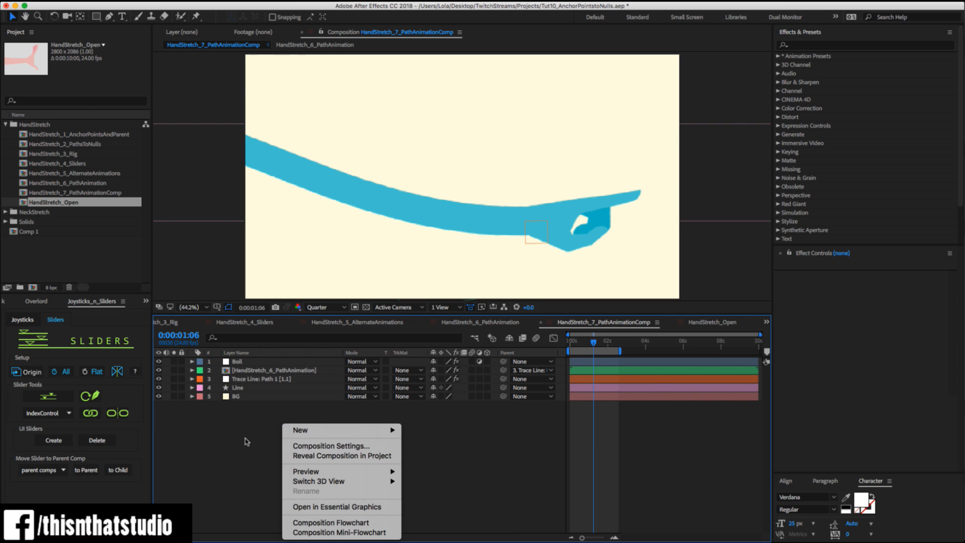
key("Escape")
Add HandStretch_Open as the top layer of HandStretch_7_PathAnimationComp, then open that composition at 0:00:00:00.
left_click_drag(85, 203, 245, 360)
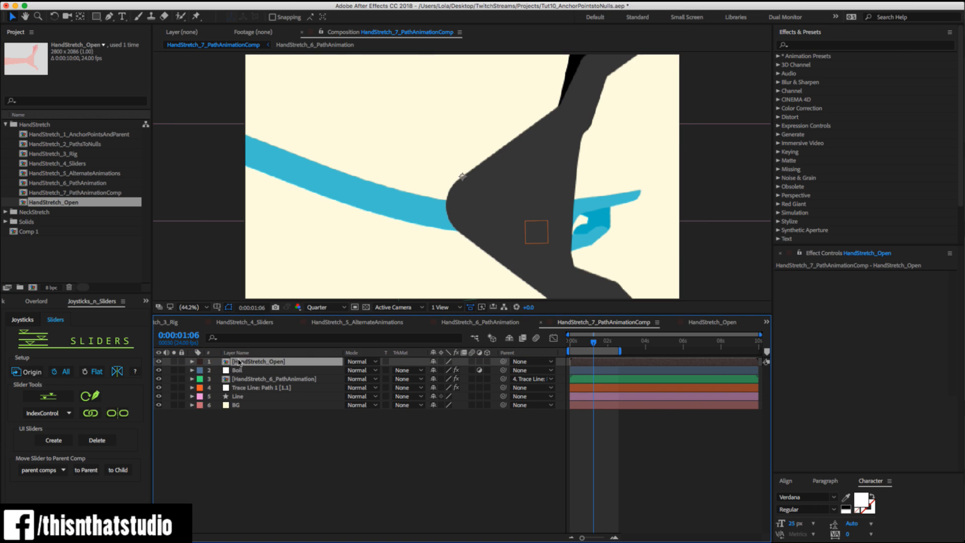
double_click(245, 362)
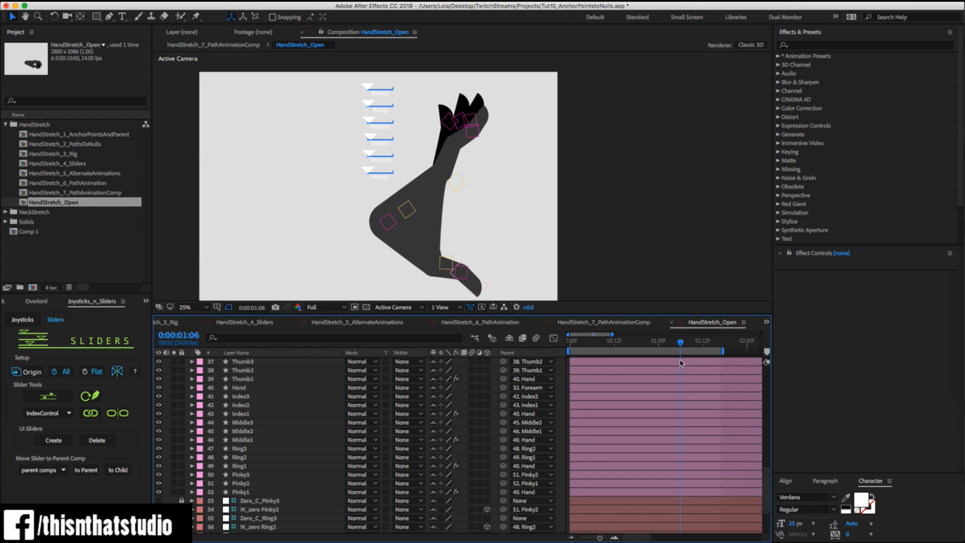
left_click(586, 344)
left_click_drag(587, 344, 570, 343)
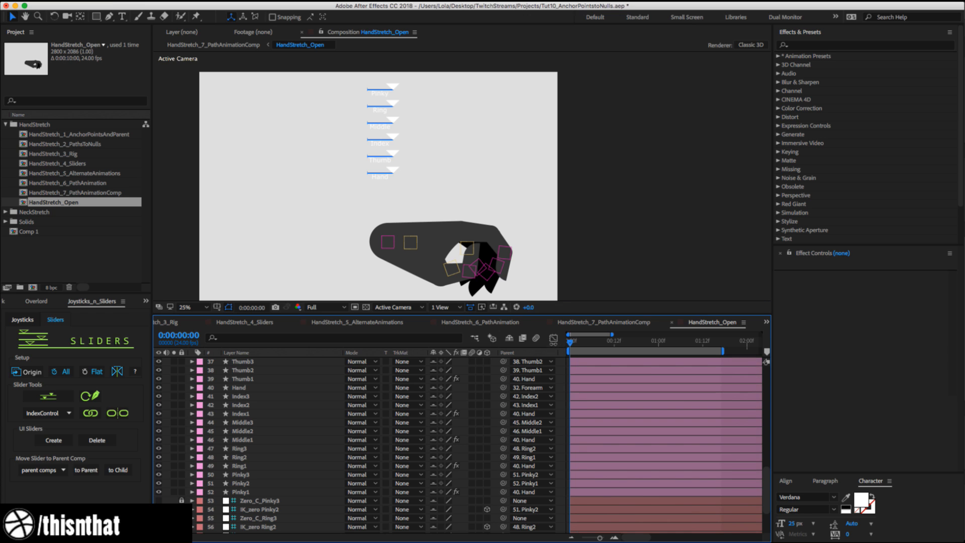
Hide the shy layers in the HandStretch_Open timeline.
left_click(385, 243)
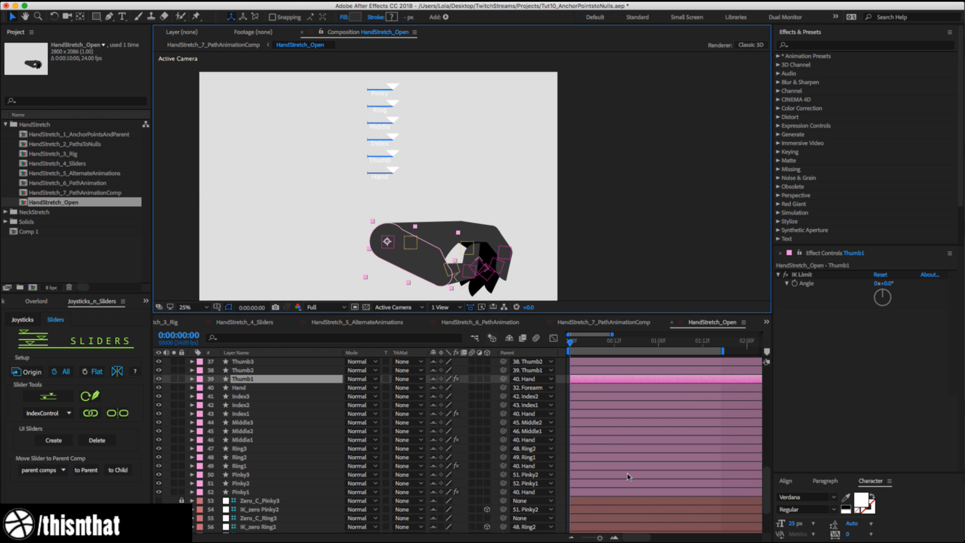
scroll(280, 437, "up", 8)
scroll(280, 437, "up", 6)
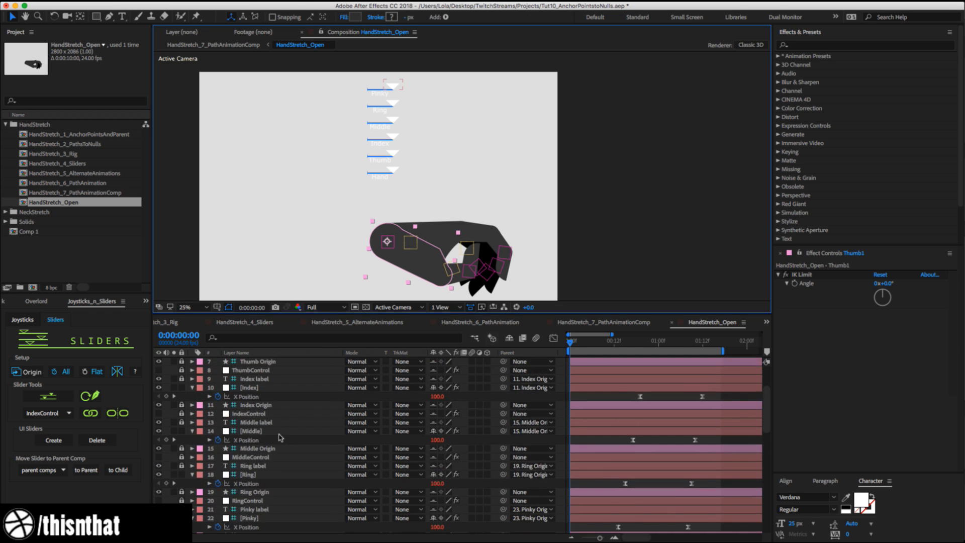
left_click(509, 337)
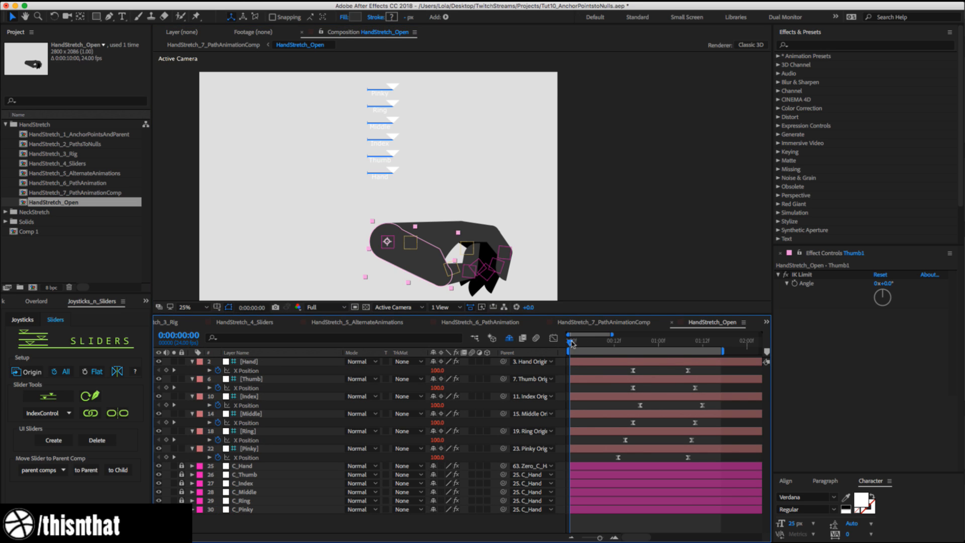
Set the preview resolution to Quarter and scrub the hand's opening motion, parking at 0:00:00:13.
left_click_drag(575, 344, 658, 342)
left_click(326, 307)
left_click(330, 360)
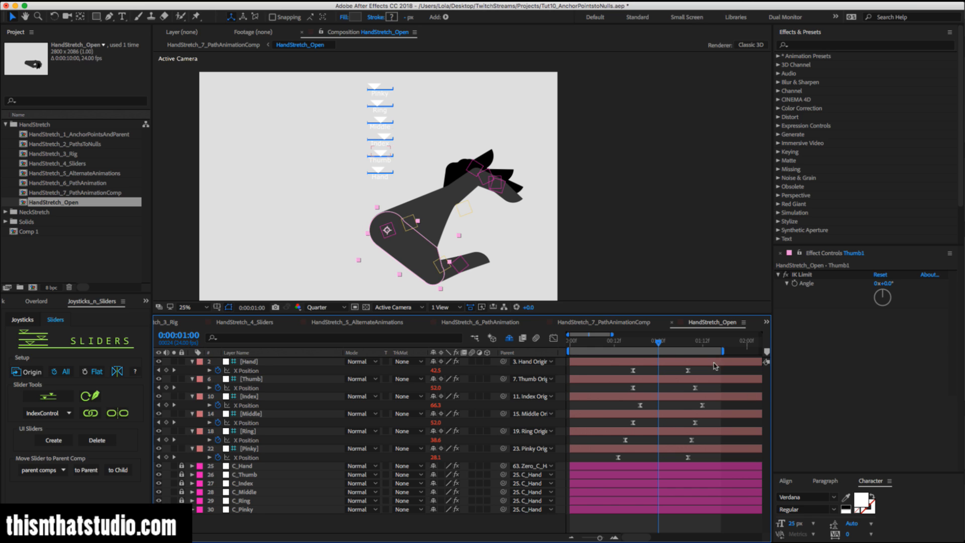
left_click(679, 344)
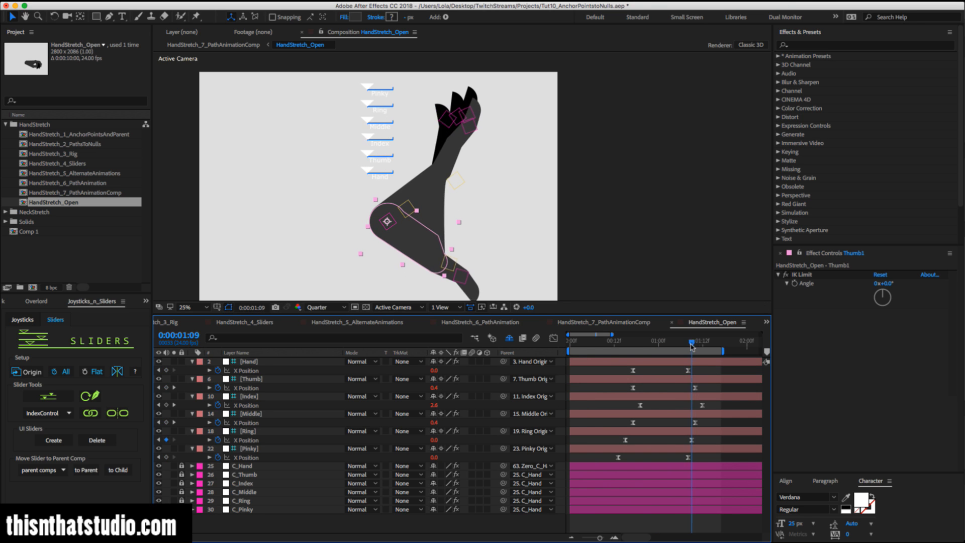
left_click_drag(664, 352, 616, 363)
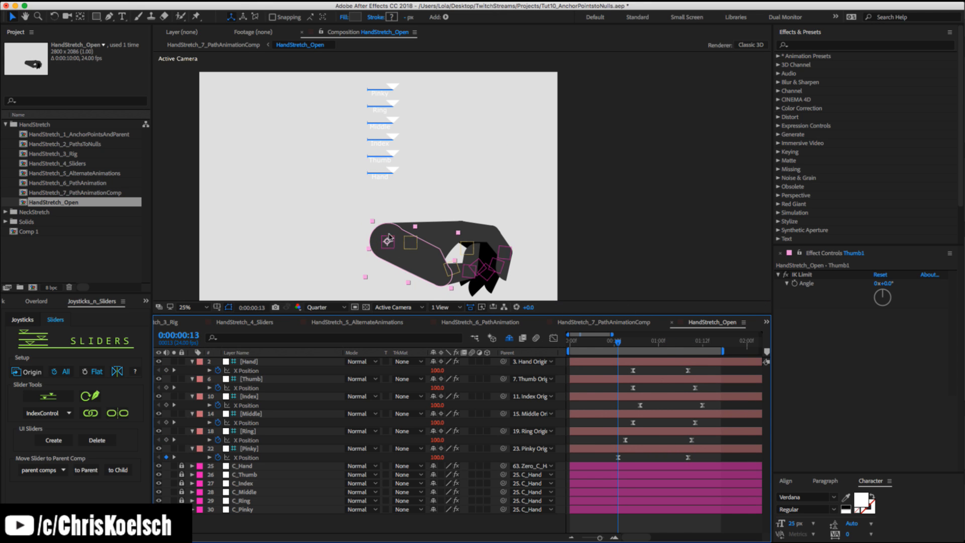
Move the HandStretch_Open layer's anchor point to the wrist in HandStretch_7_PathAnimationComp and check it at 0:00:01:14.
left_click(588, 322)
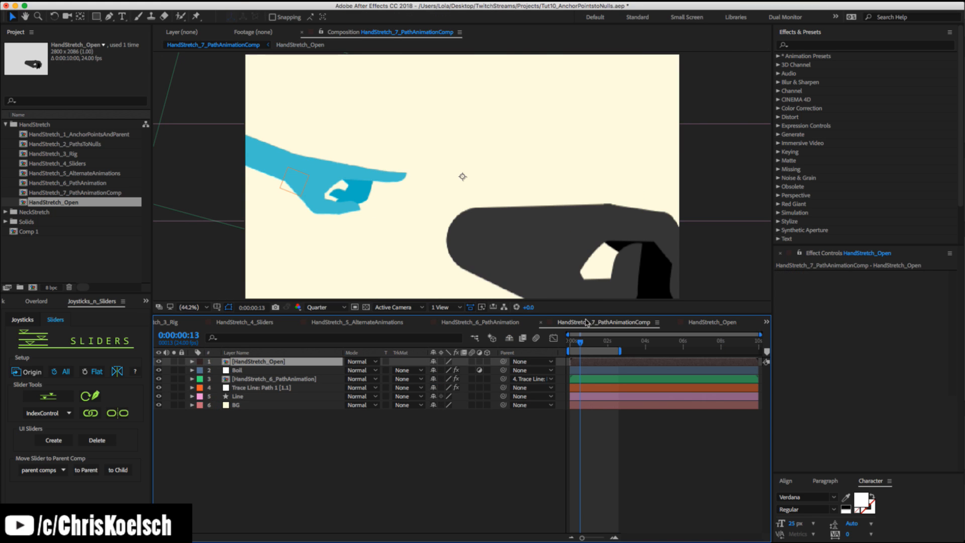
left_click(462, 178)
key("y")
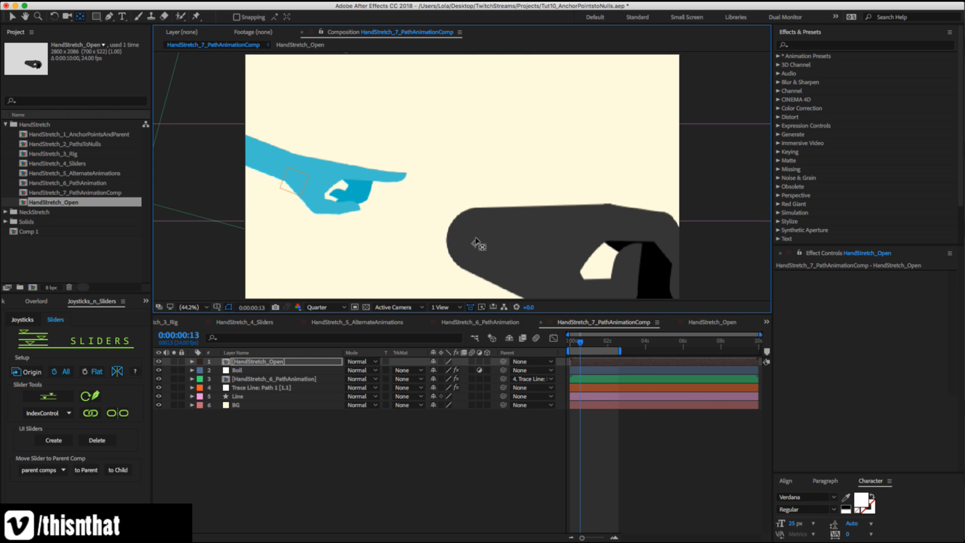
left_click_drag(580, 343, 603, 343)
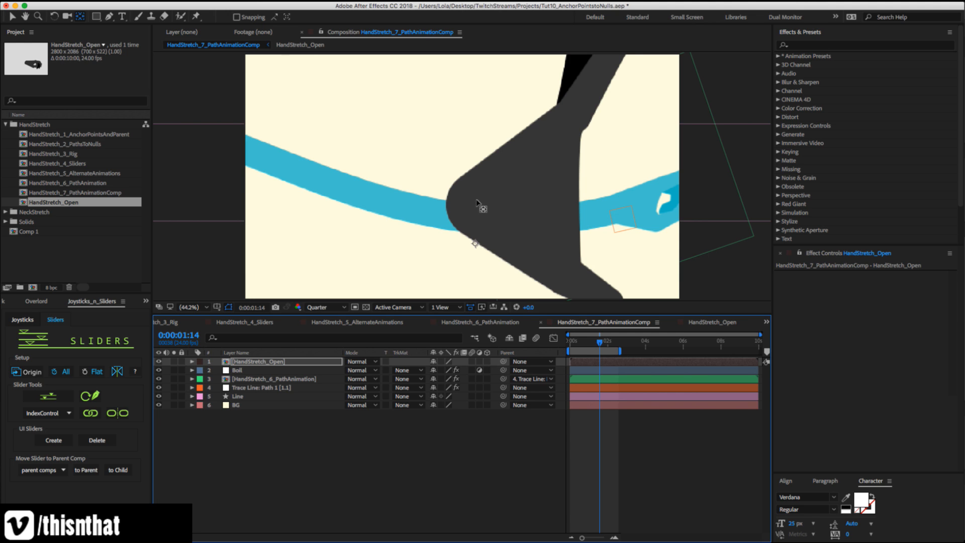
Unbind the properties driven by HandControl from the Hand slider in HandStretch_Open.
left_click(699, 323)
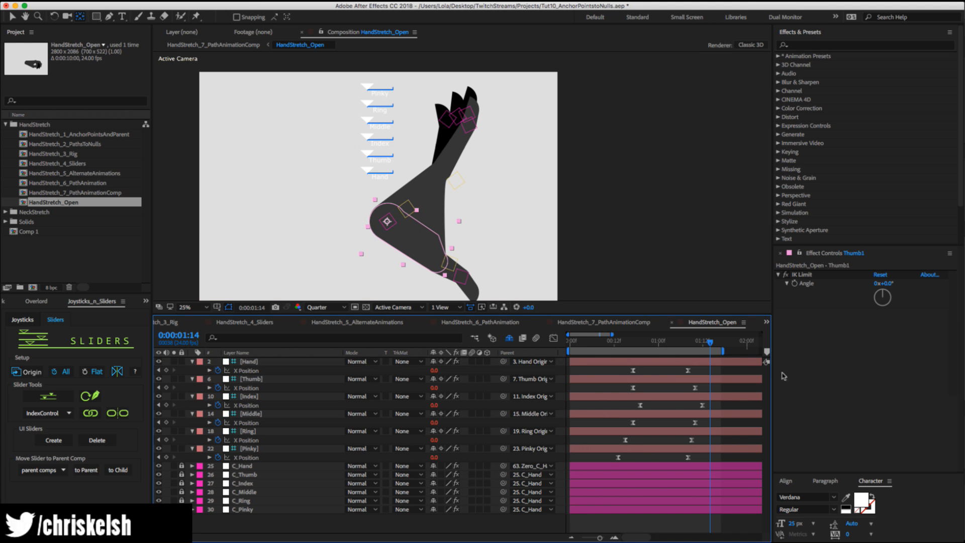
left_click(250, 362)
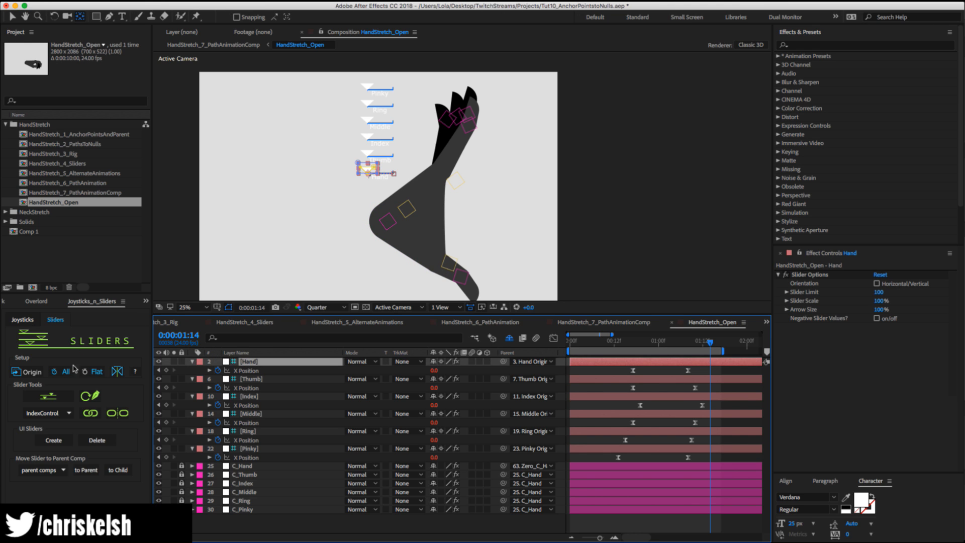
left_click(64, 413)
left_click(44, 426)
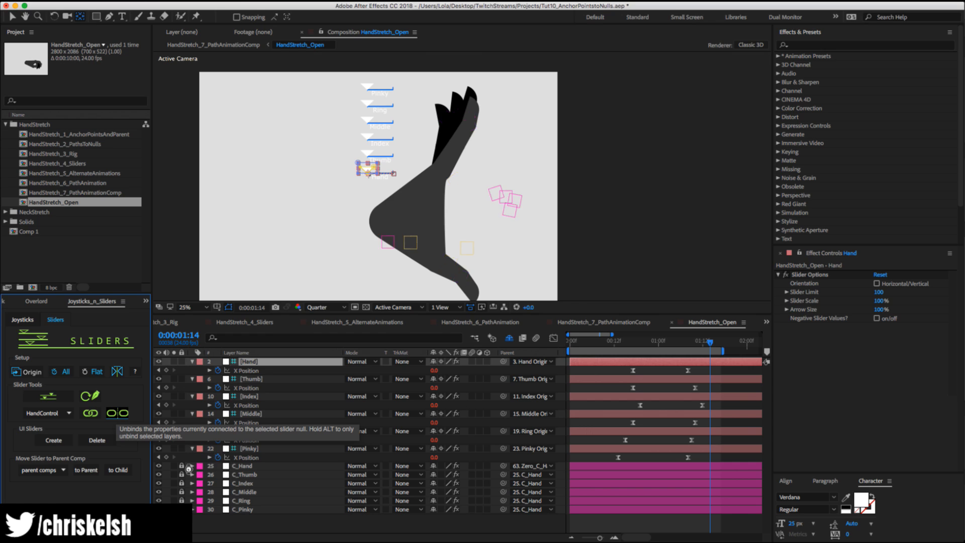
Unlock C_Hand, reveal its Position and Rotation keyframes, and go to 0:00:00:01.
left_click(250, 467)
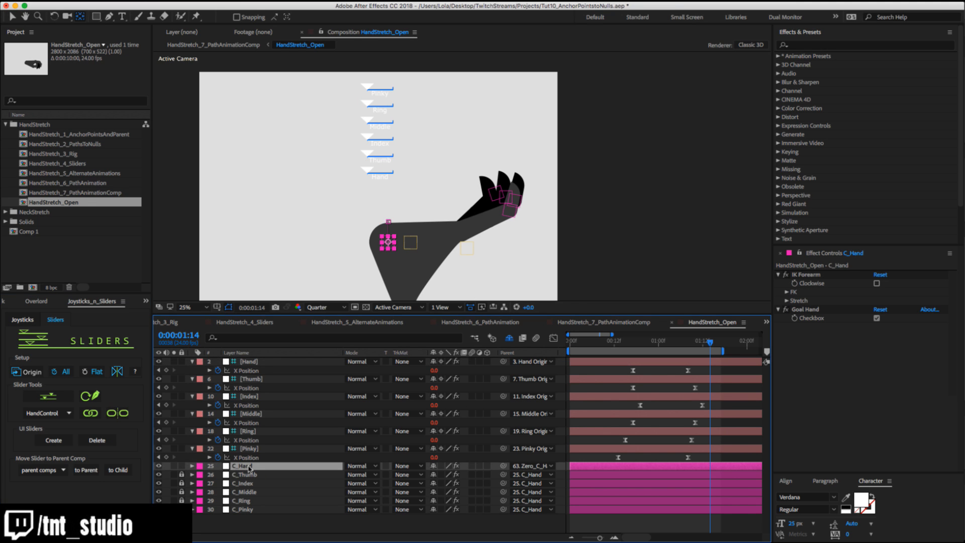
key("u")
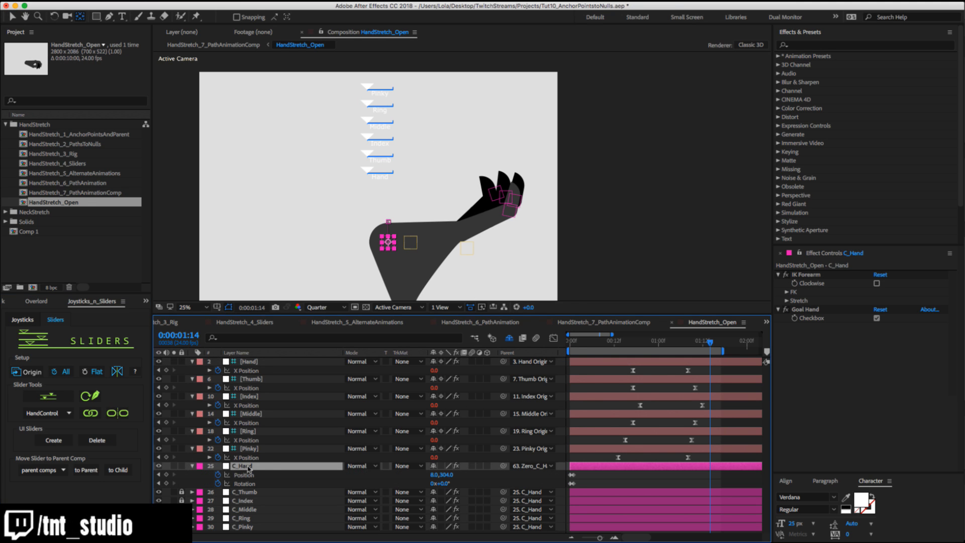
left_click(576, 343)
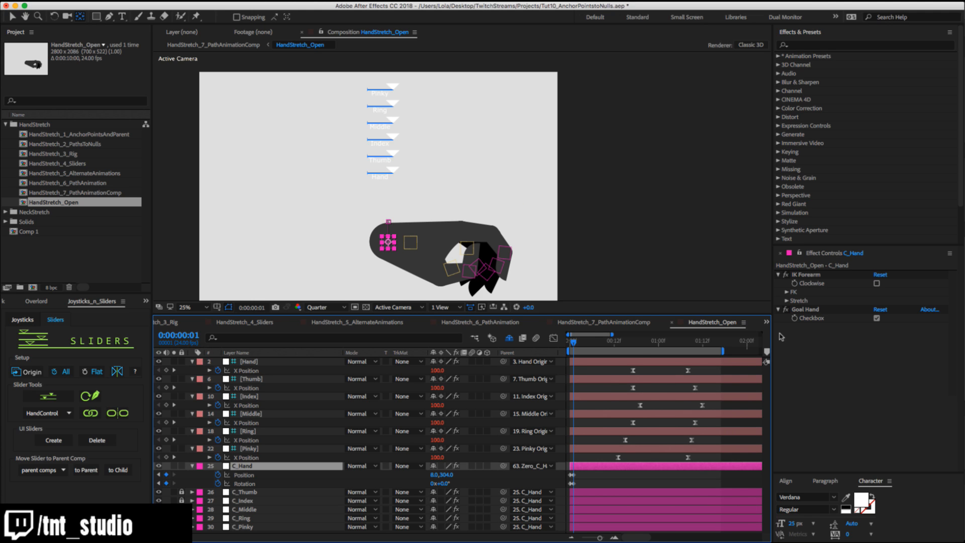
Remove C_Hand's Position keyframes in HandStretch_Open, keeping the position it has at 0:00:00:00.
left_click(252, 484)
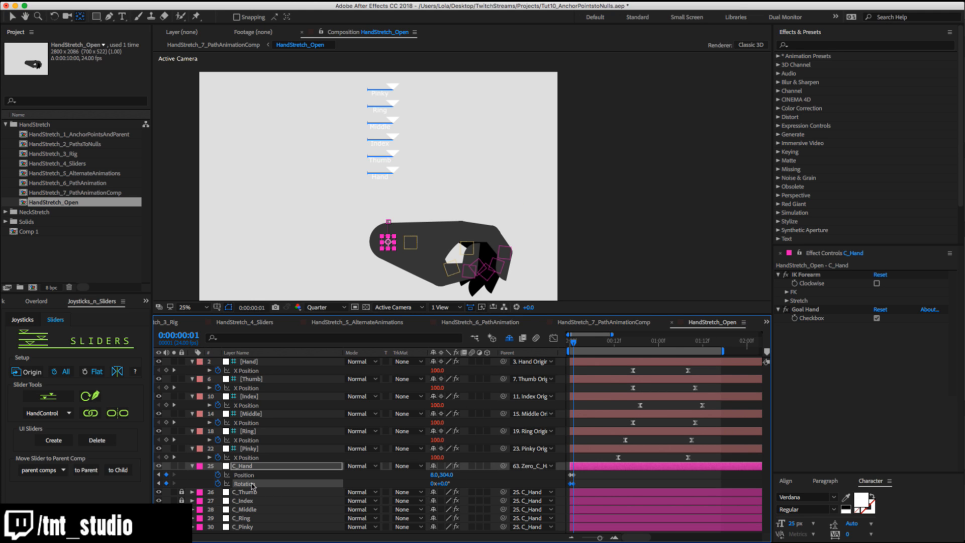
left_click(242, 476)
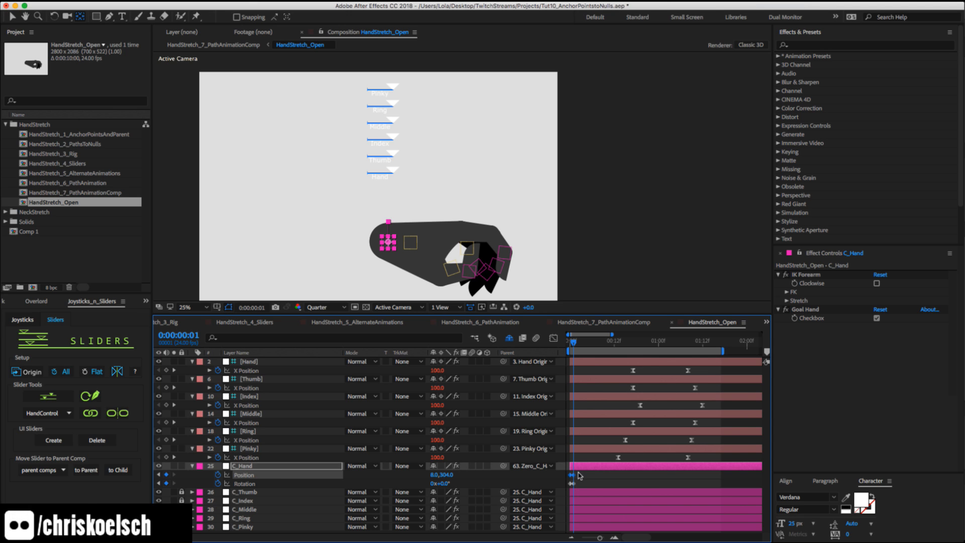
left_click(579, 476)
left_click(569, 475)
left_click(605, 479)
left_click(570, 343)
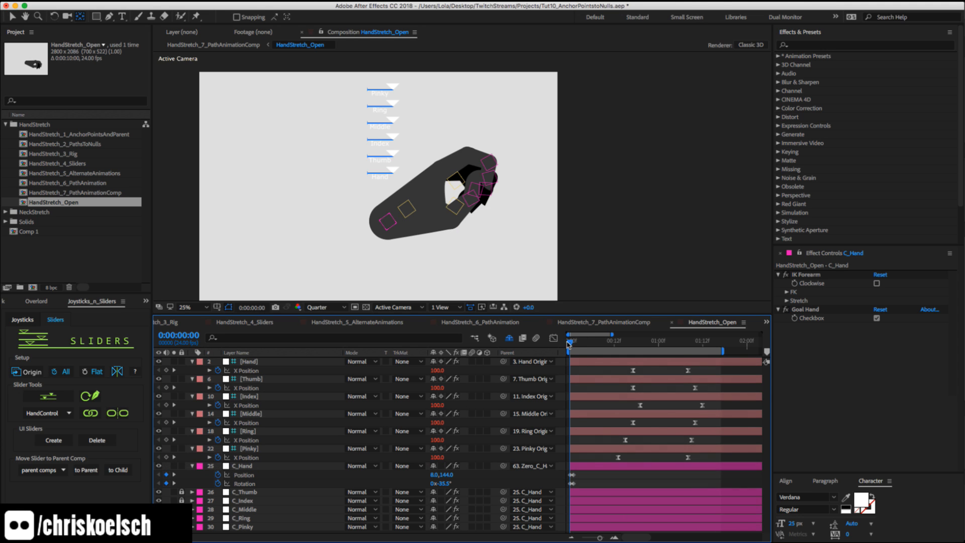
left_click(572, 476)
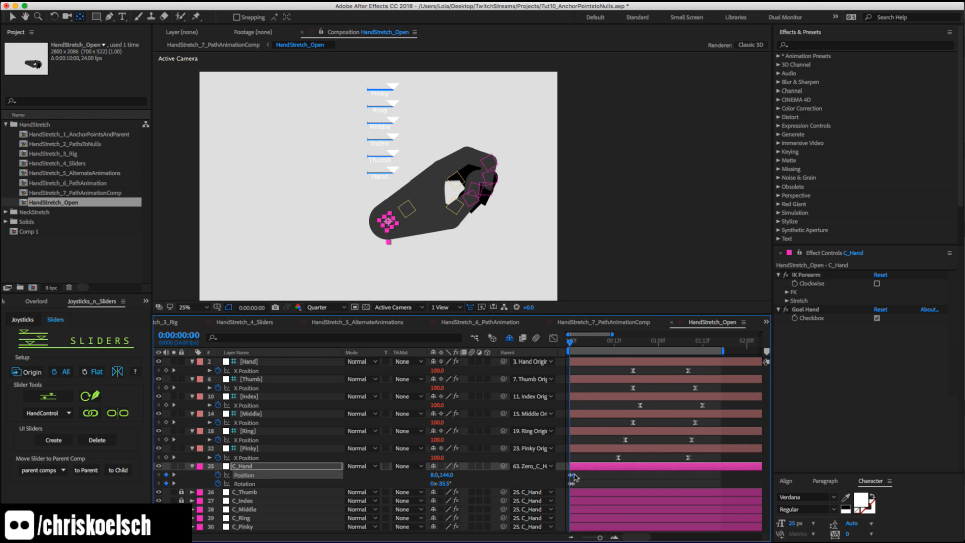
key("Delete")
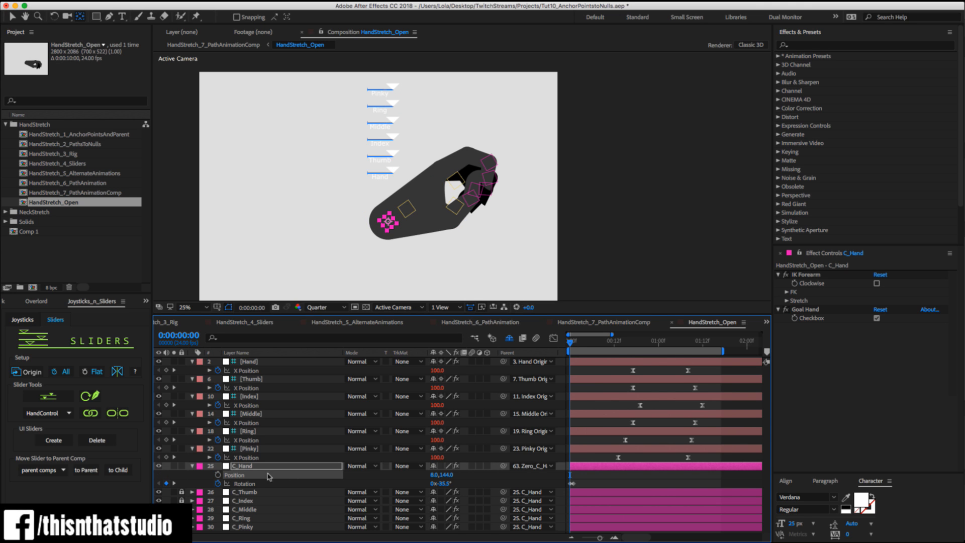
Remove C_Hand's Rotation keyframes, leaving its rotation at 0°, and preview the hand opening.
left_click(251, 468)
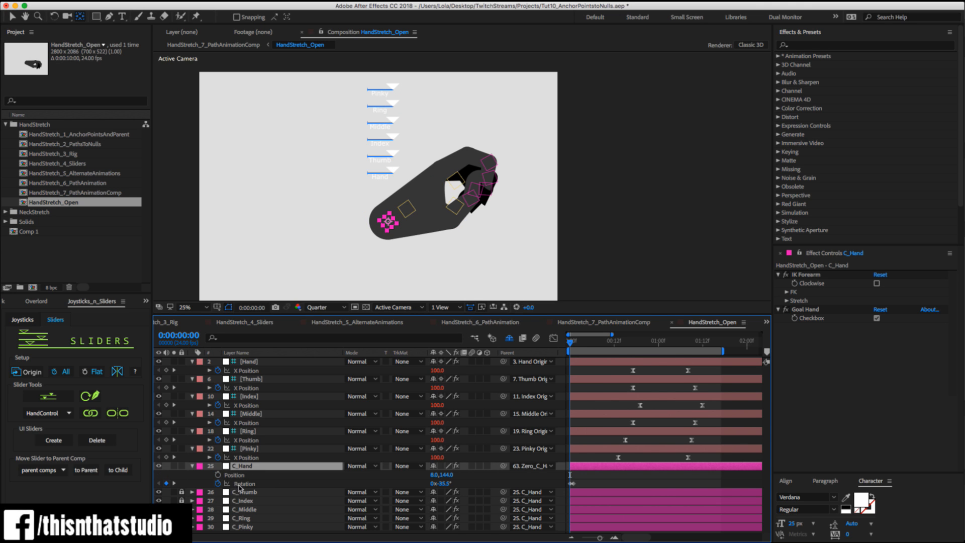
left_click(91, 413)
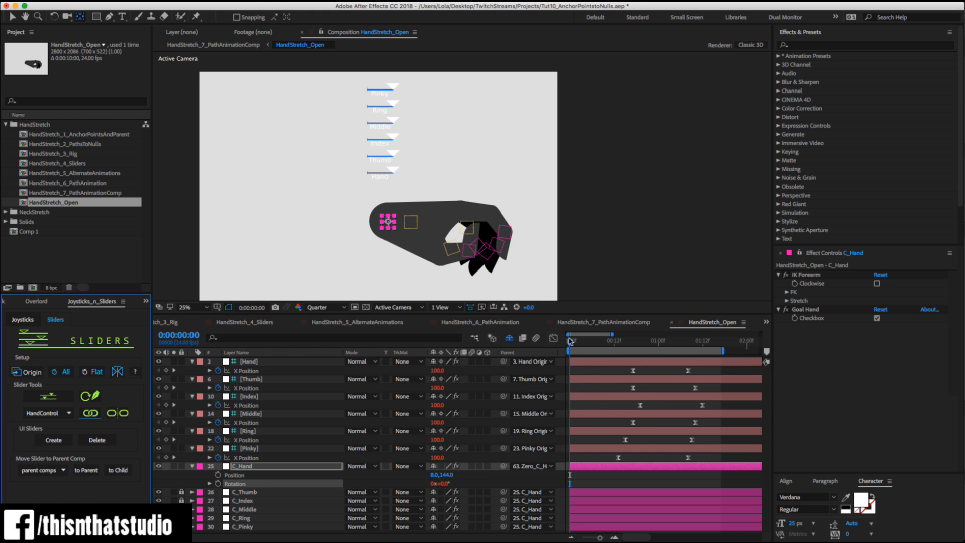
left_click(559, 184)
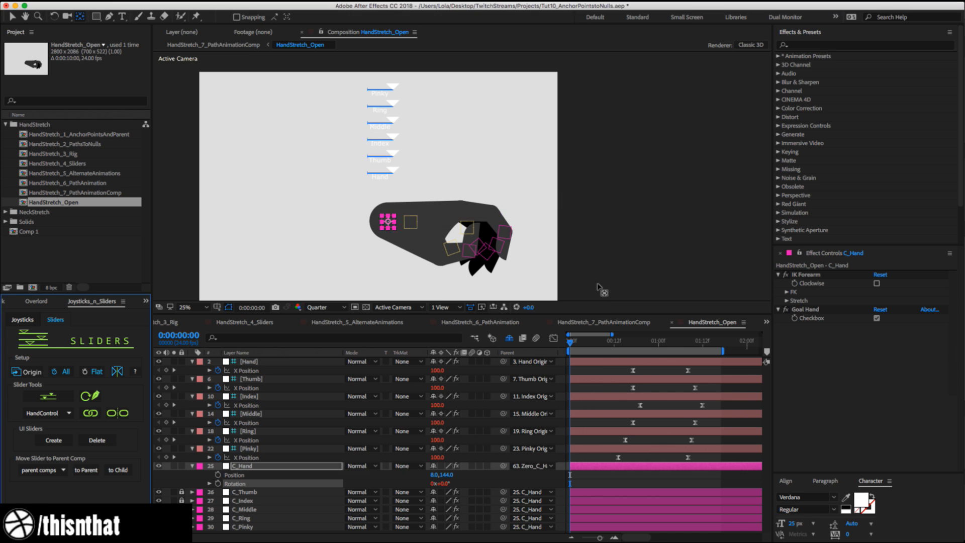
left_click(599, 341)
key("space")
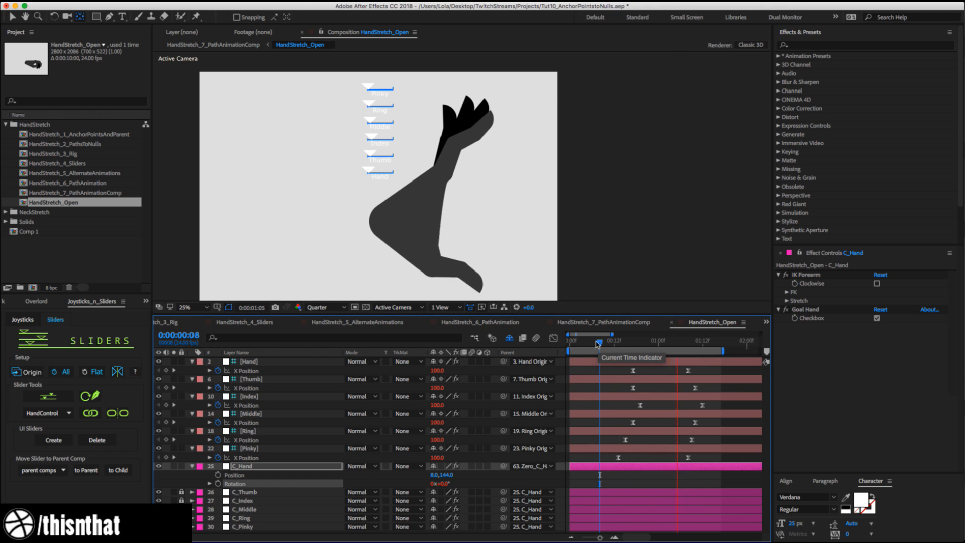
Move HandStretch_Open's anchor point to the wrist centre in HandStretch_7_PathAnimationComp, go to 0:00:01:10, and save the project.
left_click(628, 322)
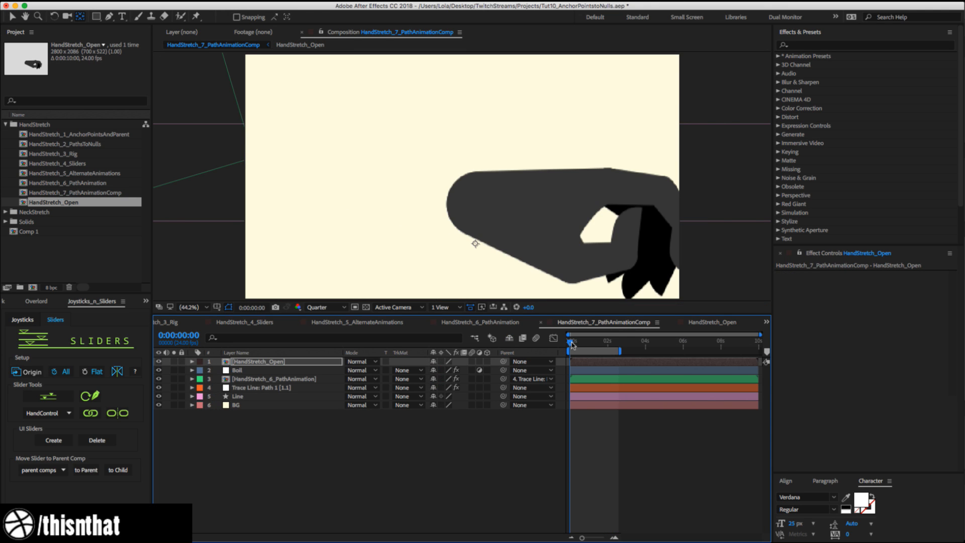
left_click_drag(475, 243, 475, 203)
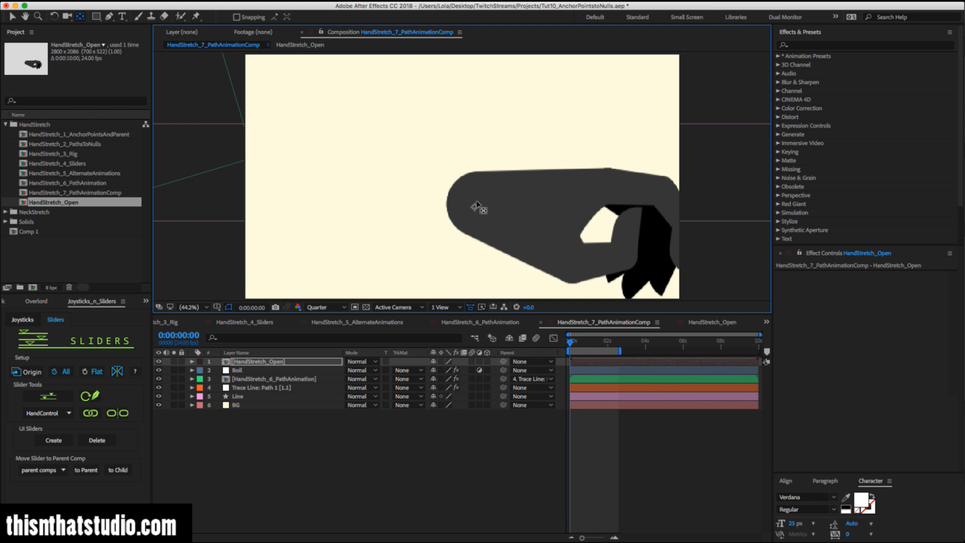
left_click_drag(570, 341, 598, 344)
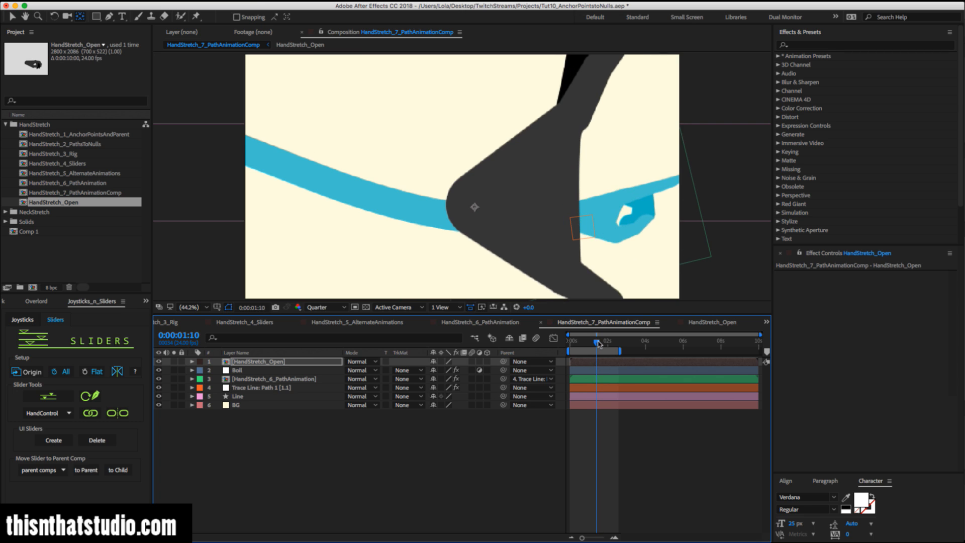
key("super+s")
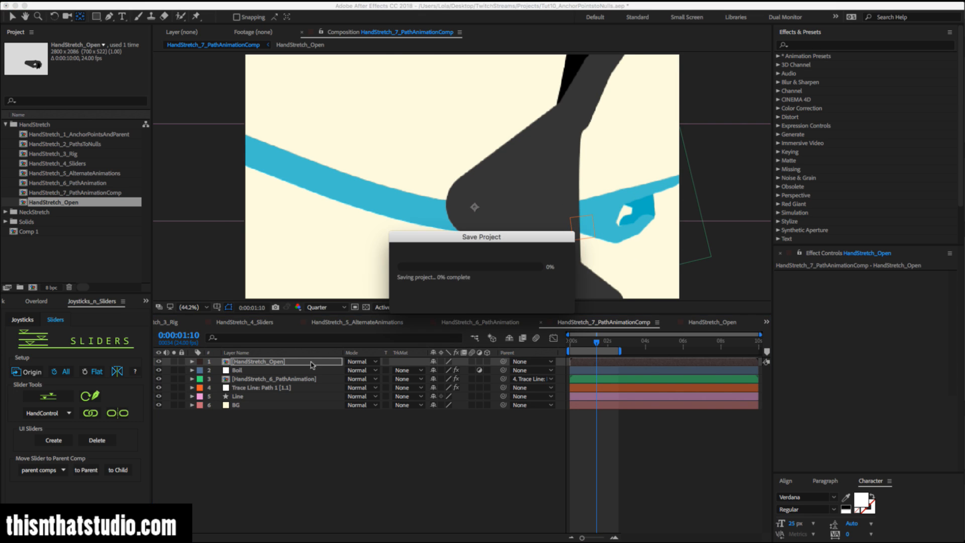
Give the HandStretch_Open layer a Green label and apply the Tint effect to it.
left_click(201, 362)
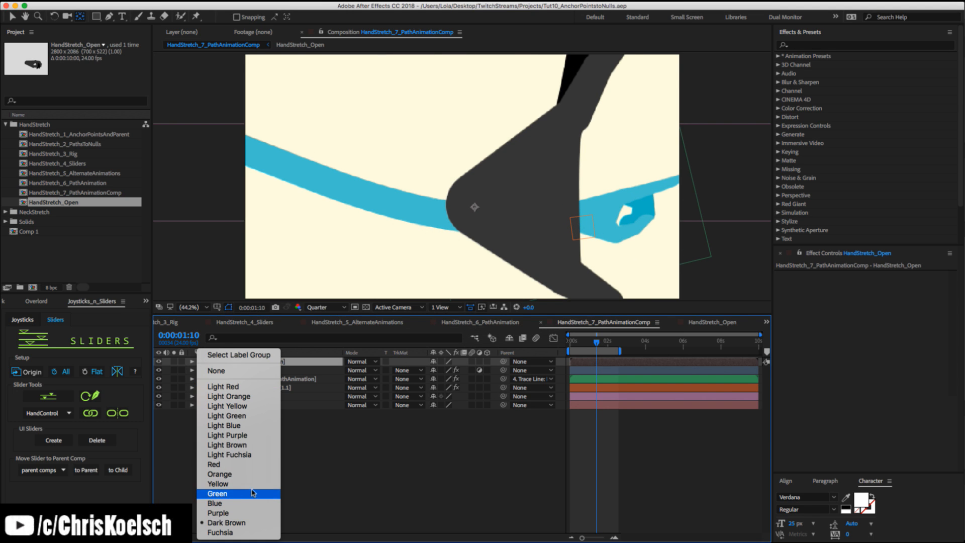
left_click(219, 493)
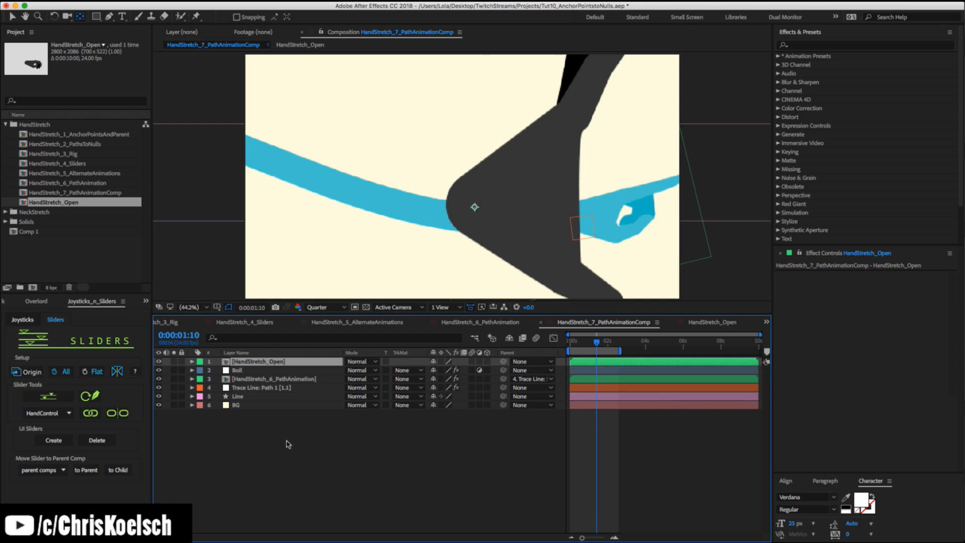
left_click(278, 362)
left_click(810, 46)
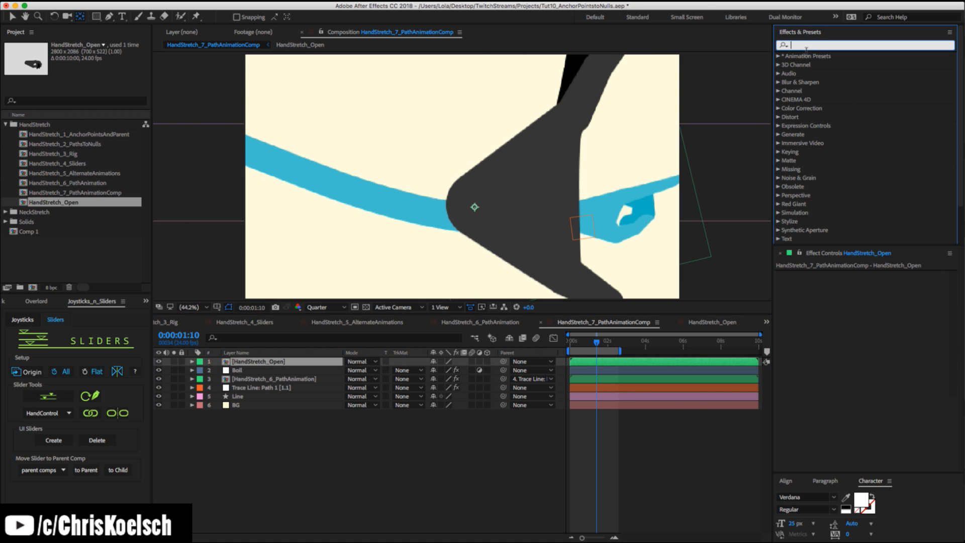
type("tint")
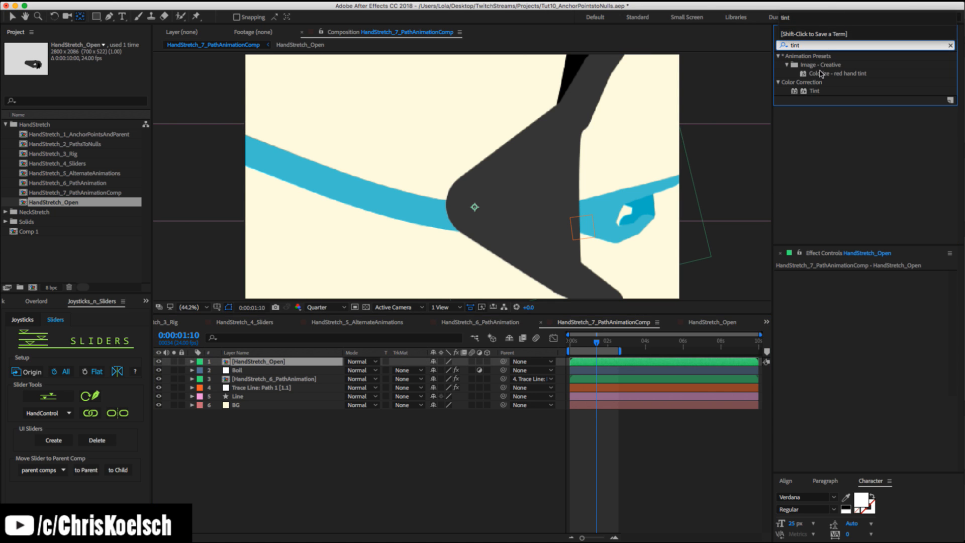
left_click_drag(815, 93, 553, 159)
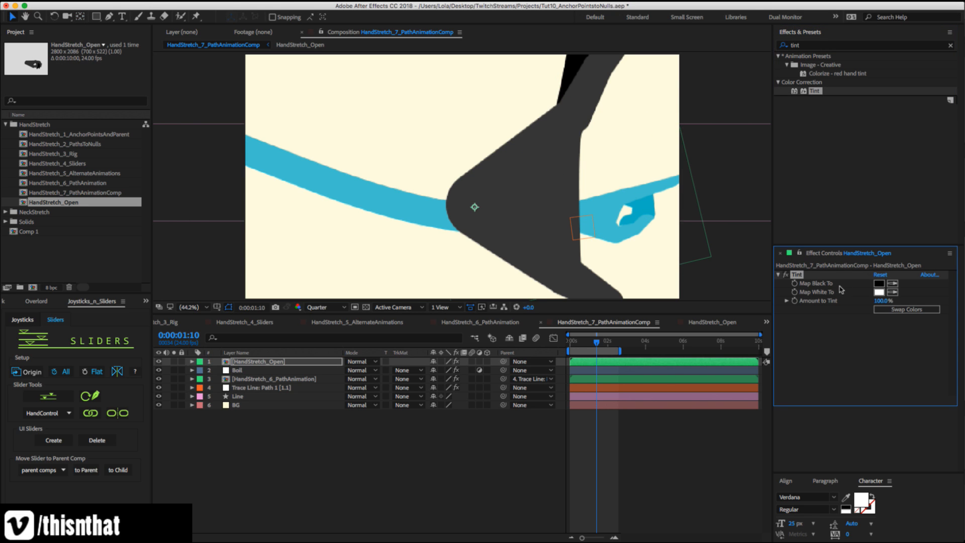
Set the Tint effect's Map Black To colour on HandStretch_Open to a medium red.
left_click(879, 283)
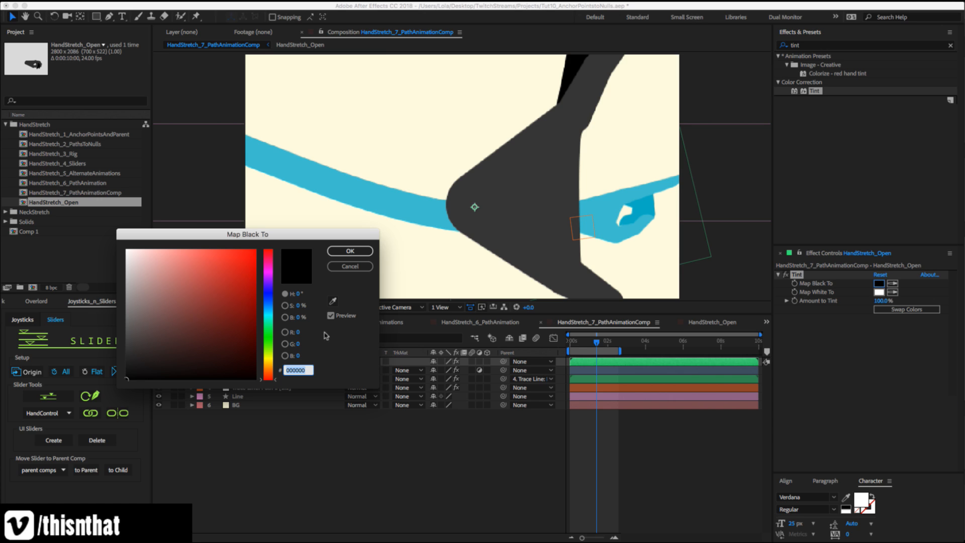
left_click(252, 288)
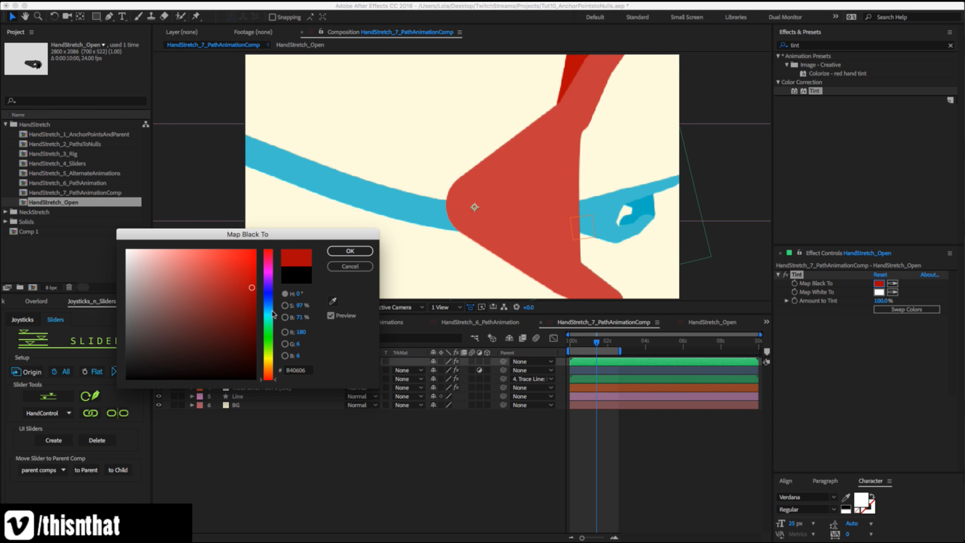
left_click(270, 345)
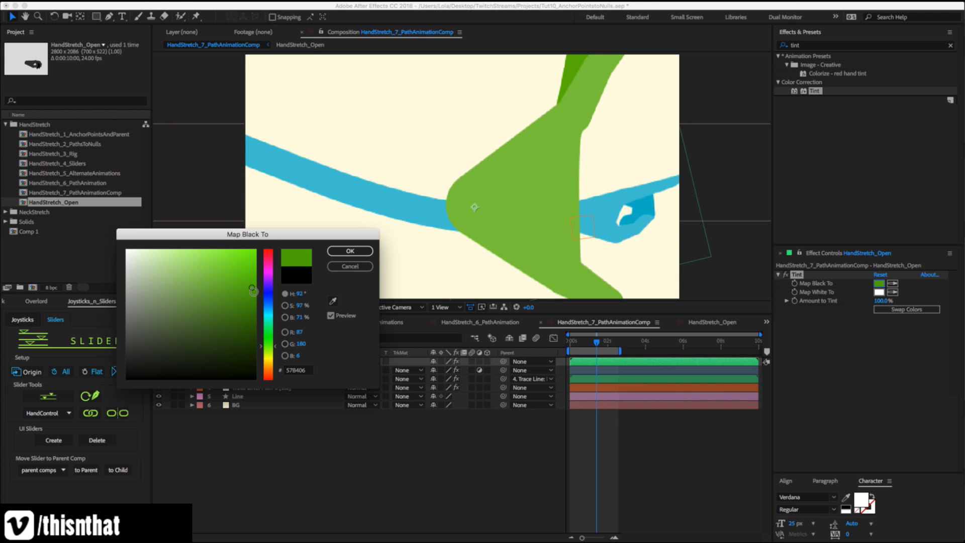
mouse_move(226, 271)
left_mouse_down()
mouse_move(151, 280)
mouse_move(183, 306)
mouse_move(201, 265)
mouse_move(242, 272)
left_mouse_up()
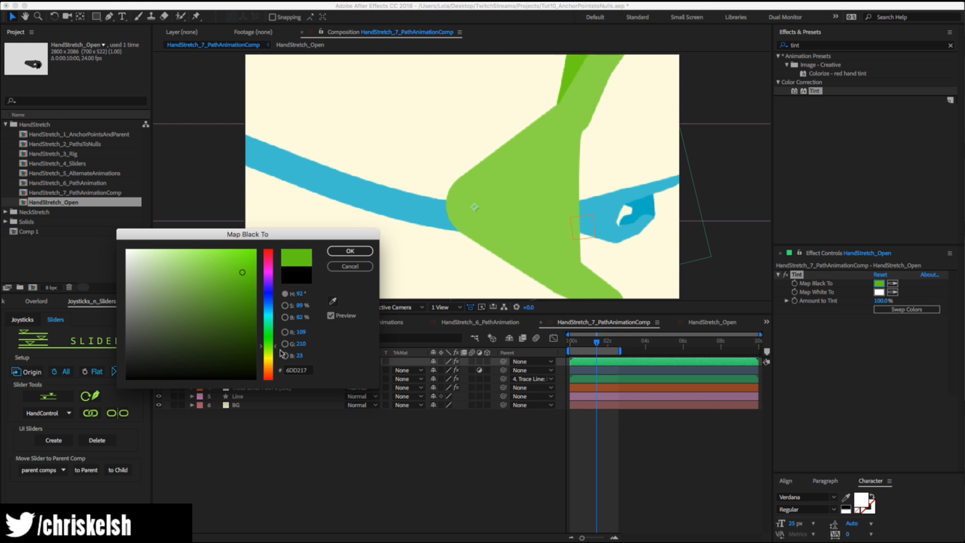
left_click(271, 343)
mouse_move(271, 345)
left_mouse_down()
mouse_move(271, 355)
mouse_move(274, 334)
left_mouse_up()
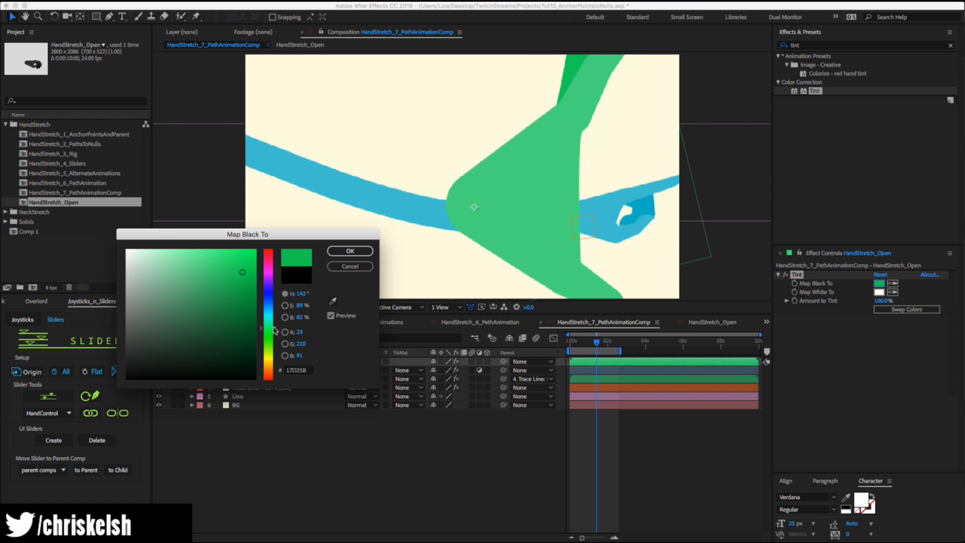
left_click_drag(274, 336, 270, 257)
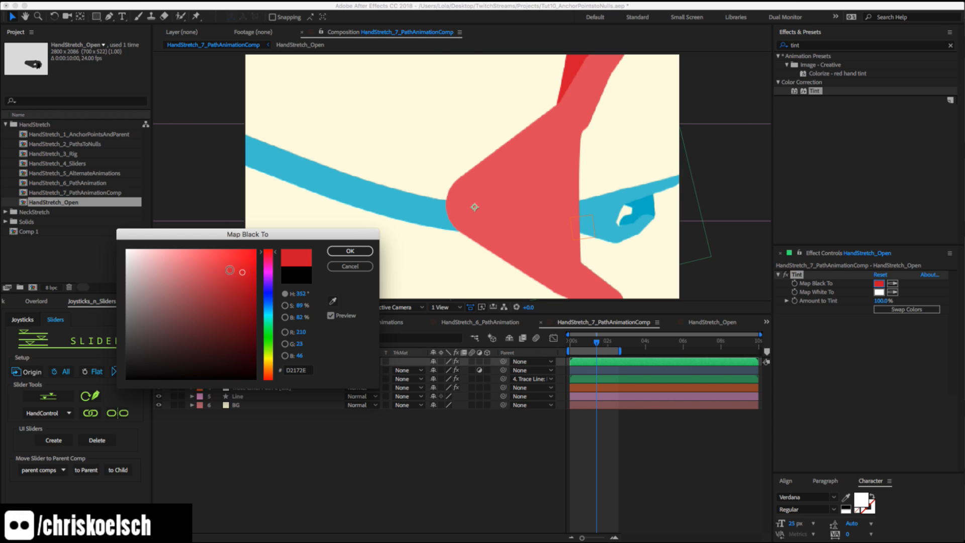
left_click(233, 273)
left_click_drag(232, 273, 236, 275)
left_click(350, 250)
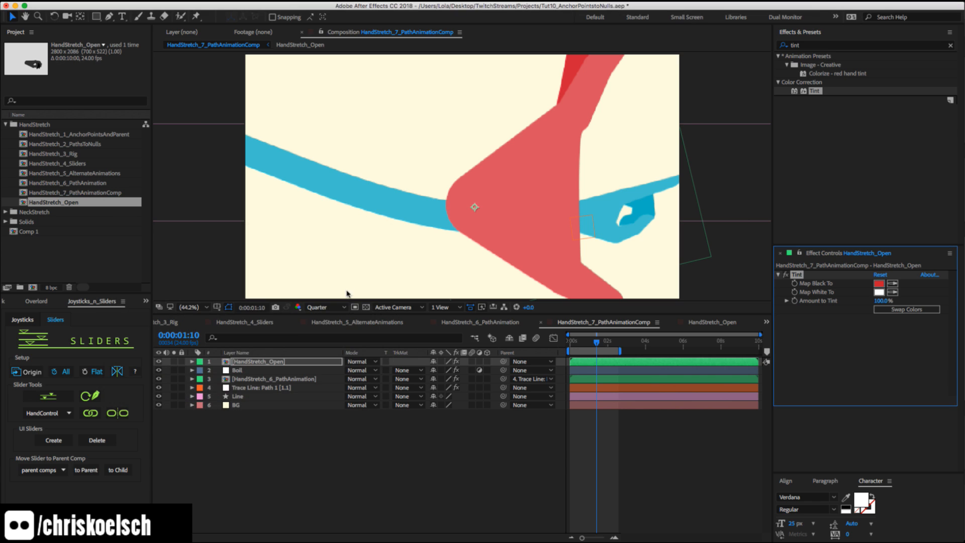
Scale the HandStretch_Open layer down to 25%, then enlarge it by eye to about 31%.
key("s")
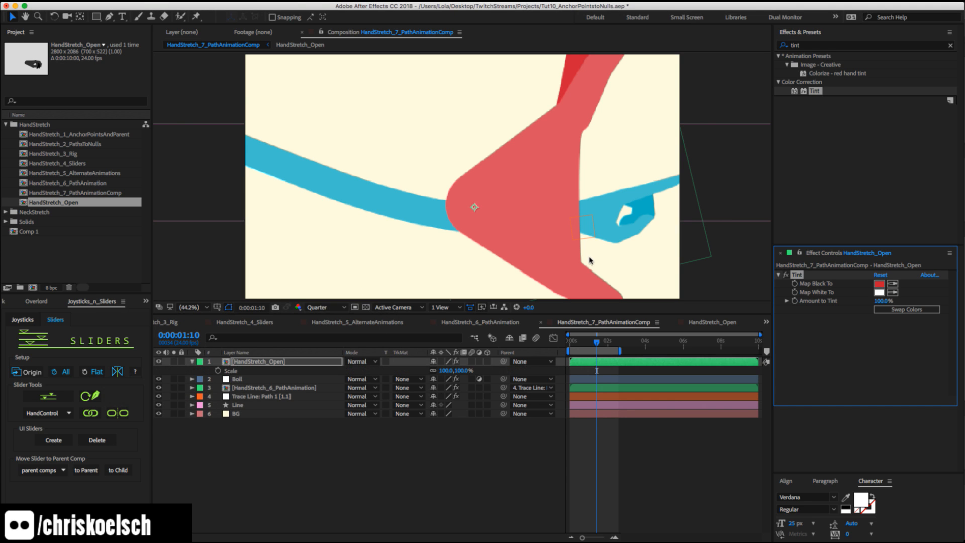
left_click(464, 370)
type("25")
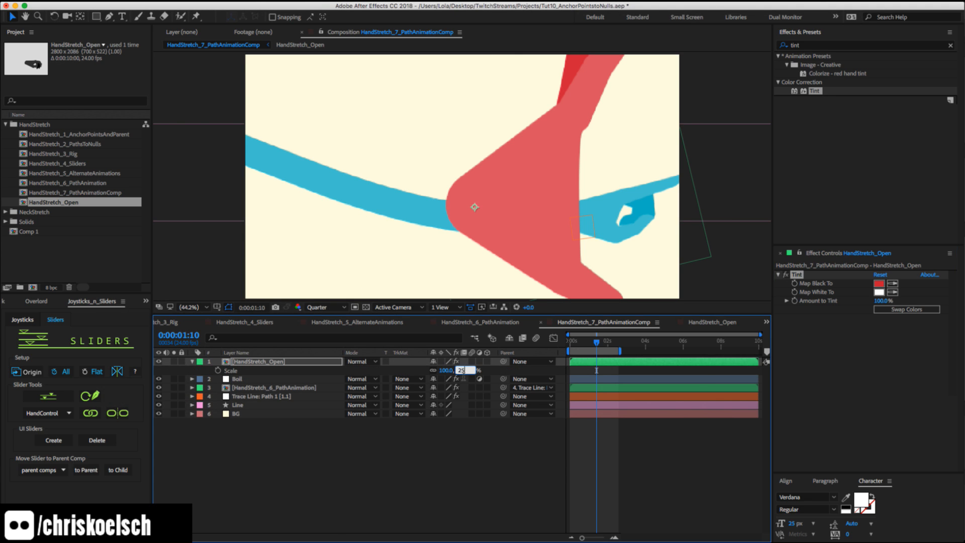
key("Return")
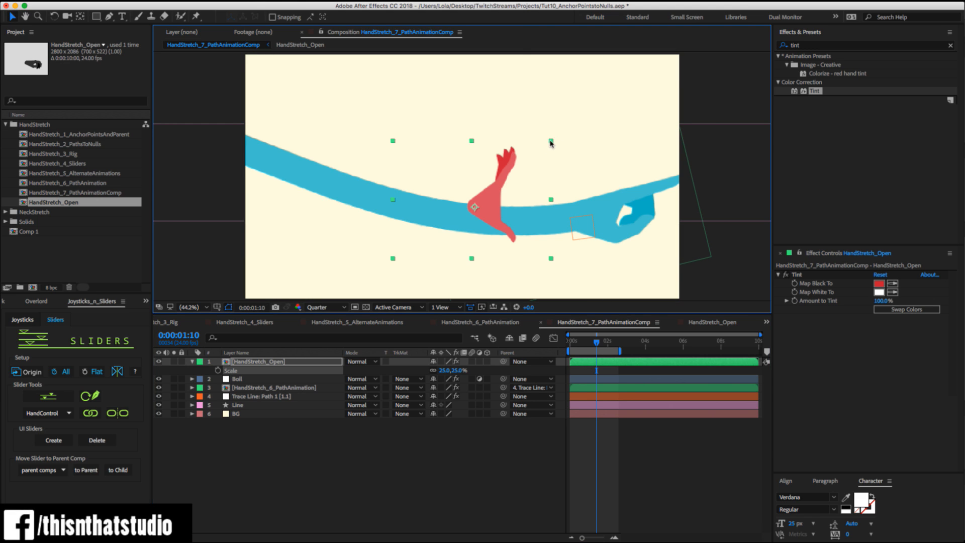
left_click_drag(550, 142, 583, 129)
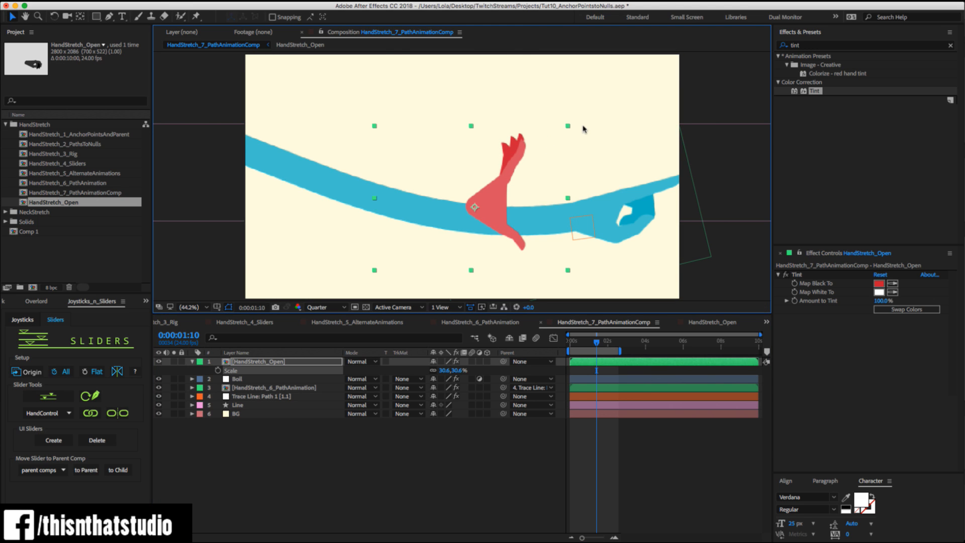
Set HandStretch_Open's scale to 41.6% and reposition the red hand so its wrist sits on the blue arm.
left_click(253, 389)
key("s")
key("s")
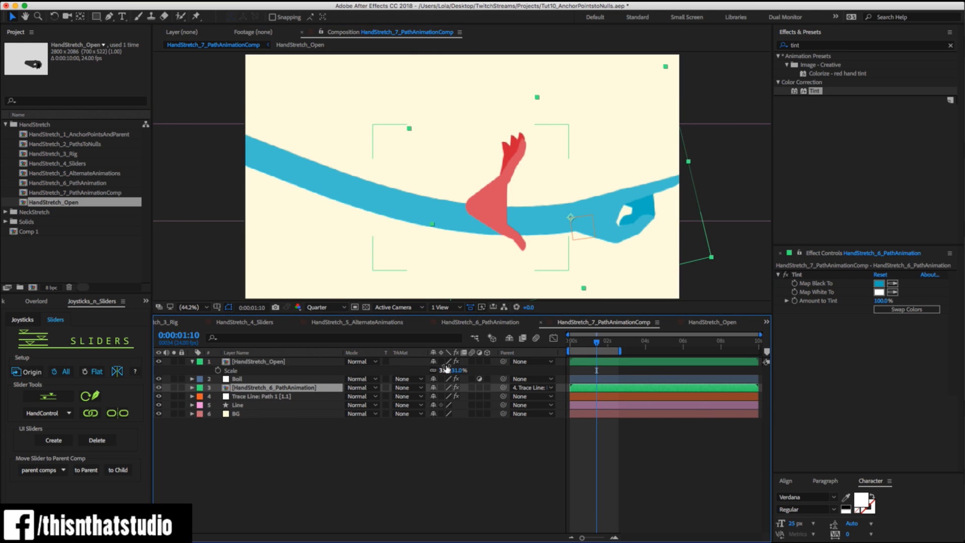
left_click(445, 370)
type("41.6")
key("Return")
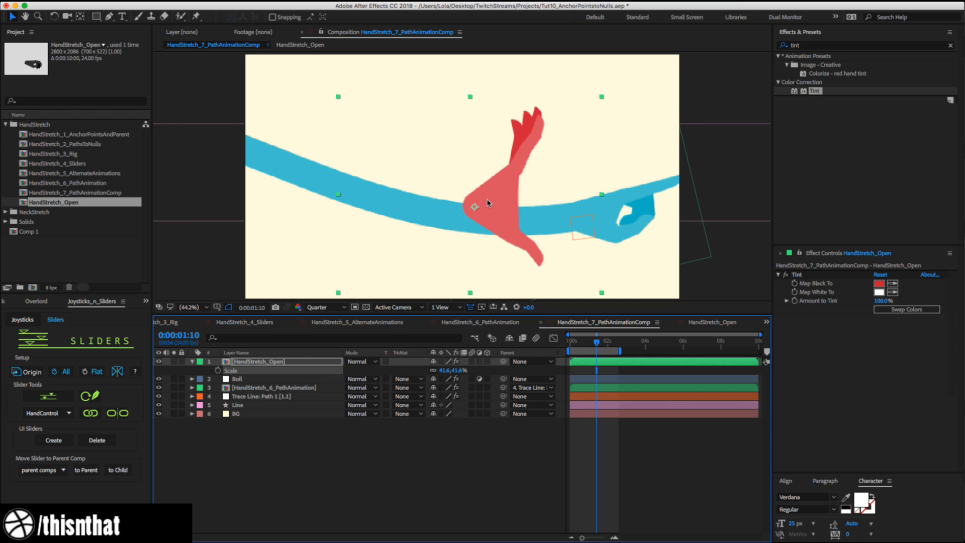
left_click_drag(506, 212, 509, 216)
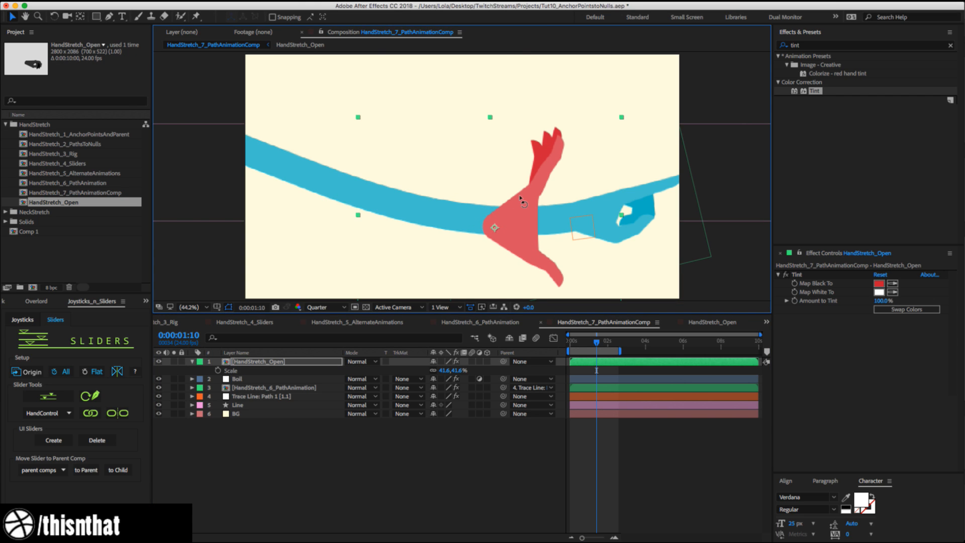
key("w")
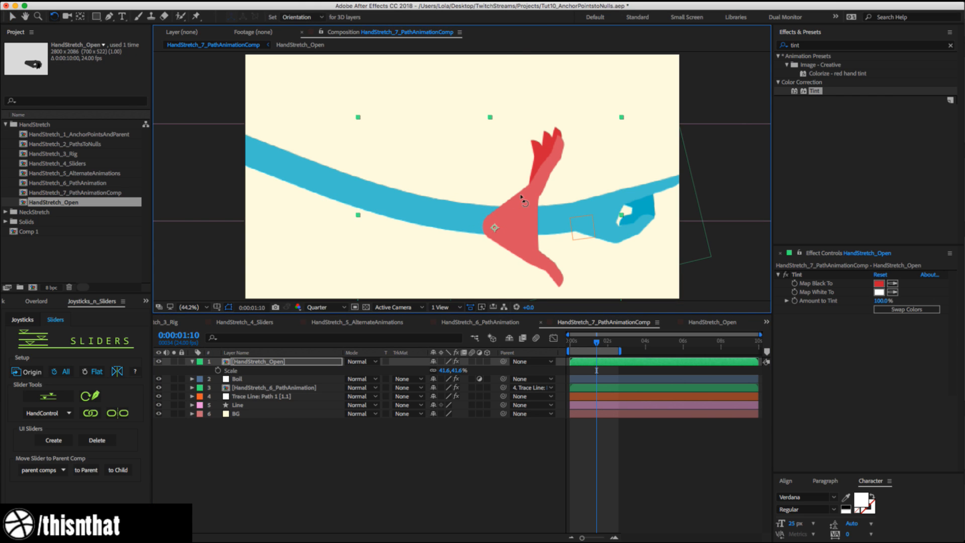
Move the HandStretch_Open layer beneath the Boil layer and lock Boil.
left_click(192, 362)
left_click_drag(248, 361, 243, 375)
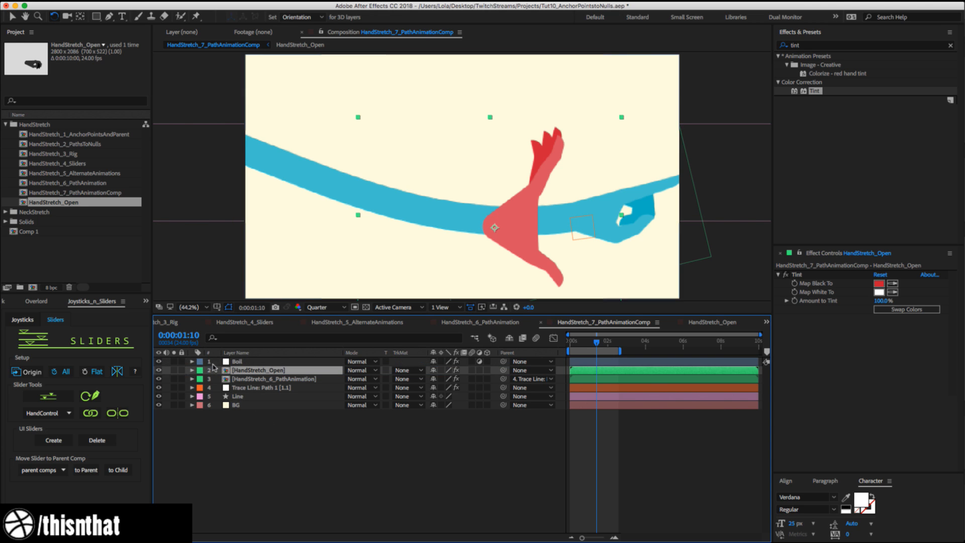
left_click(181, 361)
left_click(294, 361)
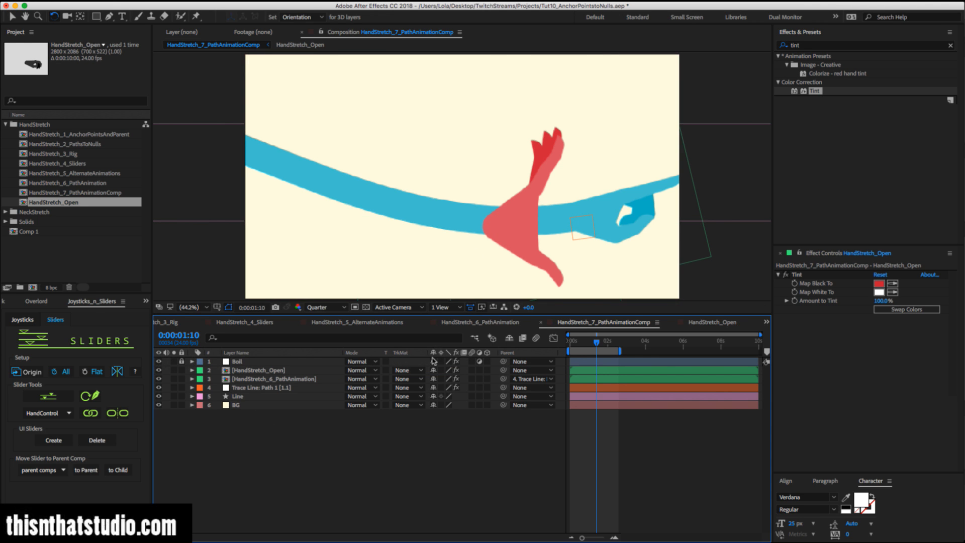
Hide the Boil layer, rotate HandStretch_Open counterclockwise by eye, and move the red hand over the blue hand at the arm's end.
left_click(159, 361)
left_click(254, 370)
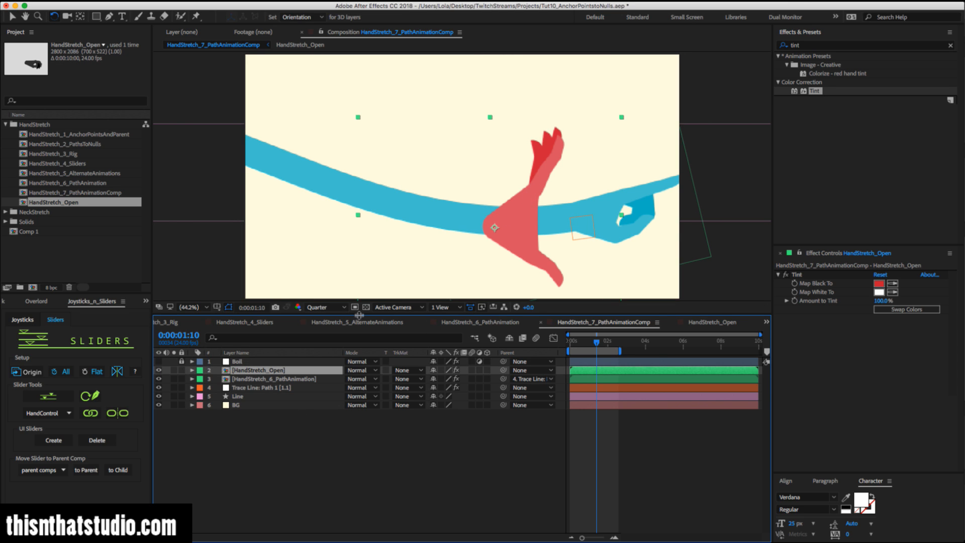
left_click_drag(531, 199, 481, 199)
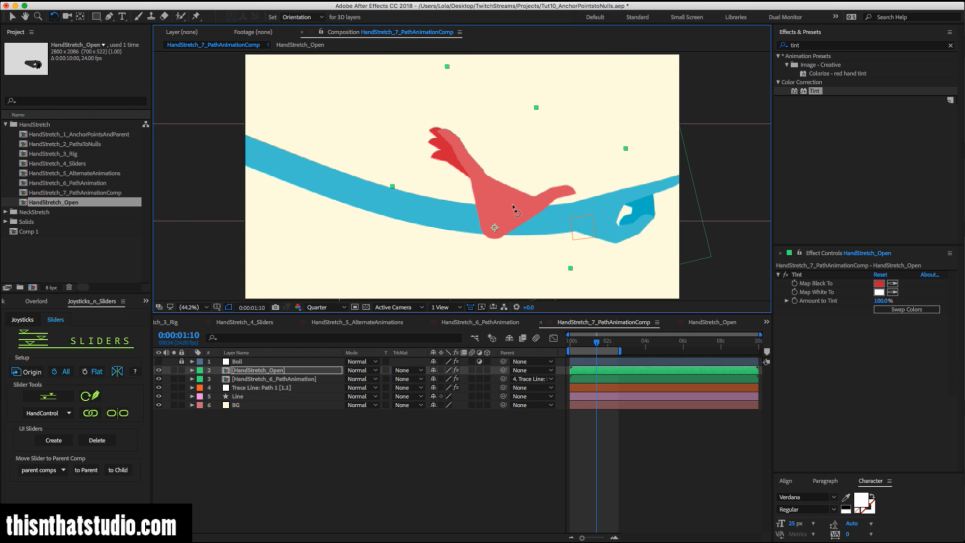
key("v")
left_click_drag(513, 207, 597, 223)
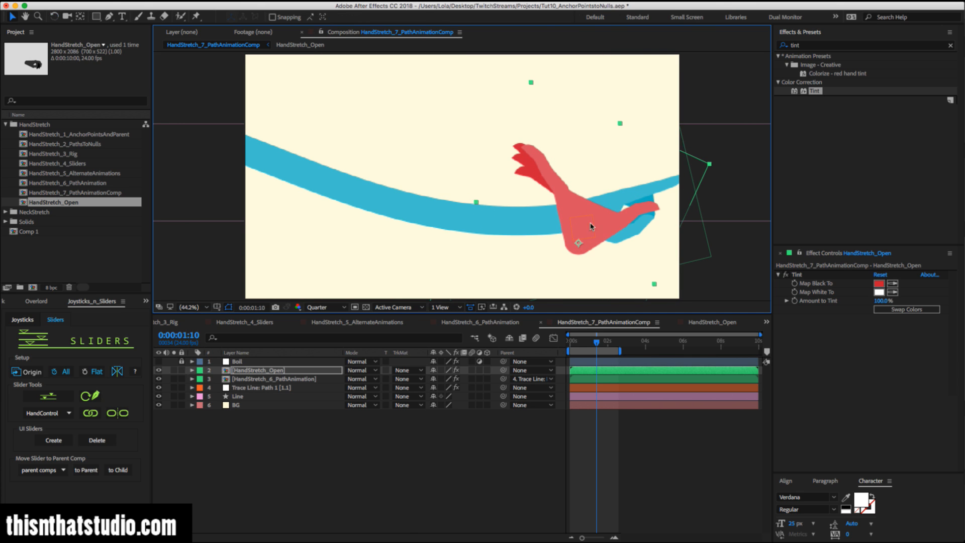
Add a new shape layer directly above HandStretch_Open in the path animation composition.
right_click(288, 454)
mouse_move(362, 436)
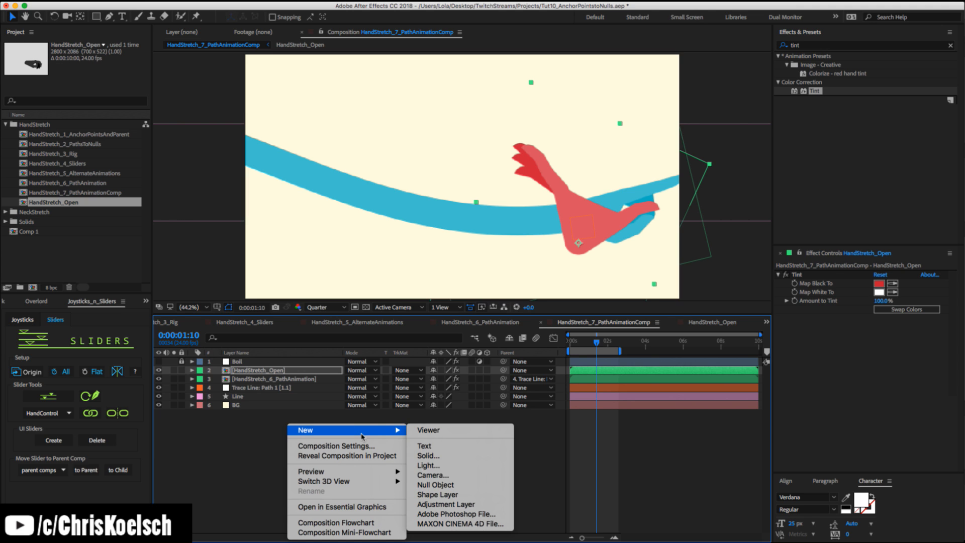
left_click(446, 494)
key("q")
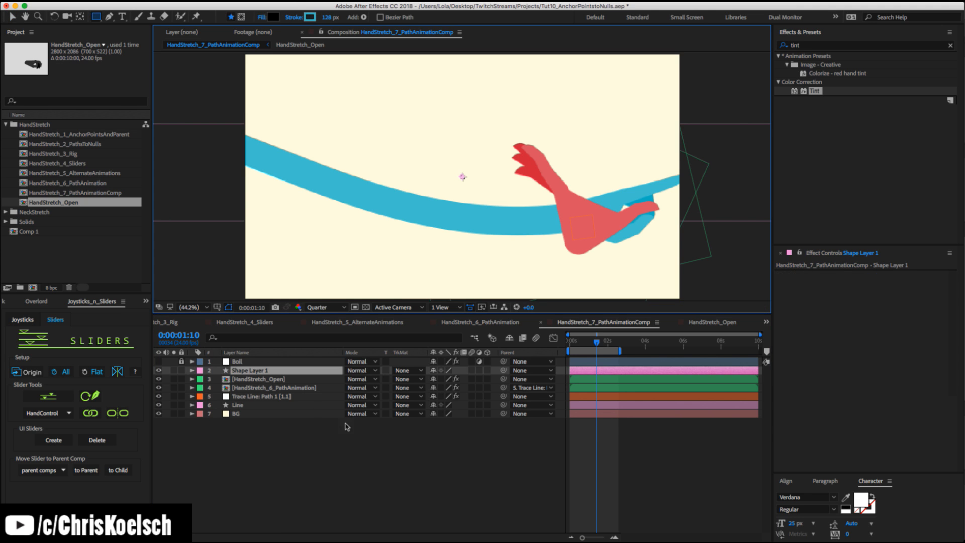
Draw a four-point curved Pen path on the shape layer, entering below the frame, looping once mid-frame and exiting above it.
left_click(109, 16)
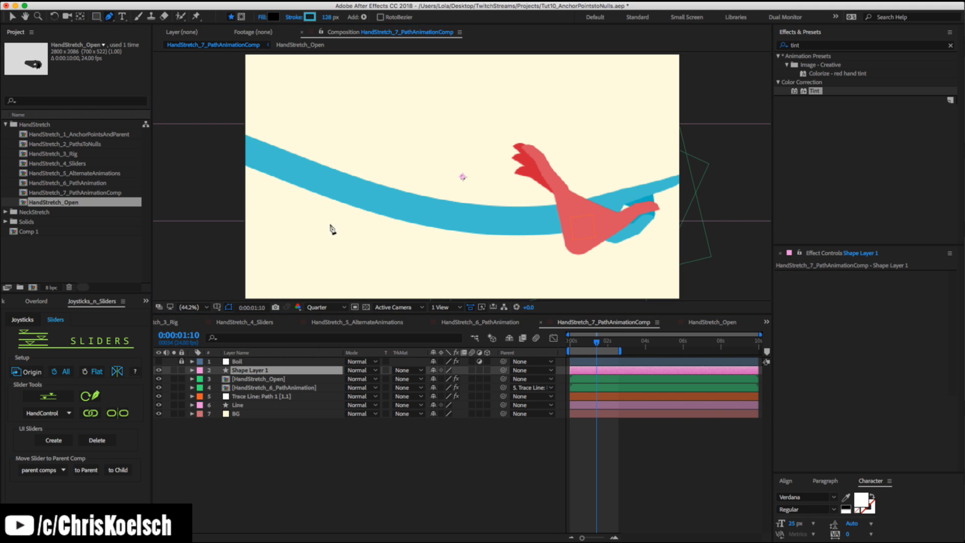
key("comma")
key("comma")
left_click_drag(413, 277, 429, 244)
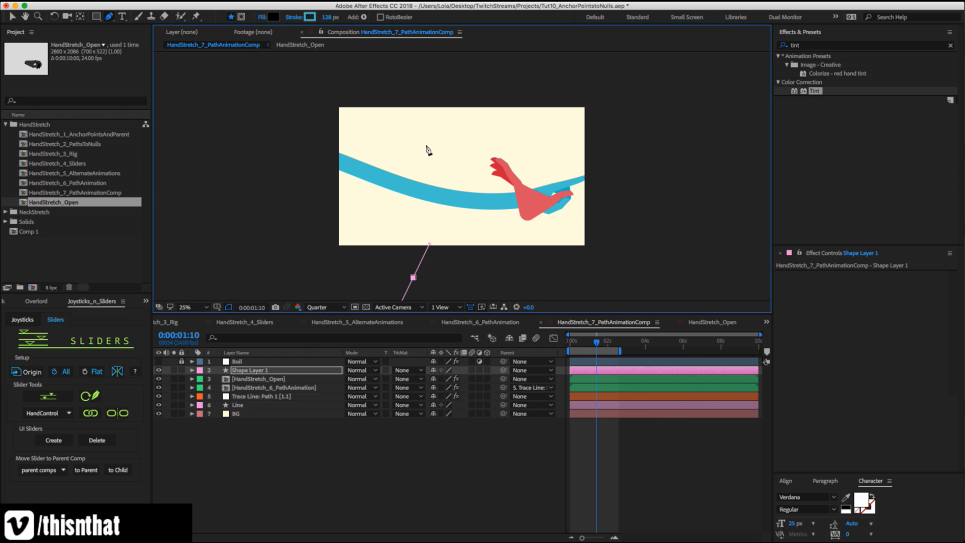
left_click_drag(422, 148, 386, 126)
left_click_drag(457, 182, 531, 121)
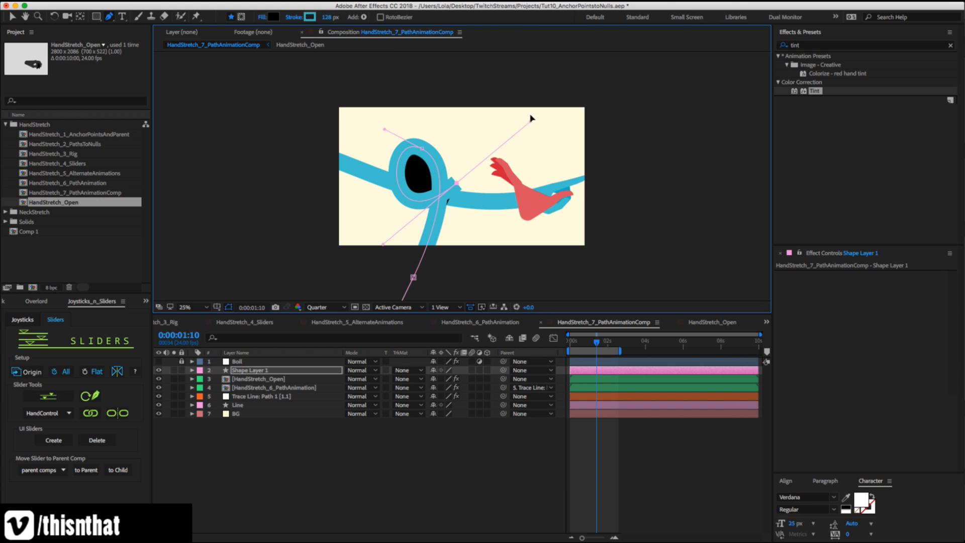
left_click(481, 64)
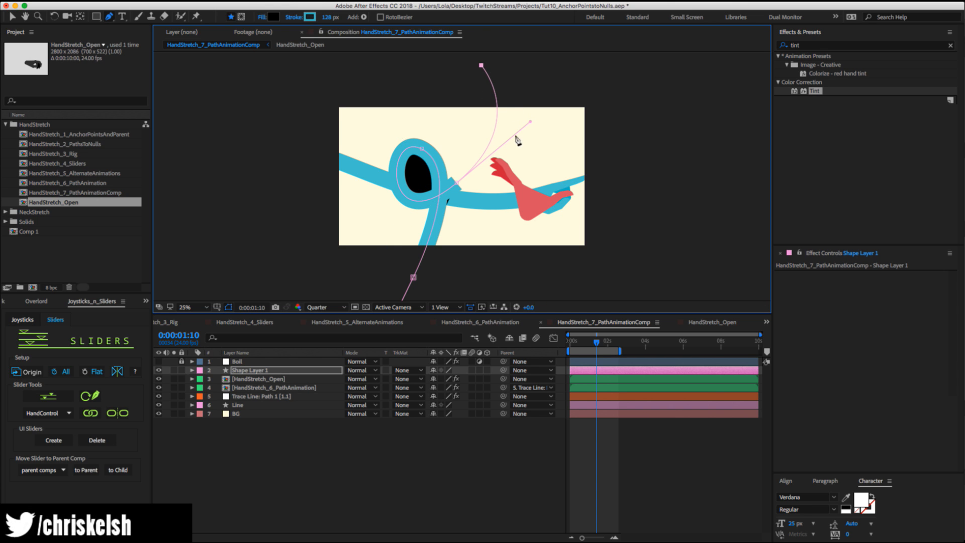
key("a")
left_click_drag(456, 181, 457, 191)
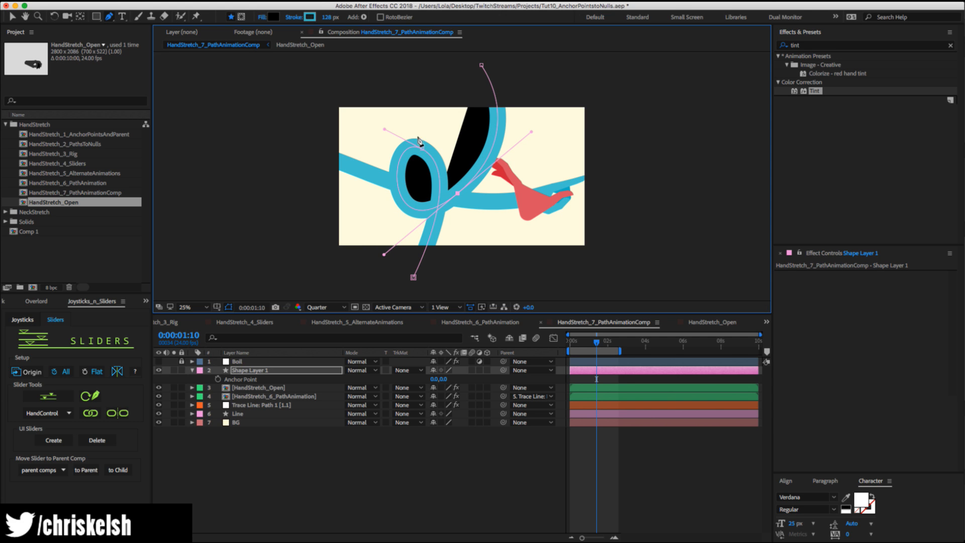
Set the looping path's stroke colour to the red sampled from the hand.
left_click(310, 17)
left_click(335, 300)
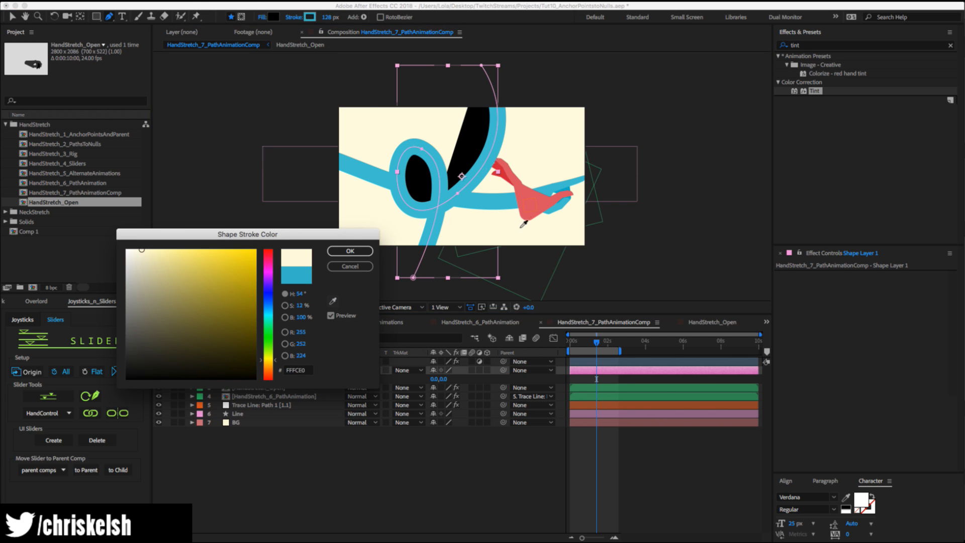
left_click(530, 219)
left_click(349, 251)
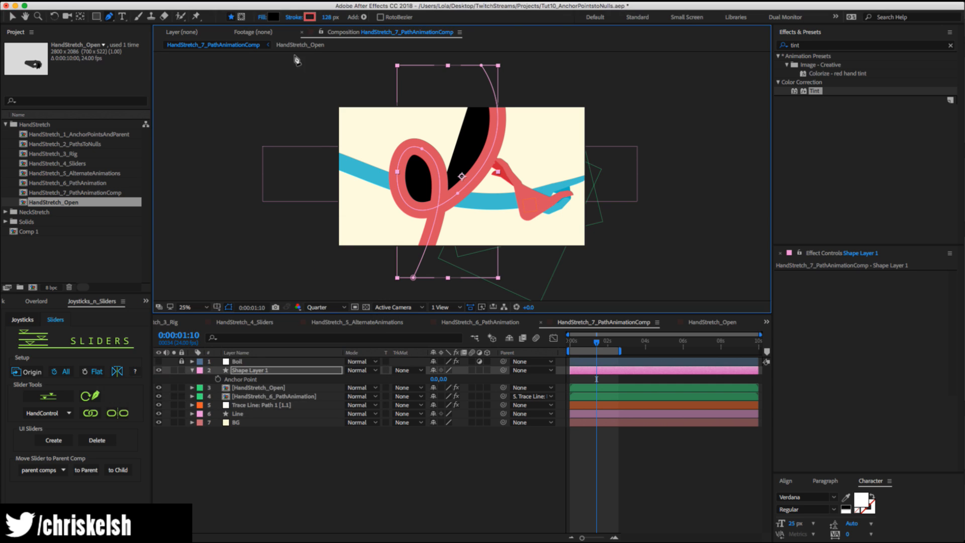
Set the looping path's fill to None.
left_click(262, 17)
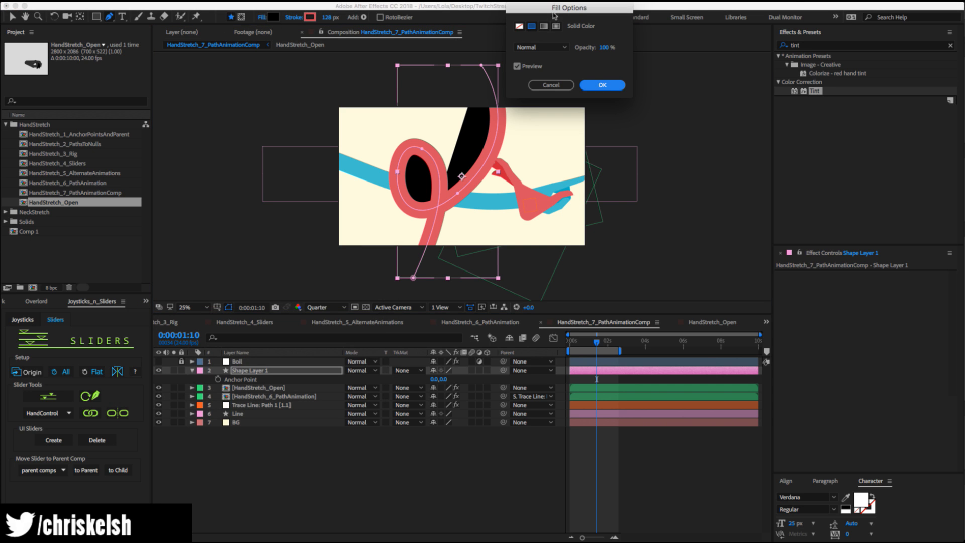
left_click(519, 26)
left_click(551, 85)
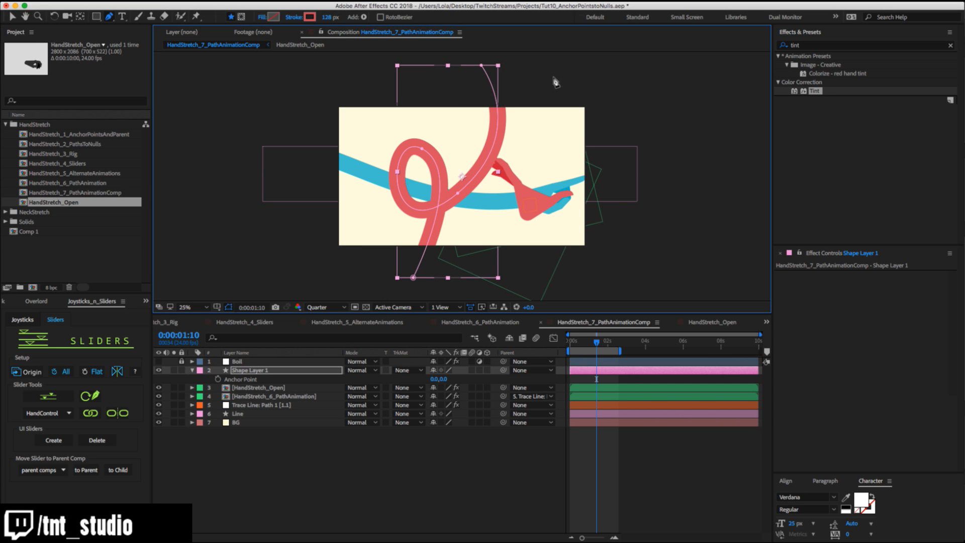
left_click(262, 17)
left_click(519, 25)
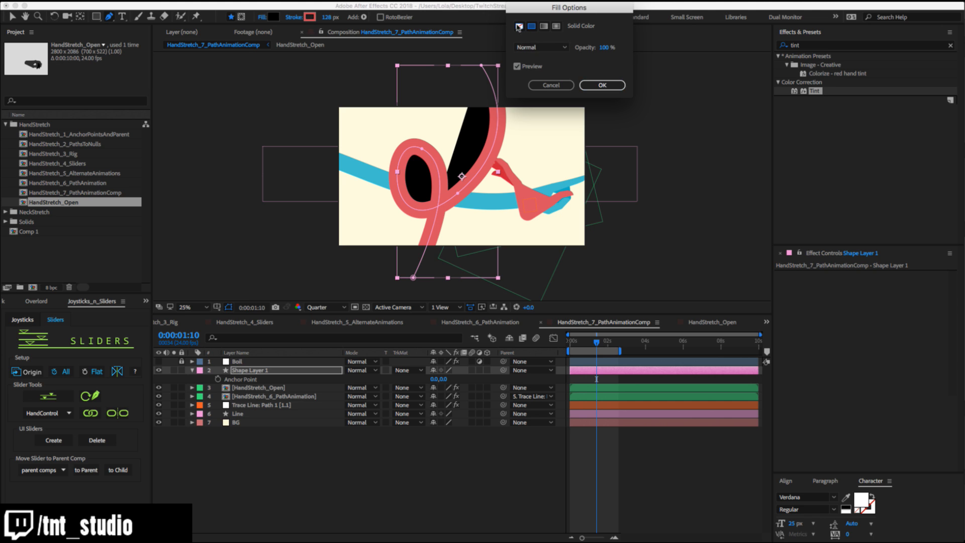
left_click(602, 85)
Widen and round the path's loop by repositioning its upper point and extending that point's two bezier handles sideways.
key("z")
left_click(429, 184)
key("v")
mouse_move(447, 97)
left_mouse_down()
mouse_move(466, 137)
mouse_move(474, 119)
mouse_move(436, 115)
left_mouse_up()
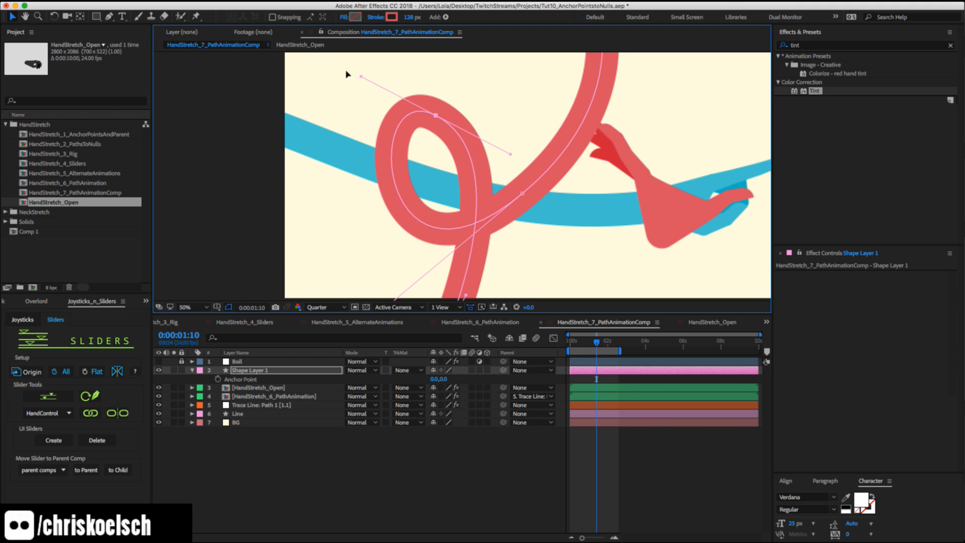
left_click_drag(363, 74, 303, 109)
left_click_drag(520, 119, 571, 120)
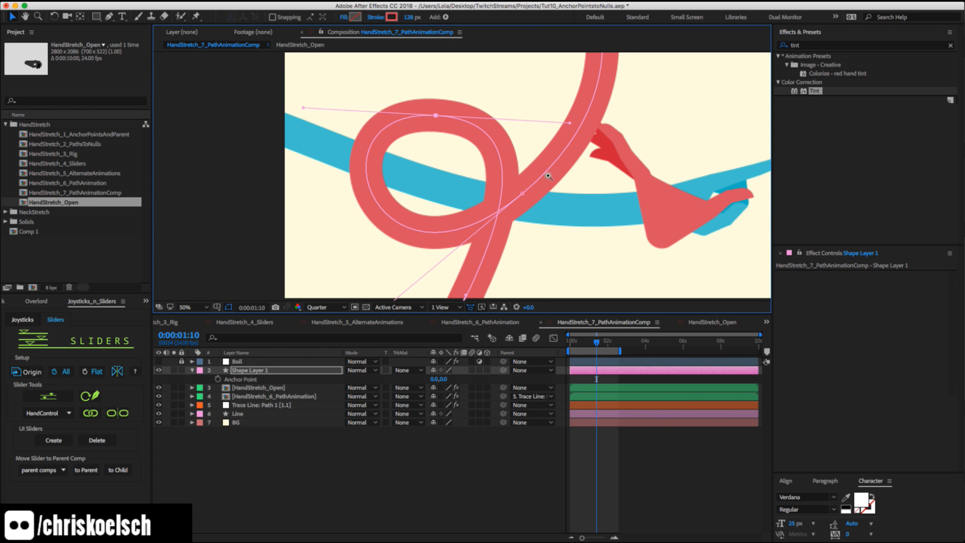
scroll(548, 176, "down", 2)
scroll(444, 195, "up", 1)
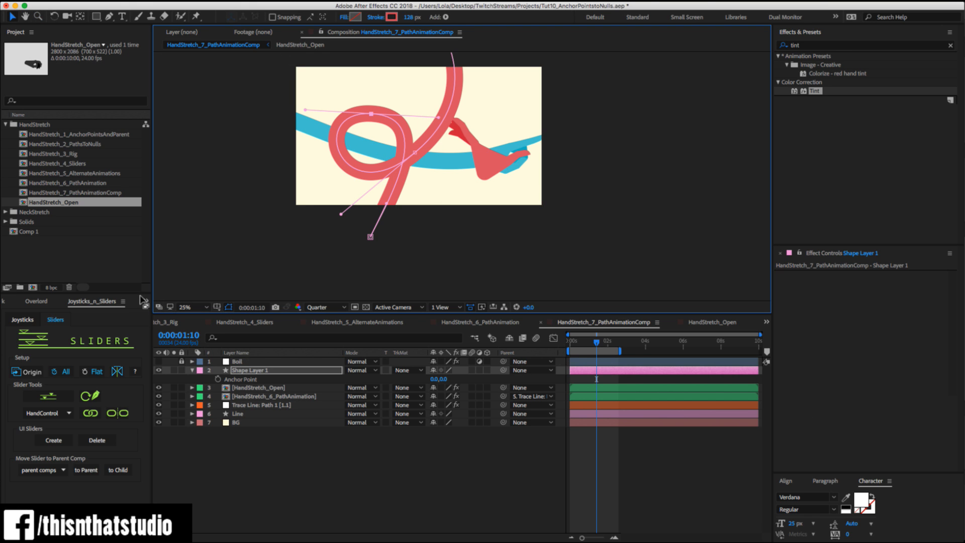
Reveal the ButtCapper script's controls beneath Joysticks_n_Sliders.
right_click(38, 515)
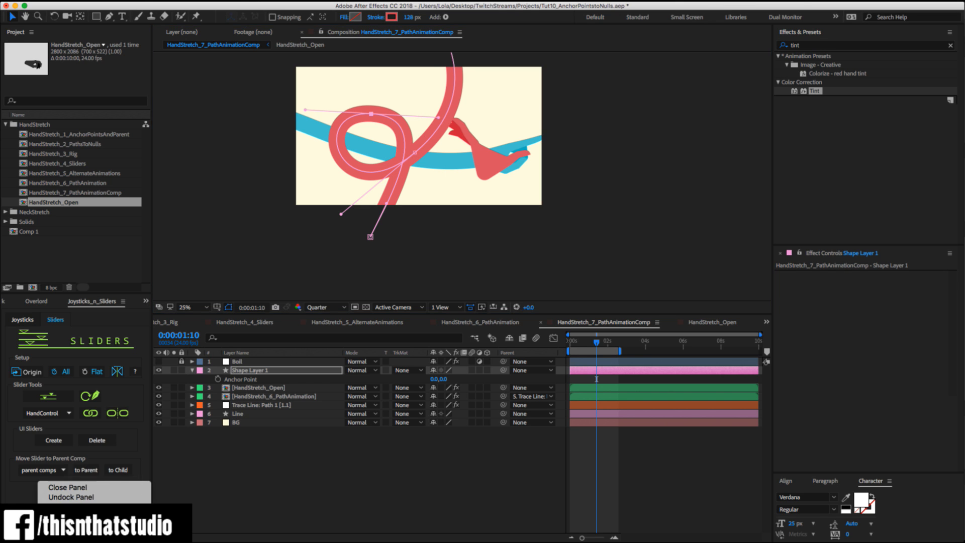
key("Escape")
left_click_drag(53, 507, 51, 458)
left_click(56, 493)
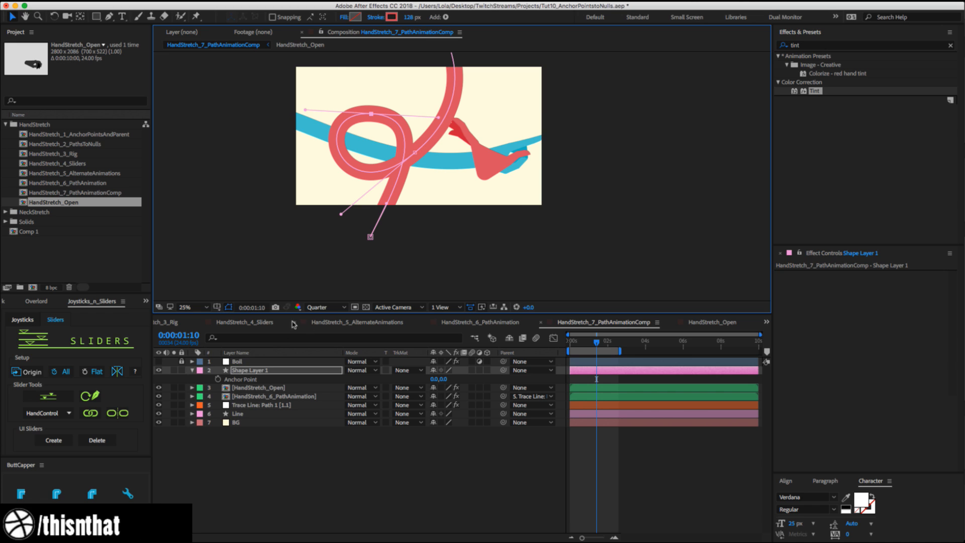
Rename the shape layer as Line2 and move it beneath HandStretch_Open.
left_click(252, 371)
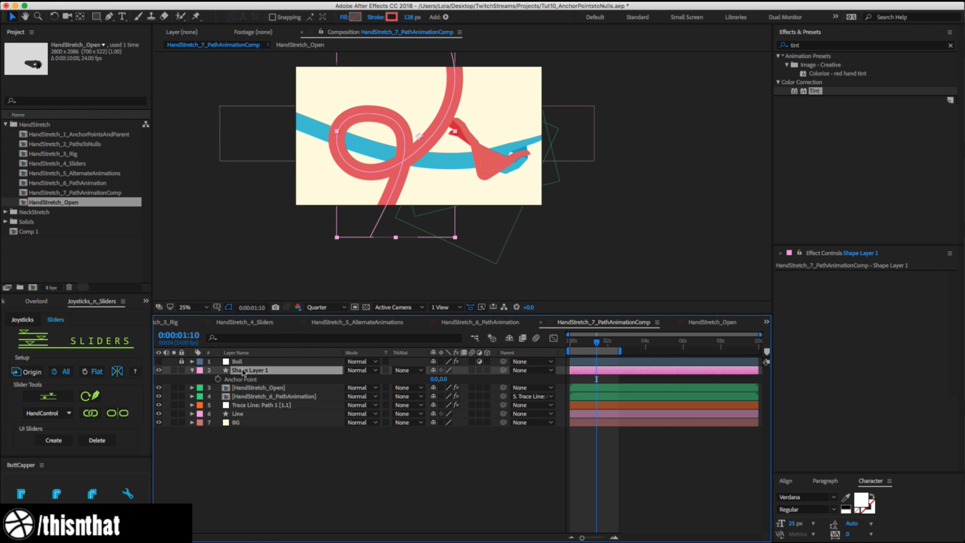
key("Return")
type("Line2")
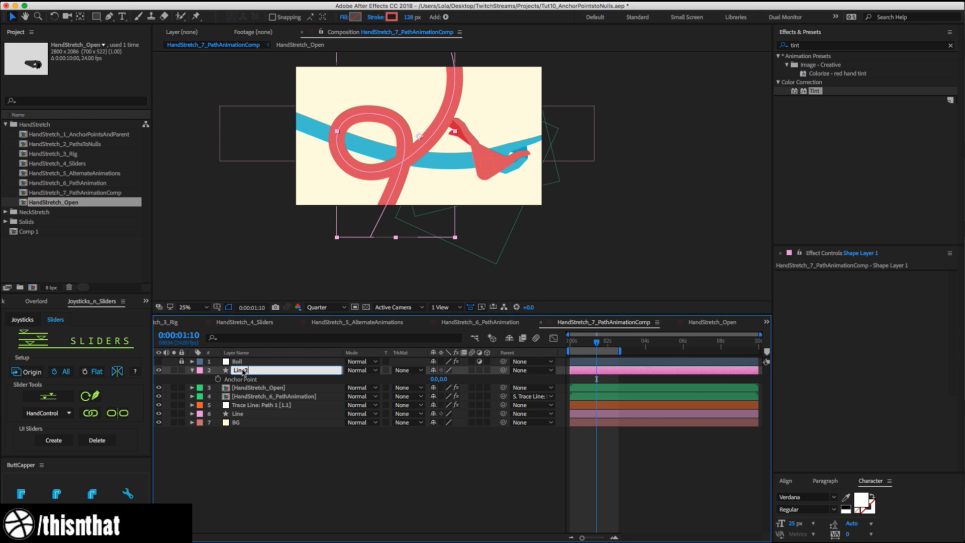
key("Return")
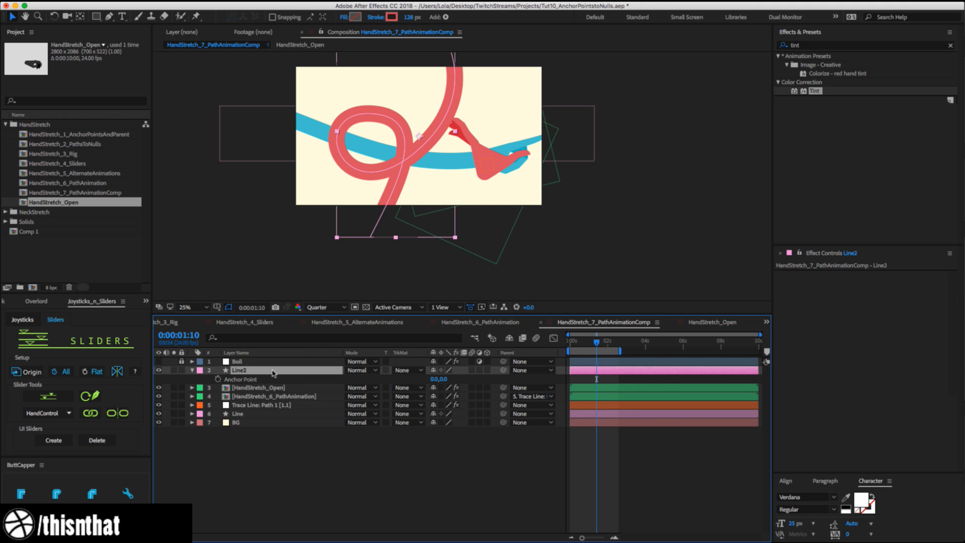
left_click_drag(246, 372, 244, 385)
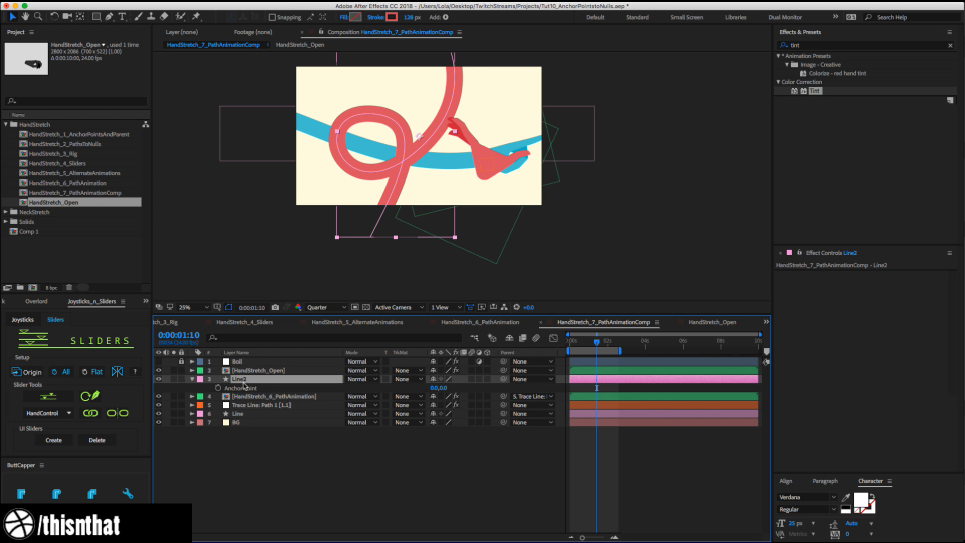
left_click(193, 379)
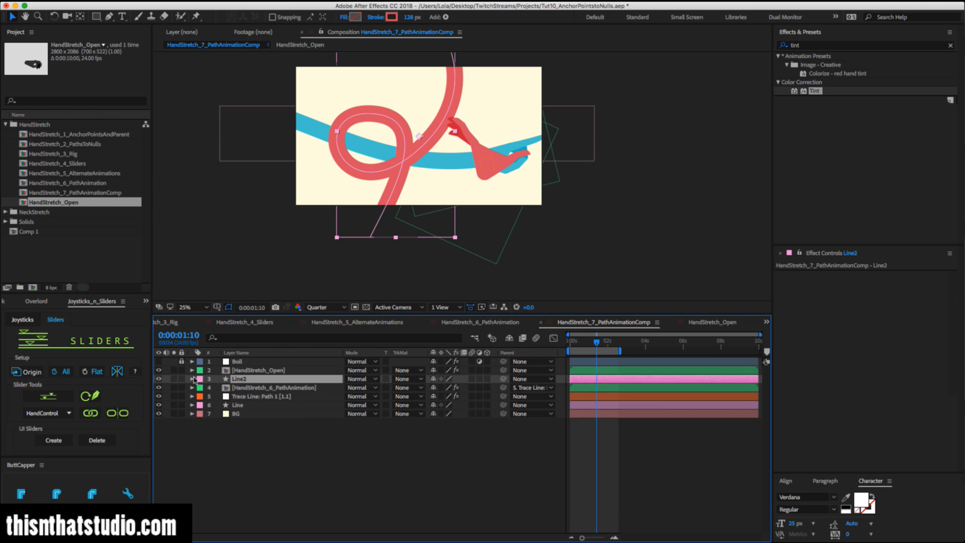
Create a Trace Path null from Line2's Path property with the Create Nulls From Paths script, and close the script.
left_click(194, 379)
left_click(201, 387)
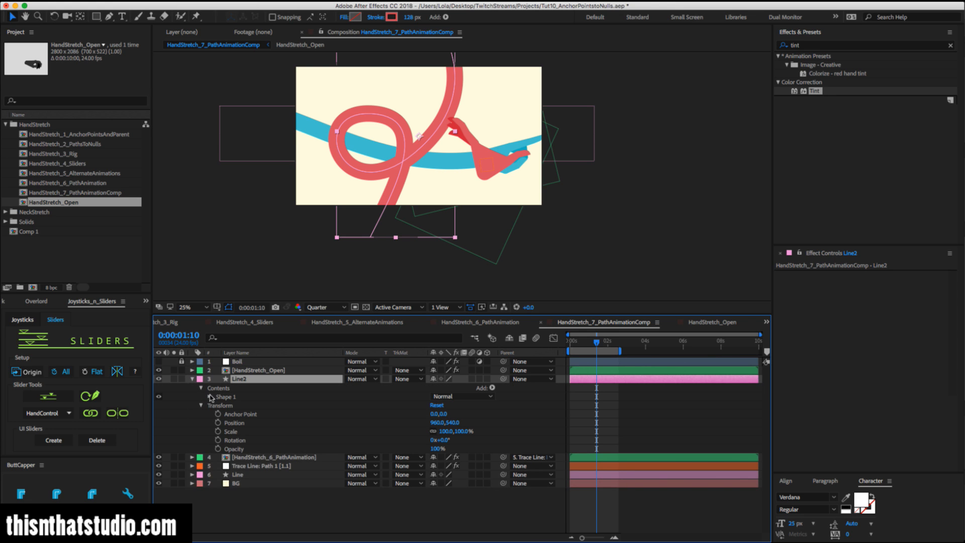
left_click(210, 396)
left_click(219, 405)
left_click(247, 413)
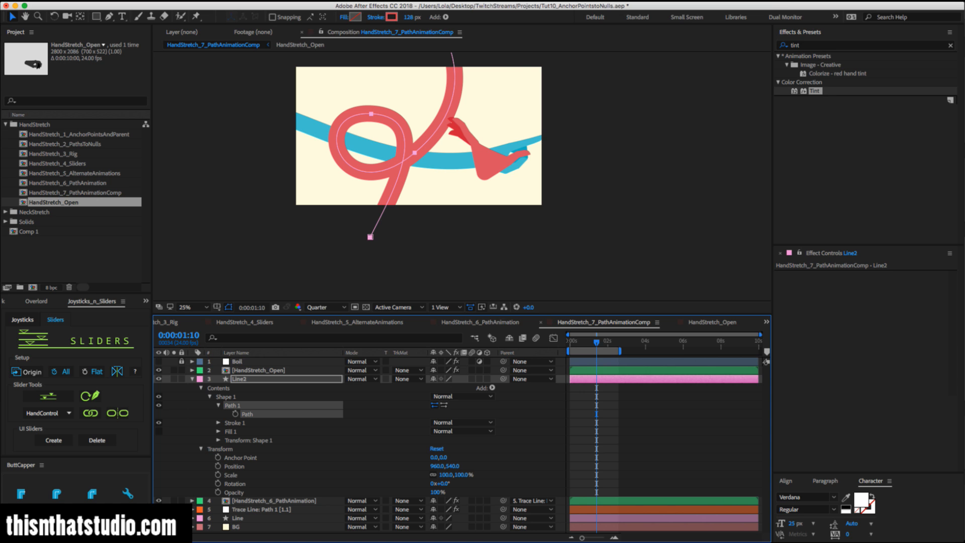
left_click(314, 1)
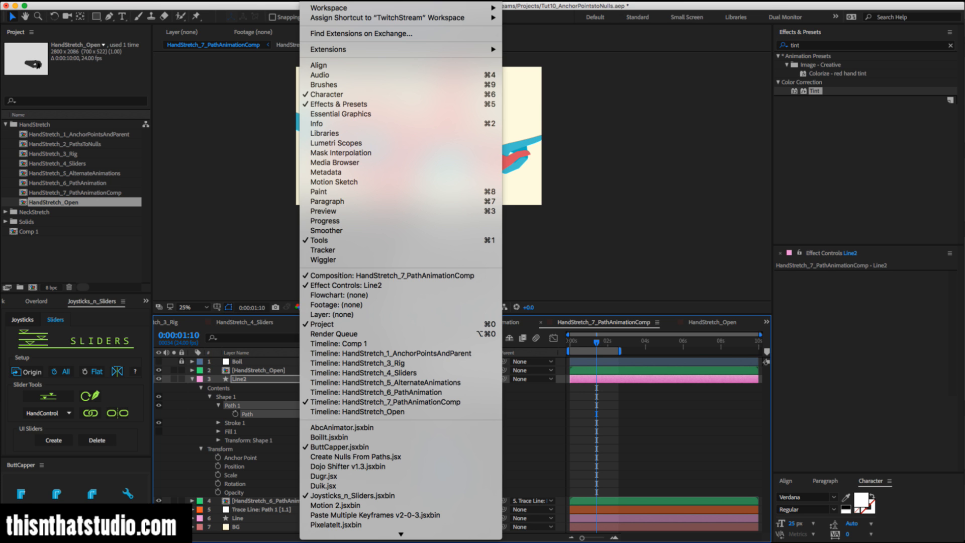
left_click(346, 456)
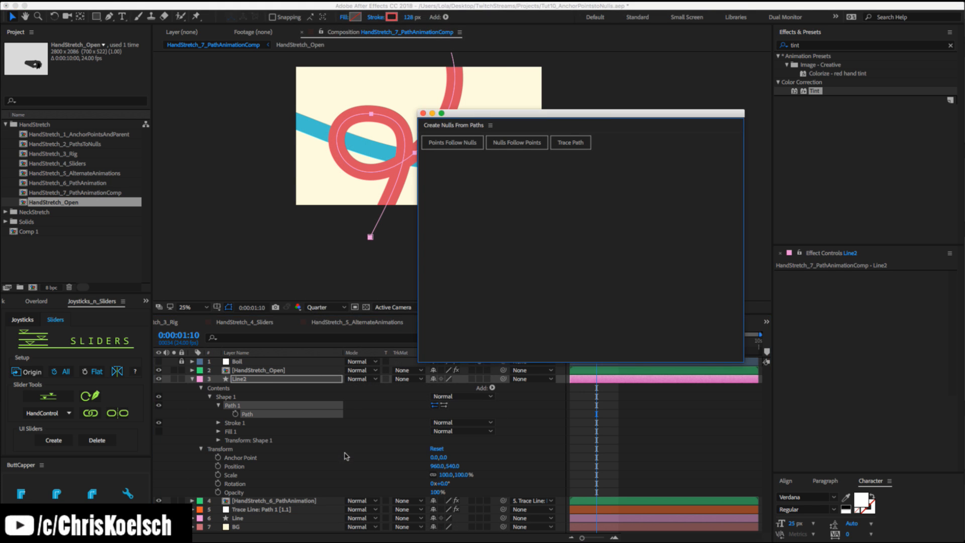
left_click(566, 146)
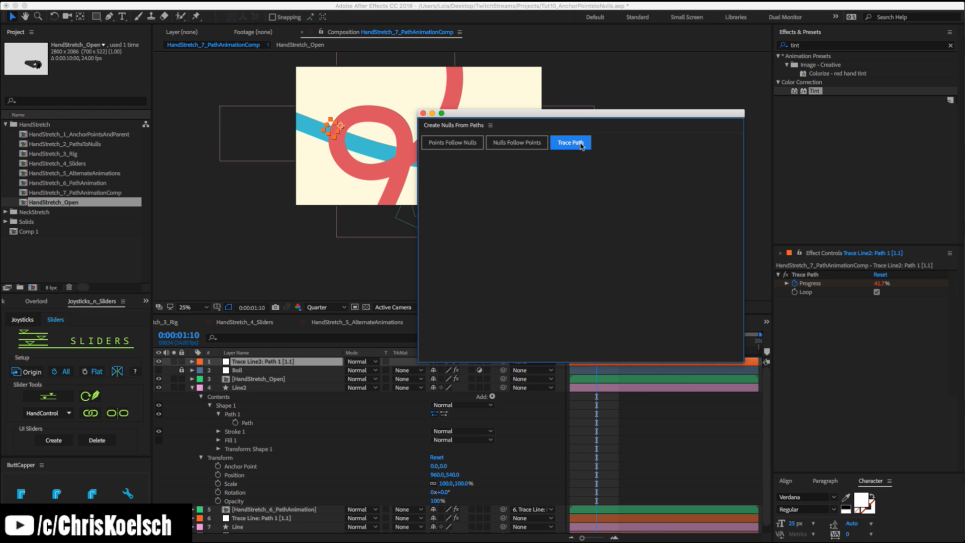
left_click(422, 112)
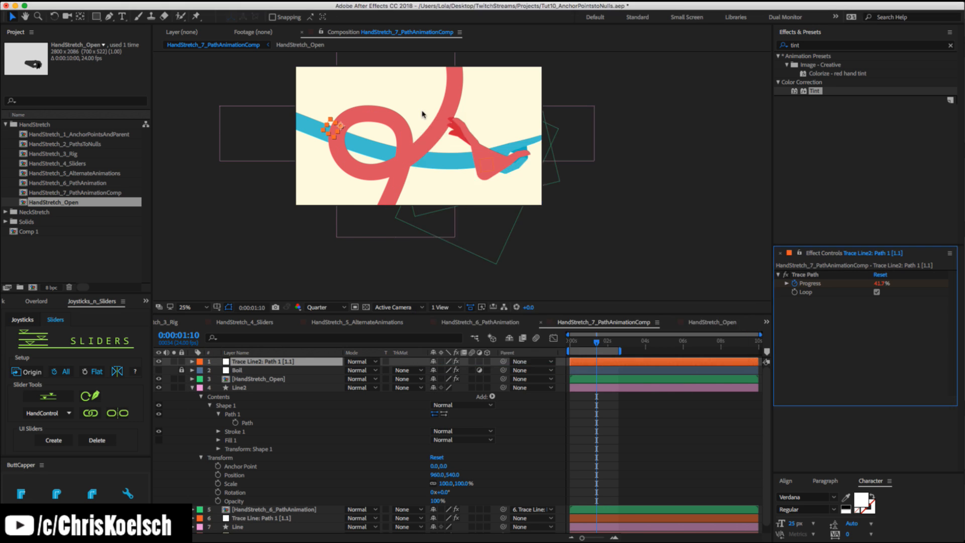
Show the keyframes of the Trace Line2 null and set the current time to 0:00:00:00.
left_click(253, 363)
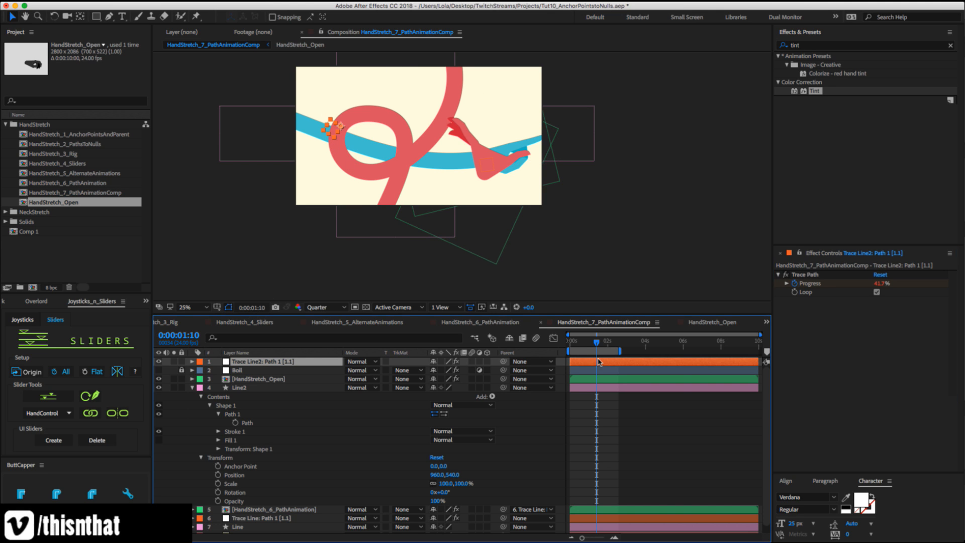
key("u")
left_click_drag(594, 345, 568, 352)
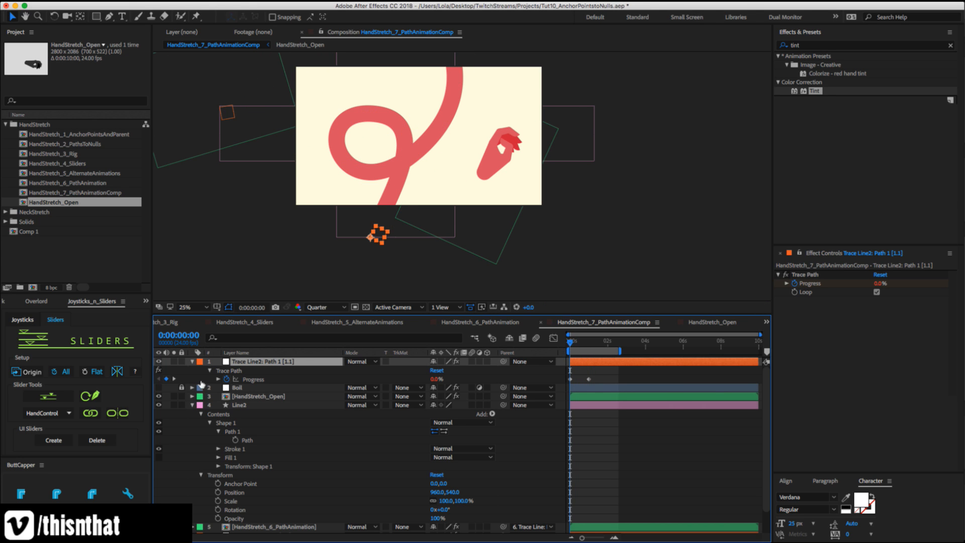
Collapse Line2, hide the three blue arm layers, and move the Trace Line2 null beneath Boil.
left_click(193, 406)
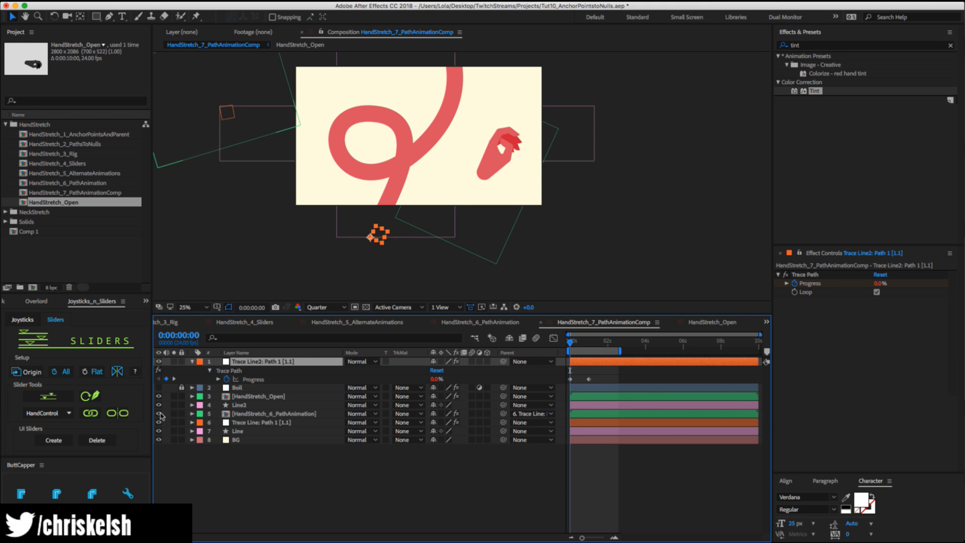
left_click_drag(256, 362, 242, 388)
mouse_move(572, 343)
left_mouse_down()
mouse_move(586, 340)
mouse_move(566, 344)
left_mouse_up()
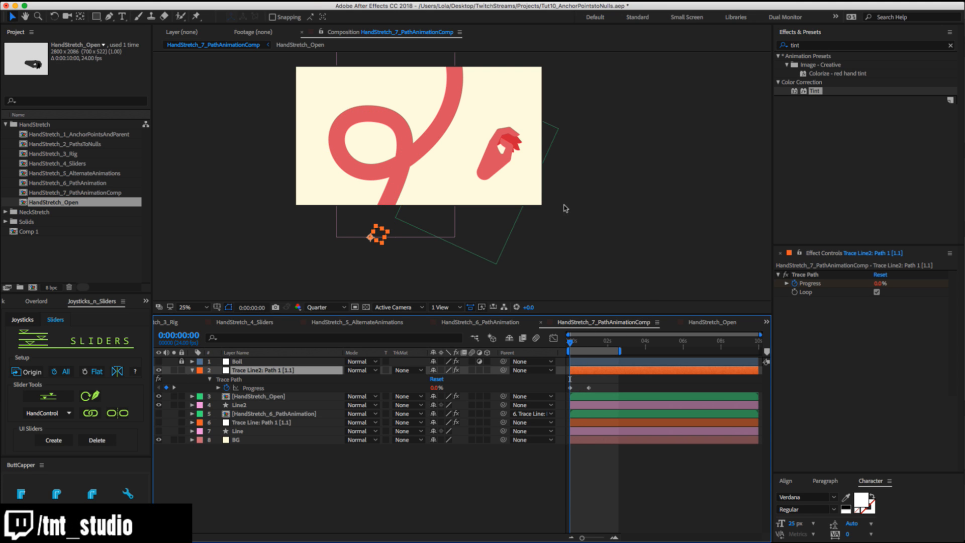
Copy Line2's Path property and paste it into the Position property of HandStretch_Open at 0:00:00:00.
left_click(225, 397)
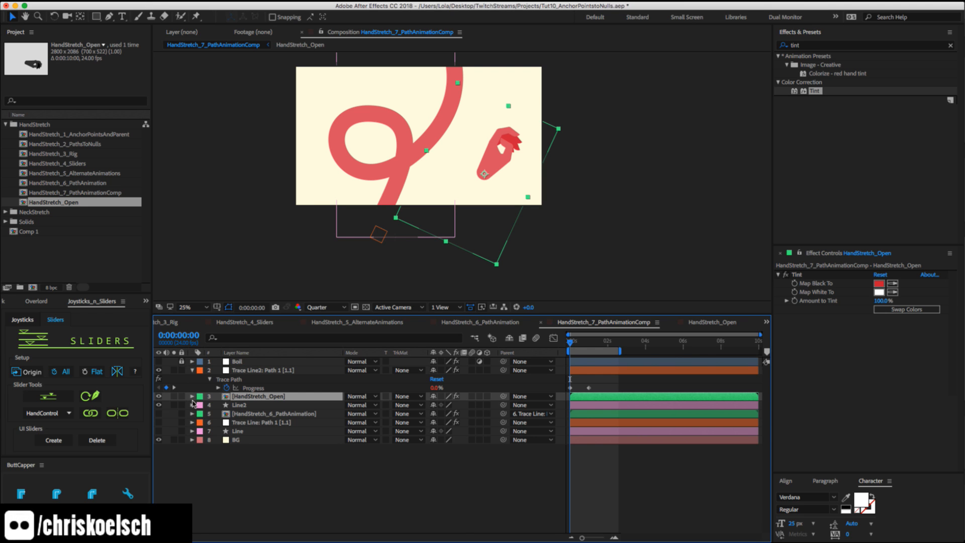
left_click(193, 405)
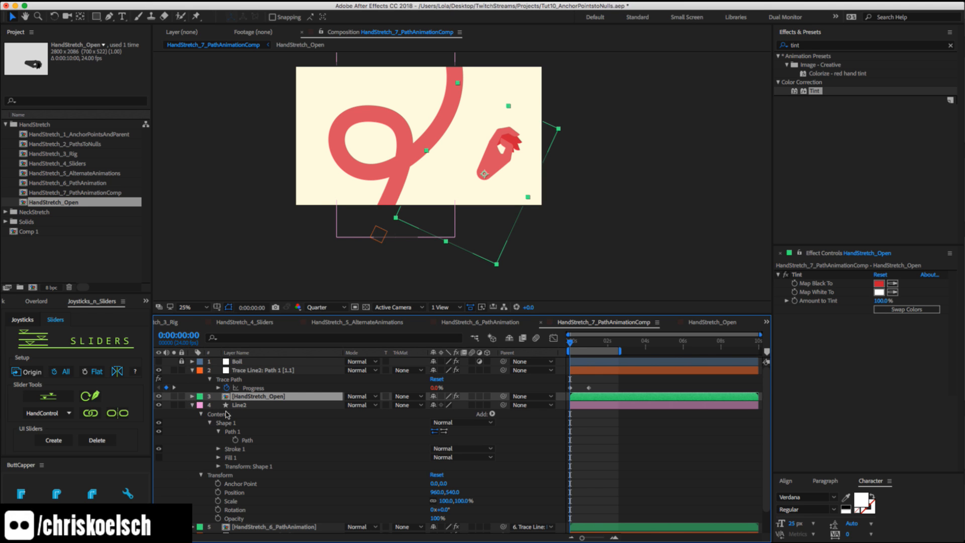
left_click(236, 431)
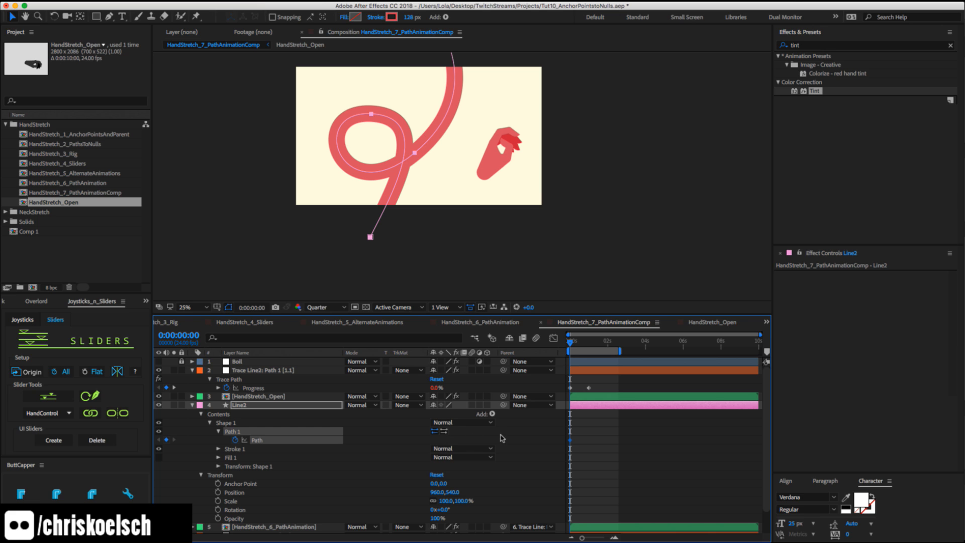
left_click(257, 397)
key("p")
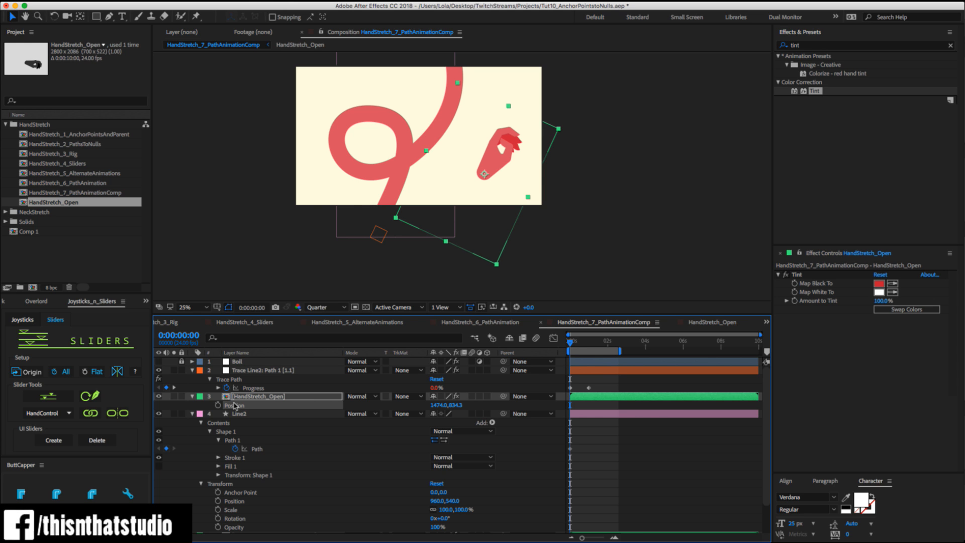
key("super+v")
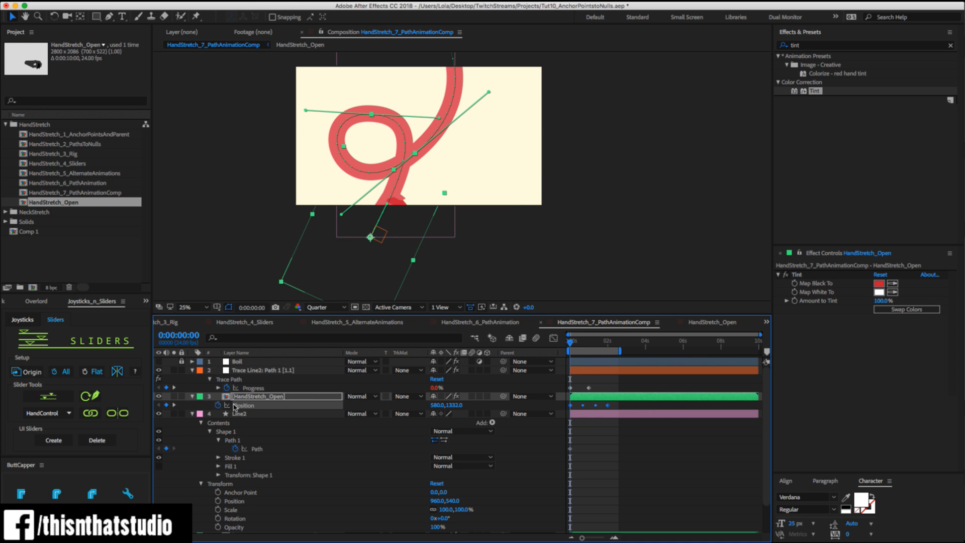
Set the Auto-Orientation of HandStretch_Open to Orient Along Path.
left_click_drag(569, 336, 535, 349)
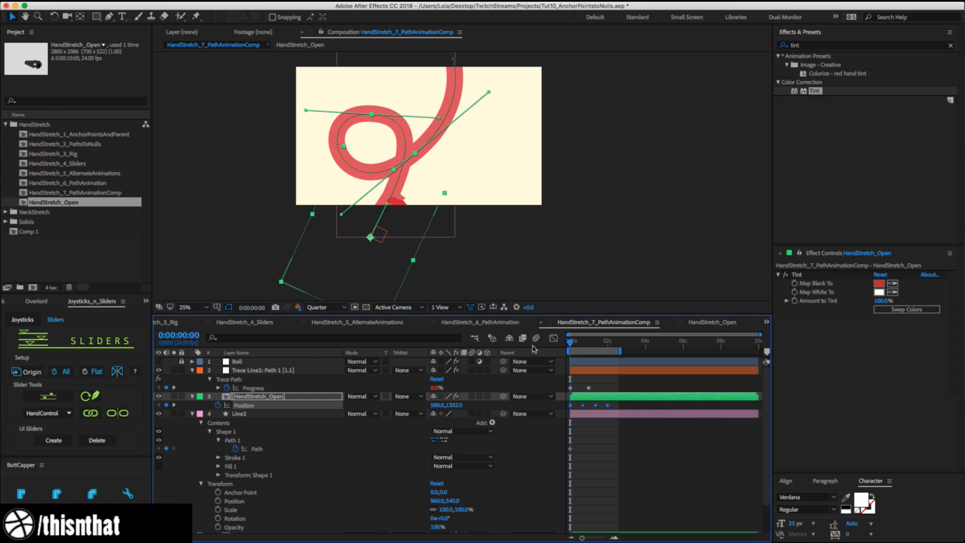
left_click(251, 397)
right_click(251, 396)
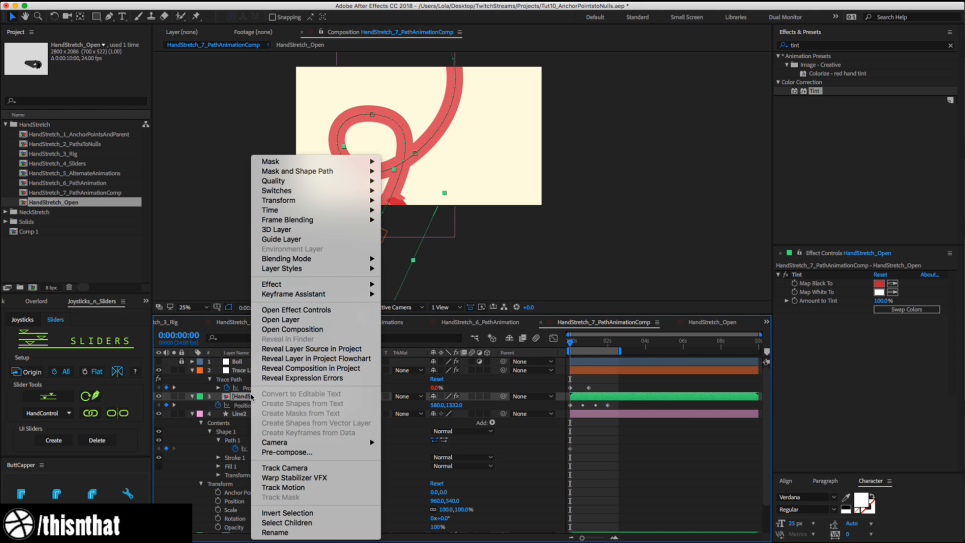
mouse_move(312, 201)
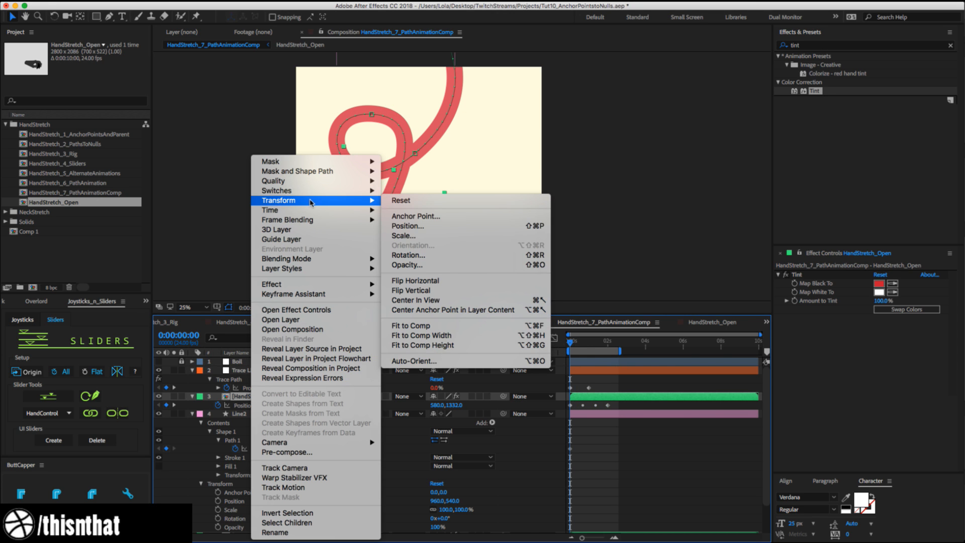
left_click(430, 361)
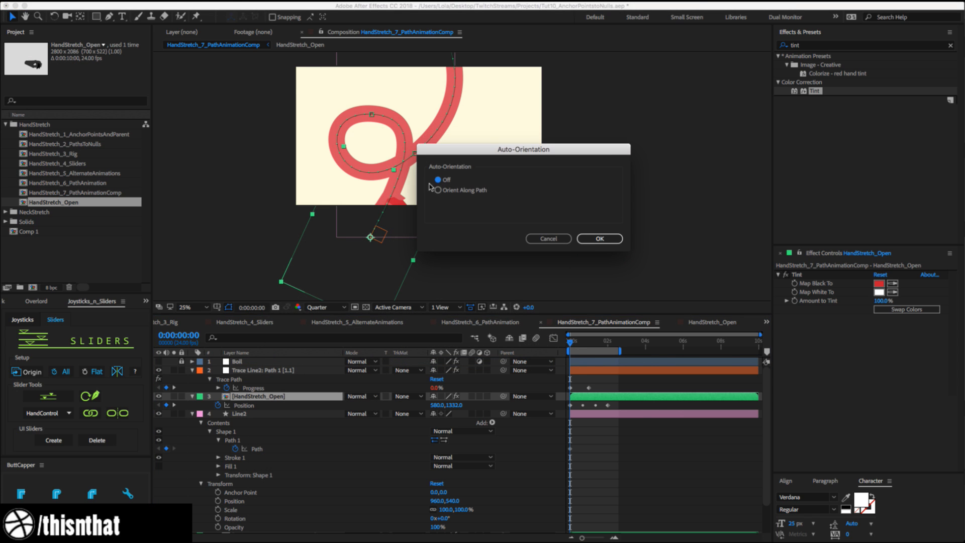
left_click(462, 190)
left_click(586, 239)
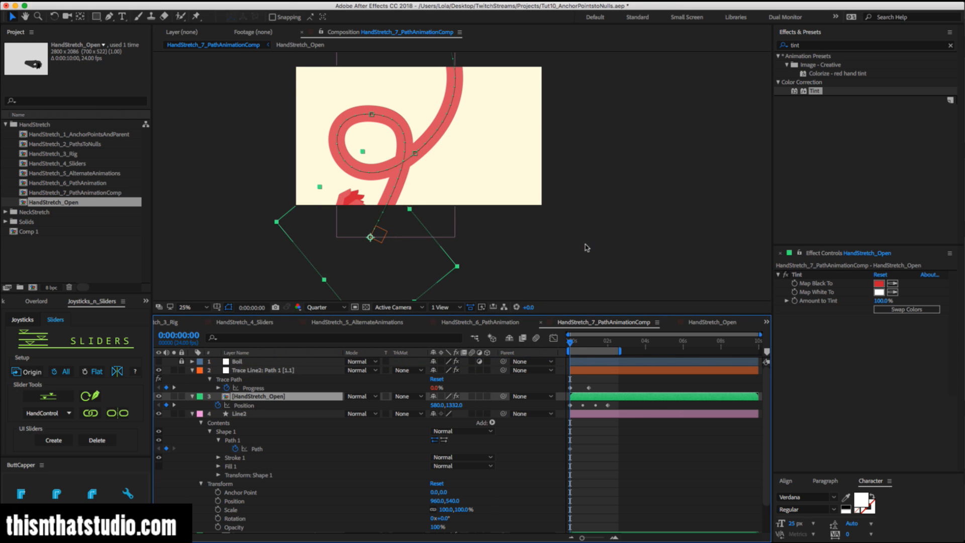
Rotate HandStretch_Open clockwise about its anchor point at 0:00:01:06 to align the hand with the looping path.
left_click_drag(571, 345, 594, 342)
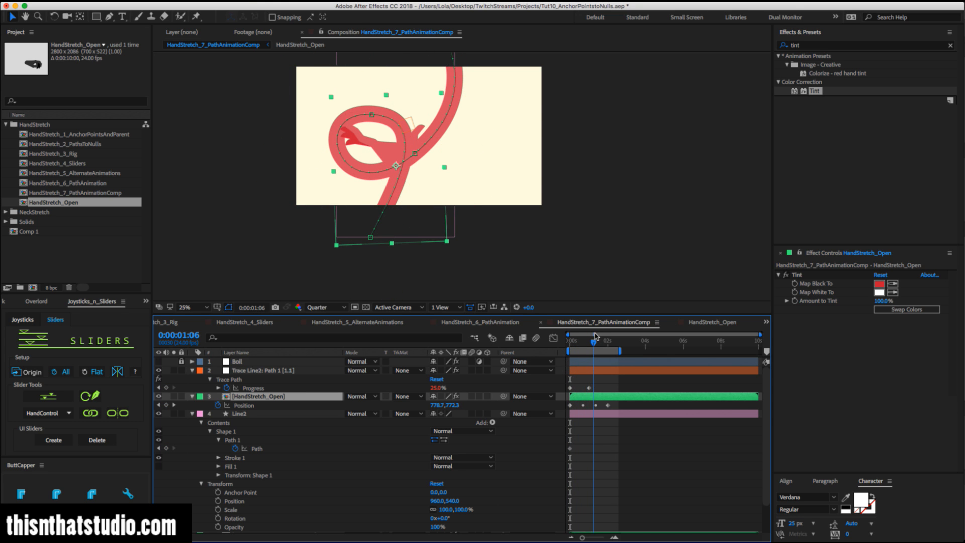
key("w")
left_click_drag(431, 110, 461, 173)
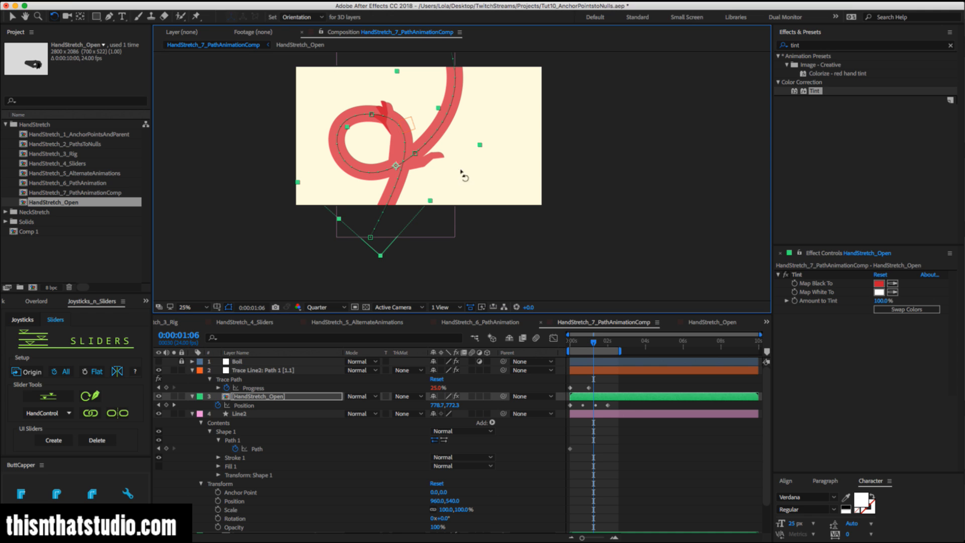
Play the animation from the start several times to check how the hand follows and turns along the loop.
left_click_drag(600, 340, 571, 350)
key("space")
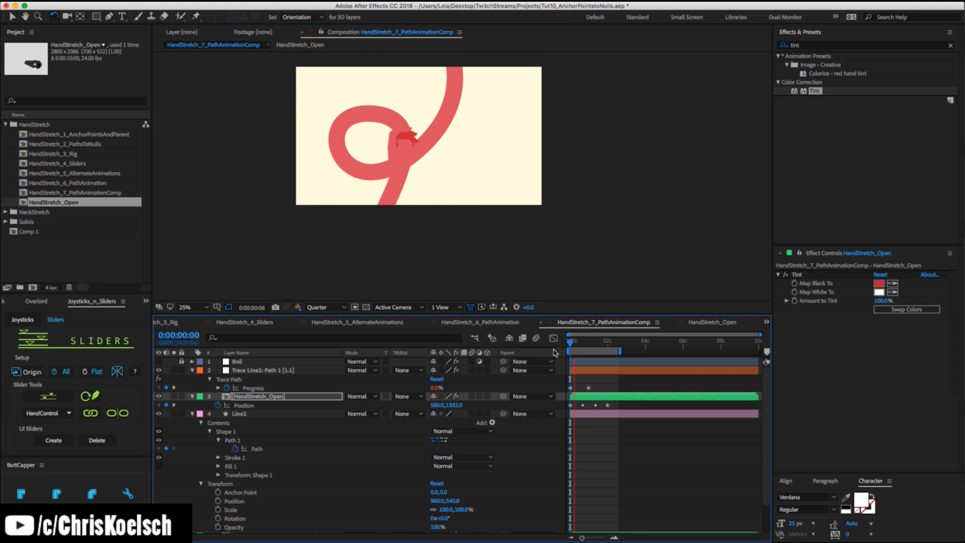
key("space")
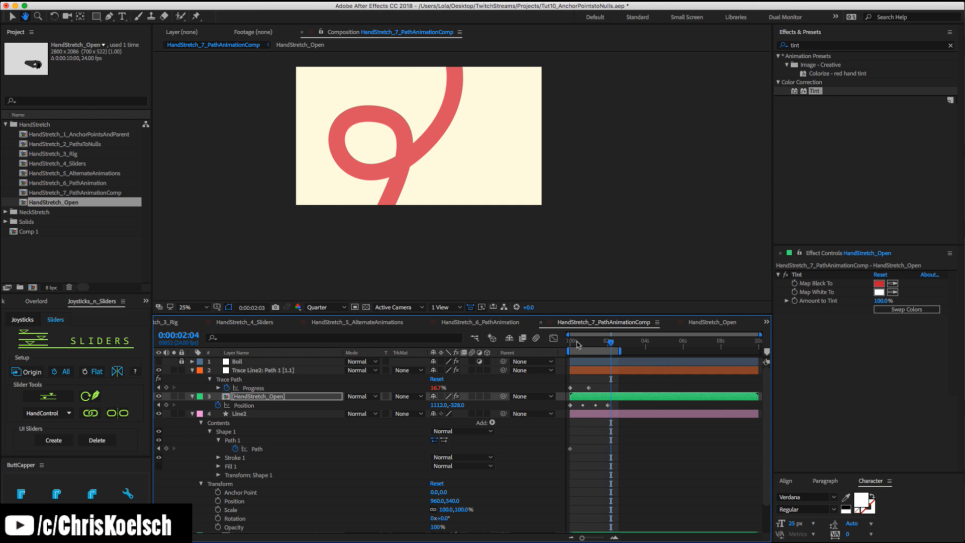
key("space")
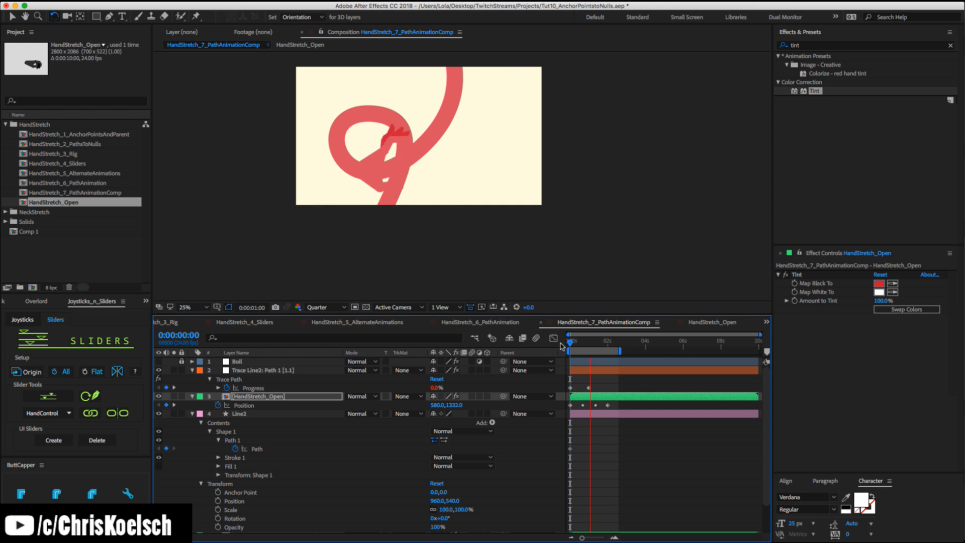
key("space")
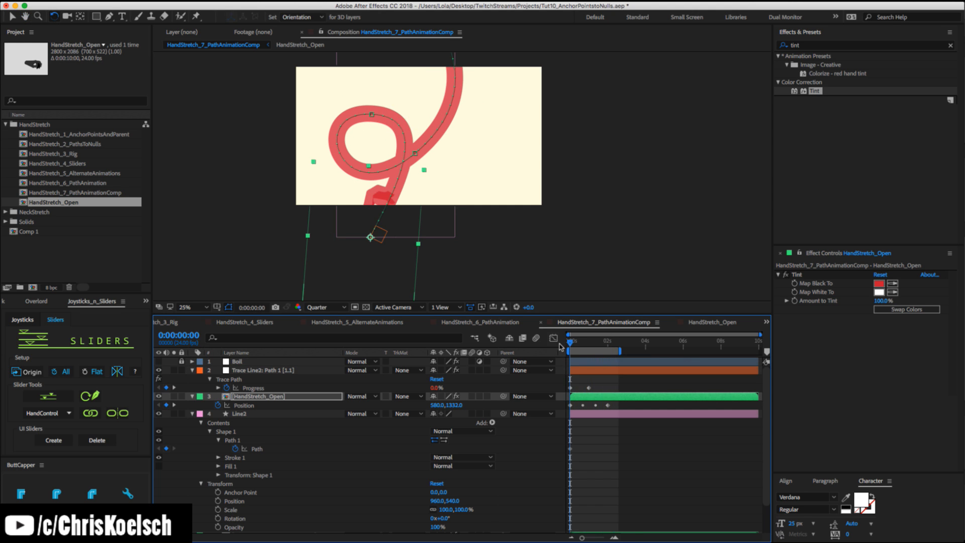
key("space")
key("space")
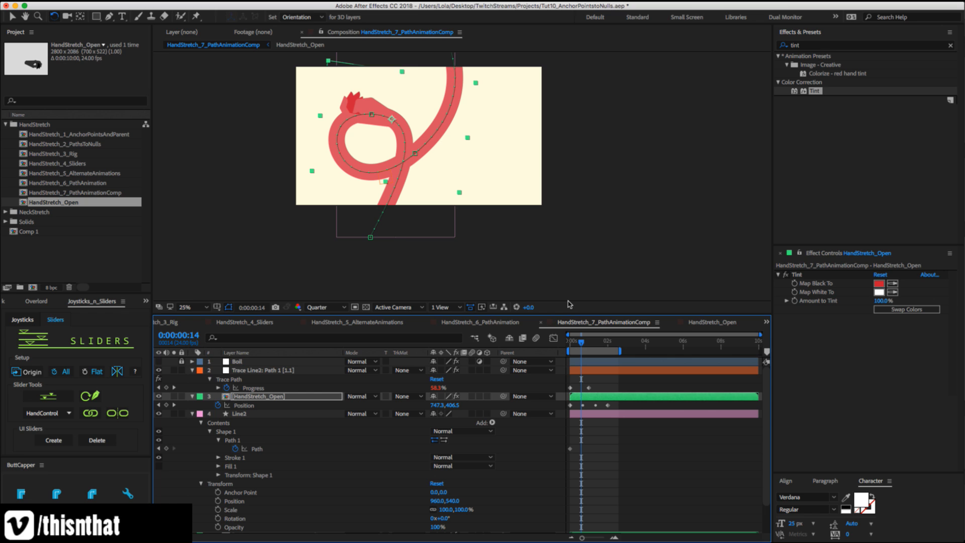
key("space")
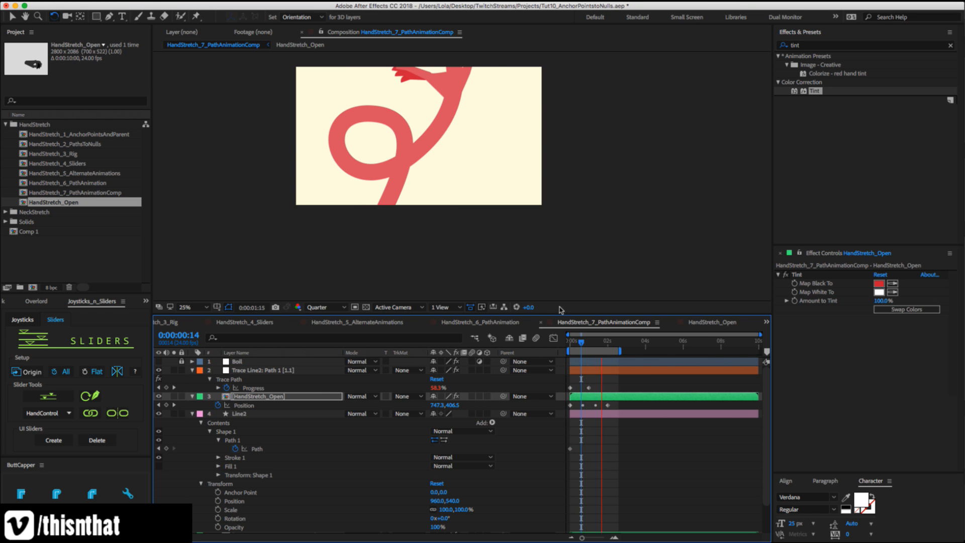
key("space")
Undo HandStretch_Open's rotation, auto-orientation and pasted Position keyframes.
left_click(262, 396)
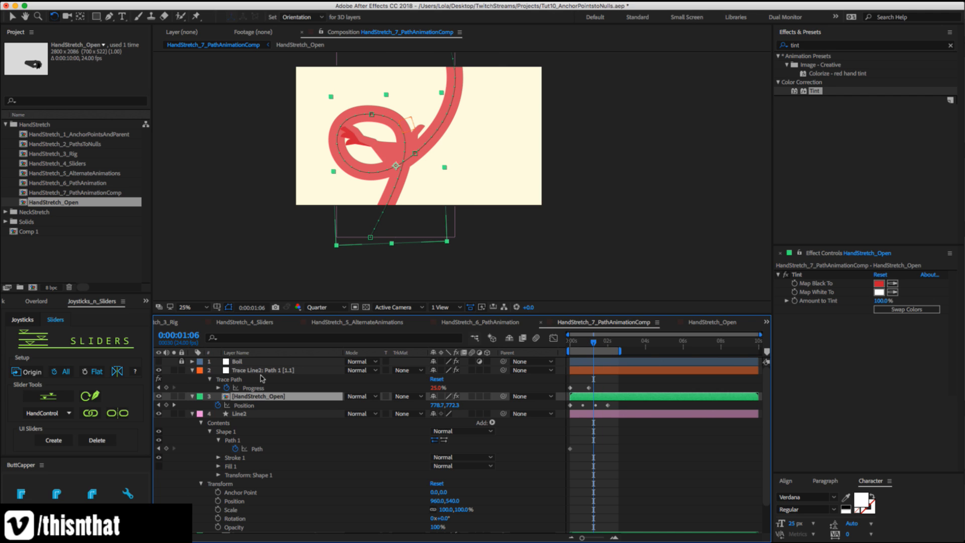
key("super+z")
key("super+z")
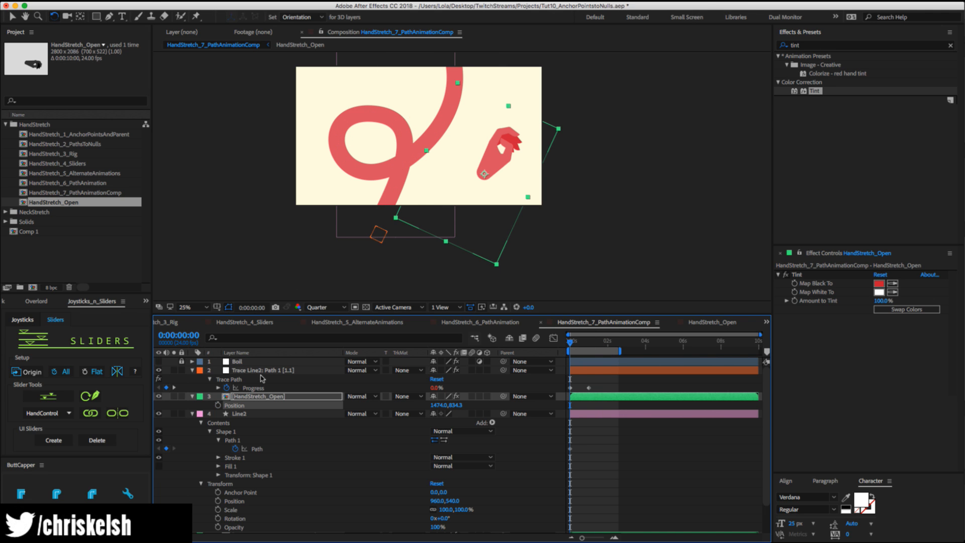
At 0:00:00:04, move HandStretch_Open onto the Trace Line2 null and rotate the hand to line up with the red arm.
left_click(591, 371)
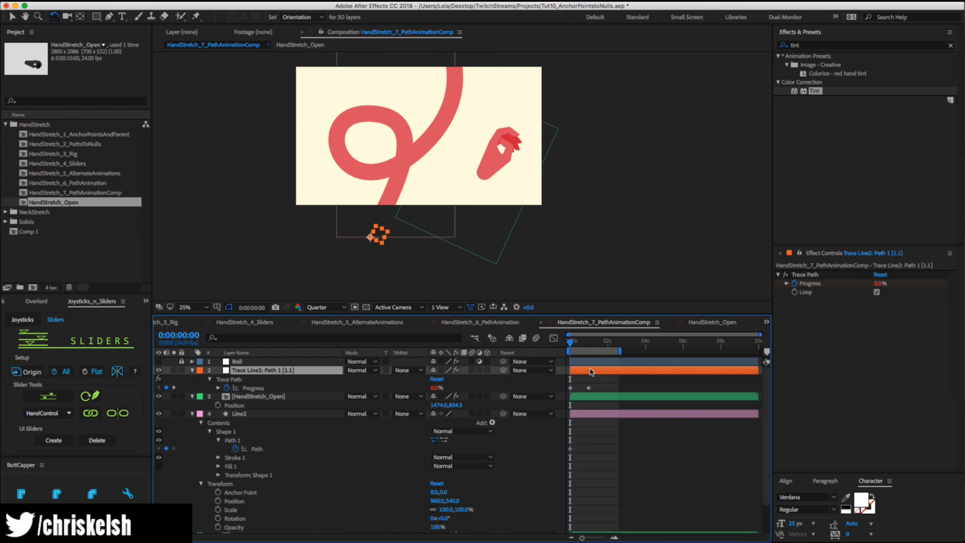
left_click_drag(573, 344, 573, 344)
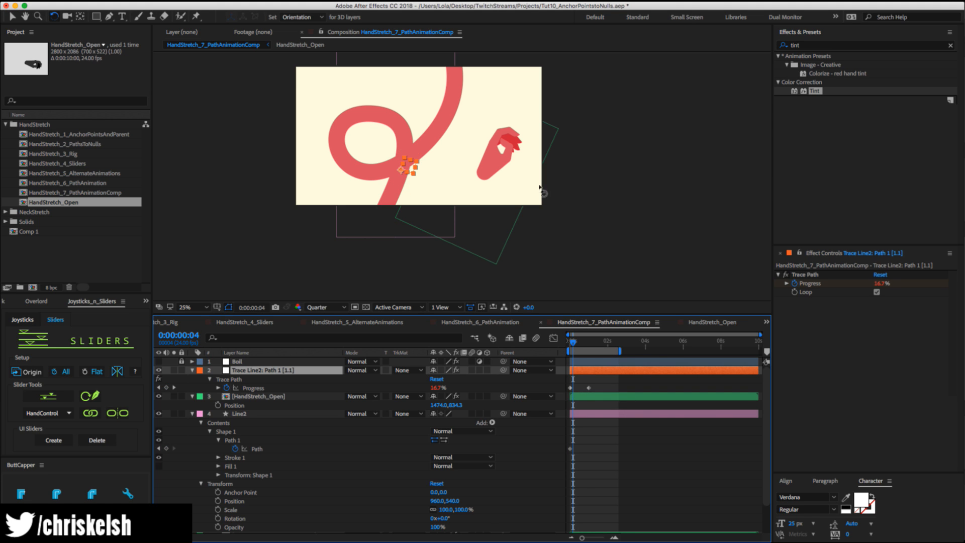
key("v")
left_click(496, 160)
left_click_drag(496, 159, 414, 146)
key("w")
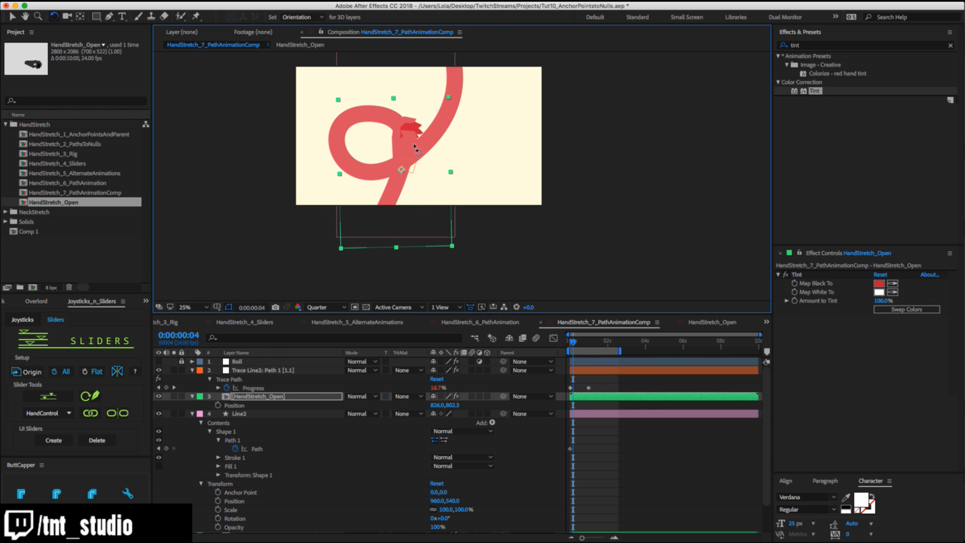
Parent HandStretch_Open to the Trace Line2 null and preview its motion along the path.
left_click_drag(503, 396, 284, 372)
left_click(276, 397)
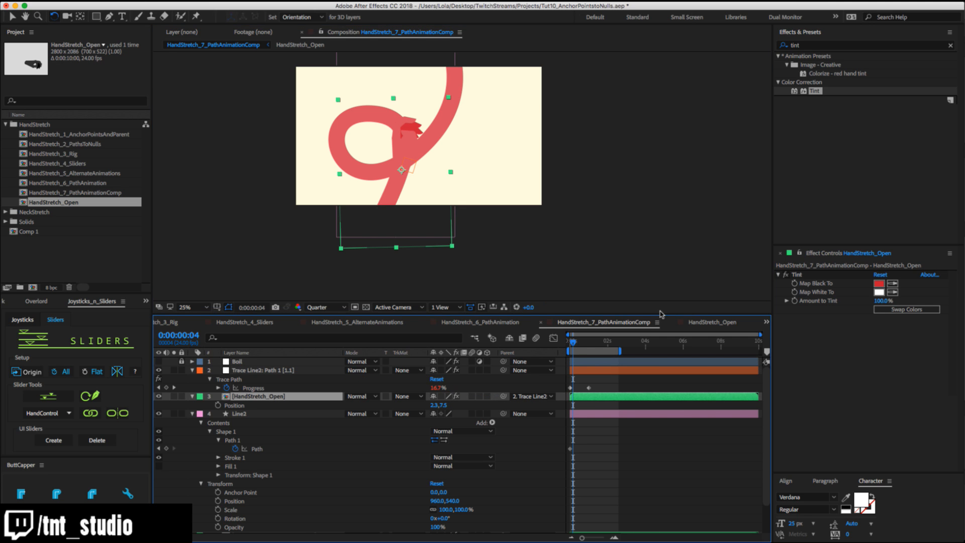
key("space")
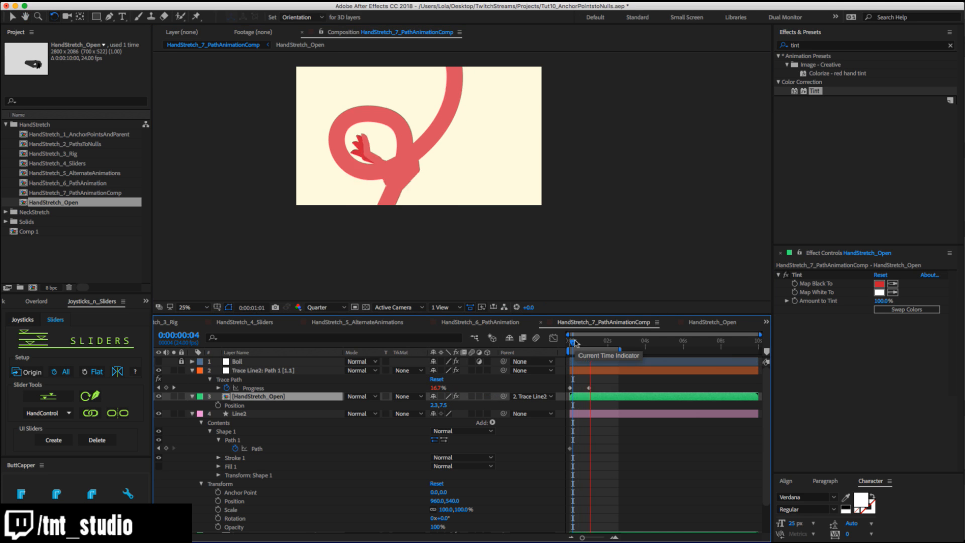
key("space")
Move the second Progress keyframe of the Trace Line2 null to just past 2 seconds and preview the slower motion.
left_click_drag(588, 388, 613, 388)
left_click_drag(573, 345, 563, 344)
key("space")
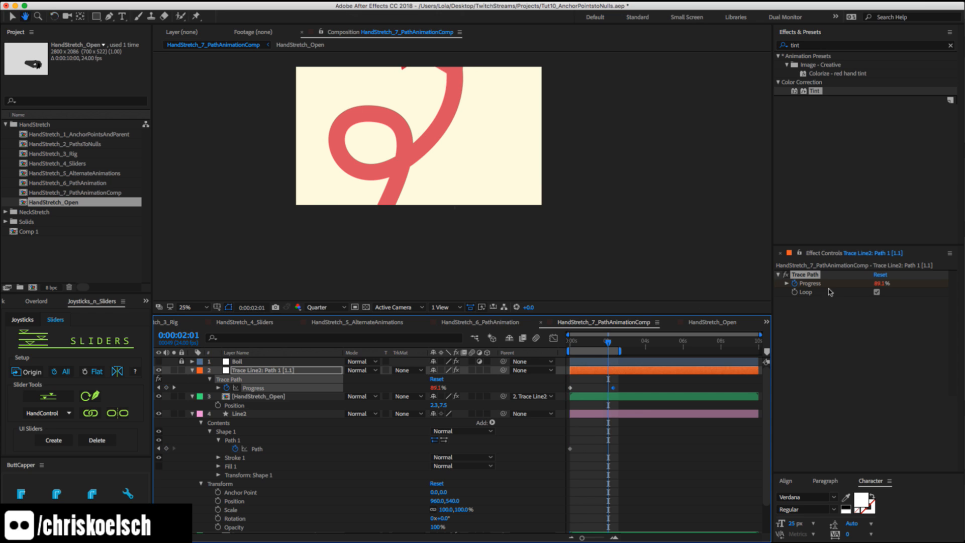
key("space")
Try lowering the Trace Path Progress to 0% at 0:00:02:01, and undo the change.
left_click(806, 296)
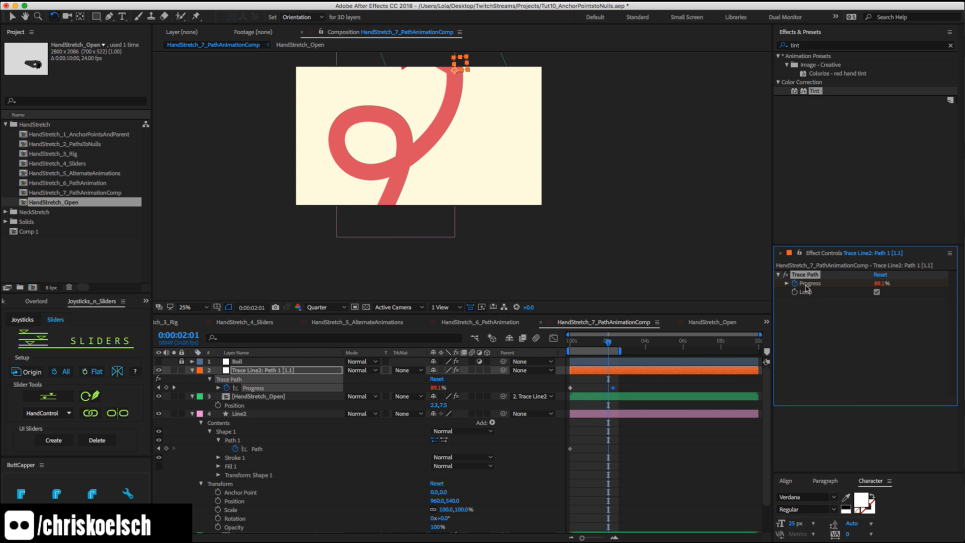
left_click(609, 375)
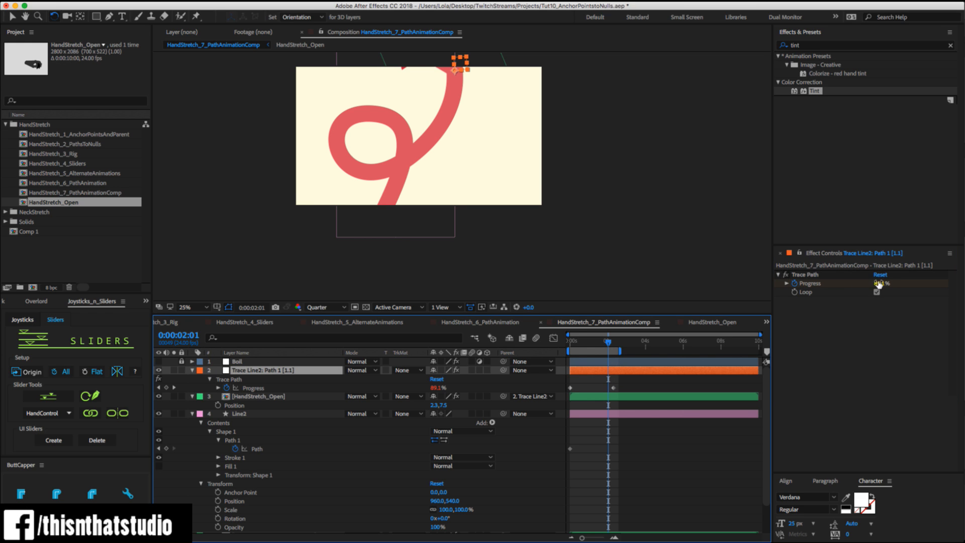
left_click_drag(878, 283, 832, 282)
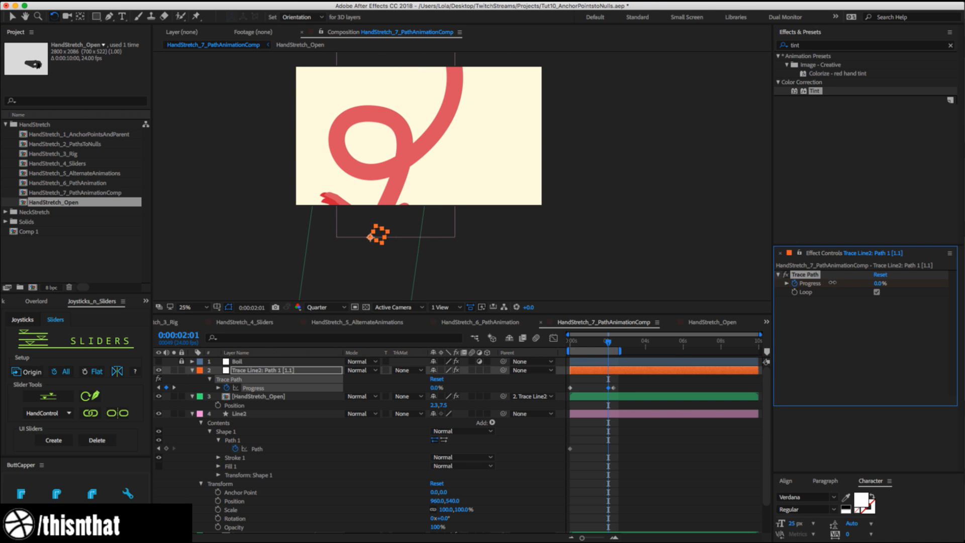
key("super+z")
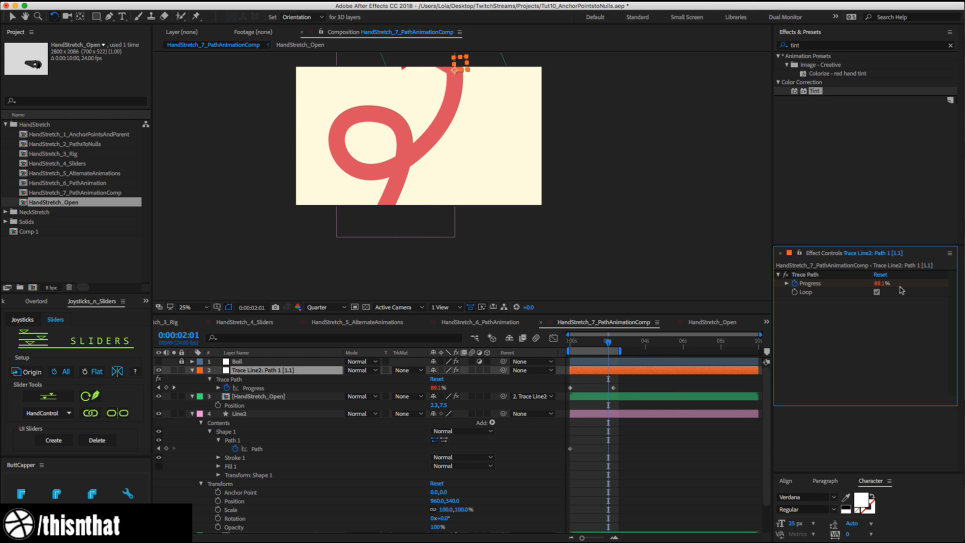
Try a Trace Path Progress of 58% at 0:00:02:01, and delete the extra keyframe at that time.
mouse_move(879, 280)
left_mouse_down()
mouse_move(833, 285)
mouse_move(858, 288)
mouse_move(850, 285)
left_mouse_up()
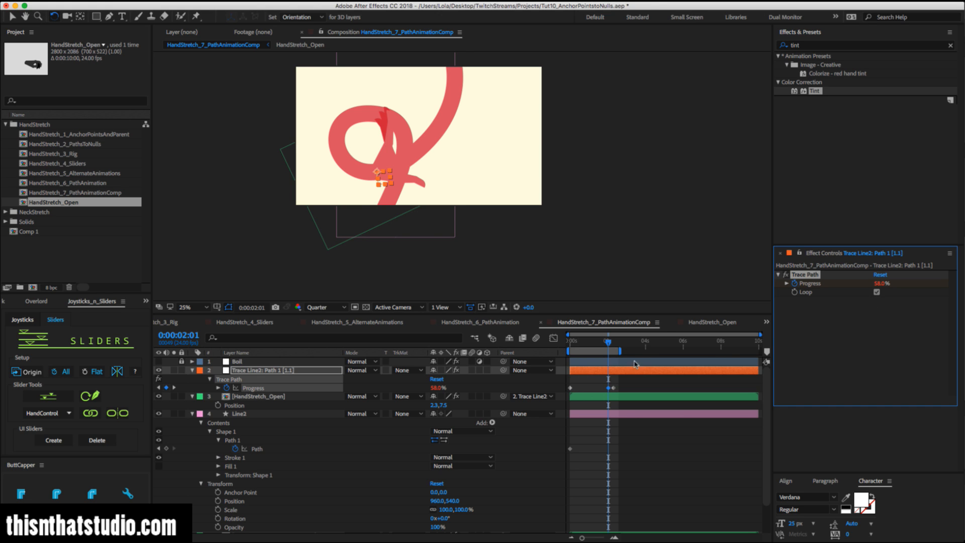
key("Delete")
key("super+z")
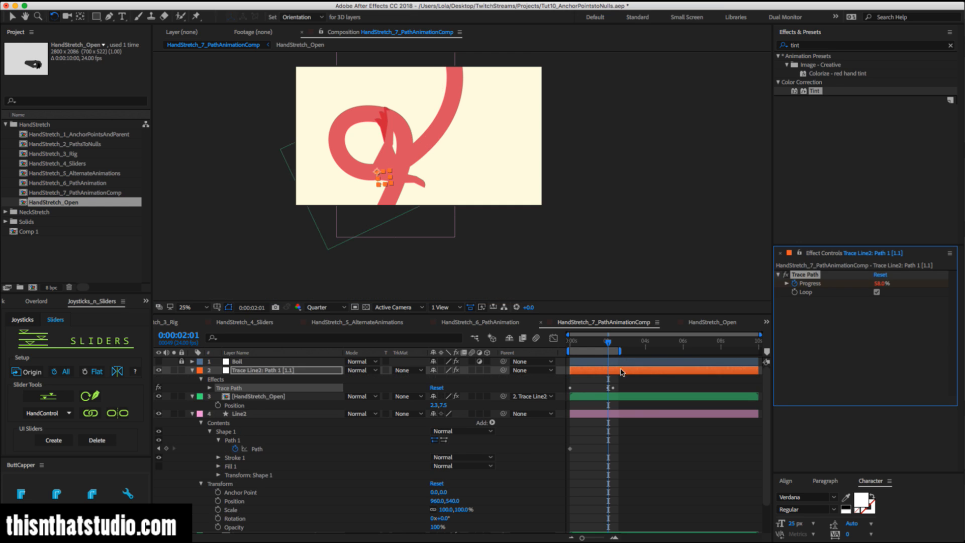
left_click(619, 382)
left_click(619, 372)
left_click(608, 387)
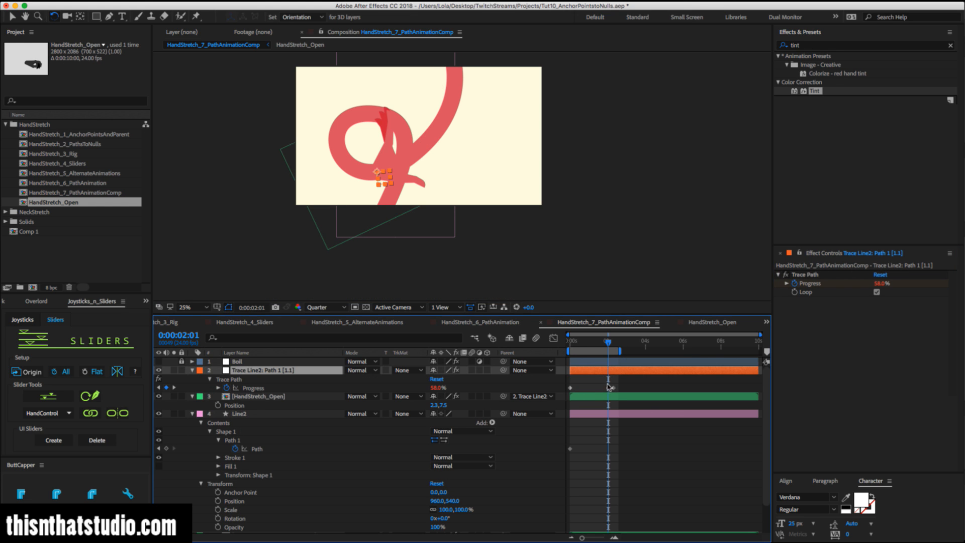
key("u")
key("Delete")
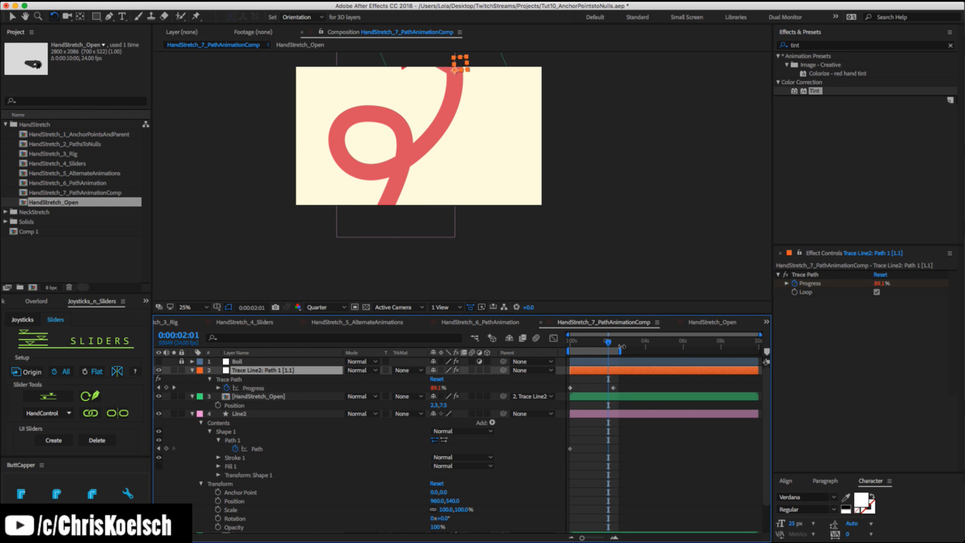
Extend the end of the work area to about 6.5 seconds and preview the composition.
left_click_drag(620, 351, 694, 352)
key("space")
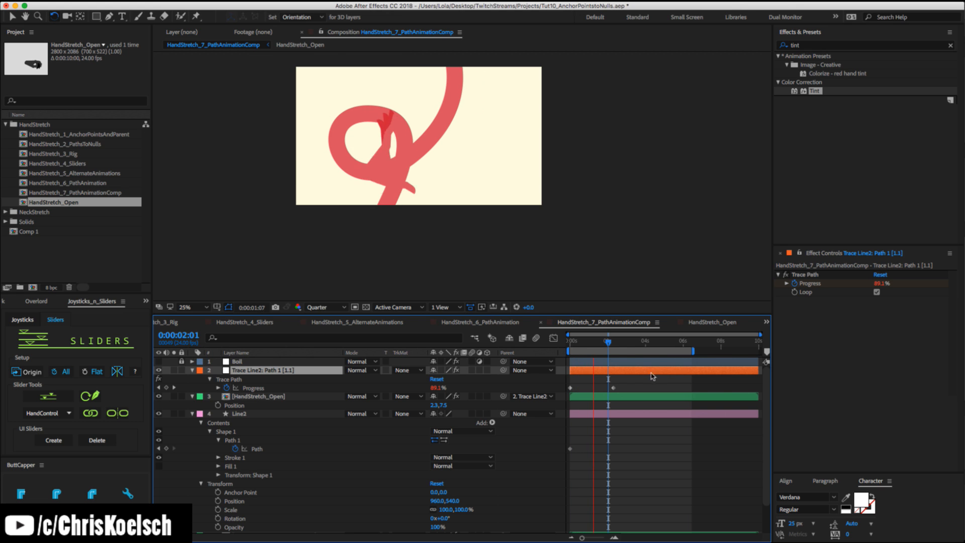
Scale the HandStretch_Open layer down to 19.6% with the time at the start of the composition.
left_click(597, 338)
left_click_drag(606, 342, 557, 350)
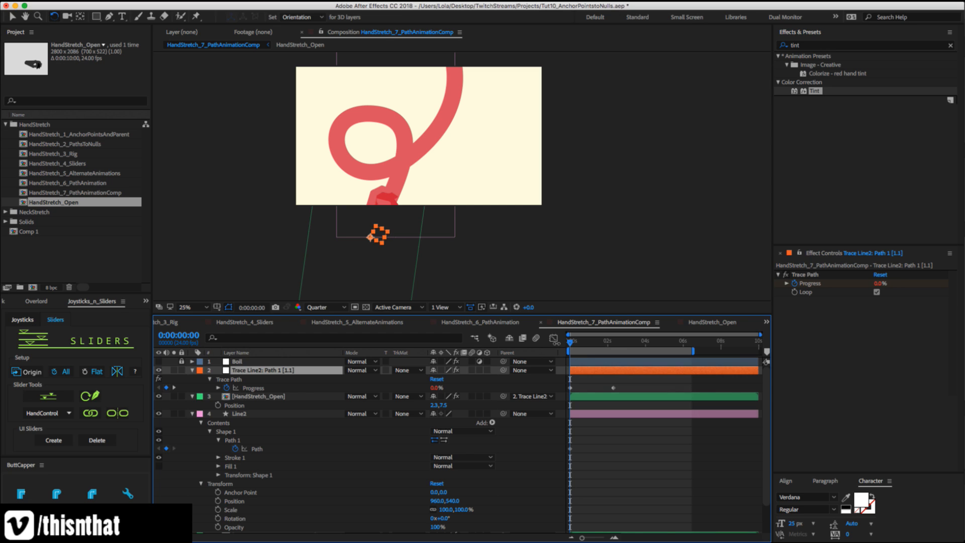
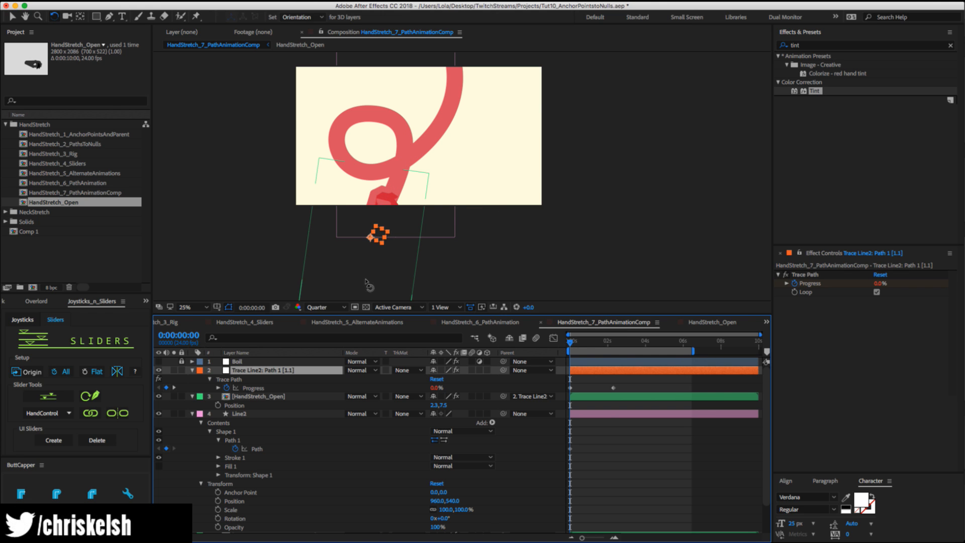
left_click(248, 395)
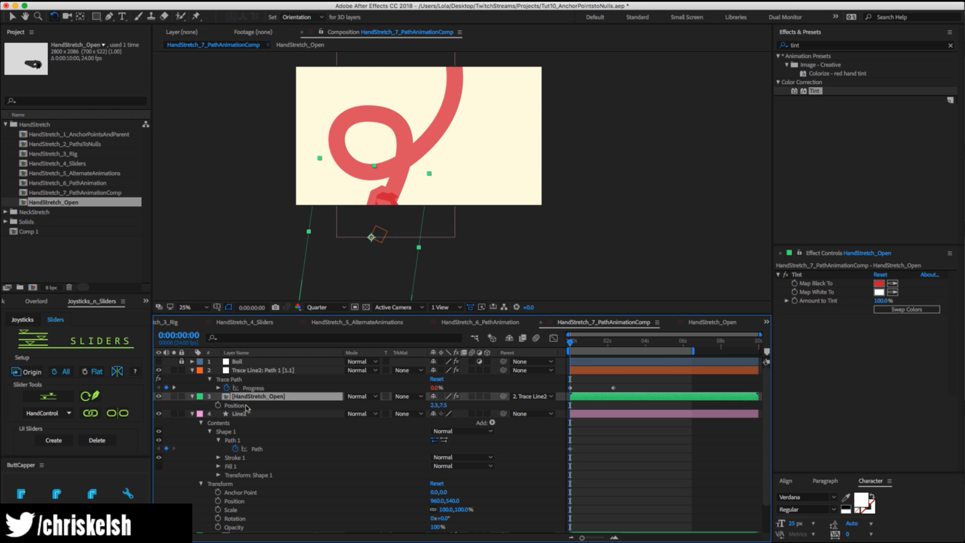
left_click(247, 415)
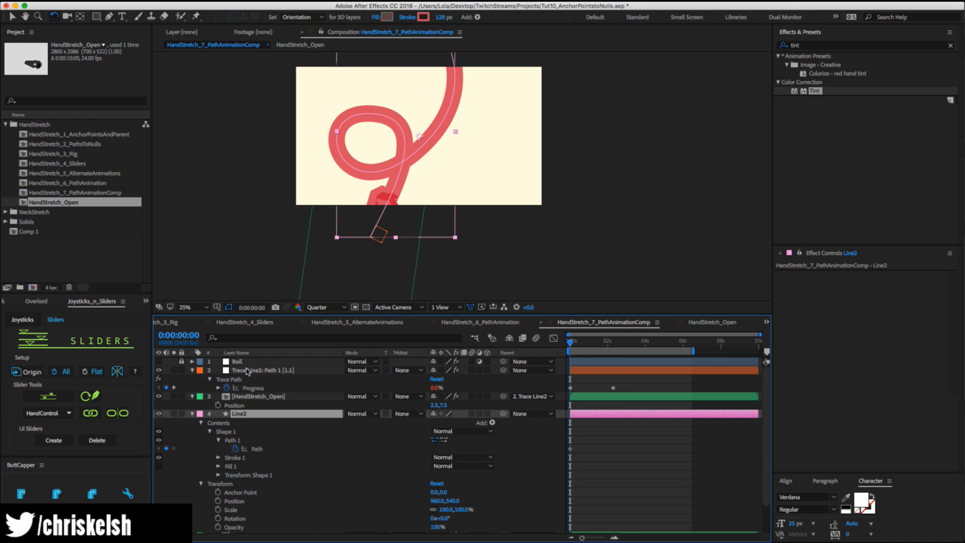
left_click(247, 396)
key("s")
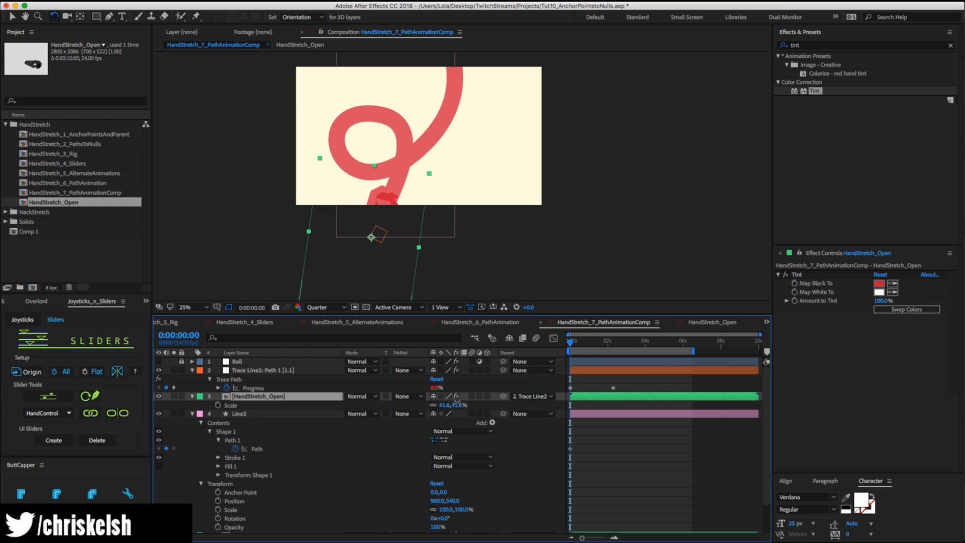
left_click_drag(456, 403, 451, 414)
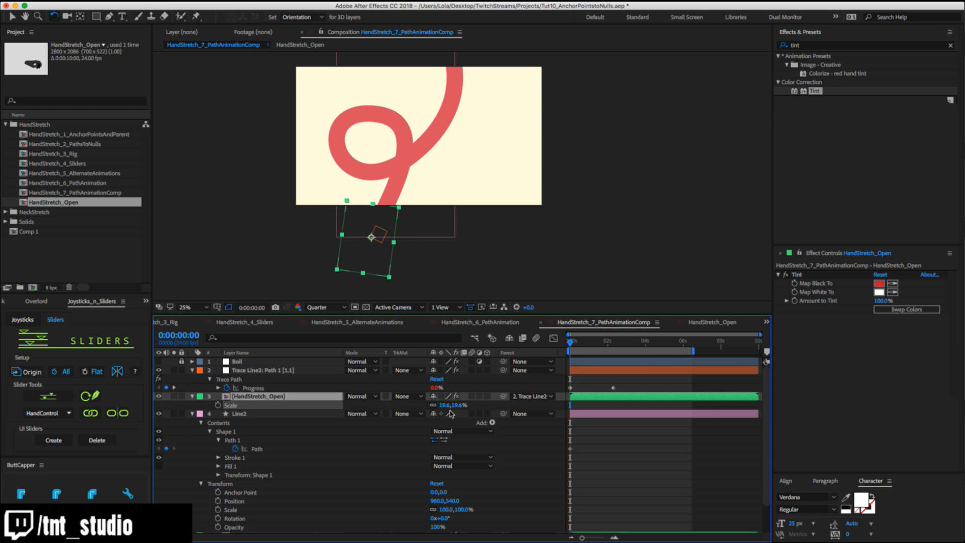
key("F2")
Set the stroke width of Line2 to 54 px and preview the thinner arm with the hand.
left_click(450, 414)
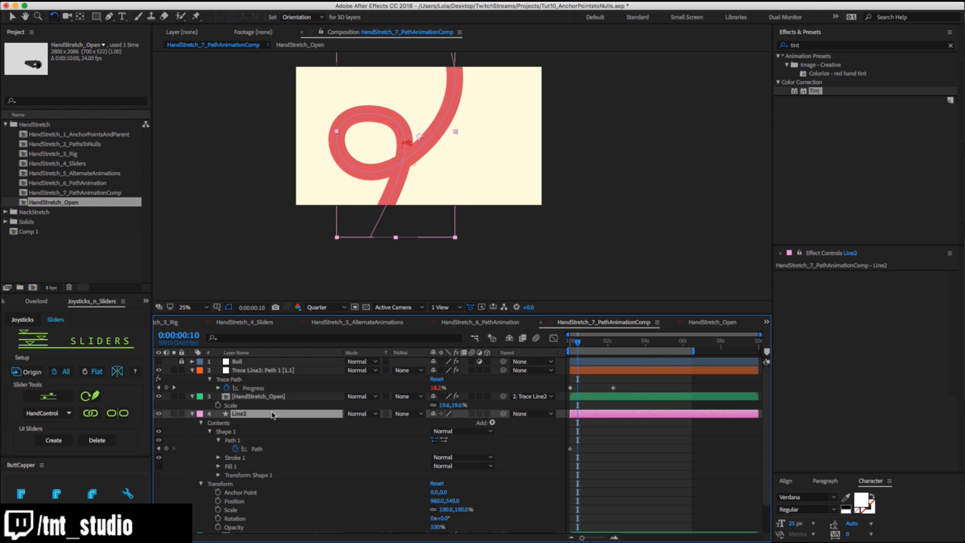
left_click_drag(443, 17, 411, 27)
key("space")
key("space")
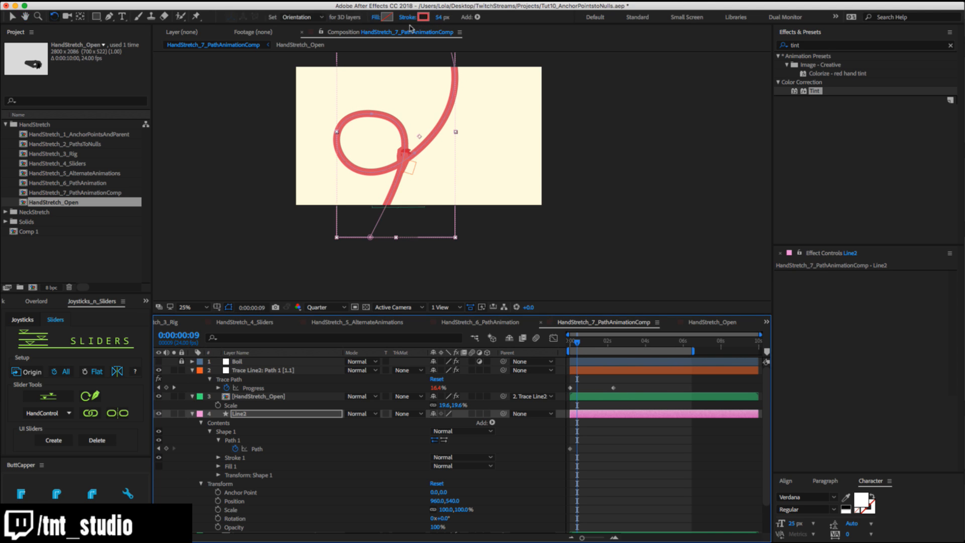
key("space")
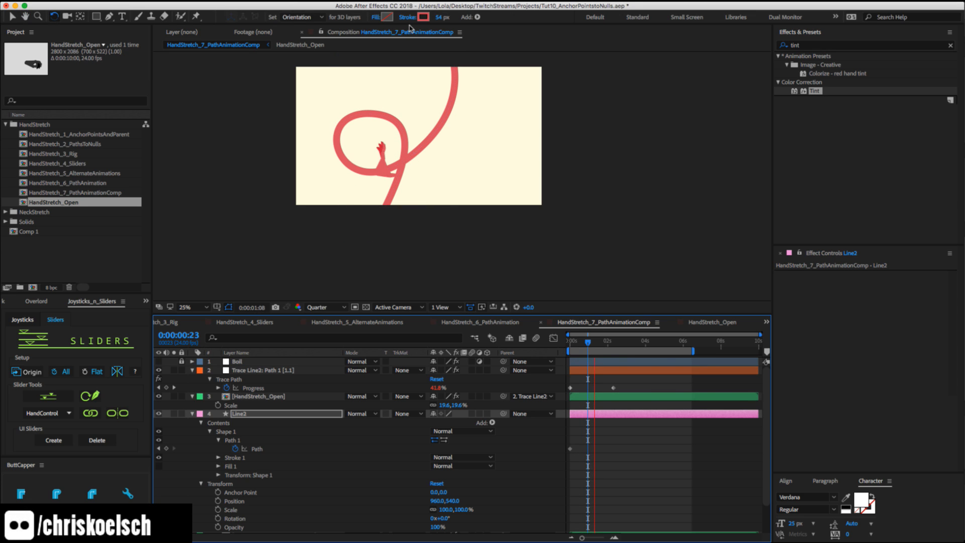
key("space")
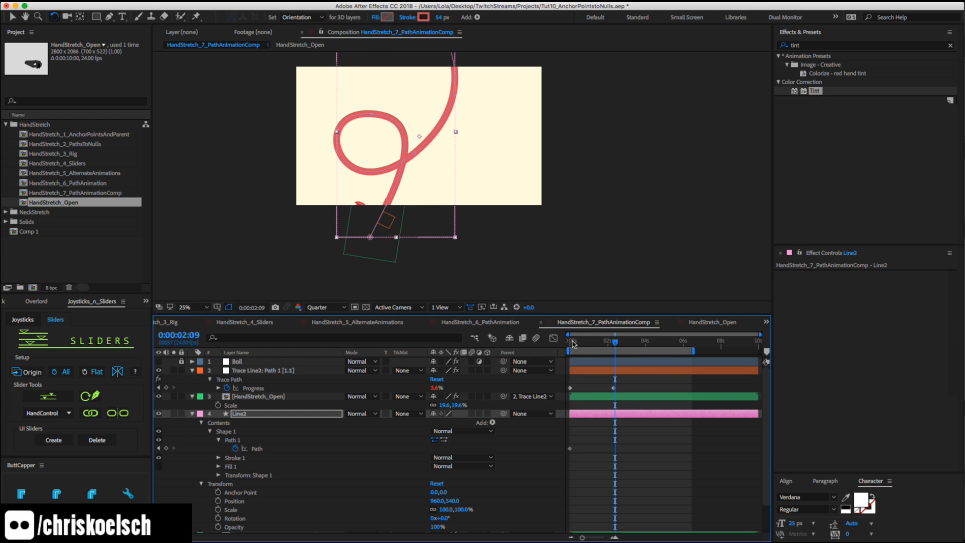
Add Trim Paths to the Line2 shape layer and show its Start, End and Offset properties.
left_click_drag(572, 342, 563, 345)
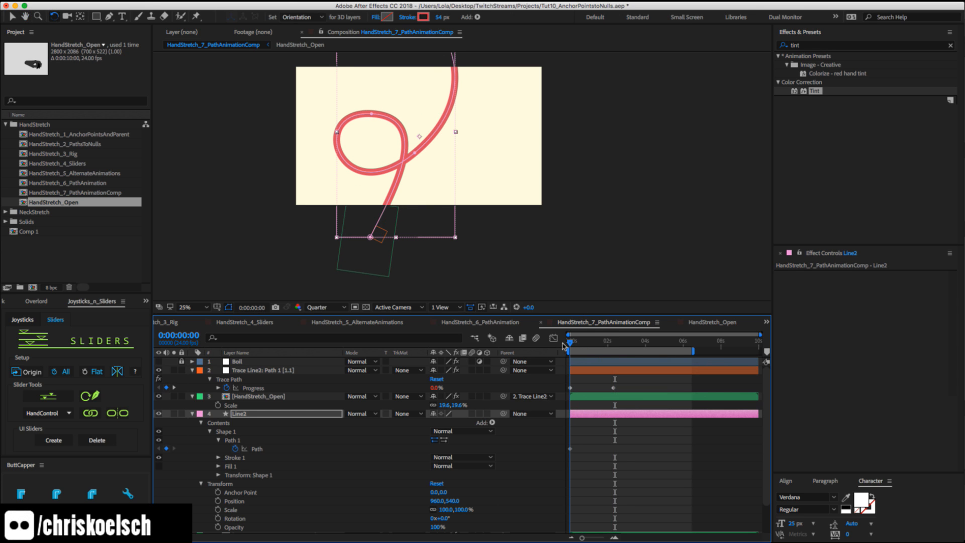
left_click(239, 416)
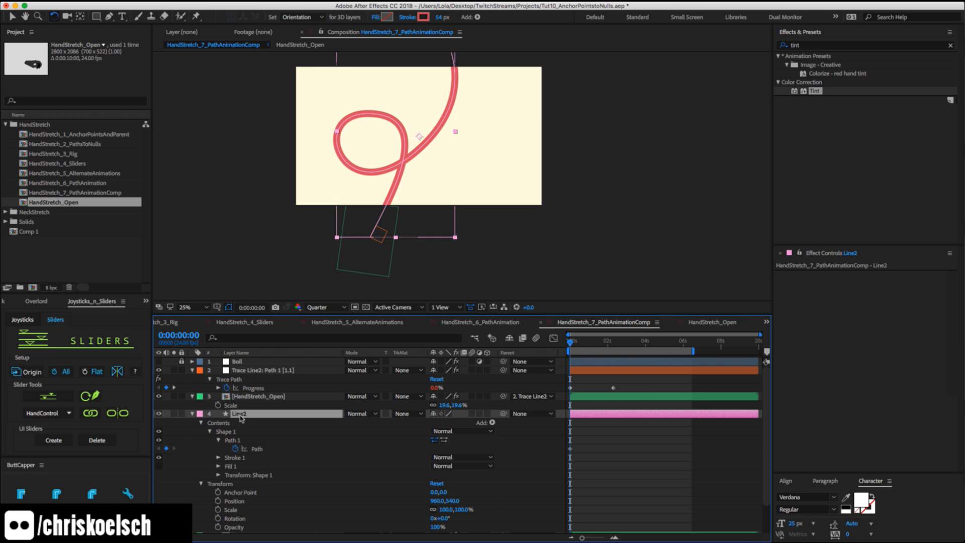
left_click(493, 423)
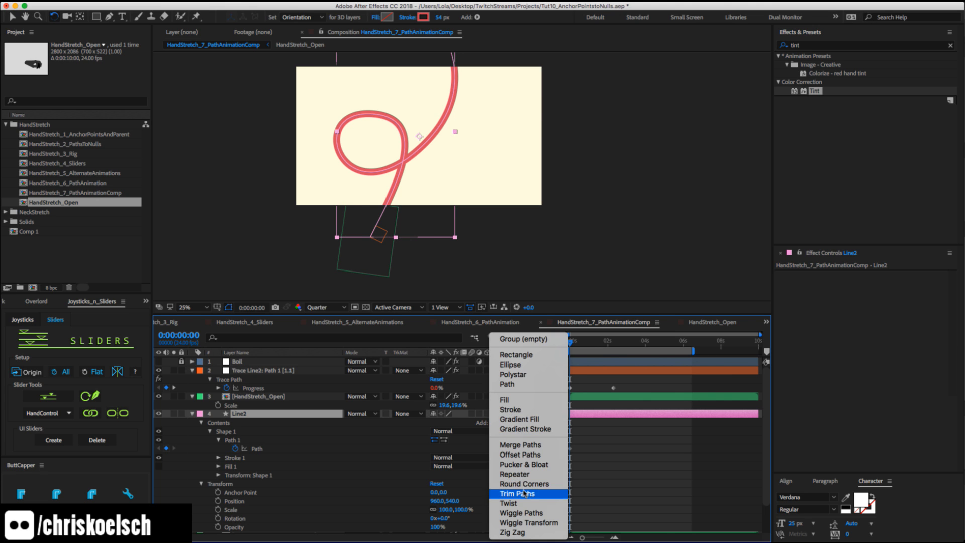
left_click(505, 493)
left_click(209, 483)
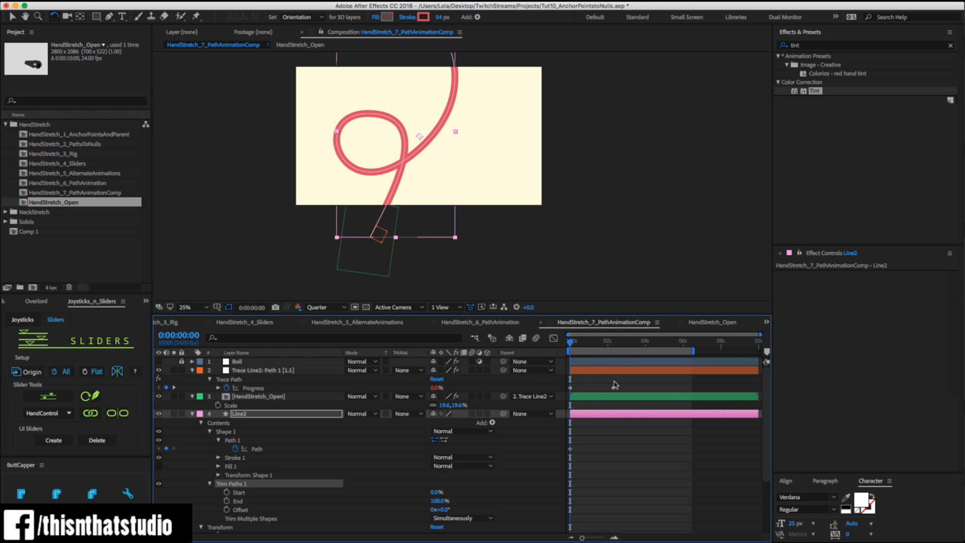
Keyframe the Trim Paths End of Line2 from 0% at the first frame to 100% at 0:00:02:07.
left_click(226, 501)
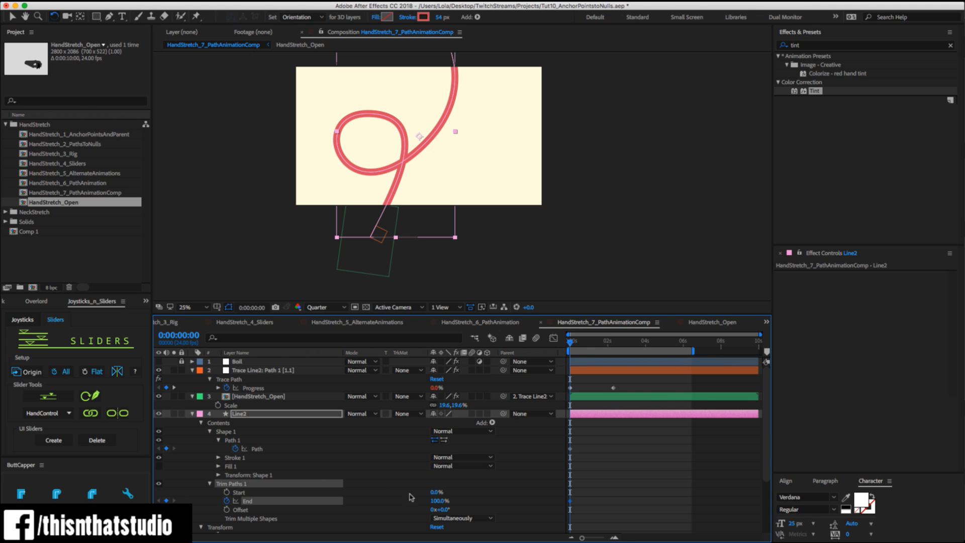
left_click_drag(437, 500, 325, 498)
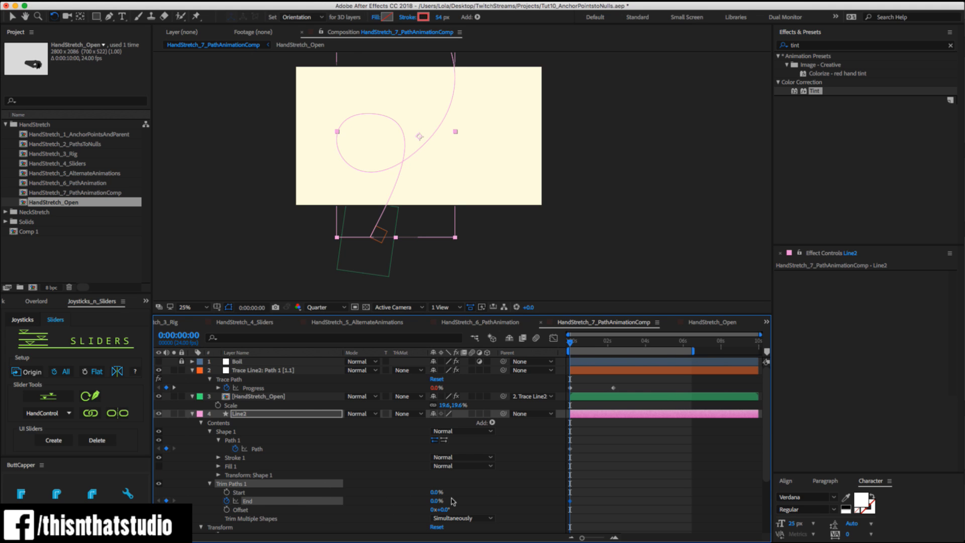
left_click(614, 343)
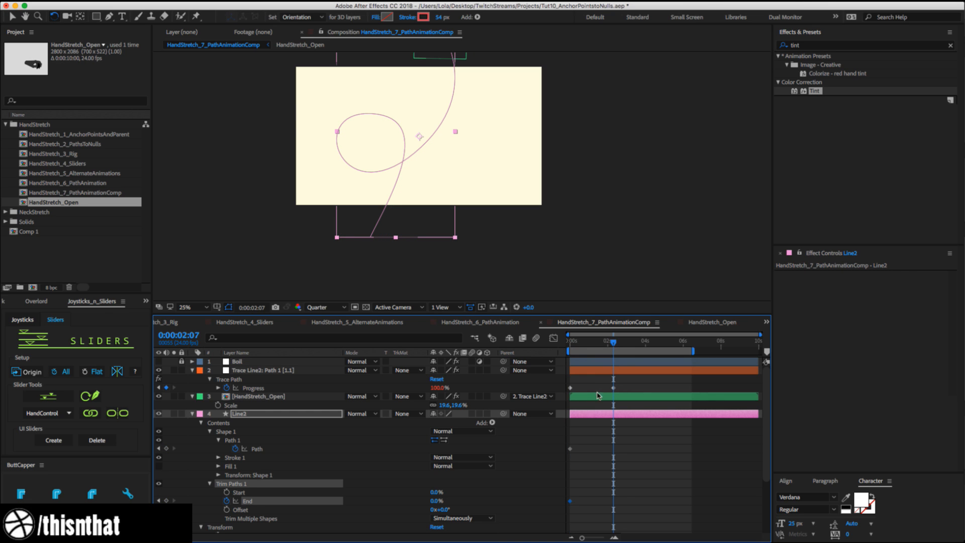
left_click_drag(436, 499, 503, 498)
left_click(655, 472)
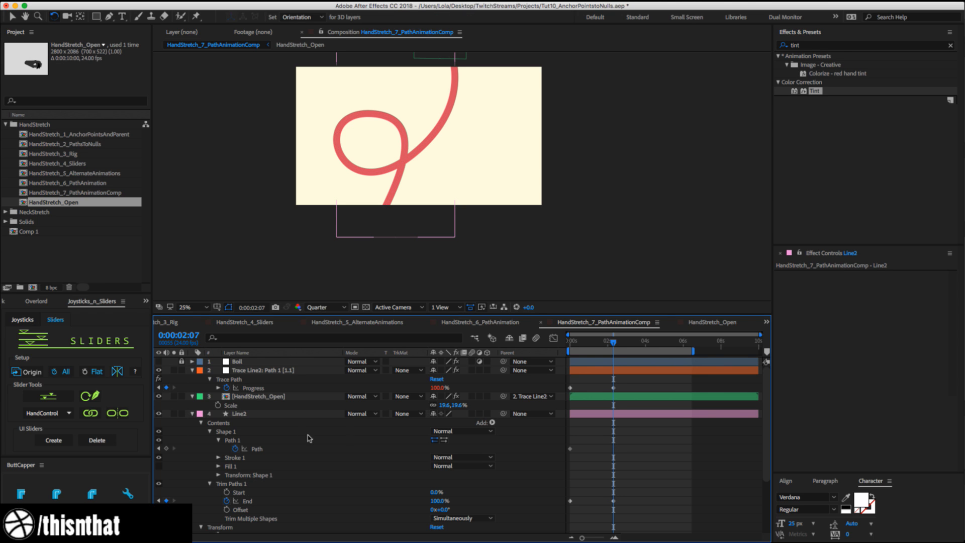
Remove the keyframing from Line2's Path property, and tidy the layer list to show only animated properties.
left_click(250, 441)
left_click(238, 448)
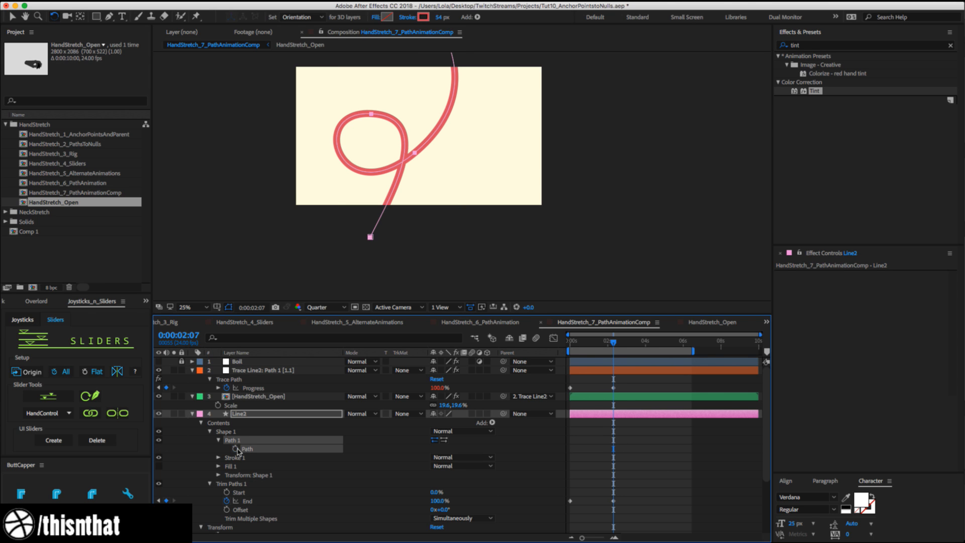
left_click(249, 415)
key("u")
left_click(431, 486)
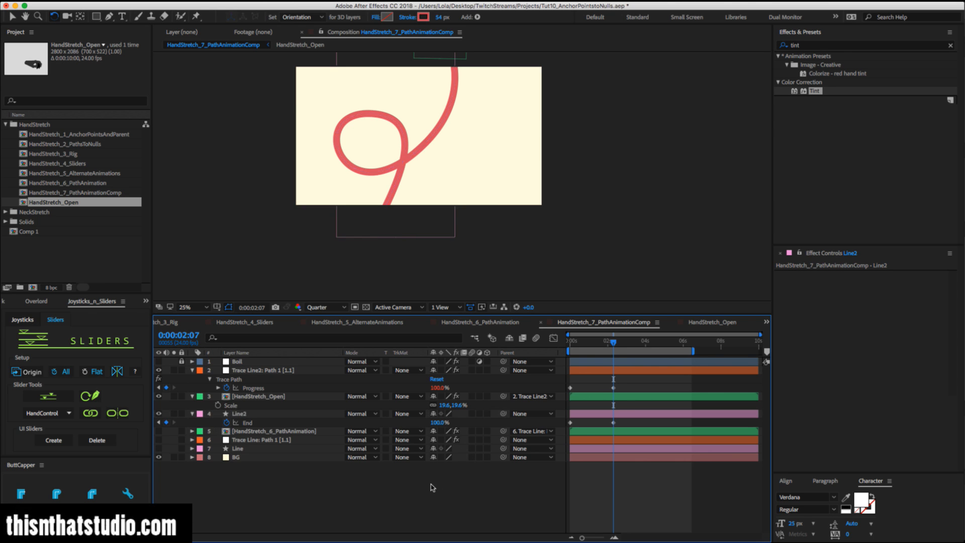
left_click(193, 396)
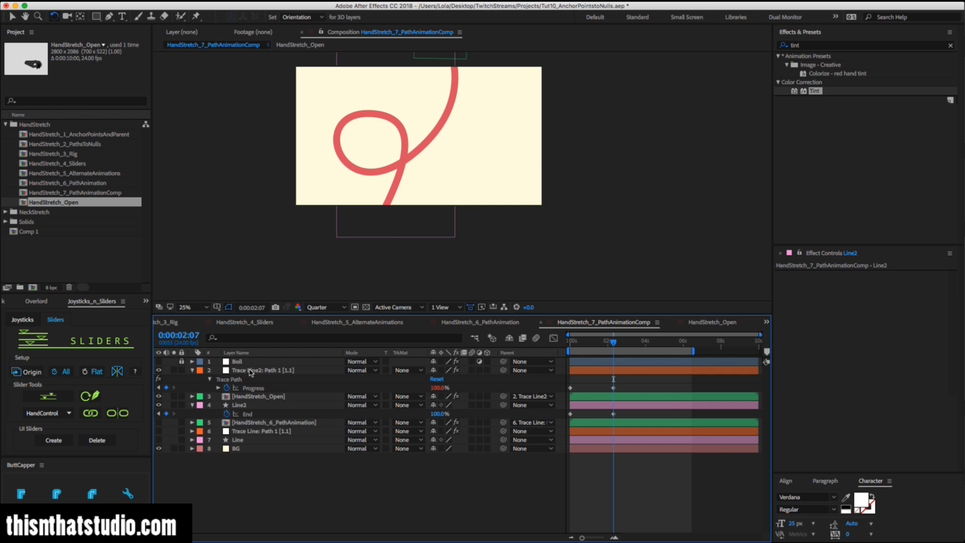
Preview the red line and hand growing along the path from the start of the composition.
left_click(250, 370)
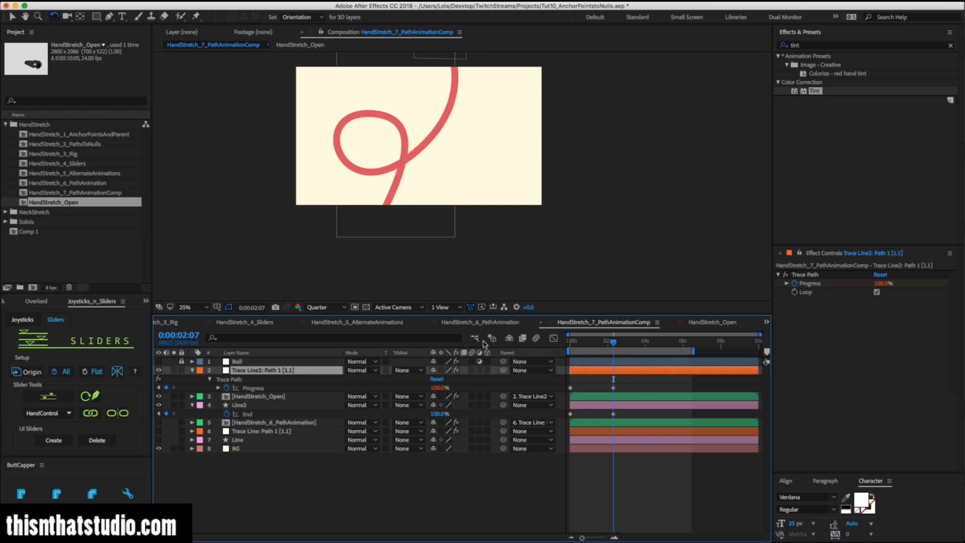
left_click(386, 471)
left_click_drag(578, 343, 562, 346)
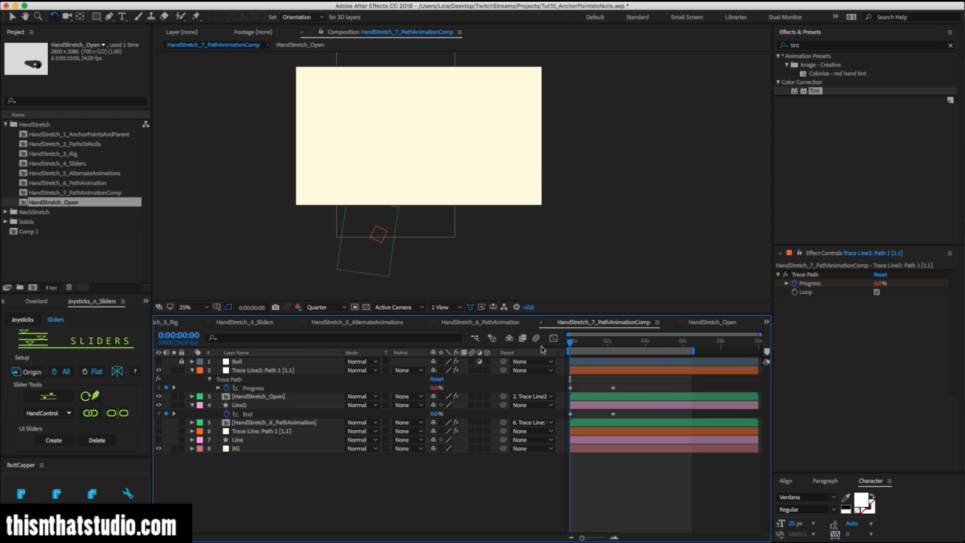
key("space")
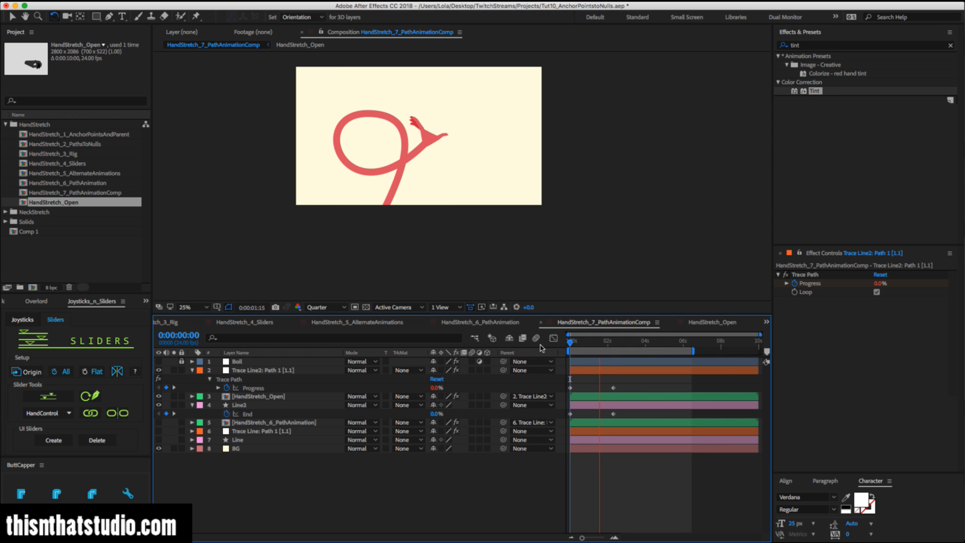
key("space")
Turn off Loop in the Trace Path effect of the Trace Line2 null and preview from the start.
mouse_move(620, 342)
left_mouse_down()
mouse_move(628, 343)
mouse_move(556, 345)
left_mouse_up()
left_click(598, 371)
left_click(876, 292)
key("space")
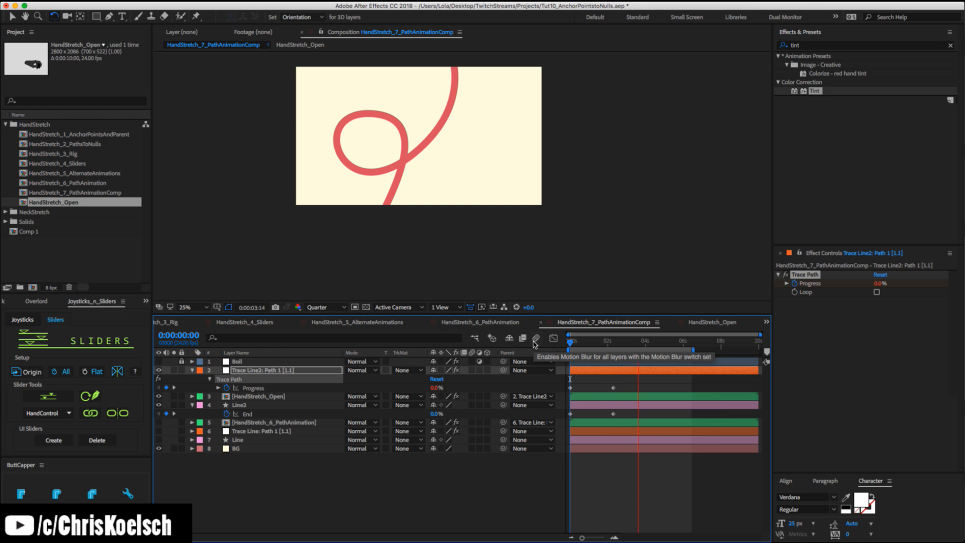
key("space")
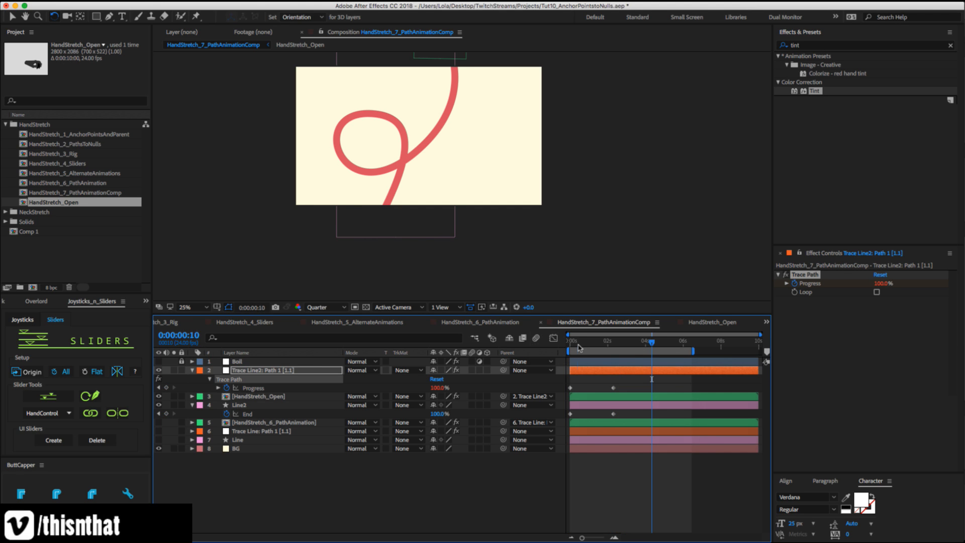
Make the HandStretch_6_PathAnimation, Trace Line and Line layers visible and preview both arms from the start.
key("Home")
left_click_drag(158, 422, 159, 440)
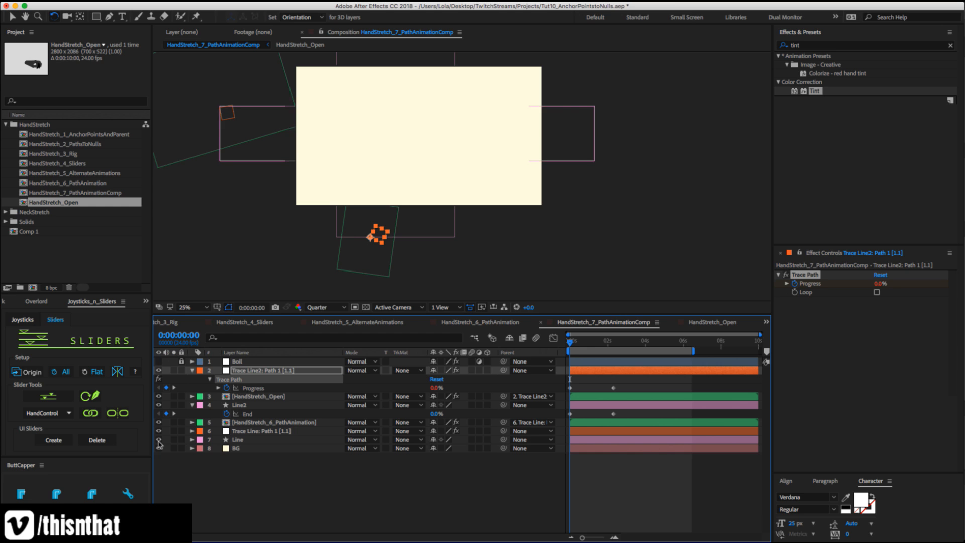
key("space")
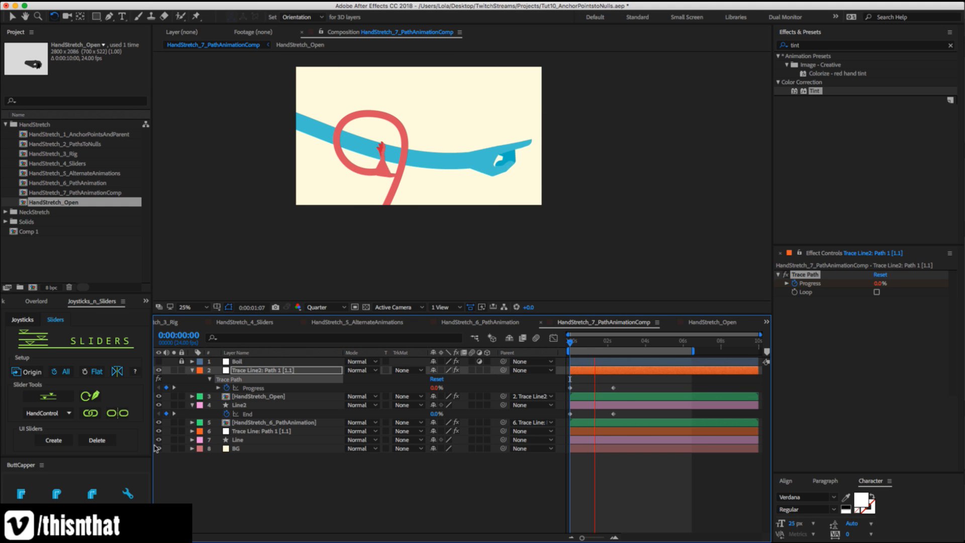
key("space")
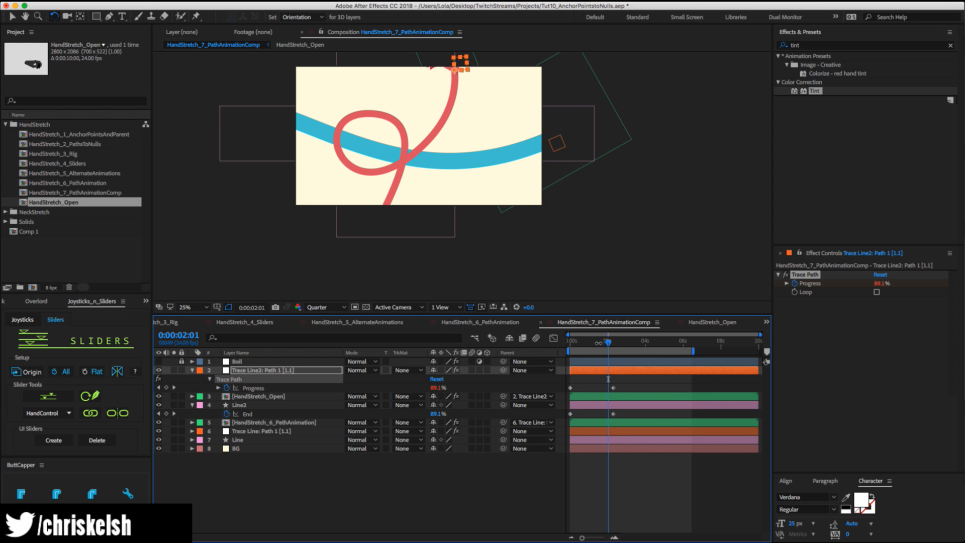
Move the Trace Line2 null, HandStretch_Open and Line2 together below the Line layer and preview the new stacking.
left_click(573, 343)
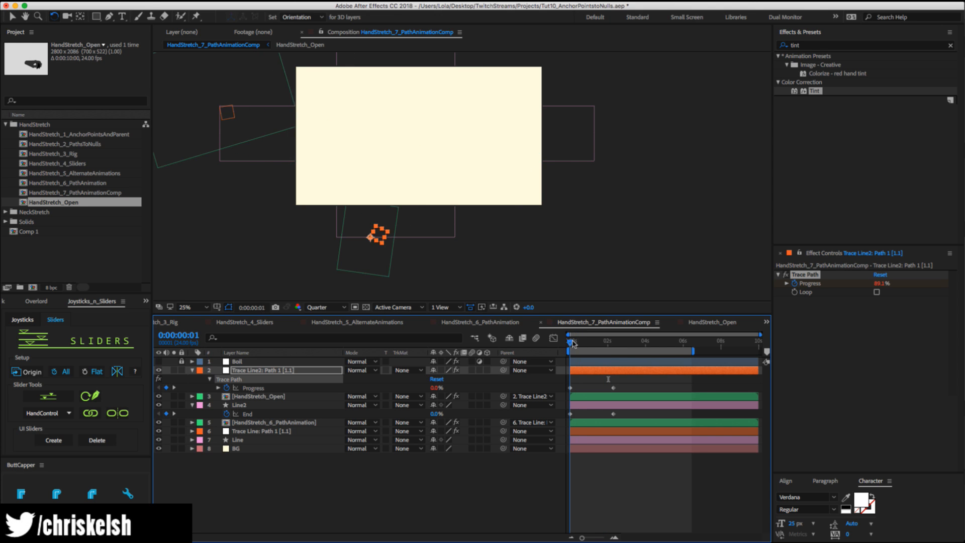
left_click_drag(573, 342, 581, 341)
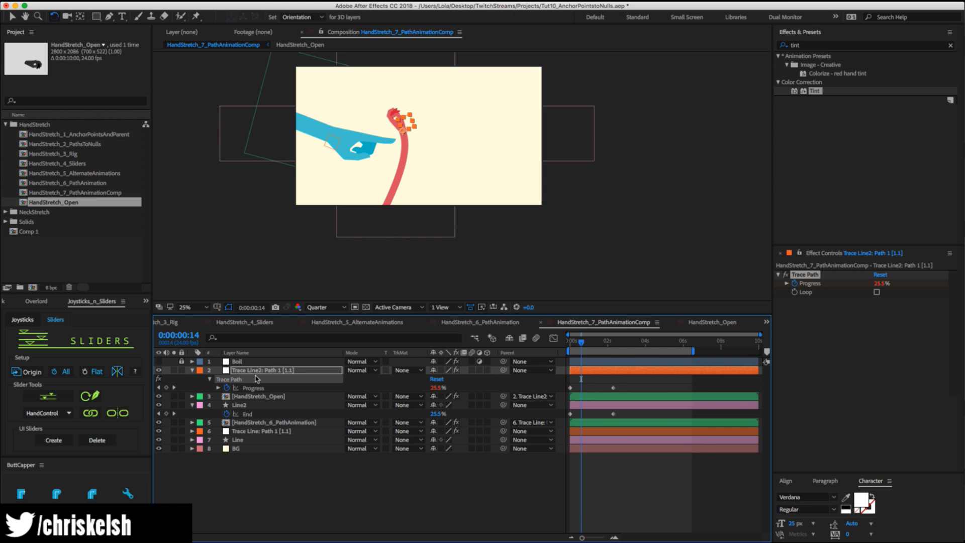
left_click(244, 405, "shift")
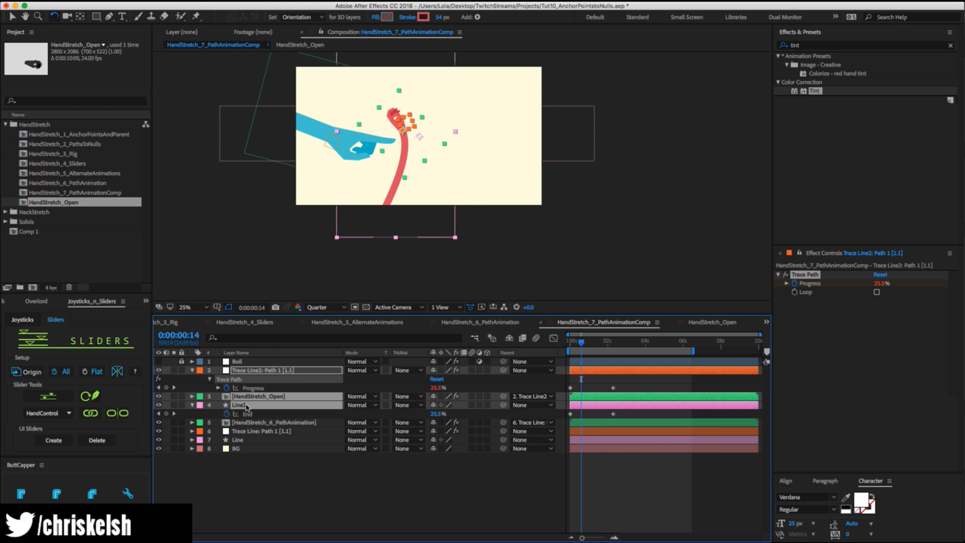
left_click_drag(246, 405, 239, 443)
key("space")
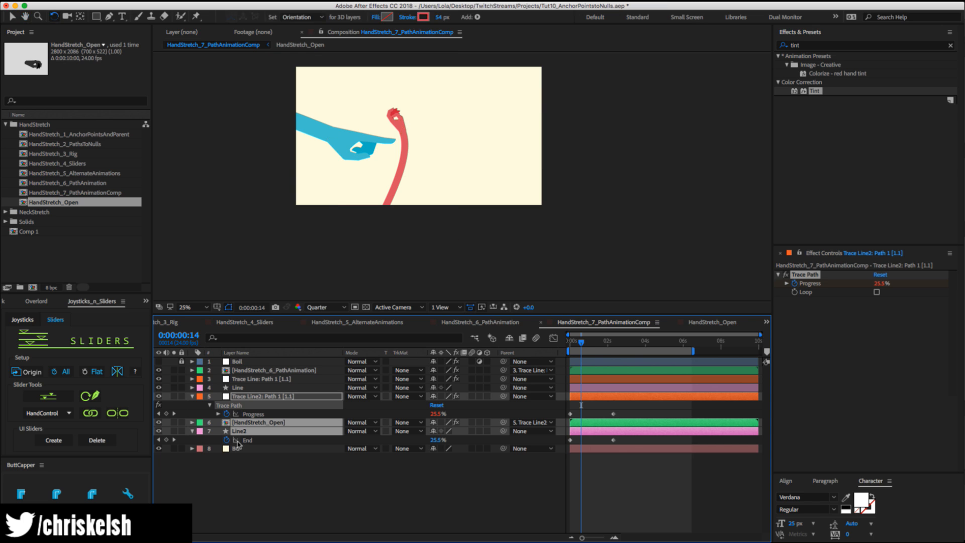
key("space")
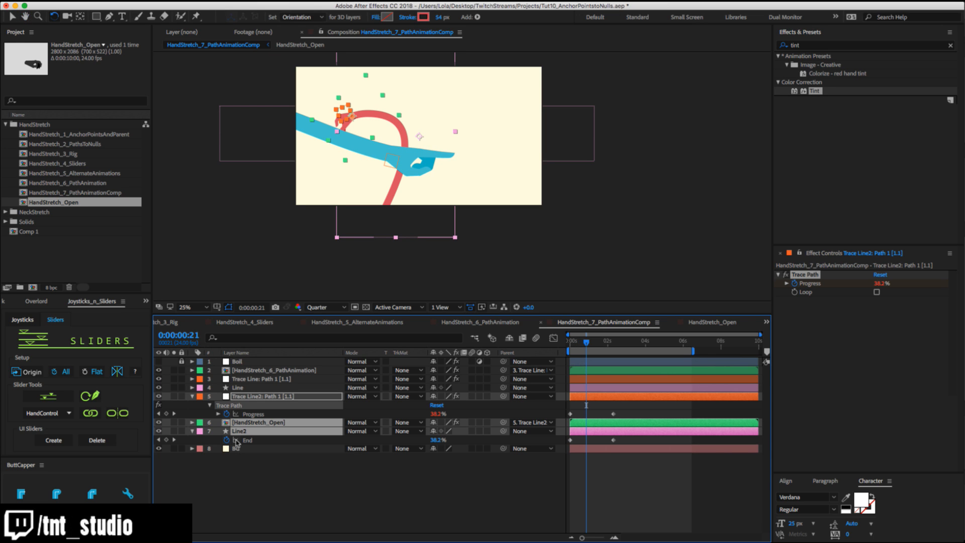
key("space")
key("space")
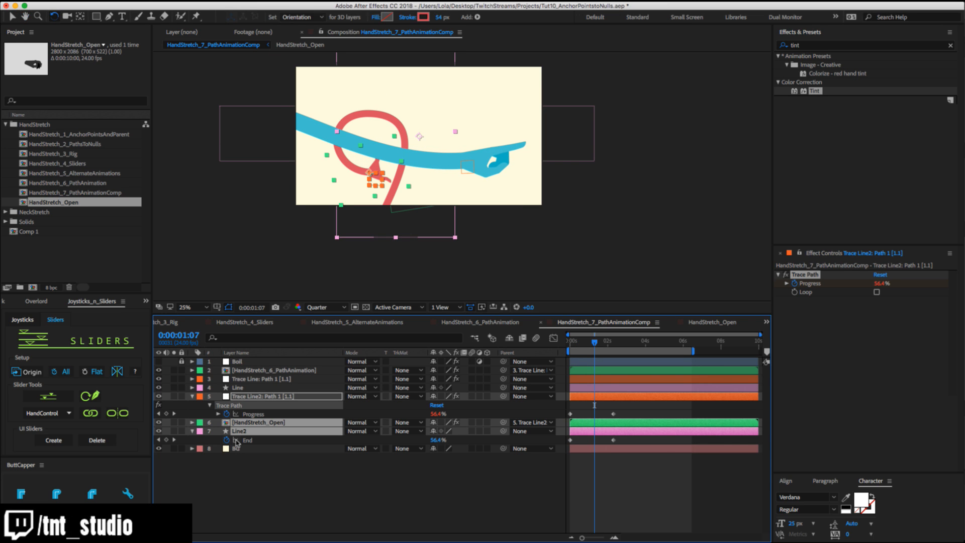
Apply Easy Ease to the final Progress keyframe of the Trace Line2 null and the final End keyframe of Line2.
left_click_drag(594, 342, 588, 346)
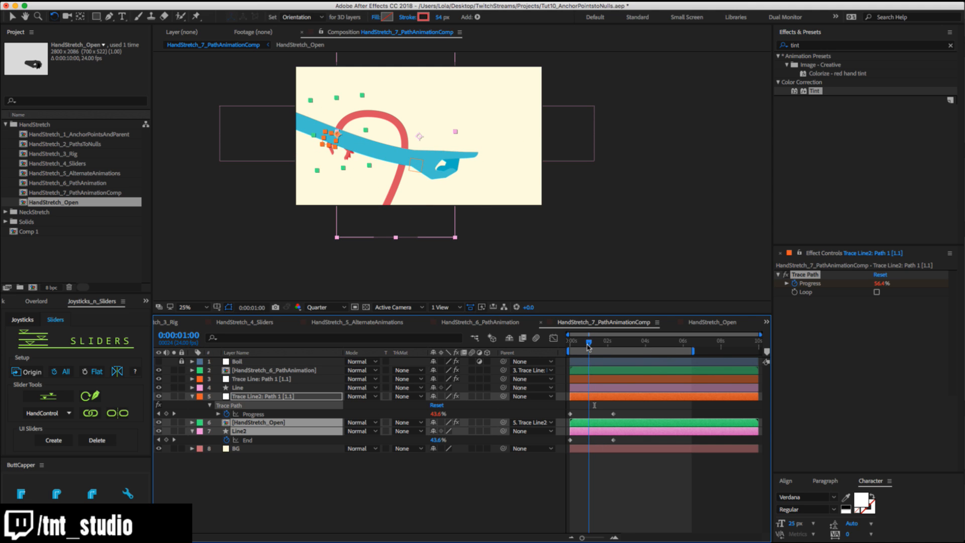
left_click_drag(624, 410, 608, 444)
right_click(614, 414)
mouse_move(644, 533)
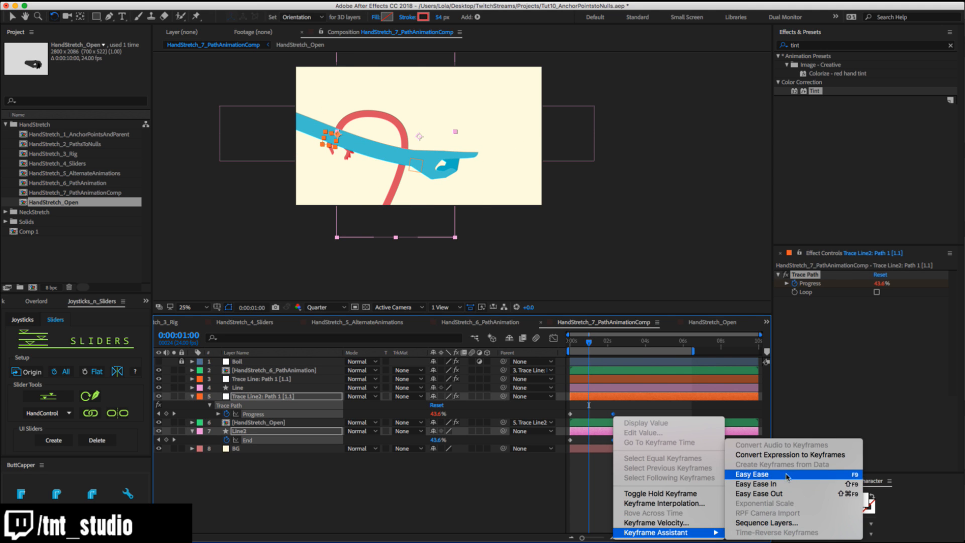
left_click(790, 476)
Extend the ease into the final Progress and End keyframes in the graph editor and preview both arms from the start.
key("shift+F3")
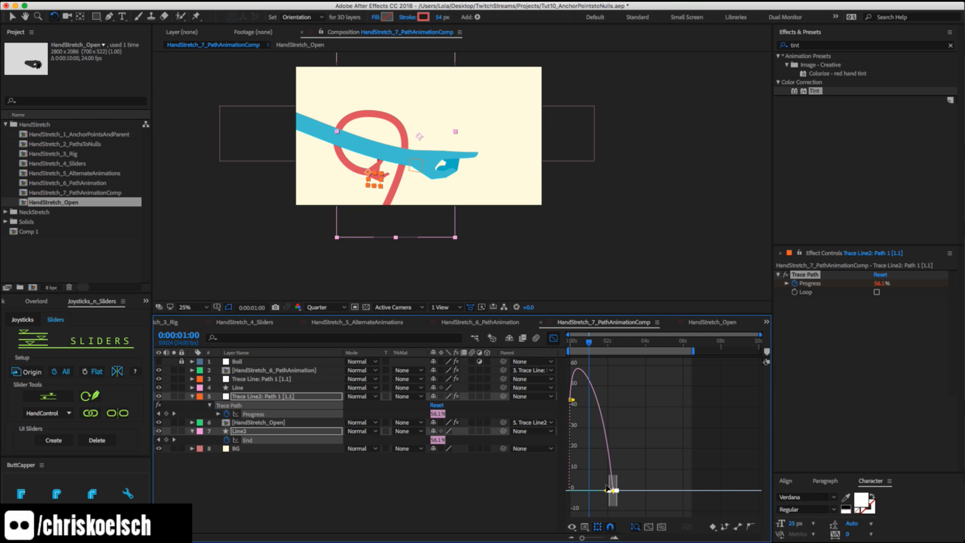
left_click_drag(606, 490, 598, 503)
left_click(553, 338)
left_click(568, 343)
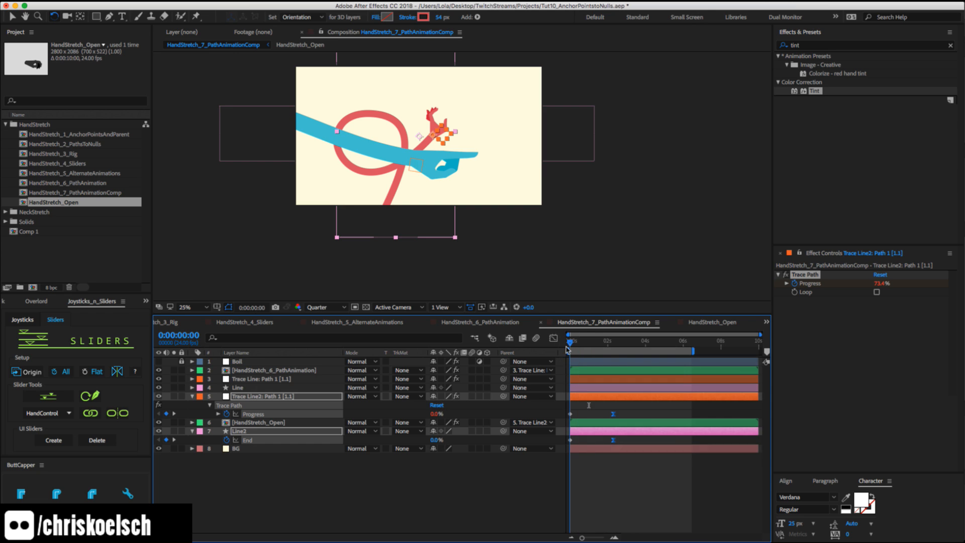
key("space")
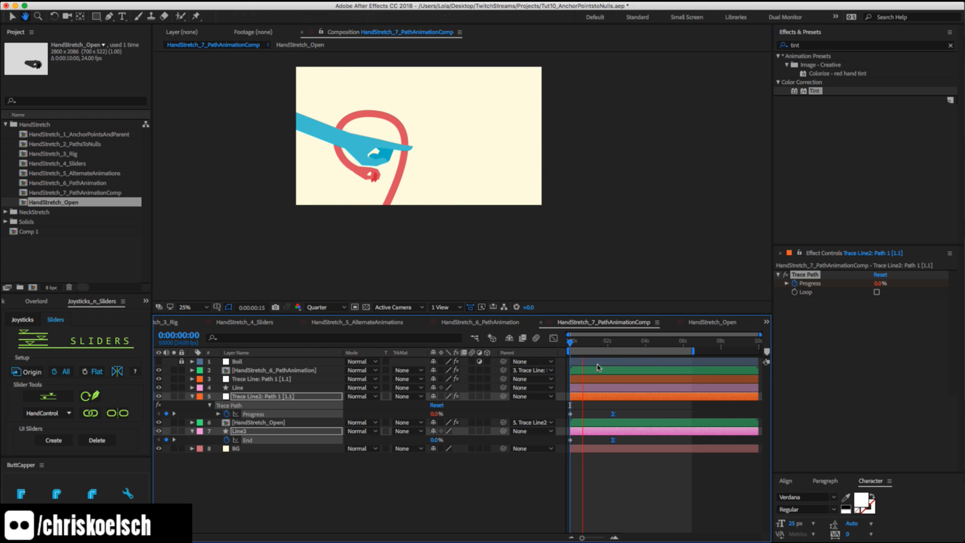
key("space")
Shift the Trace Line2 null and Line2 layers to start about 0.8 seconds in and preview both arms from the start.
left_click_drag(596, 398, 611, 399)
key("space")
left_click_drag(594, 341, 563, 344)
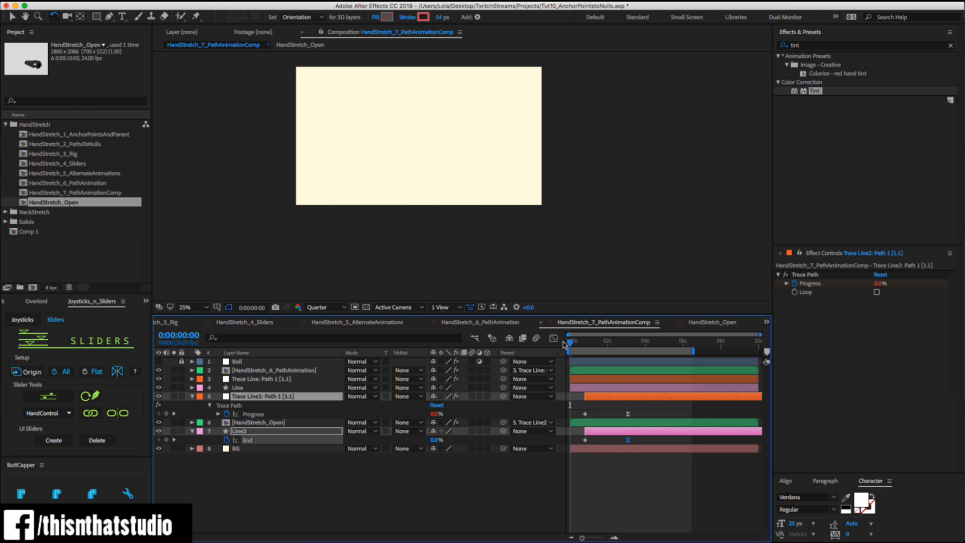
key("space")
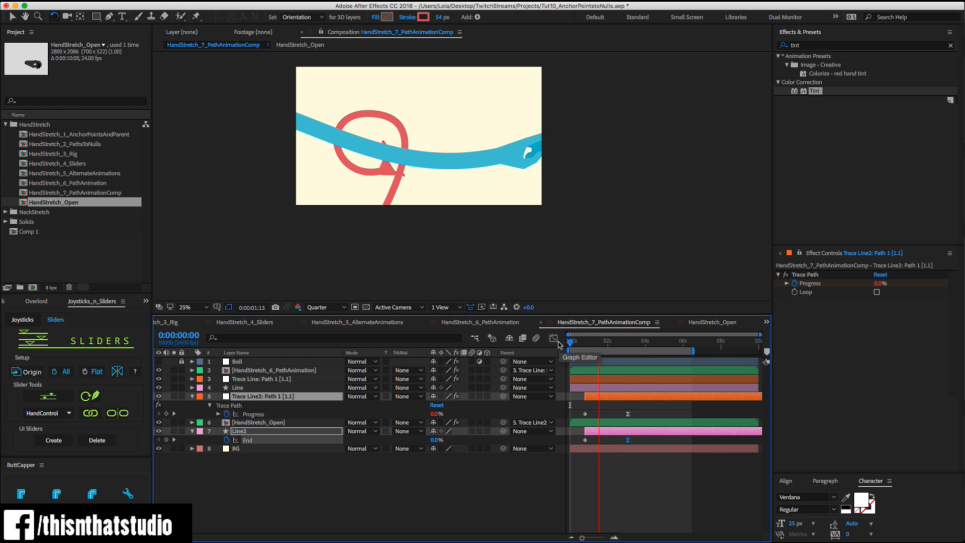
key("space")
Duplicate the Trace Line2 null, HandStretch_Open and Line2 layers and move the copies directly below the Boil layer.
left_click_drag(578, 346, 590, 345)
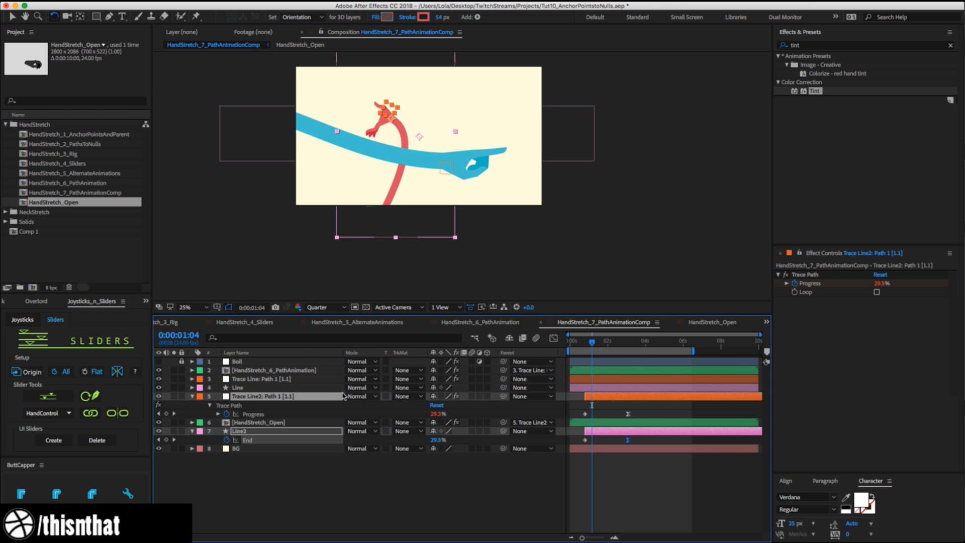
left_click(249, 422, "shift")
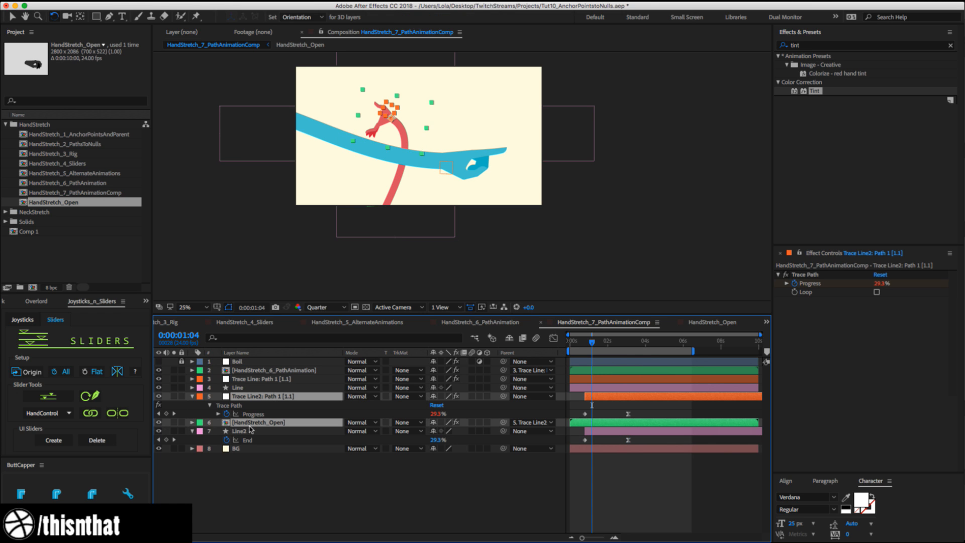
left_click(248, 431)
left_click(257, 397)
left_click(252, 431, "shift")
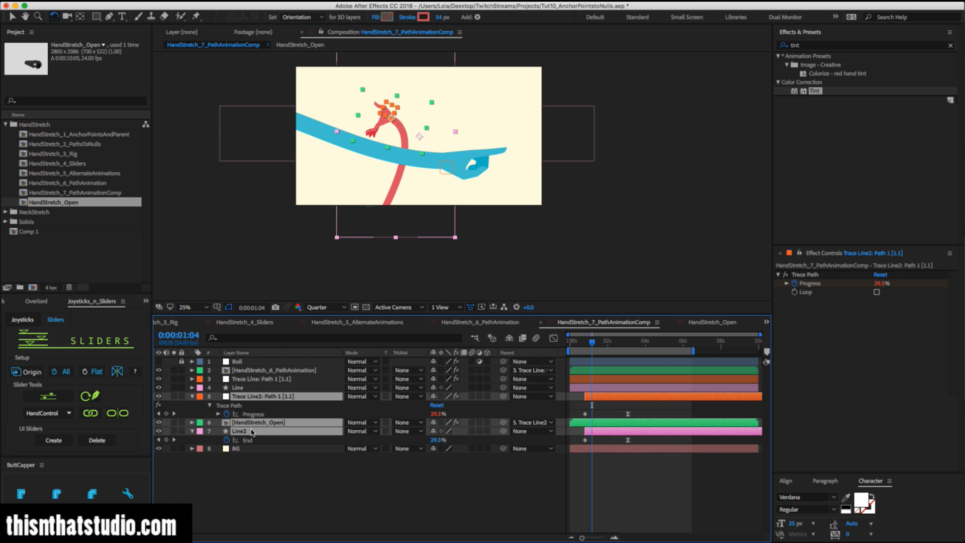
key("super+d")
left_click_drag(249, 397, 258, 366)
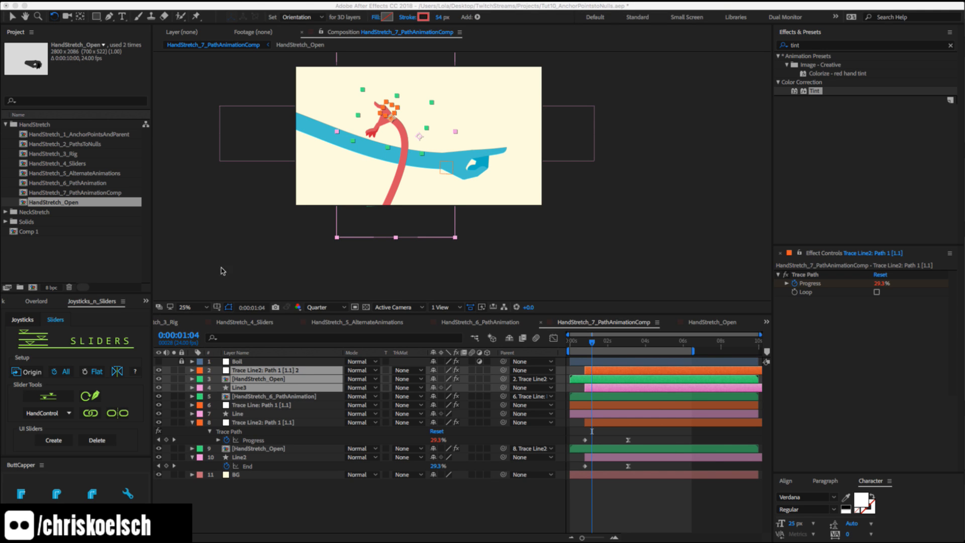
left_click(233, 233)
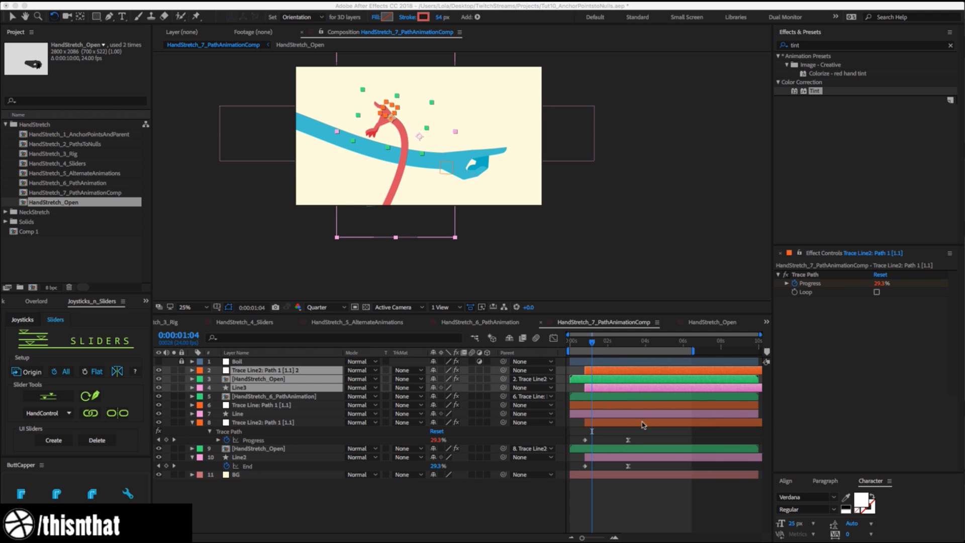
left_click(640, 422)
left_click(651, 431)
Add the Opacity expression 100 - thisComp.layer("first layer").transform.opacity to the upper HandStretch_Open copy and check the layers' source names.
left_click(244, 378)
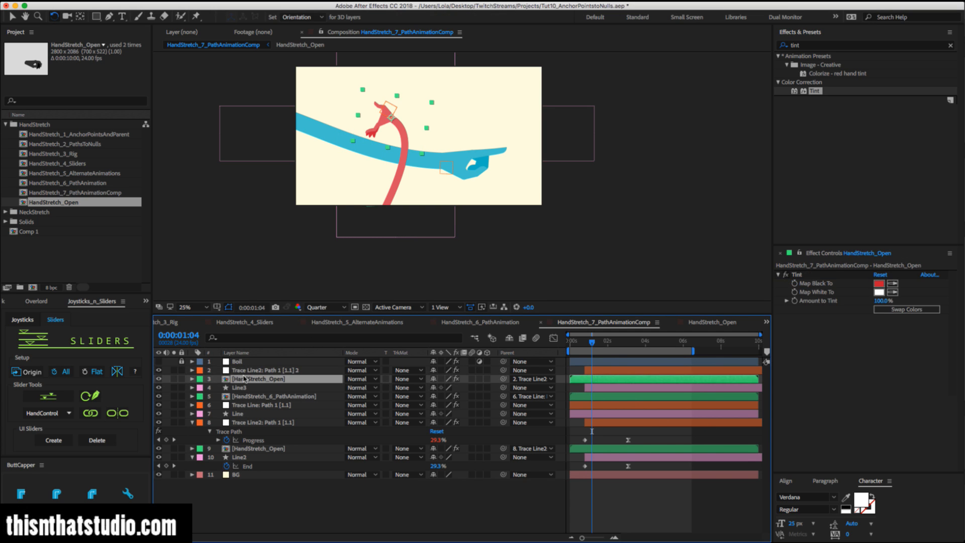
key("t")
left_click(218, 388, "alt")
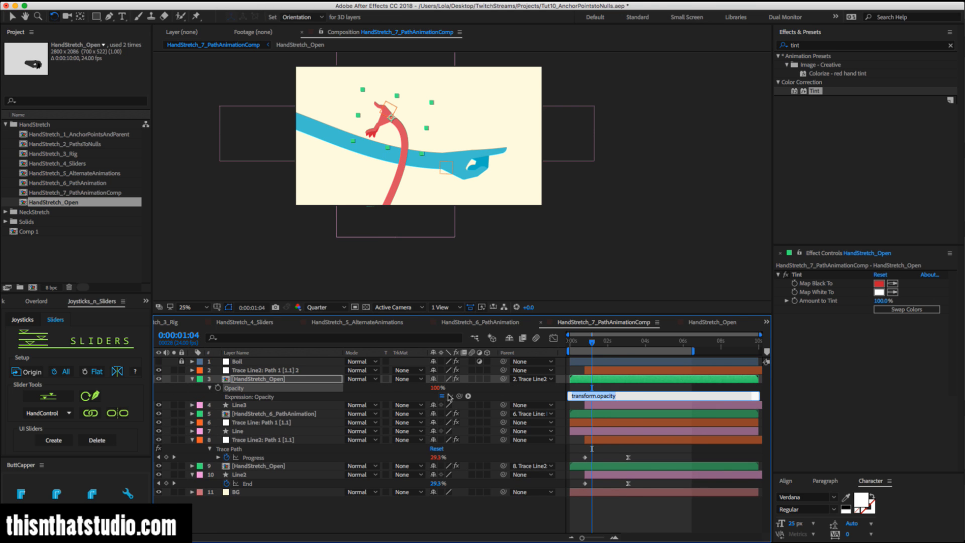
type("100 - thisComp.layer(\"first layer\").transform.opacity")
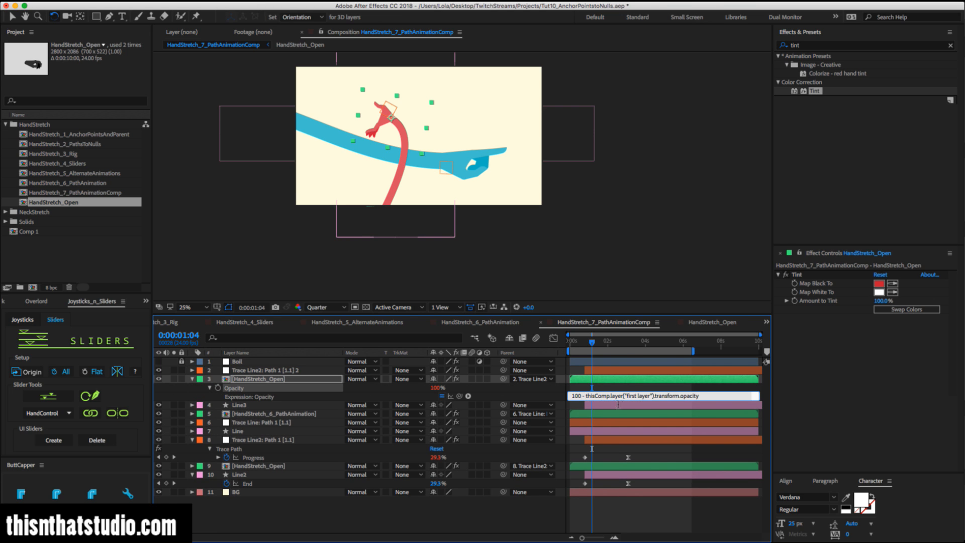
left_click_drag(650, 396, 626, 396)
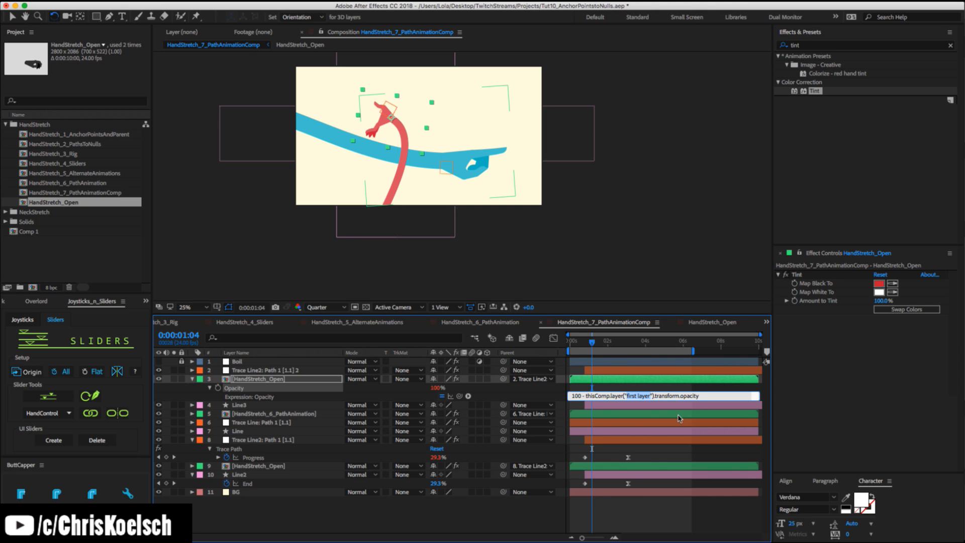
left_click(324, 352)
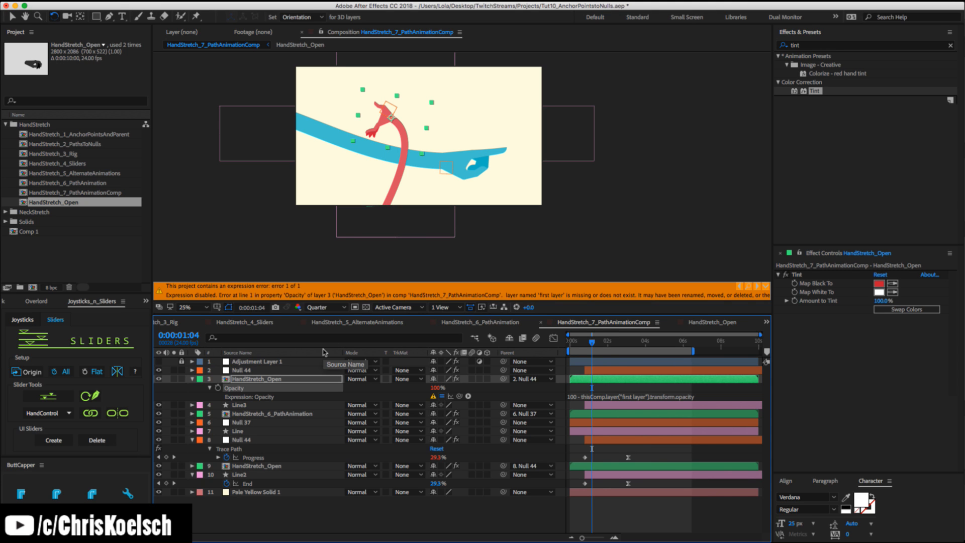
left_click(324, 352)
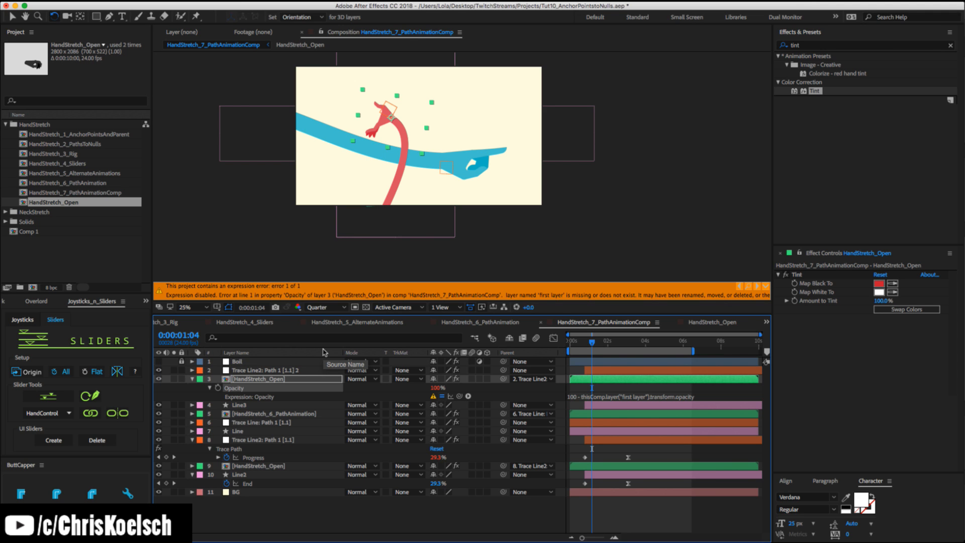
Rename the upper HandStretch_Open copy to HandStretch_Open2.
left_click(631, 396)
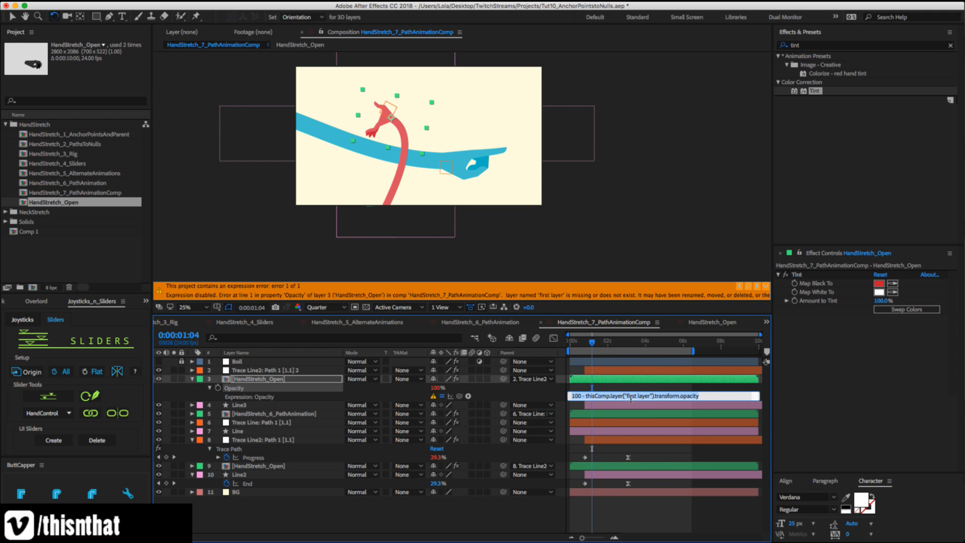
left_click(280, 380)
key("Return")
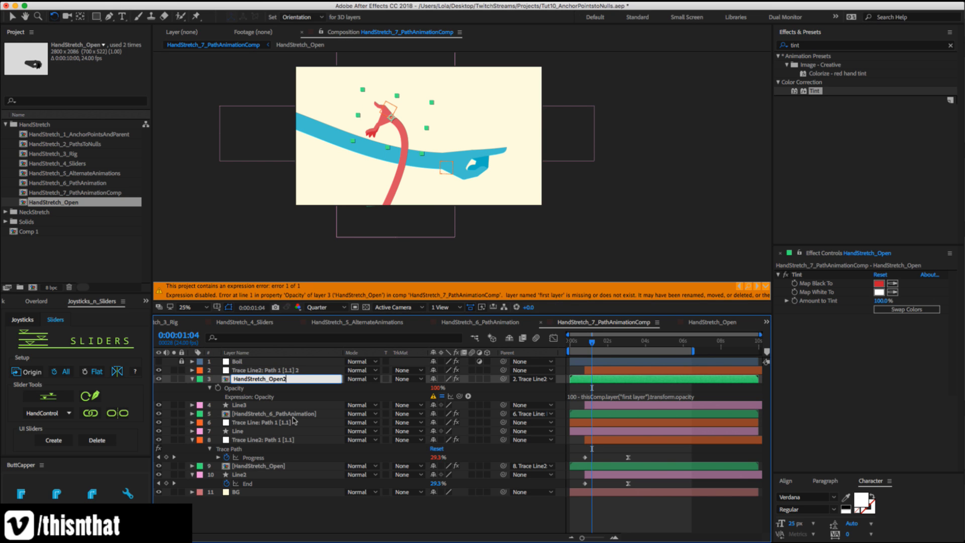
key("Return")
Replace "first layer" in HandStretch_Open2's Opacity expression with the copied layer name HandStretch_Open.
left_click(291, 465)
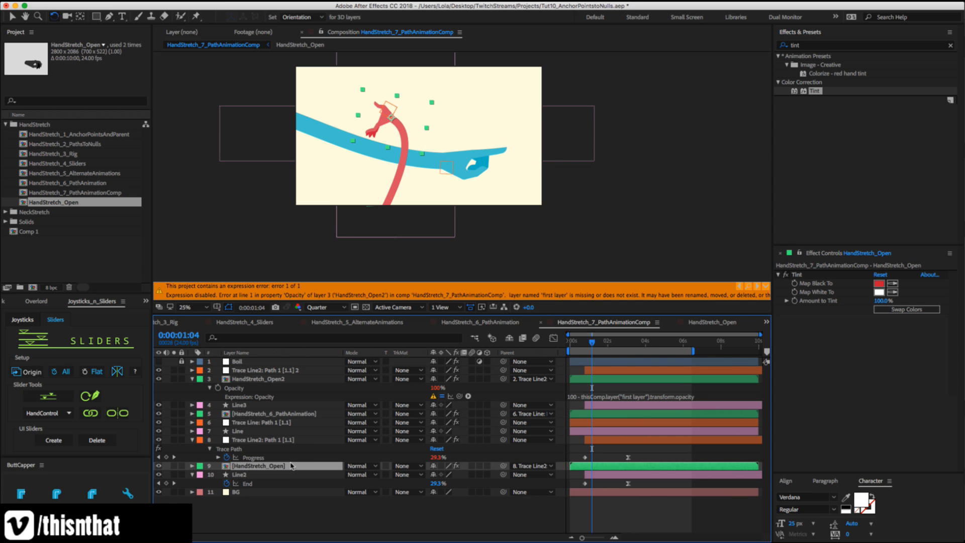
key("Return")
key("ctrl+c")
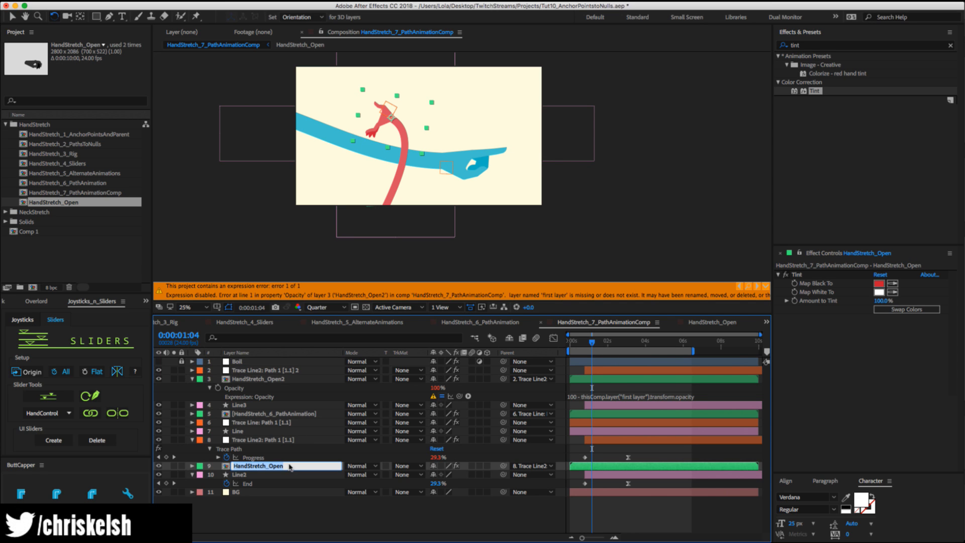
left_click(645, 398)
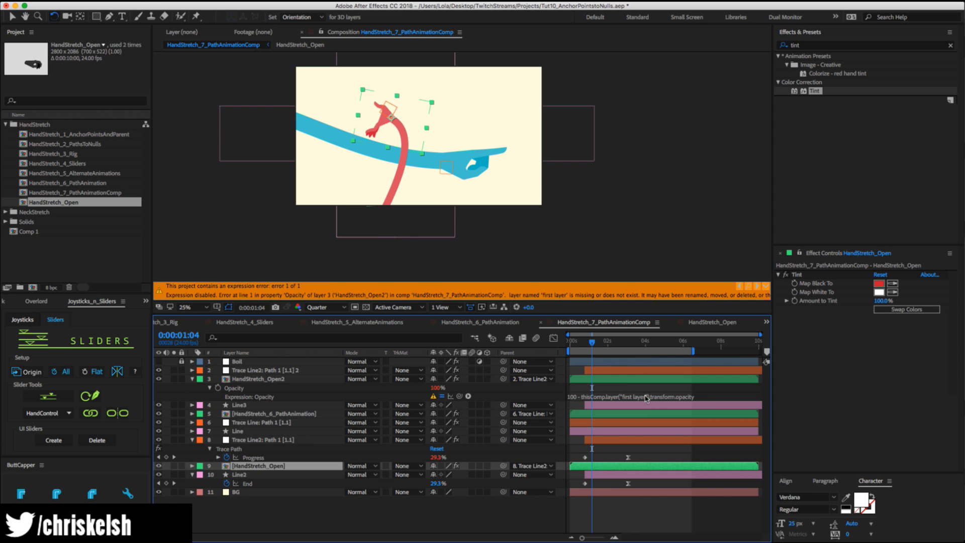
left_click(646, 398)
left_click_drag(651, 399, 628, 403)
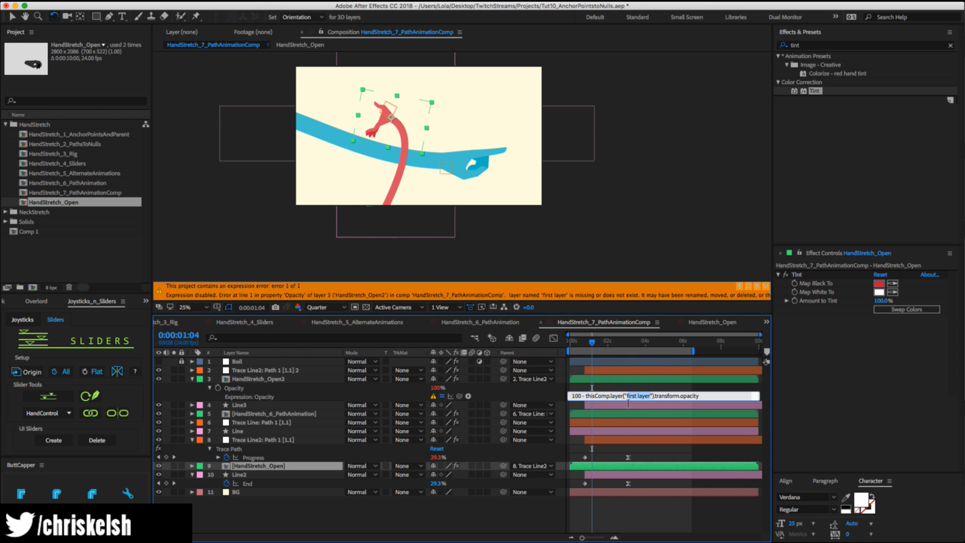
key("ctrl+v")
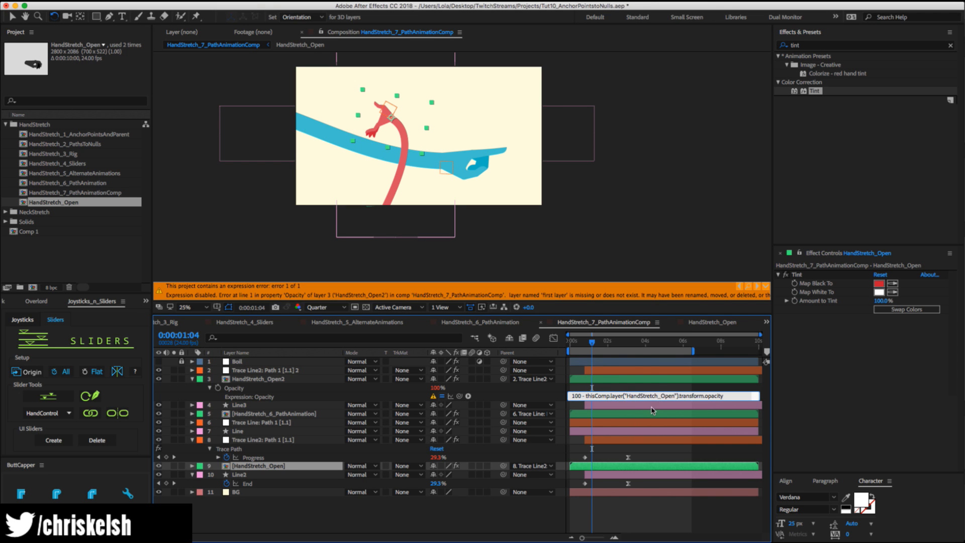
left_click(653, 406)
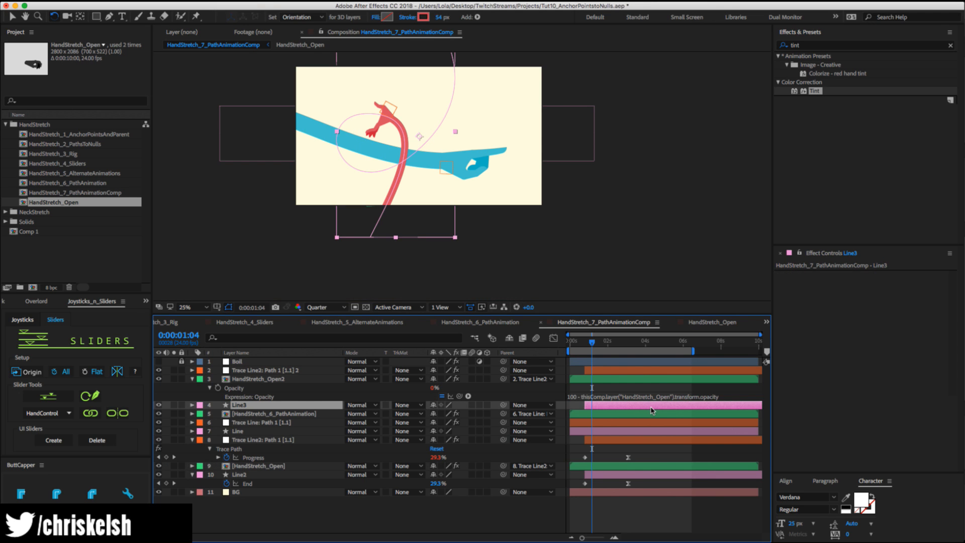
Copy the HandStretch_Open2 Opacity expression to Line3's Opacity and change its referenced layer to Line2.
left_click(590, 396)
key("super+c")
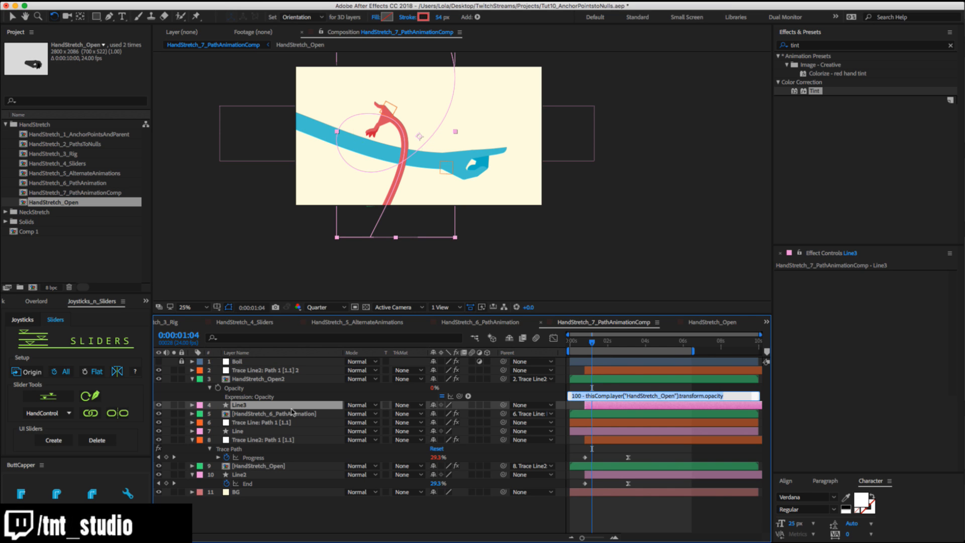
left_click(258, 406)
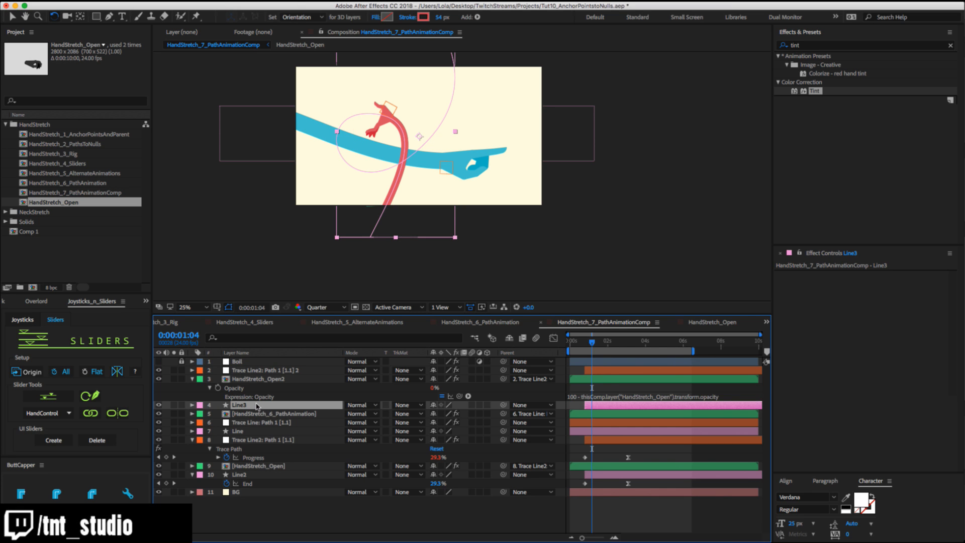
key("t")
left_click(217, 414, "alt")
key("super+v")
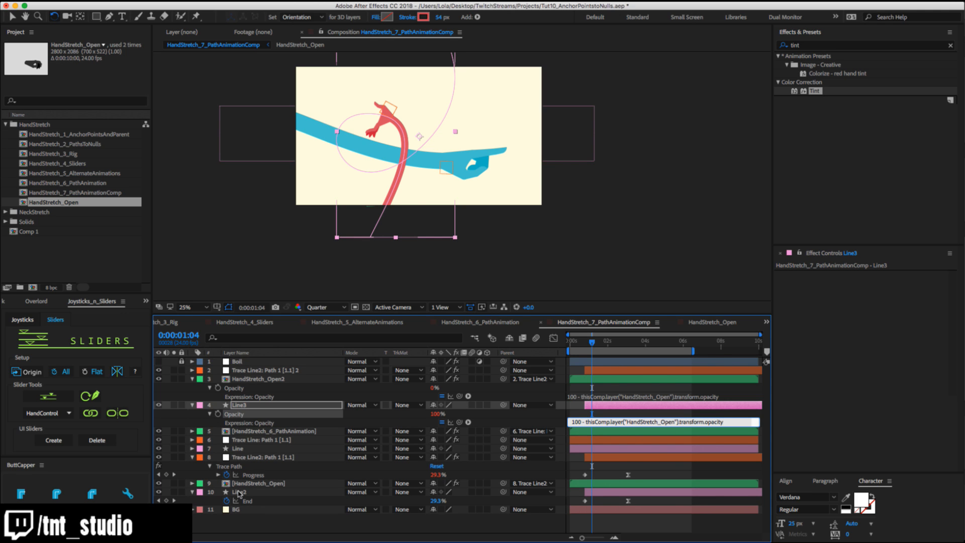
left_click(675, 423)
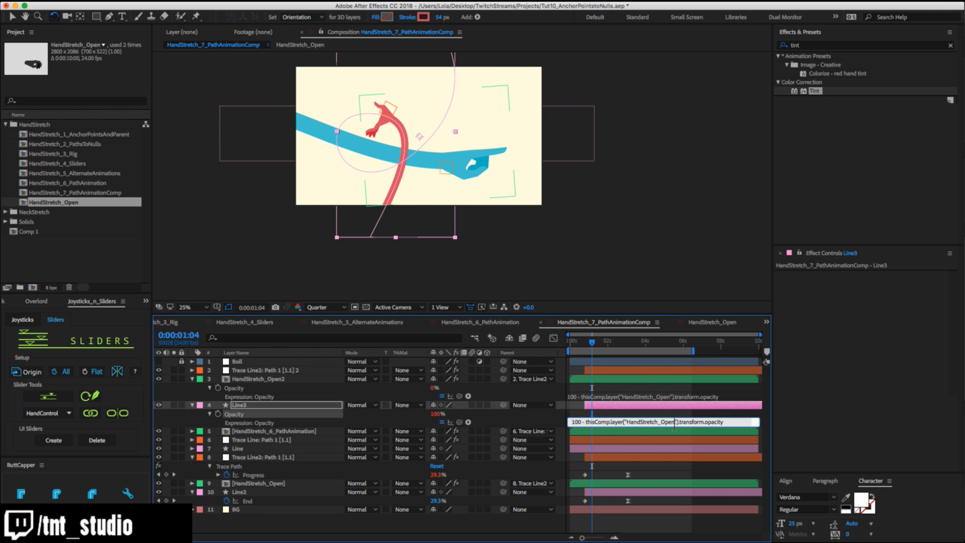
left_click_drag(673, 424, 627, 424)
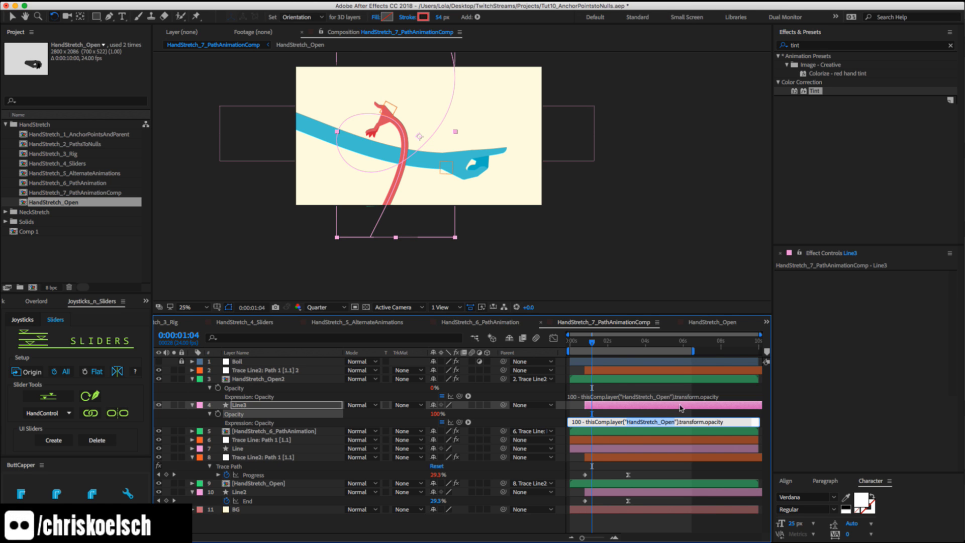
type("Line2")
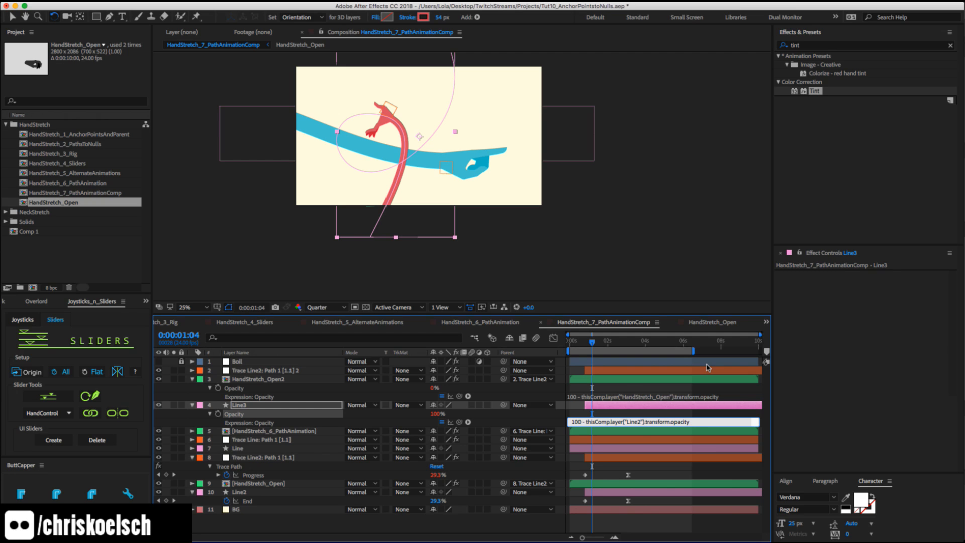
left_click(256, 448)
Reveal the Opacity of Line2 and the lower HandStretch_Open and link Line2's Opacity to HandStretch_Open's Opacity with an expression.
left_click(246, 492)
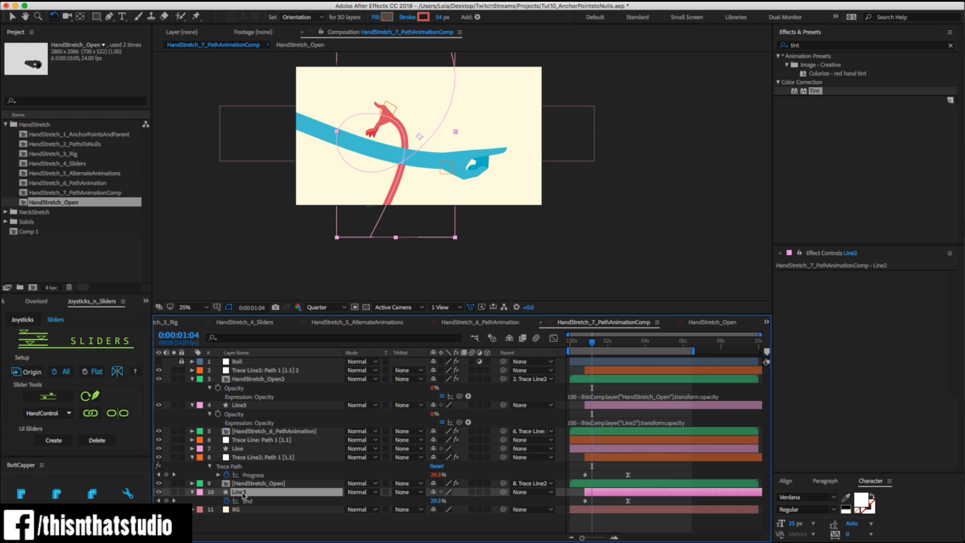
key("t")
left_click(243, 483)
key("t")
left_click(218, 510, "alt")
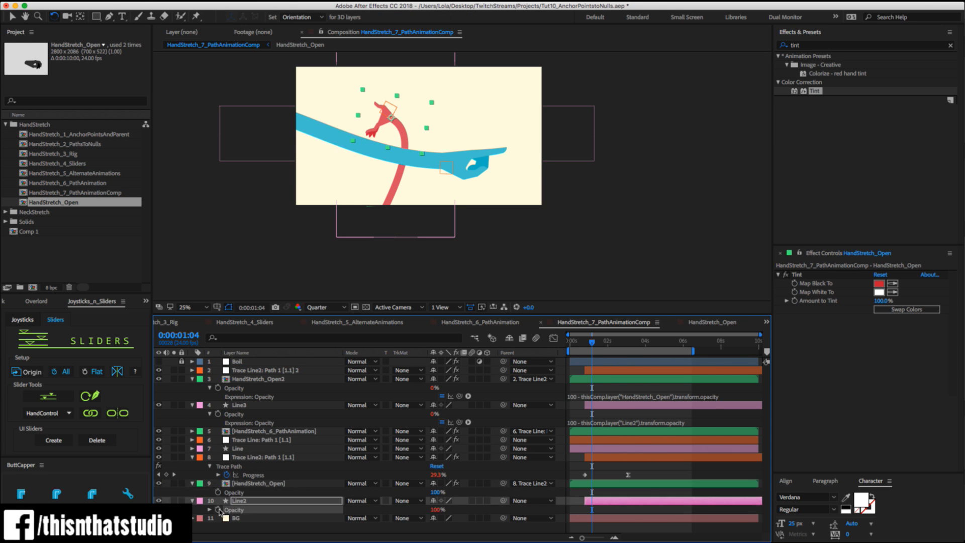
left_click_drag(459, 519, 247, 496)
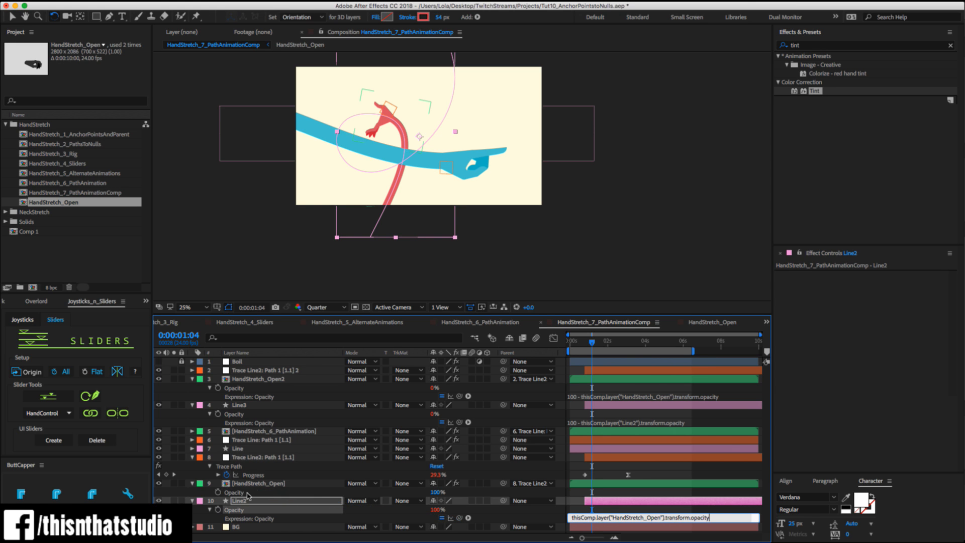
Add a hold Opacity keyframe to the lower HandStretch_Open layer and place it at the start of the timeline.
left_click(350, 490)
left_click(218, 492)
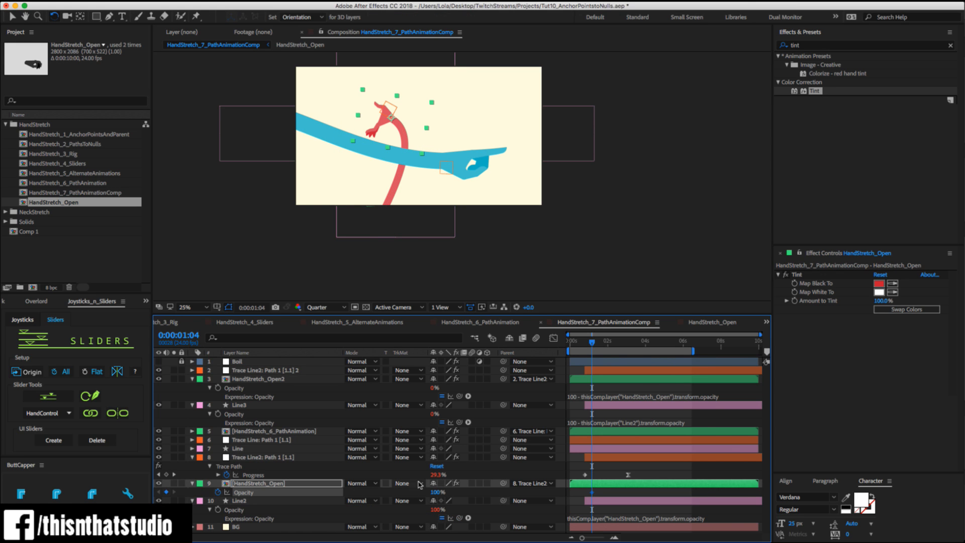
right_click(592, 493)
left_click(614, 494)
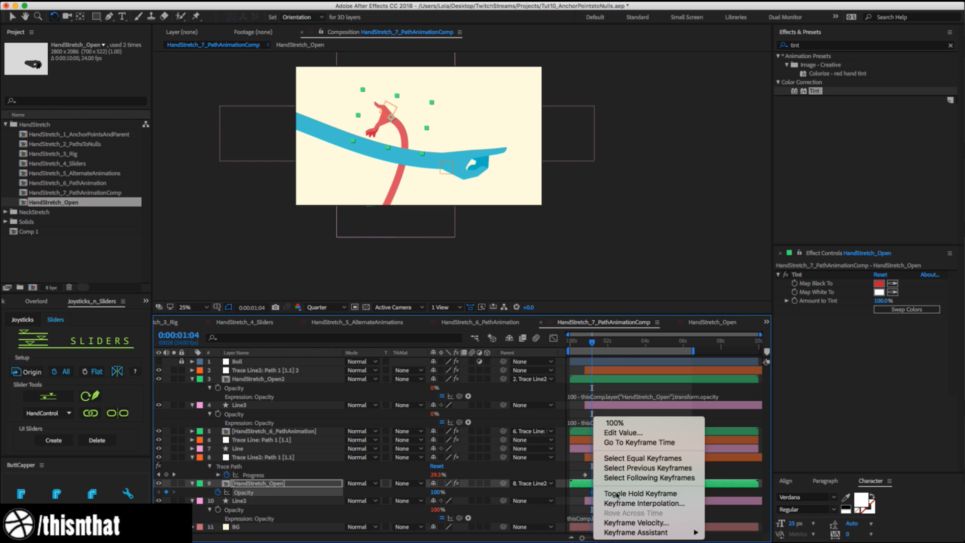
left_click_drag(593, 493, 570, 493)
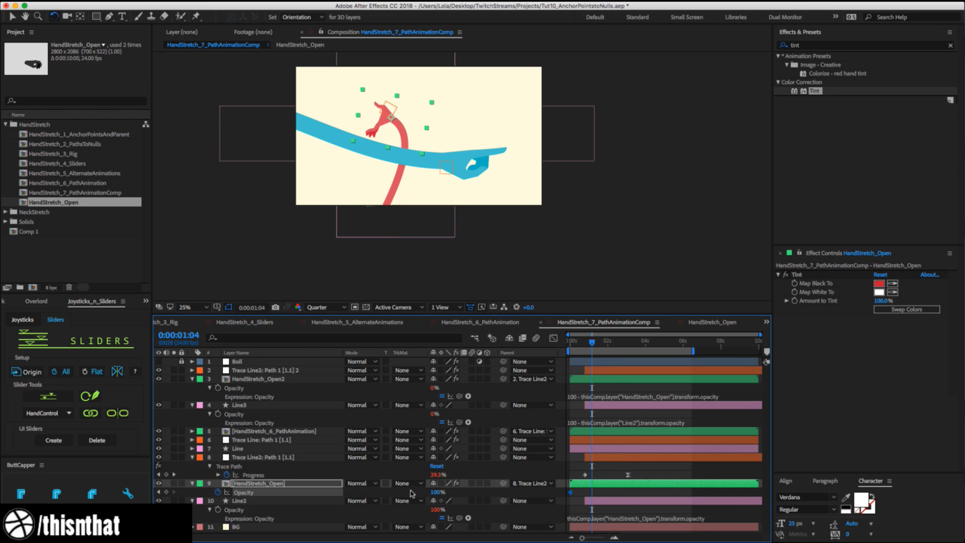
Set the lower HandStretch_Open layer's Opacity to 0% at 0:00:01:22.
left_click_drag(435, 492, 320, 492)
key("super+z")
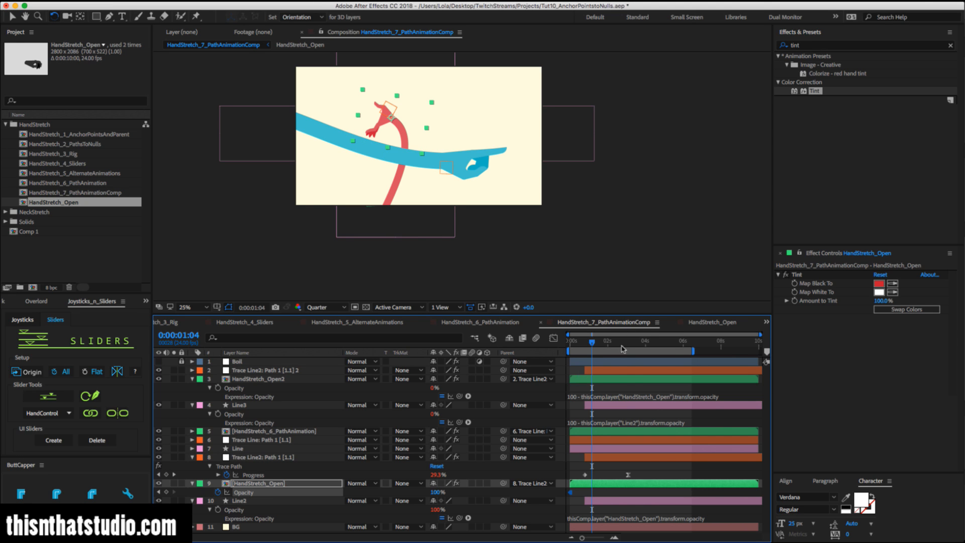
left_click_drag(602, 344, 607, 344)
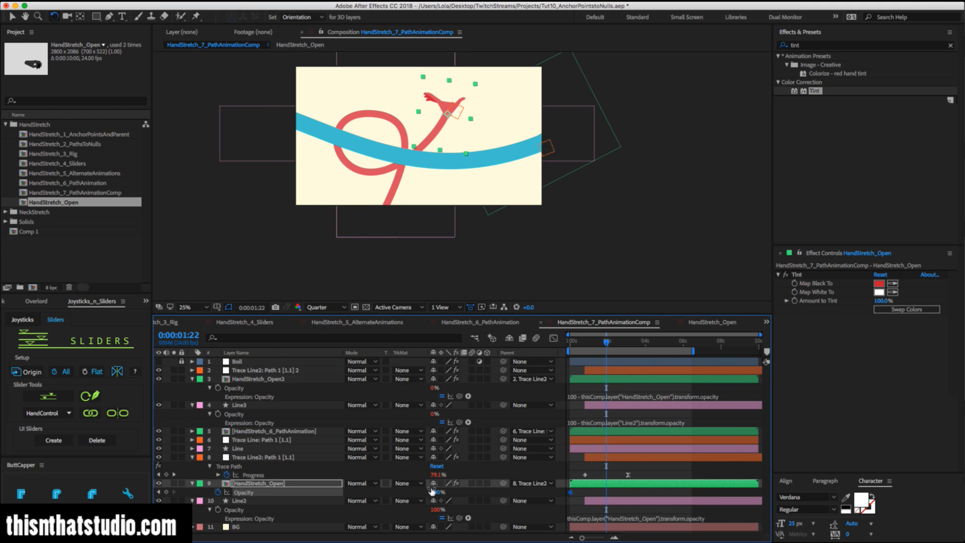
left_click_drag(435, 491, 357, 491)
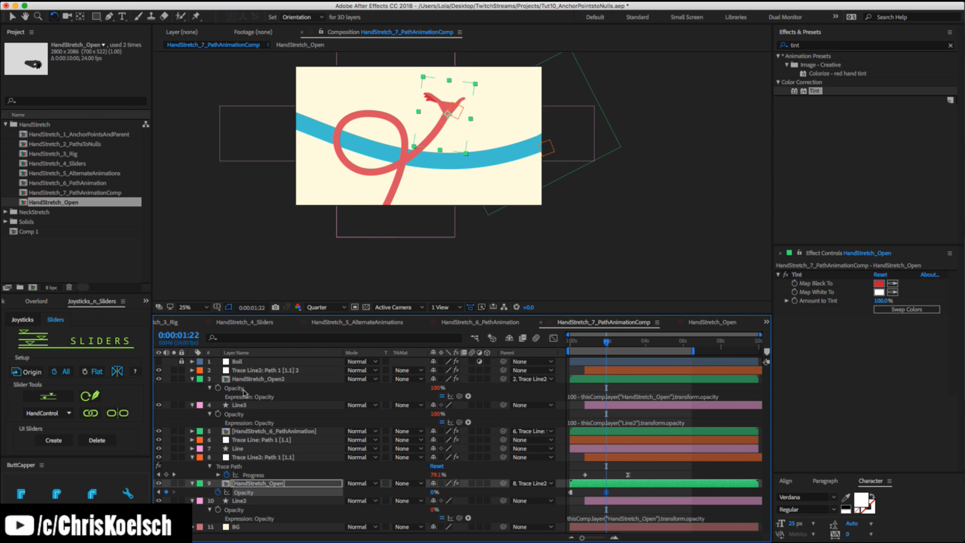
Select Line3 and set the Pen tool to create masks instead of shapes.
left_click(250, 404)
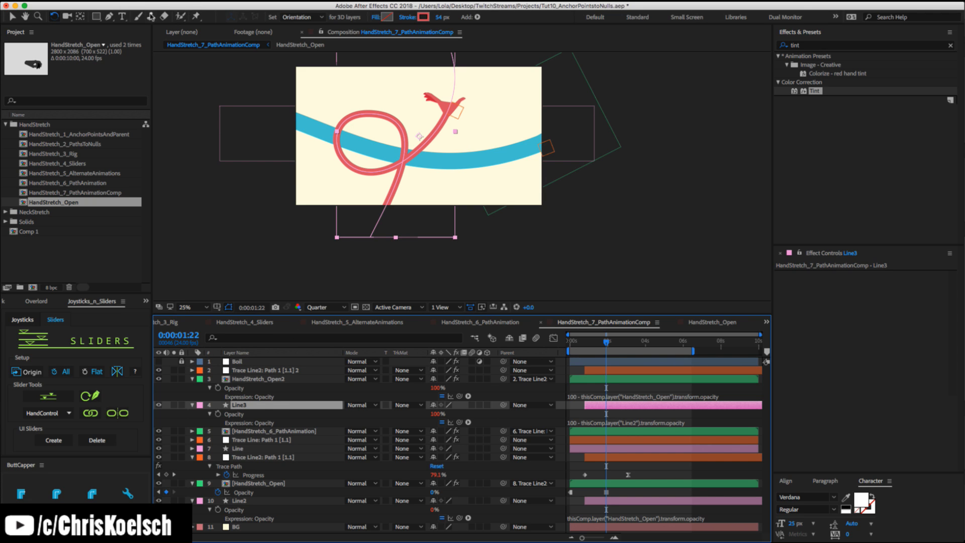
left_click(109, 17)
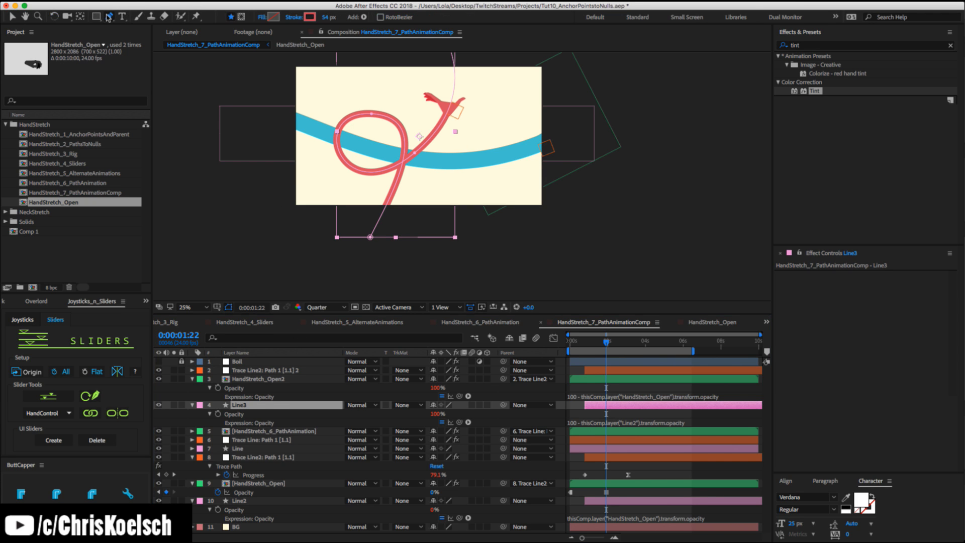
left_click(243, 17)
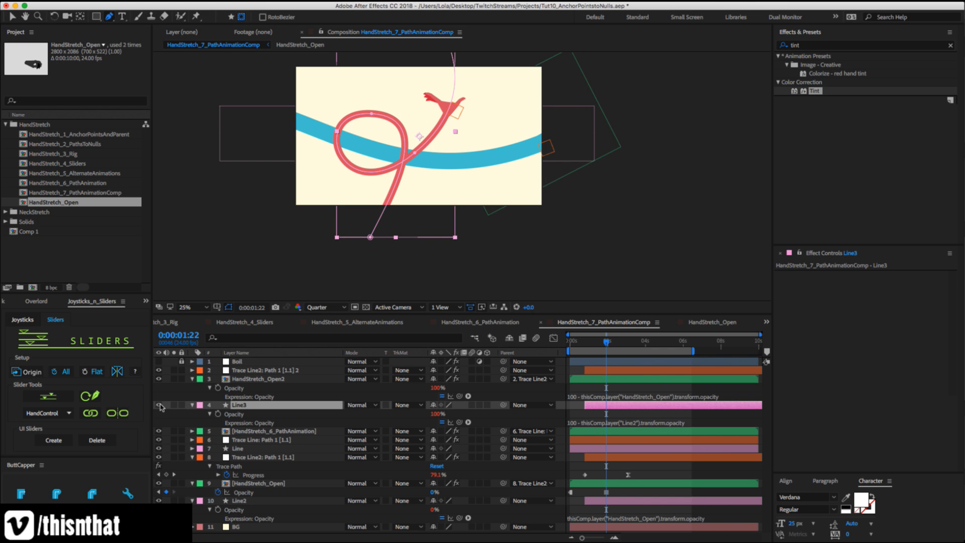
left_click_drag(435, 492, 518, 492)
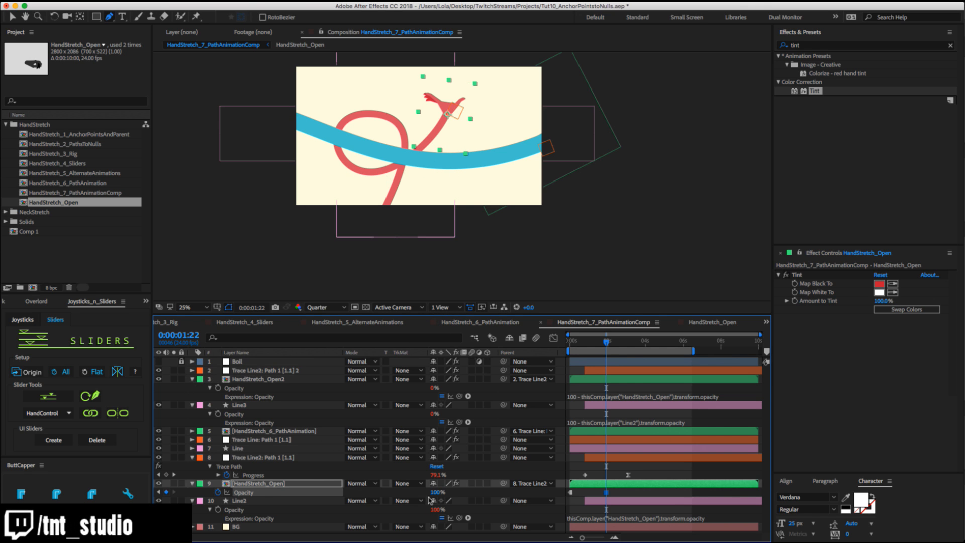
left_click_drag(435, 491, 360, 487)
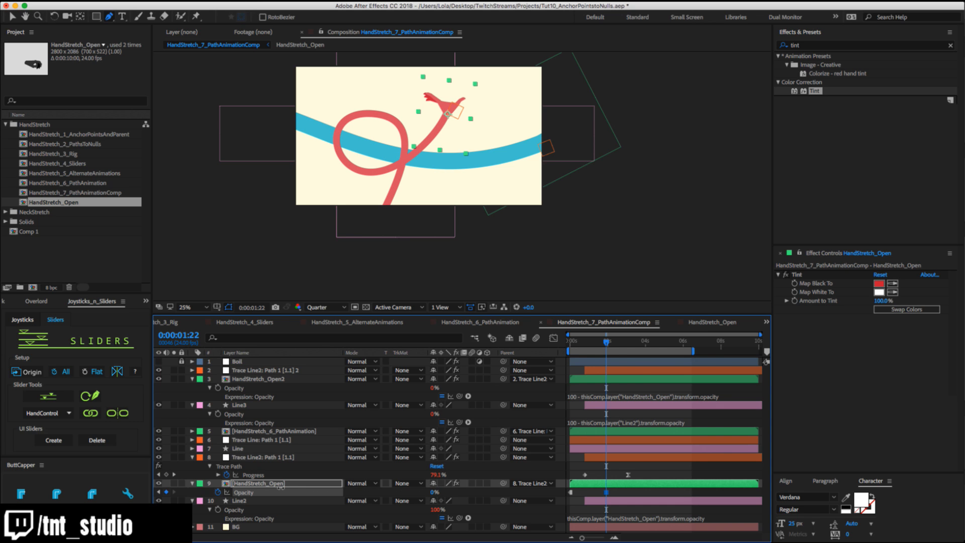
left_click(387, 131)
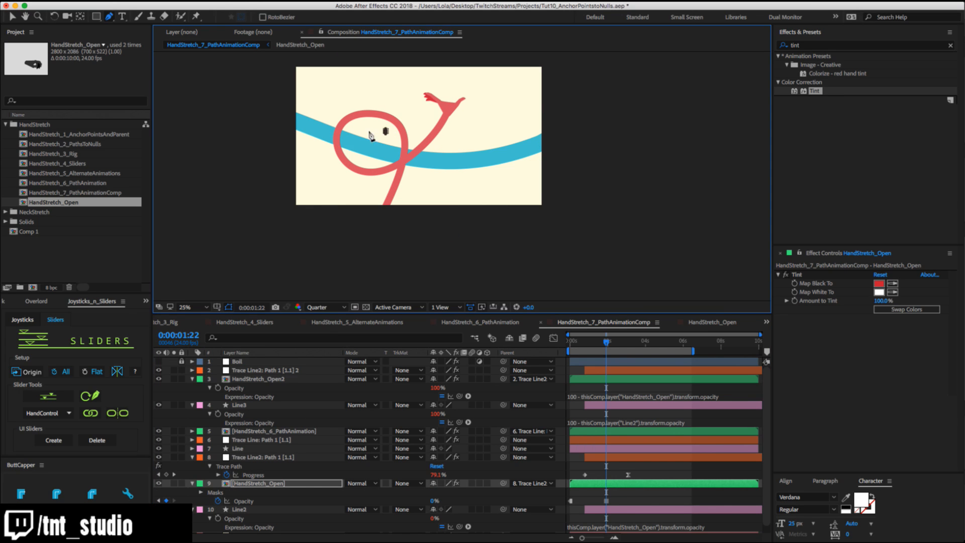
left_click(328, 177)
left_click(315, 110)
left_click(366, 94)
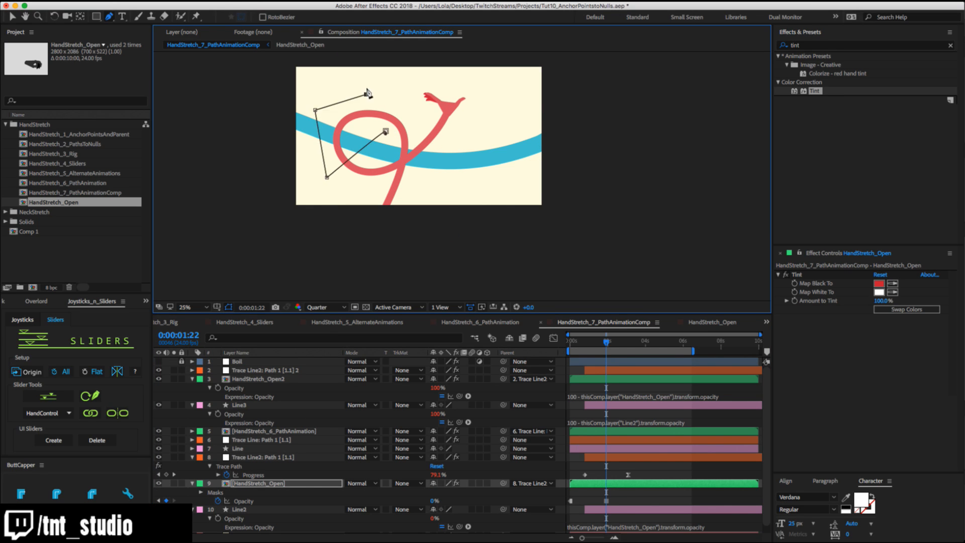
left_click(386, 131)
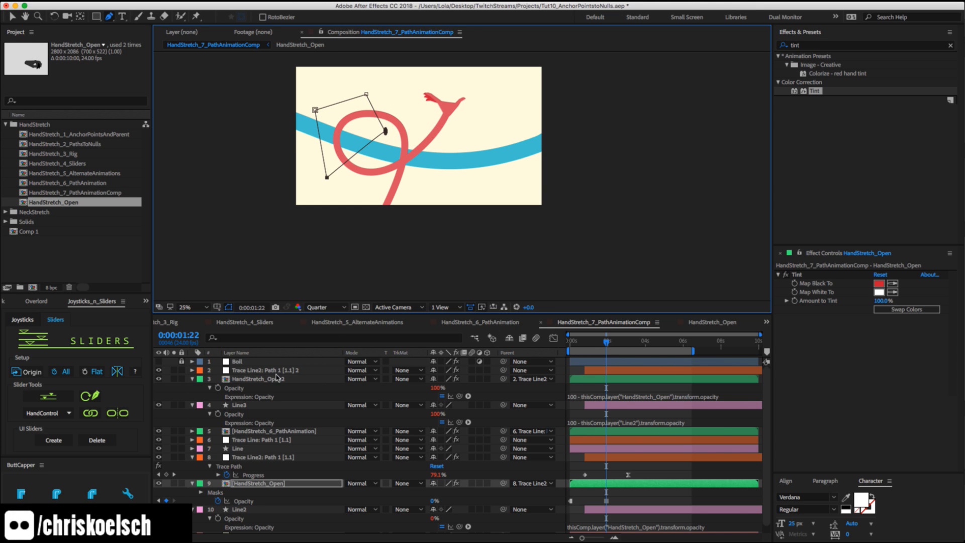
key("super+z")
key("super+z")
key("super+z")
key("super+z")
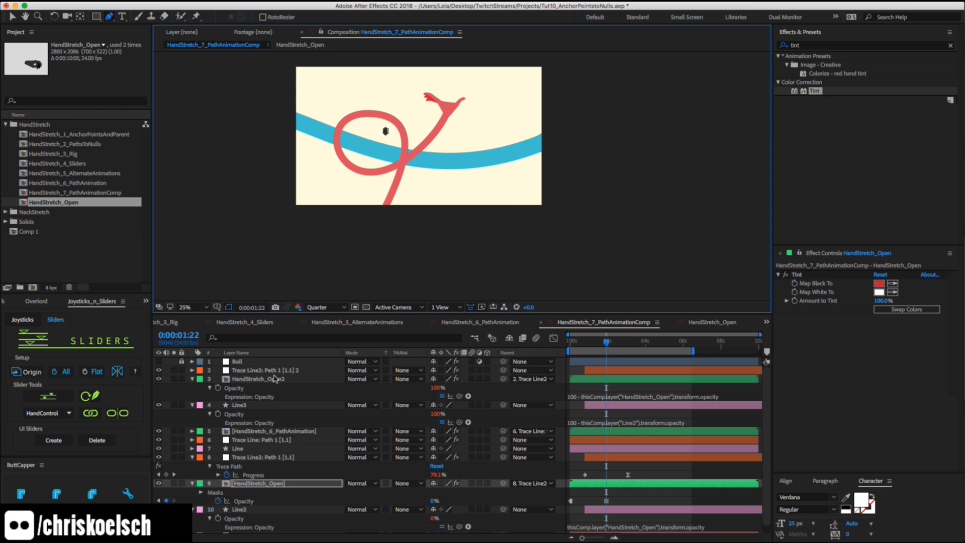
key("super+z")
Draw a closed four-point mask on Line3 around the left half of the red loop where it crosses the blue arm.
left_click(256, 404)
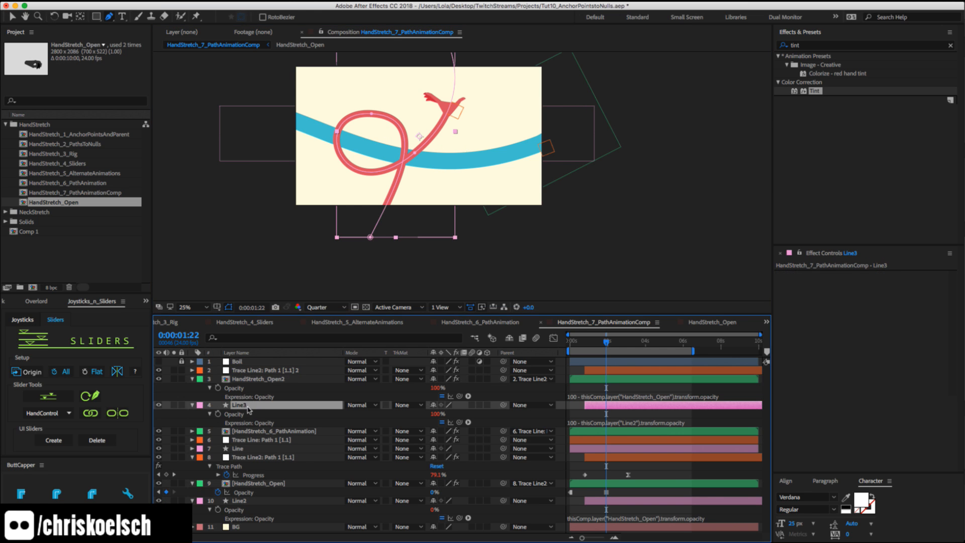
left_click(241, 17)
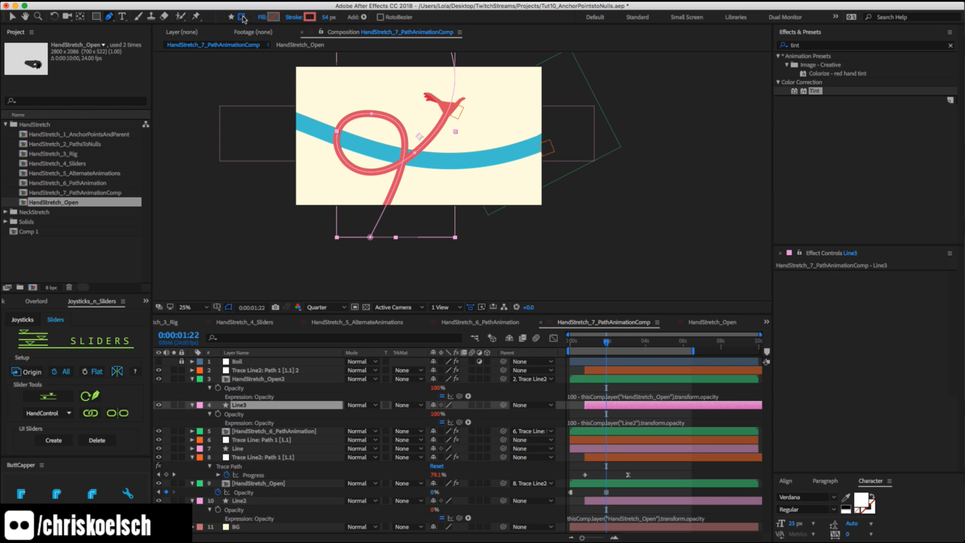
left_click(389, 105)
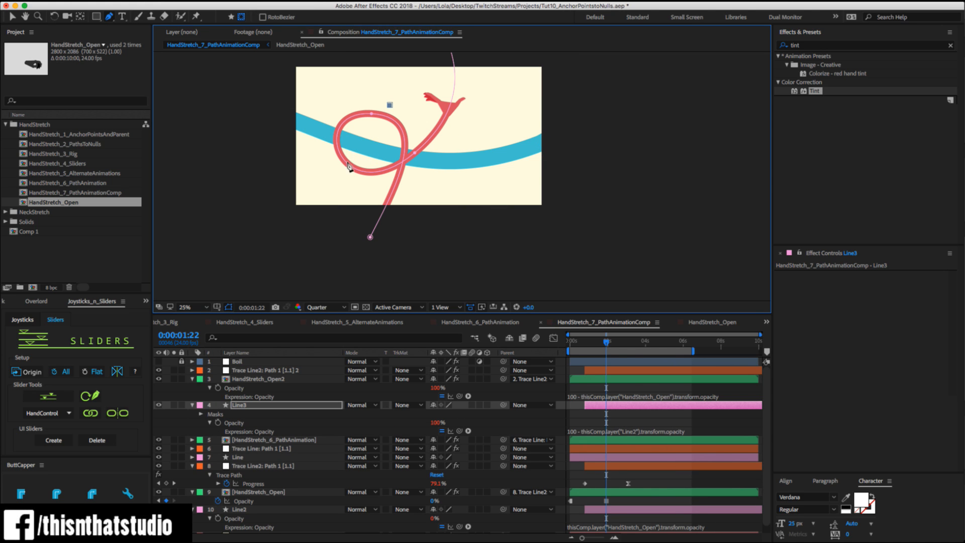
left_click(339, 180)
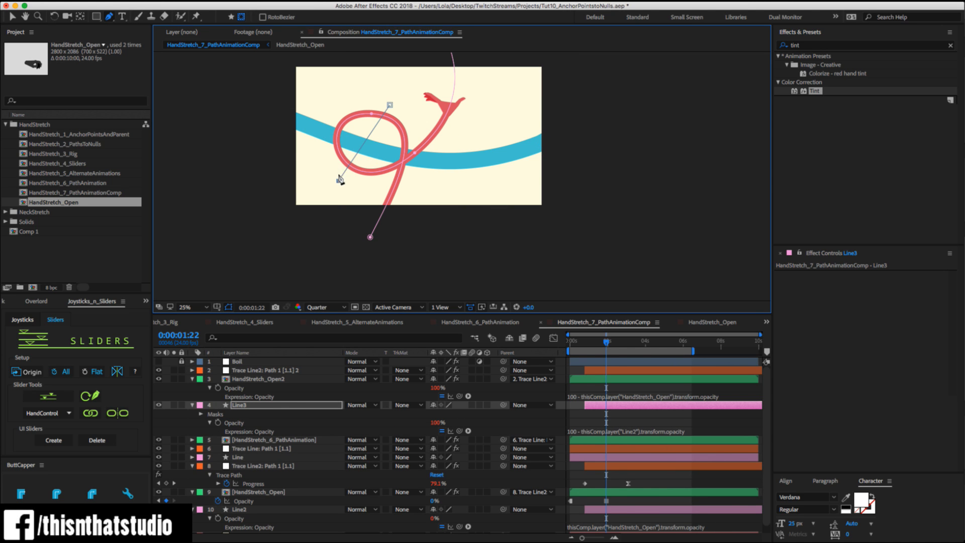
left_click(289, 135)
left_click(335, 84)
left_click(389, 104)
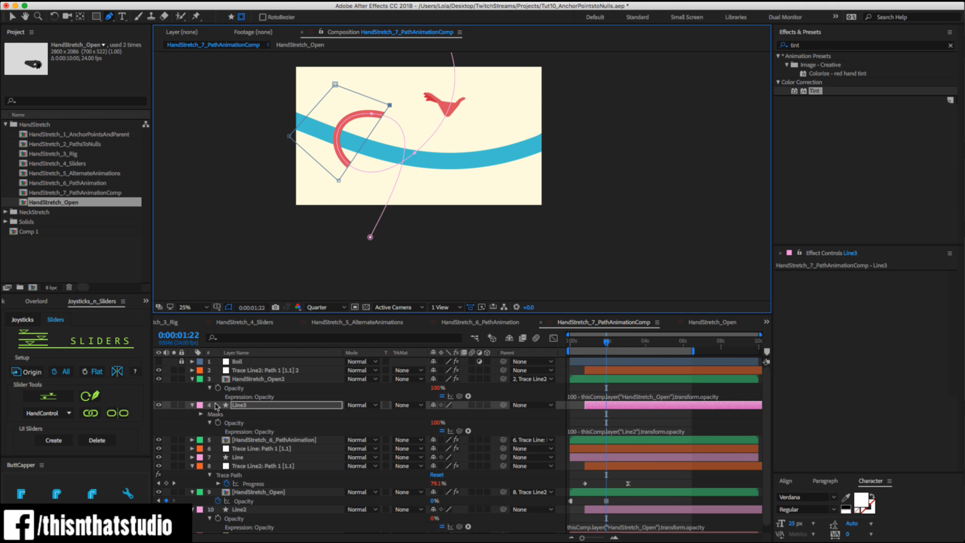
Delete the lower HandStretch_Open layer's Opacity keyframe at 0:00:01:22.
scroll(627, 422, "down", 1)
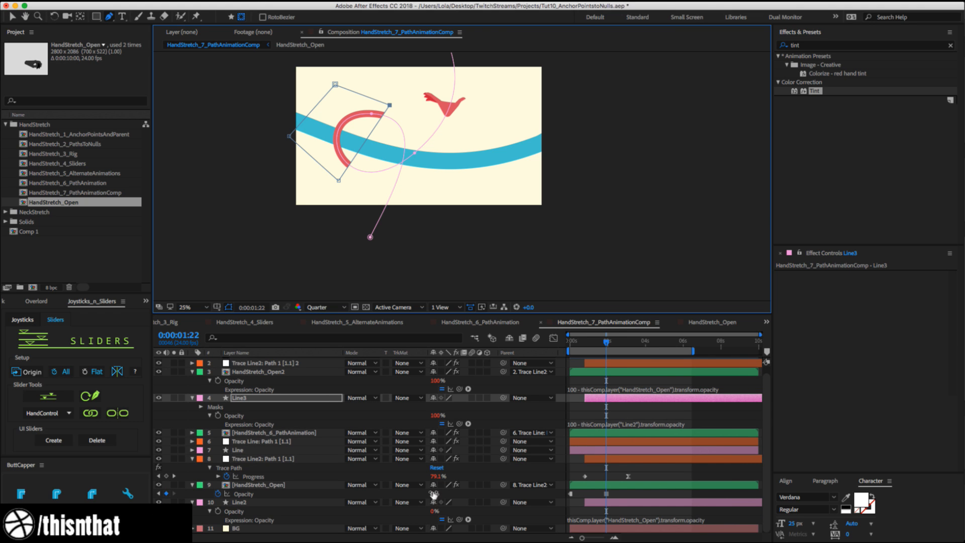
left_click(607, 495)
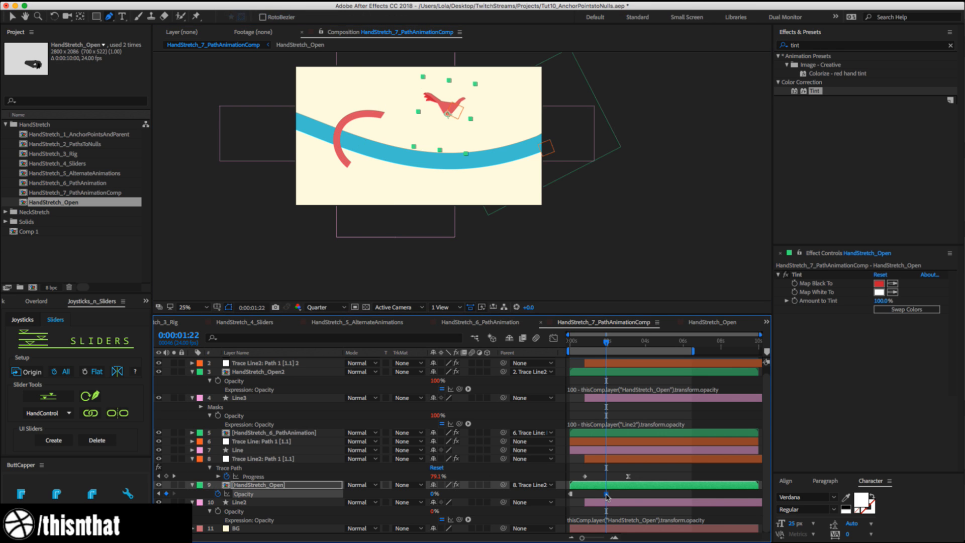
key("Delete")
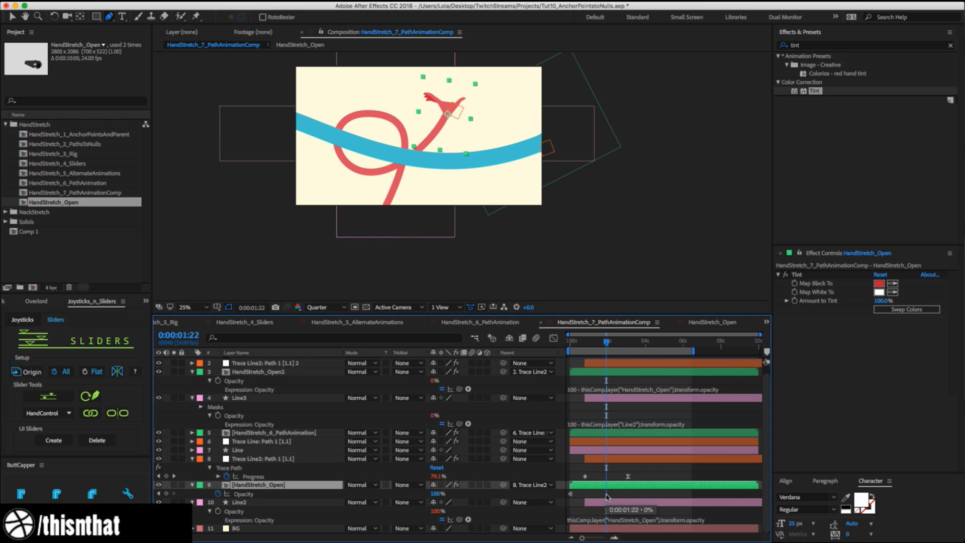
Remove the expression from Line3's Opacity and select the Line3 layer.
left_click(614, 427)
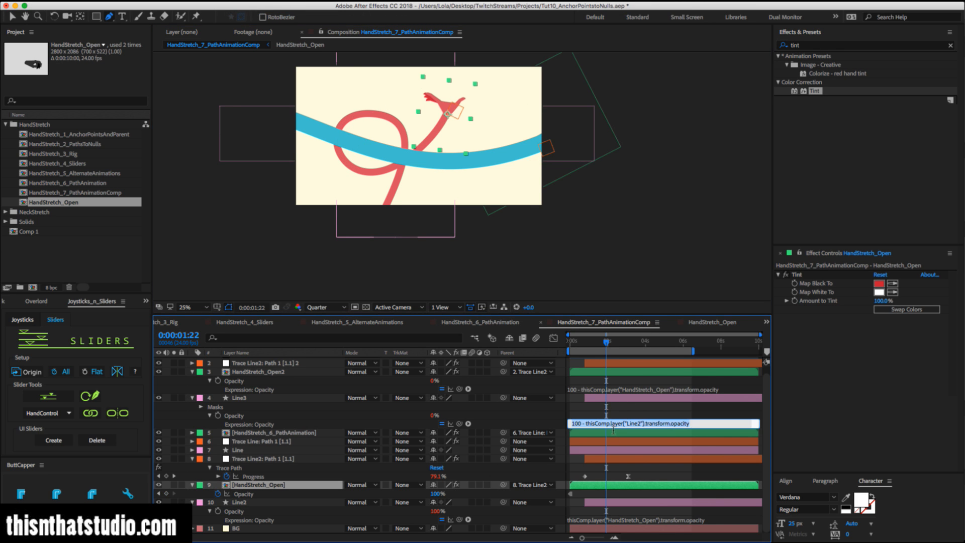
key("BackSpace")
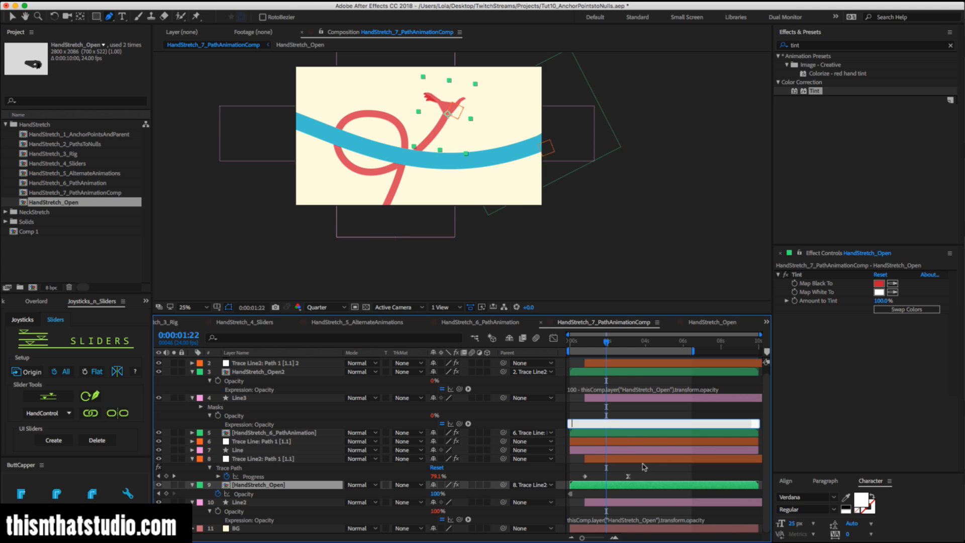
left_click(643, 461)
left_click(611, 405)
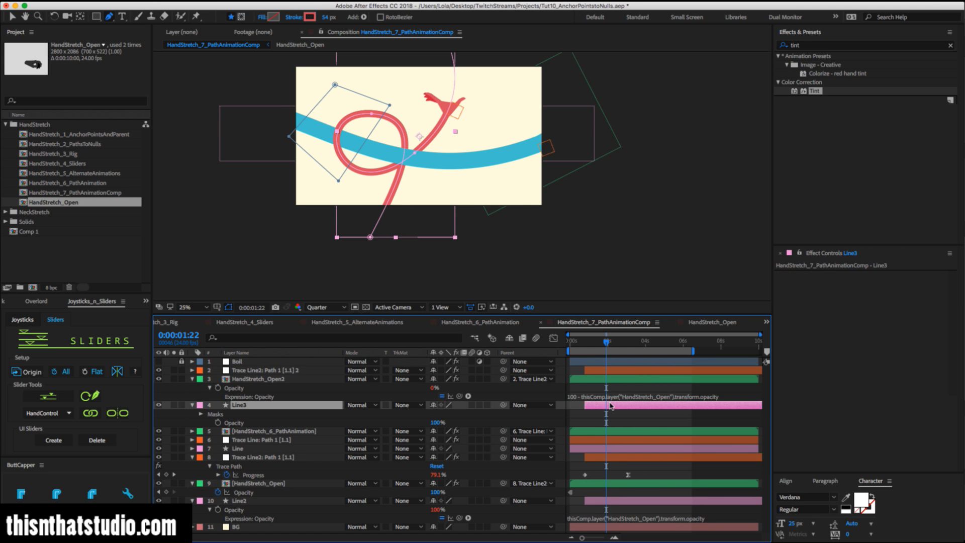
Move the current time to 0:00:01:03 and remove the expression from Line2's Opacity.
left_click_drag(606, 344, 591, 351)
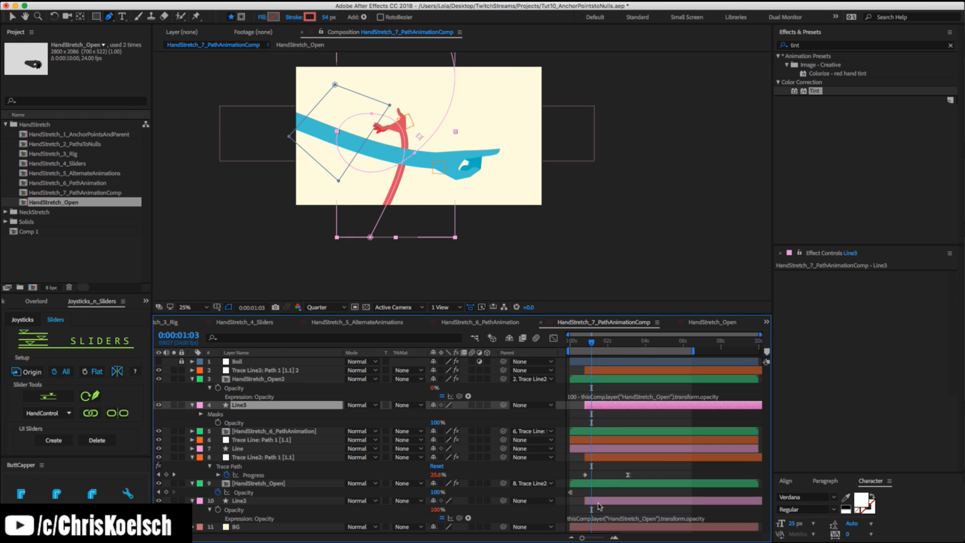
left_click_drag(436, 492, 319, 488)
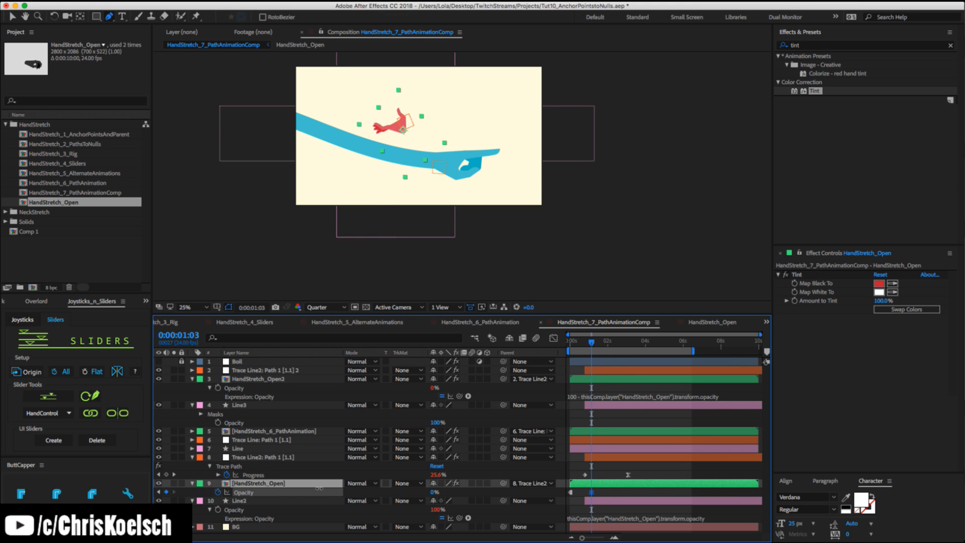
key("super+z")
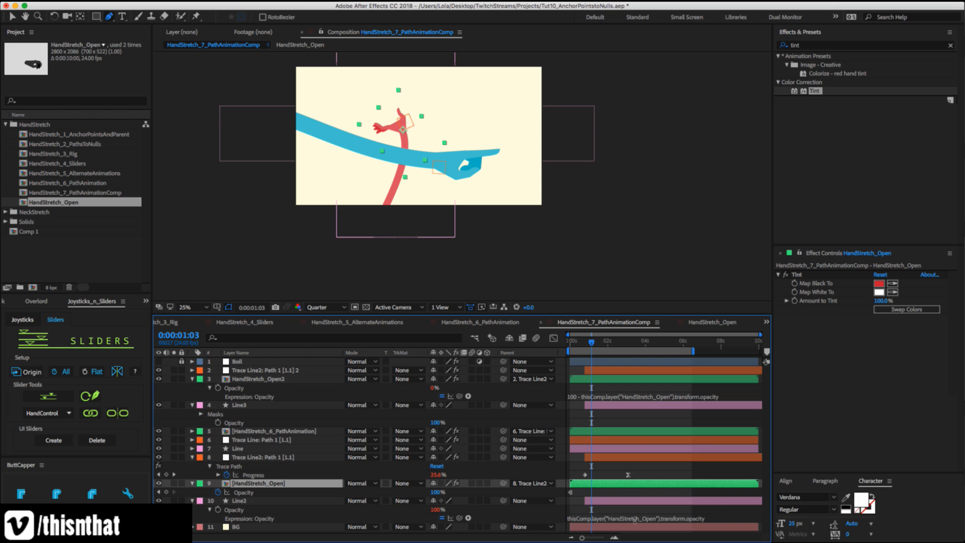
left_click(654, 518)
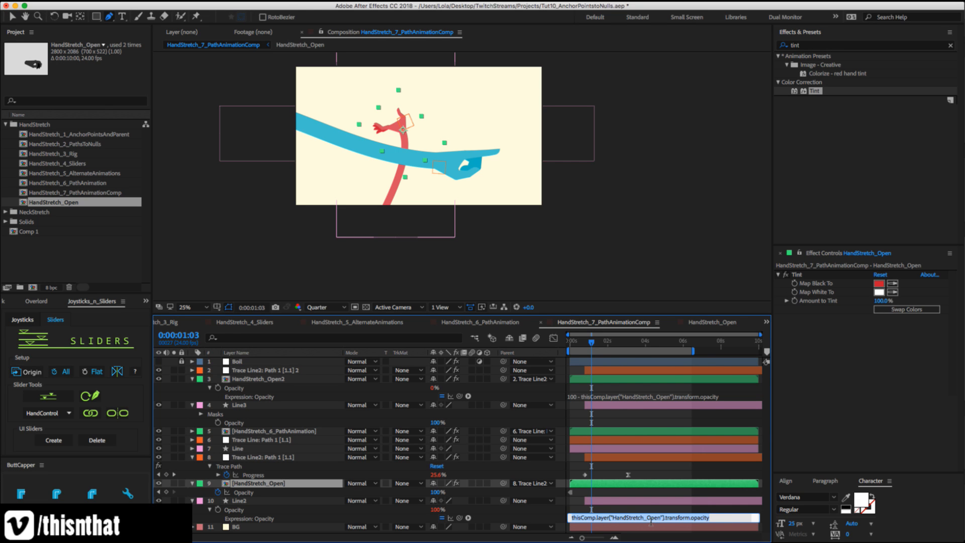
key("BackSpace")
left_click(642, 502)
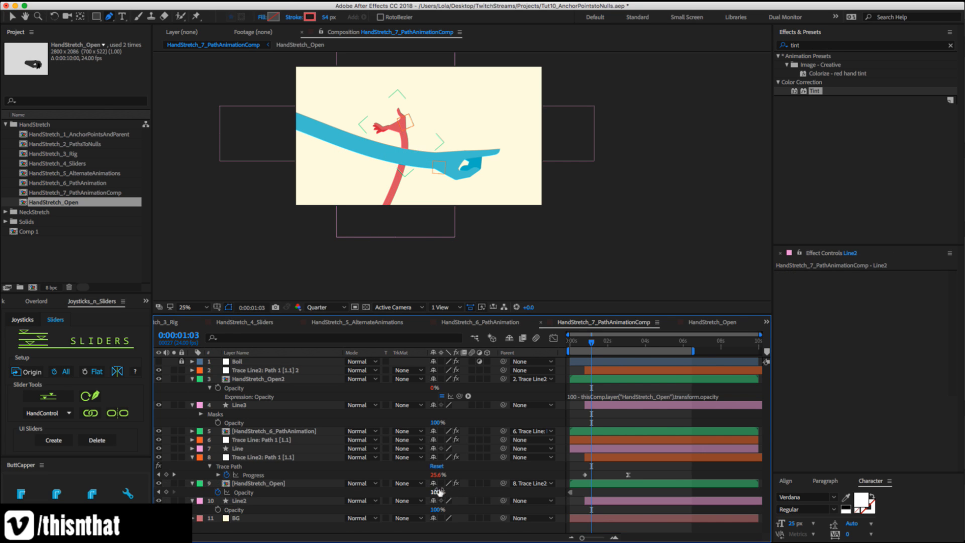
Set the lower HandStretch_Open layer's Opacity to 0% at 0:00:01:03, and advance to 0:00:01:10 with Line3 selected.
left_click_drag(438, 492, 347, 486)
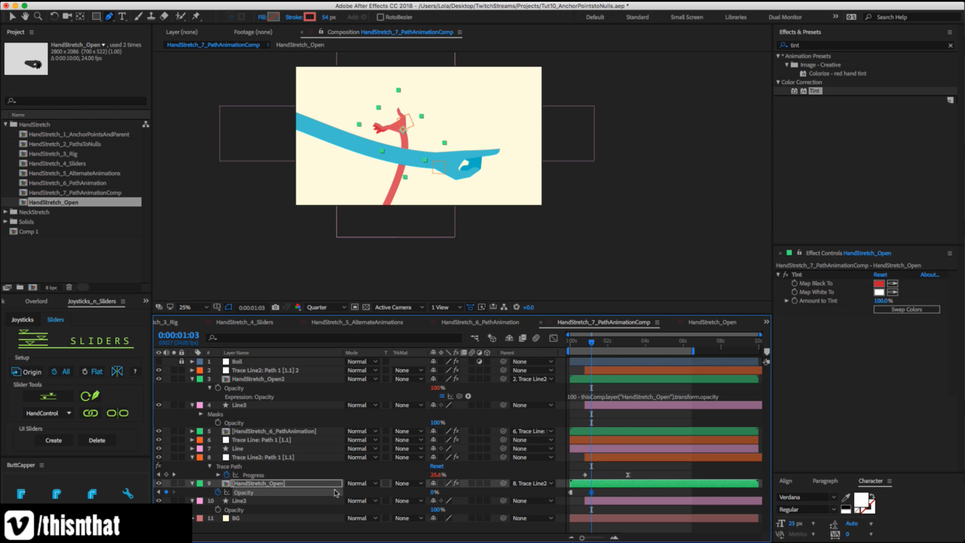
key("Page_Down")
key("Page_Down")
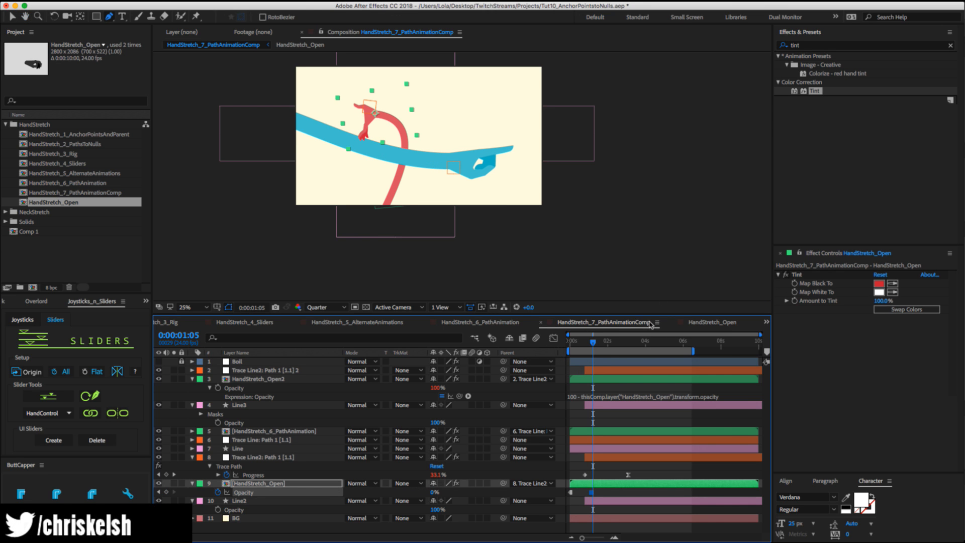
left_click(602, 404)
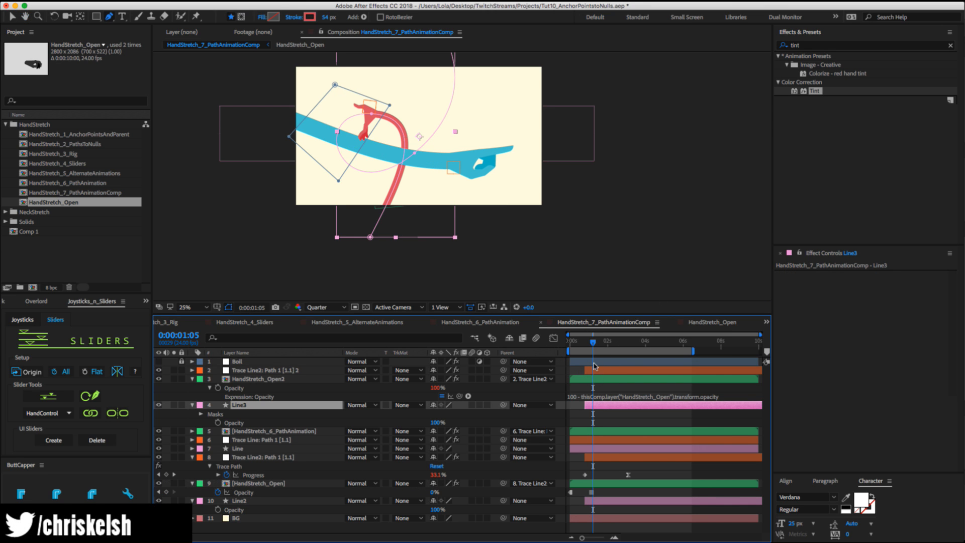
left_click_drag(594, 341, 596, 344)
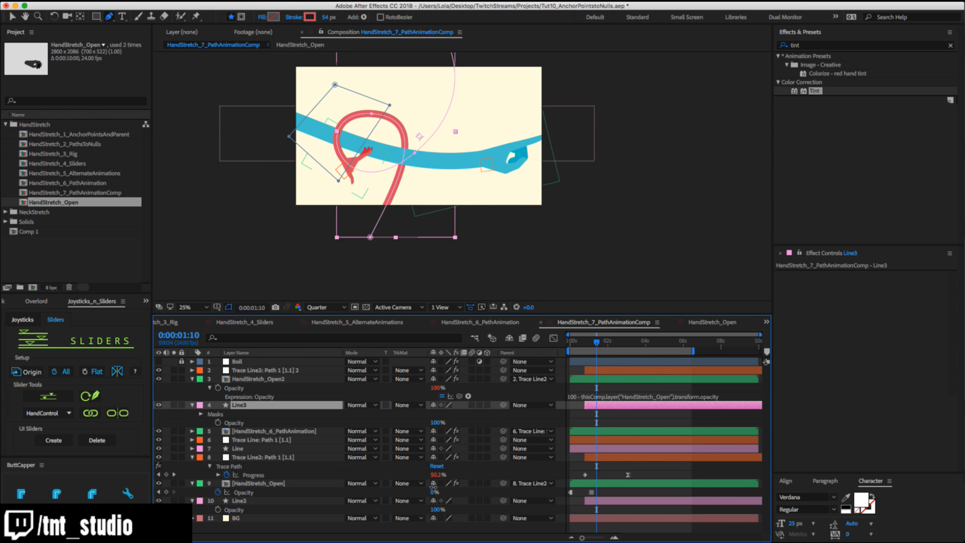
Set the lower HandStretch_Open layer's Opacity to 100% at 0:00:01:10, and play back the crossing from about 0:00:01:01.
left_click_drag(433, 490, 517, 484)
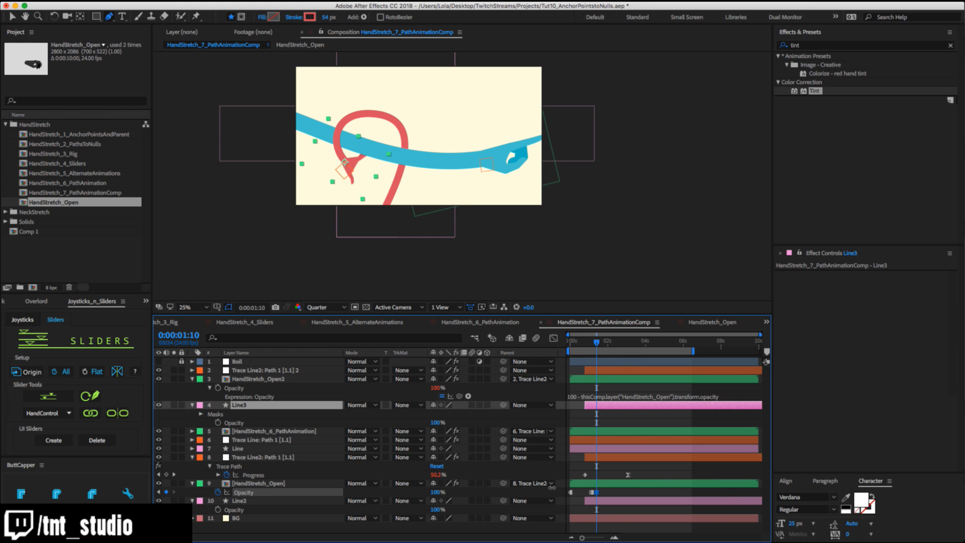
left_click(551, 486)
left_click_drag(597, 341, 590, 343)
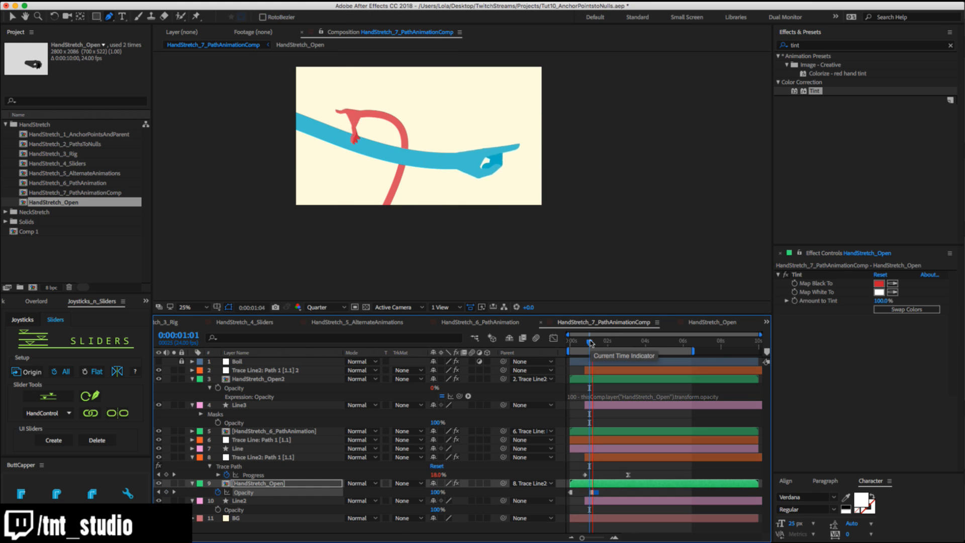
key("space")
key("space")
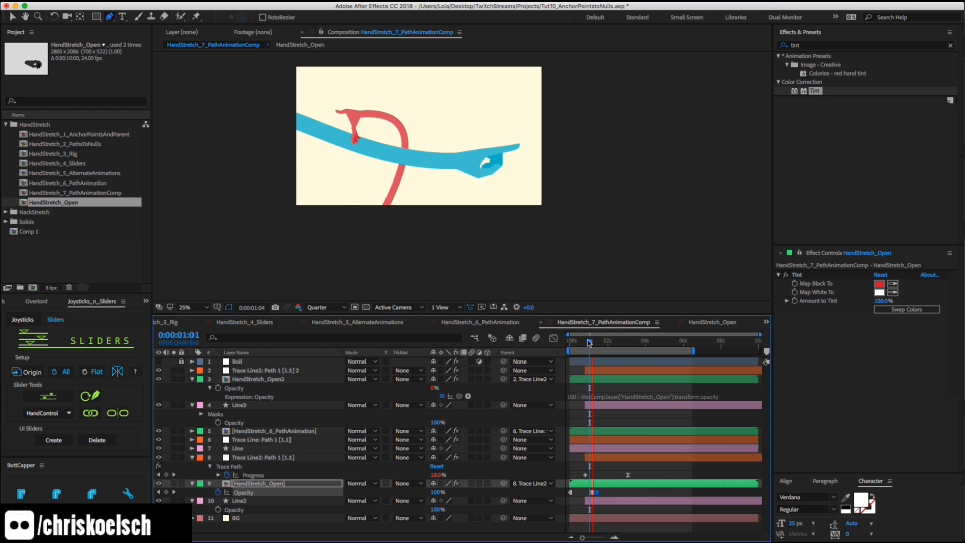
Check the hand's Opacity keyframe at 0:00:01:10, end the work area at 0:00:03:07, and preview the animation.
left_click_drag(589, 344, 595, 341)
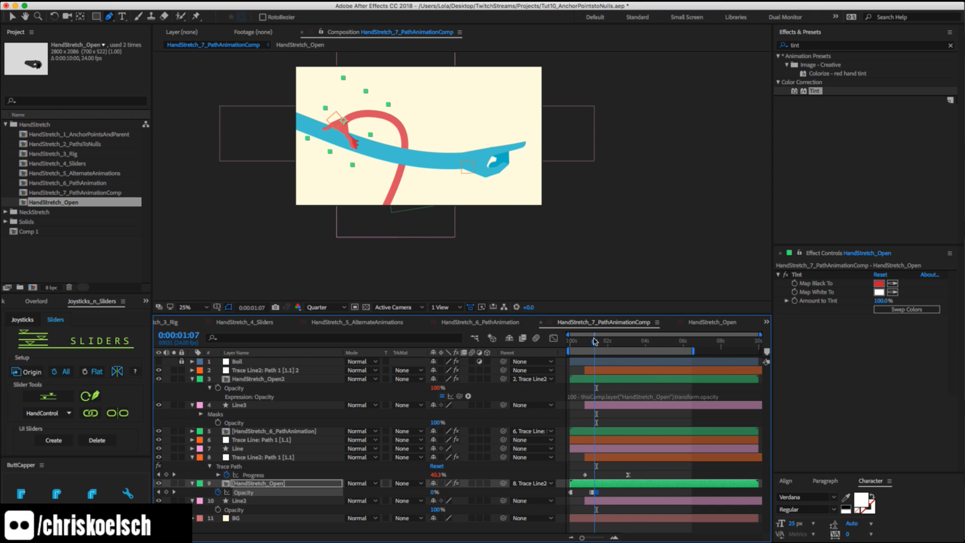
left_click(606, 493)
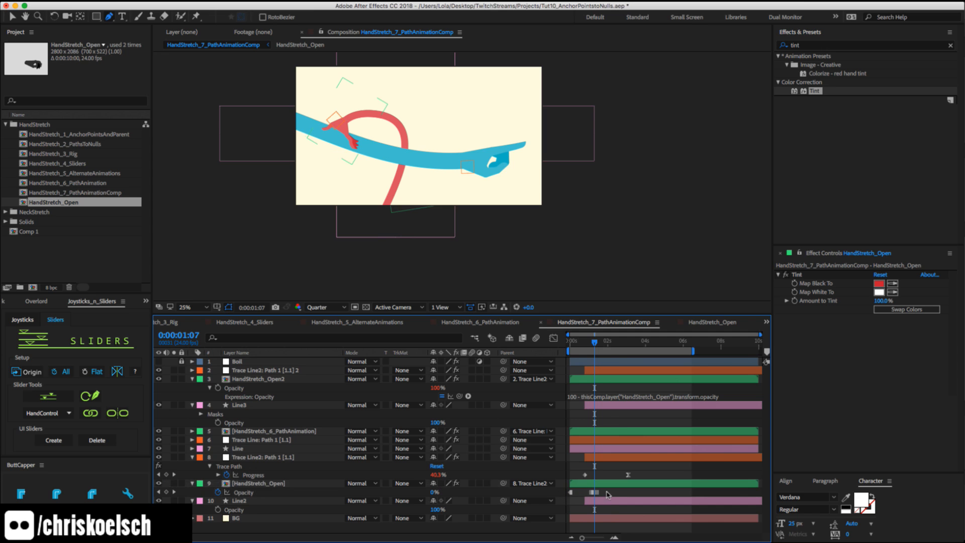
left_click(596, 493)
mouse_move(597, 494)
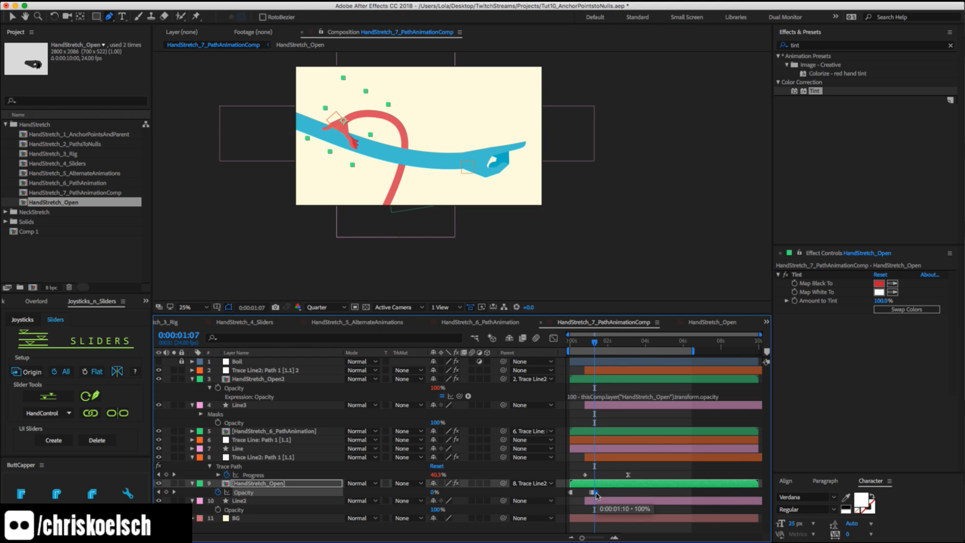
key("space")
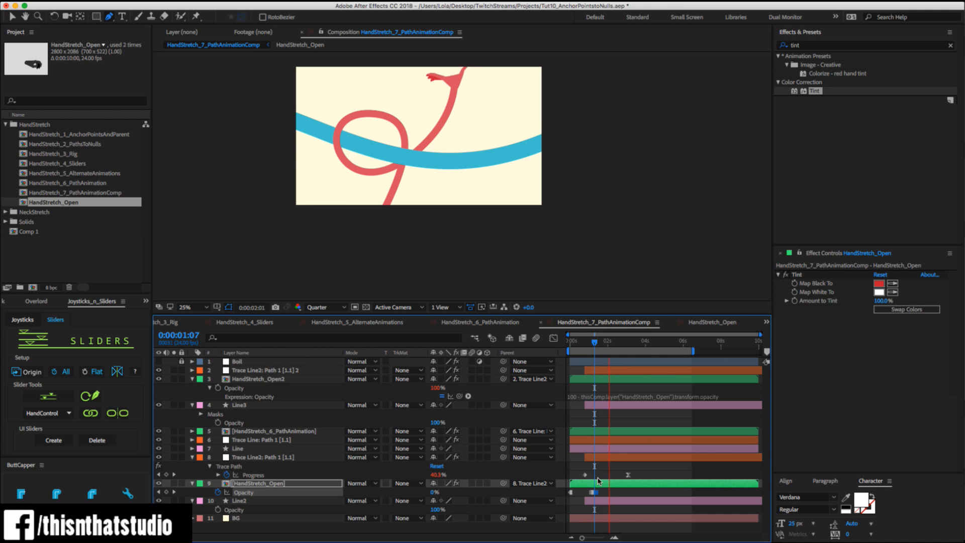
left_click_drag(582, 344, 563, 347)
key("space")
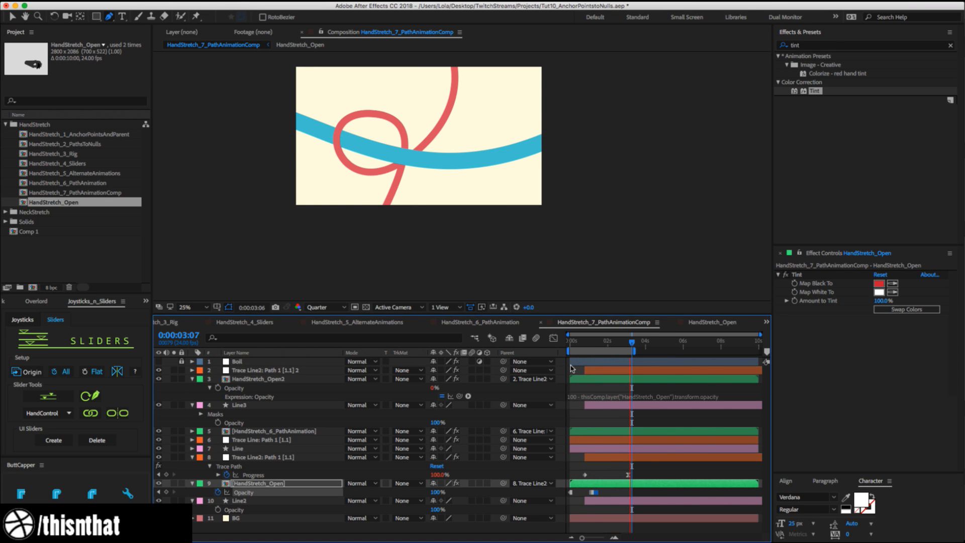
key("space")
Make the Boil layer visible and preview the arm animation with the composition fitted to the viewer.
left_click(159, 361)
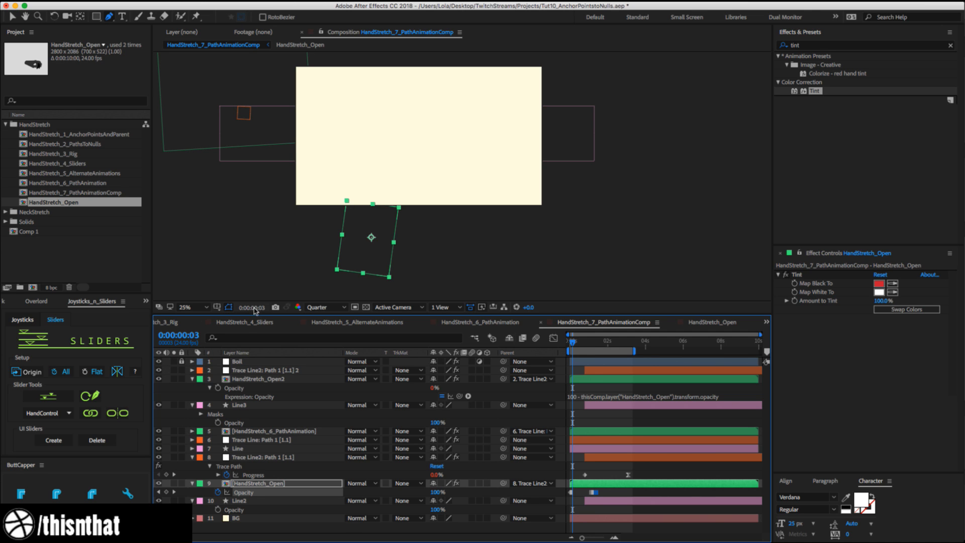
left_click(198, 307)
left_click(201, 254)
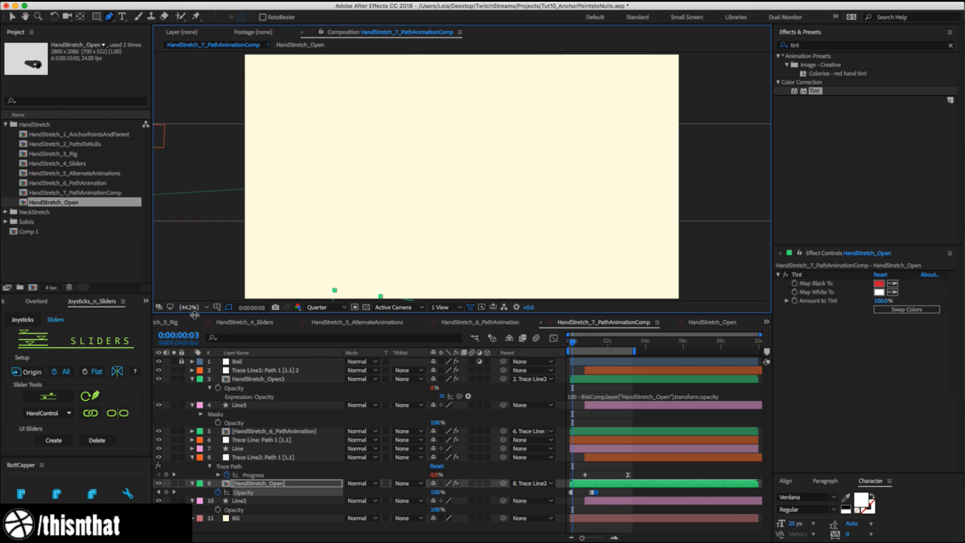
key("space")
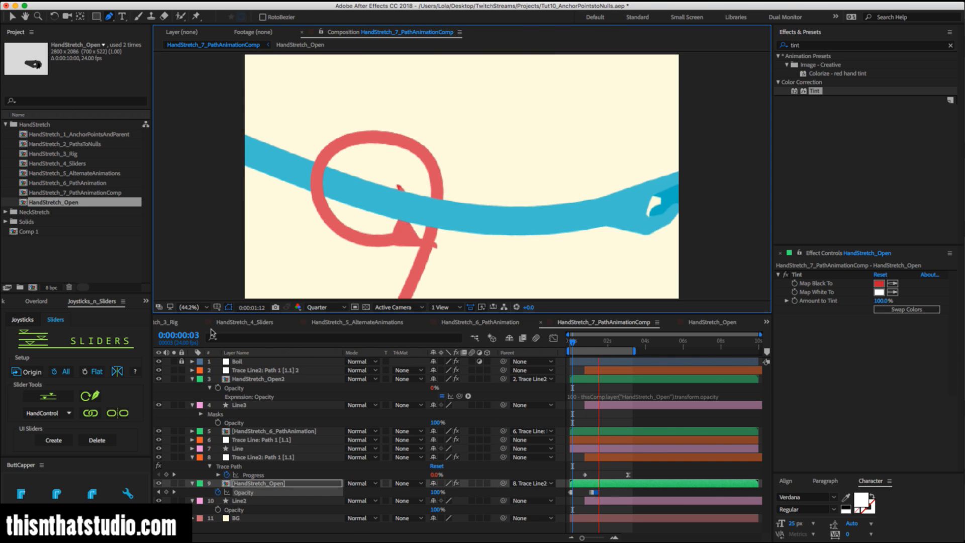
left_click_drag(607, 345, 595, 347)
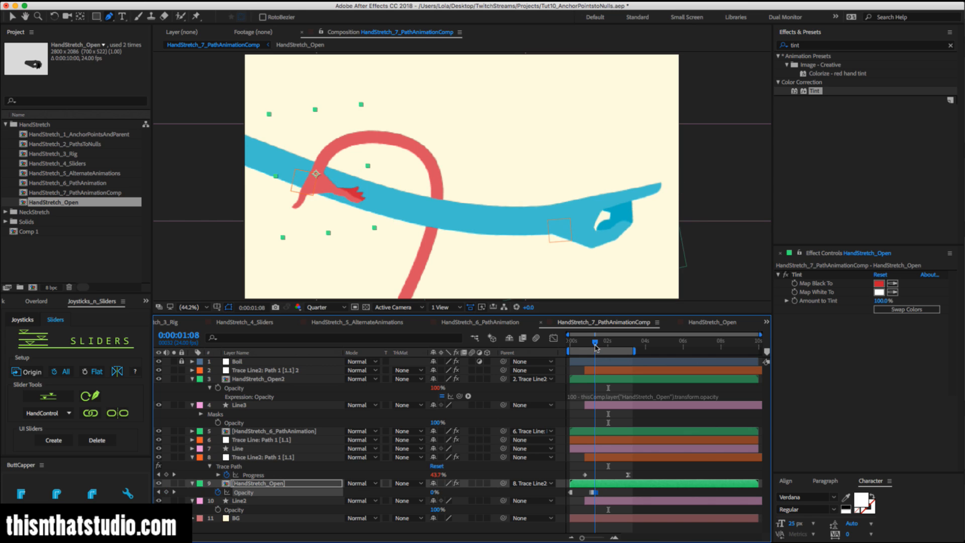
key("Home")
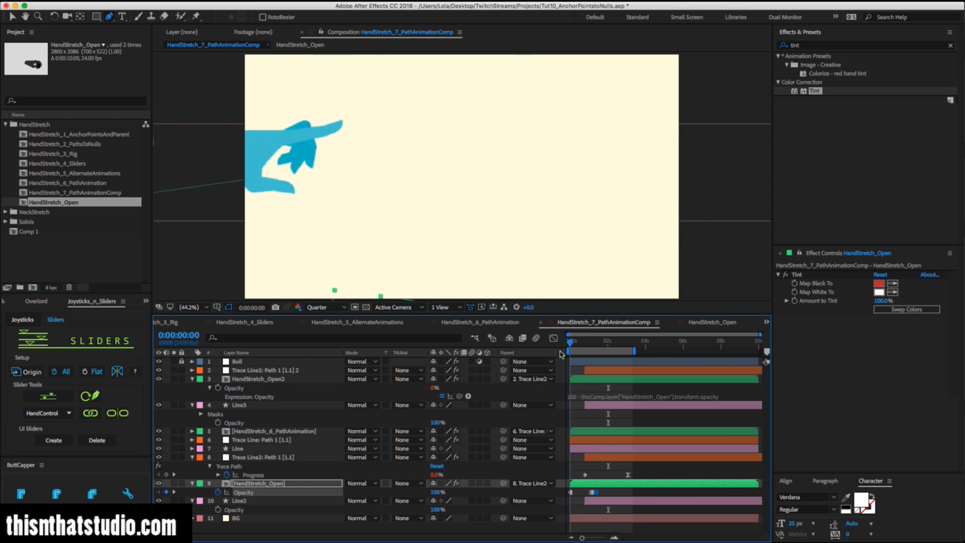
Set the preview resolution to Full, shorten the work area to end at 0:00:02:11, and play back the arm loop.
left_click(324, 307)
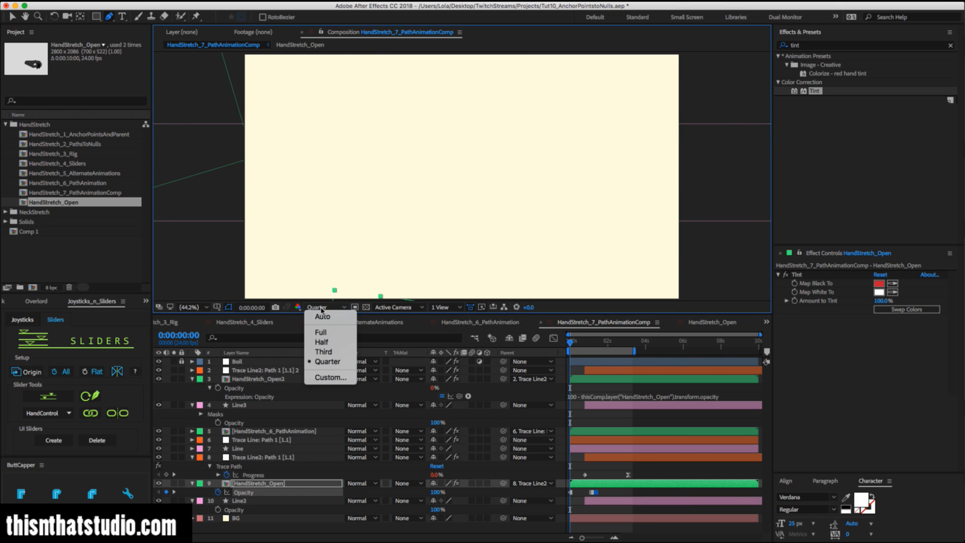
left_click(328, 331)
key("space")
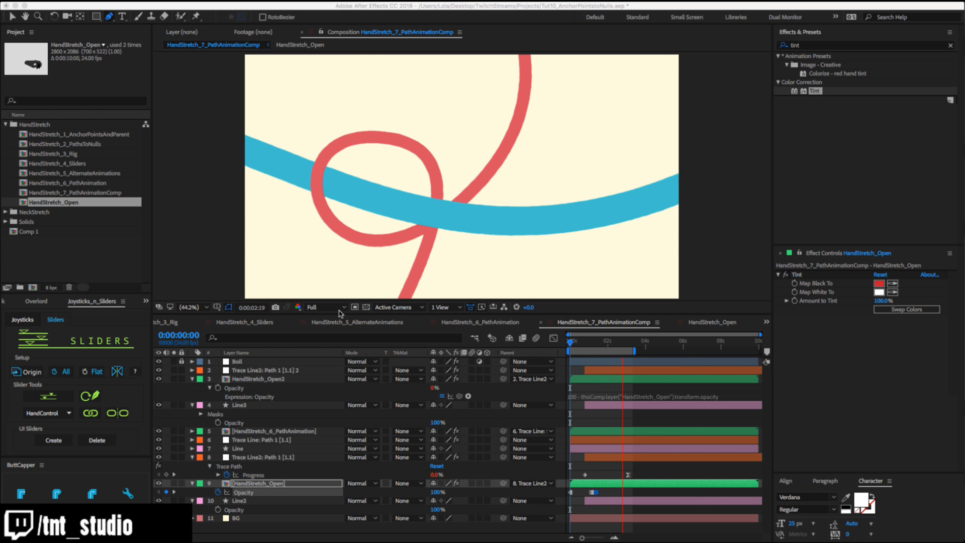
left_click(616, 343)
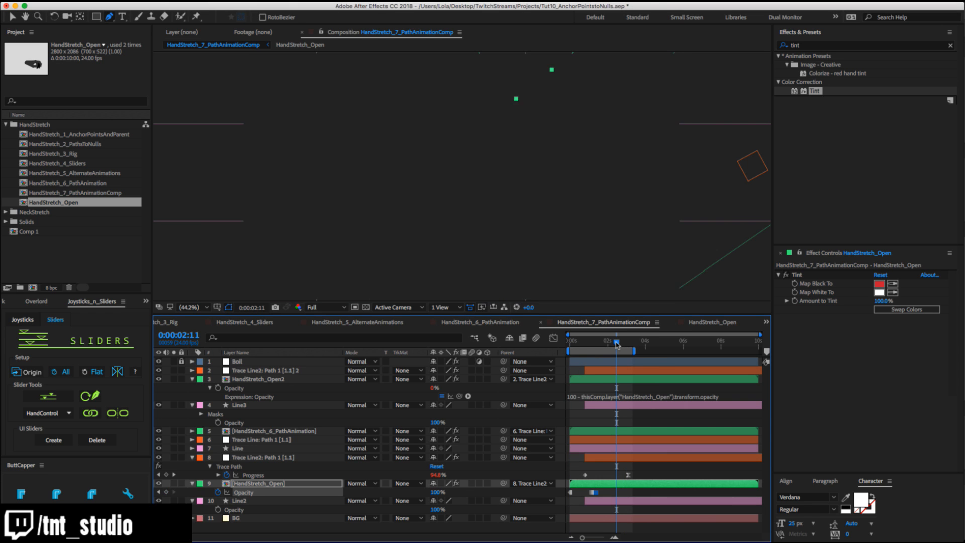
left_click_drag(611, 346, 603, 343)
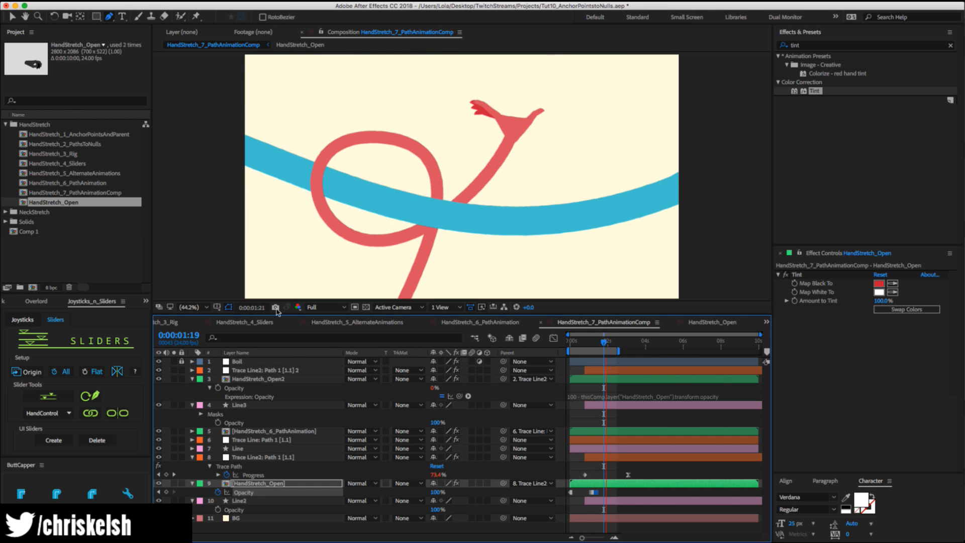
key("space")
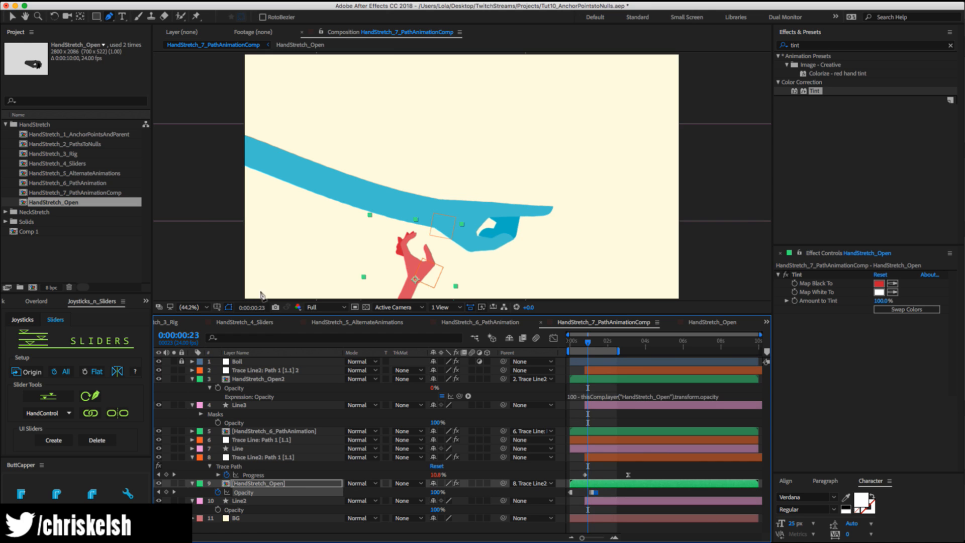
Collapse the HandStretch folder and open the NeckStretch_1_AnchorPointsAndParent composition from the NeckStretch folder.
left_click(702, 323)
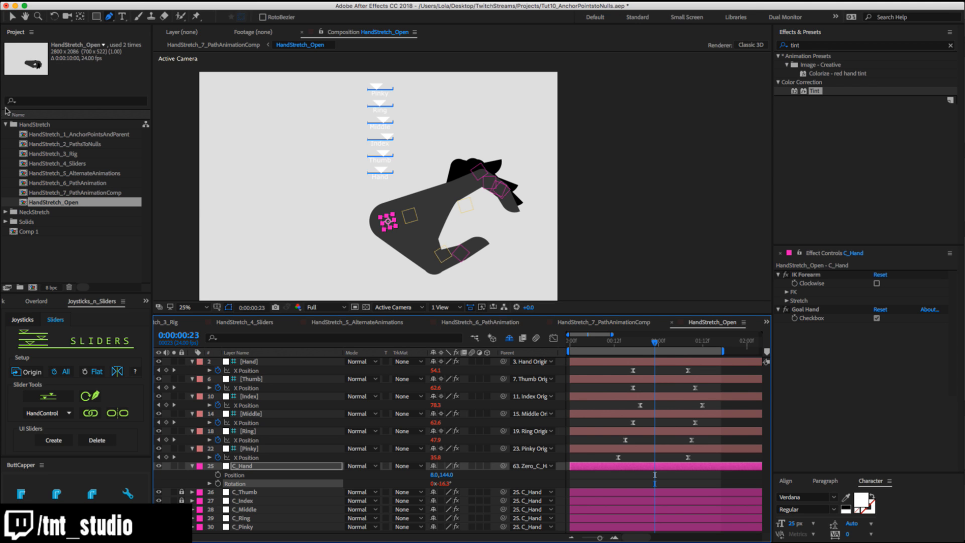
left_click(6, 124)
left_click(6, 133)
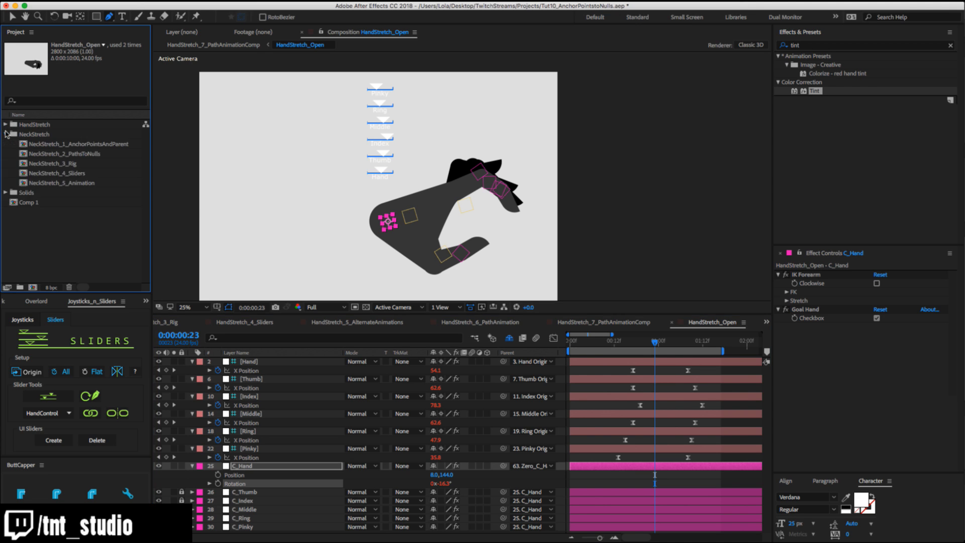
double_click(71, 144)
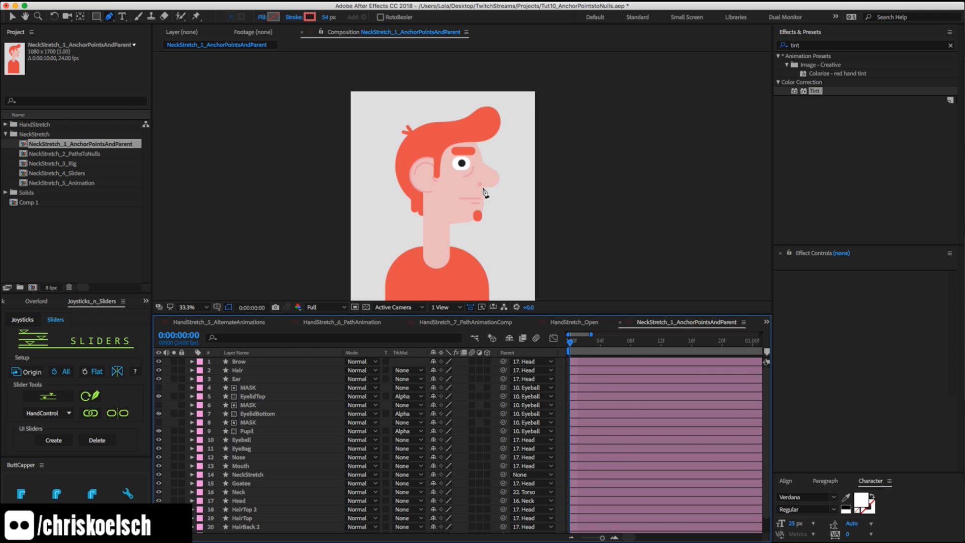
Select the NeckStretch shape layer between jaw and neck, examine it up close, and hide it.
key("v")
left_click(455, 221)
key("z")
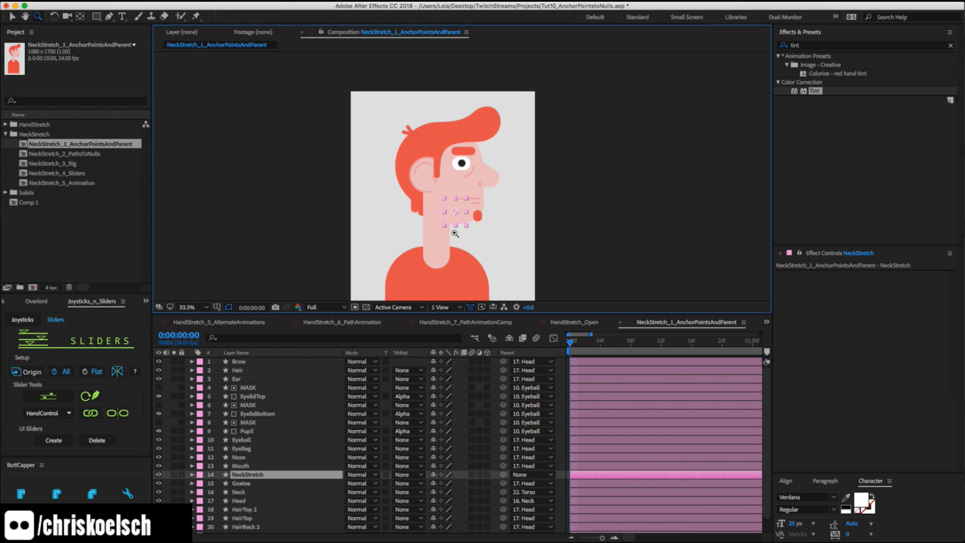
left_click(454, 233)
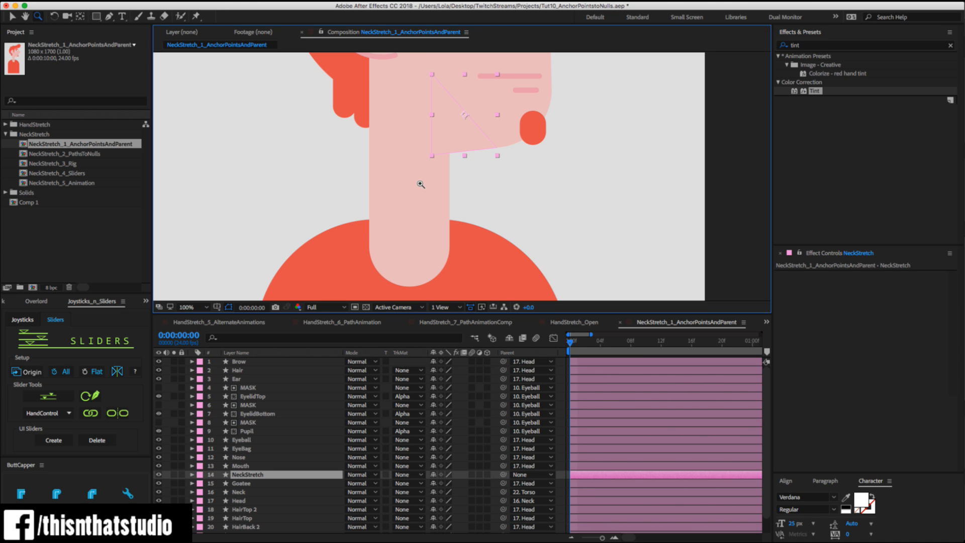
key("comma")
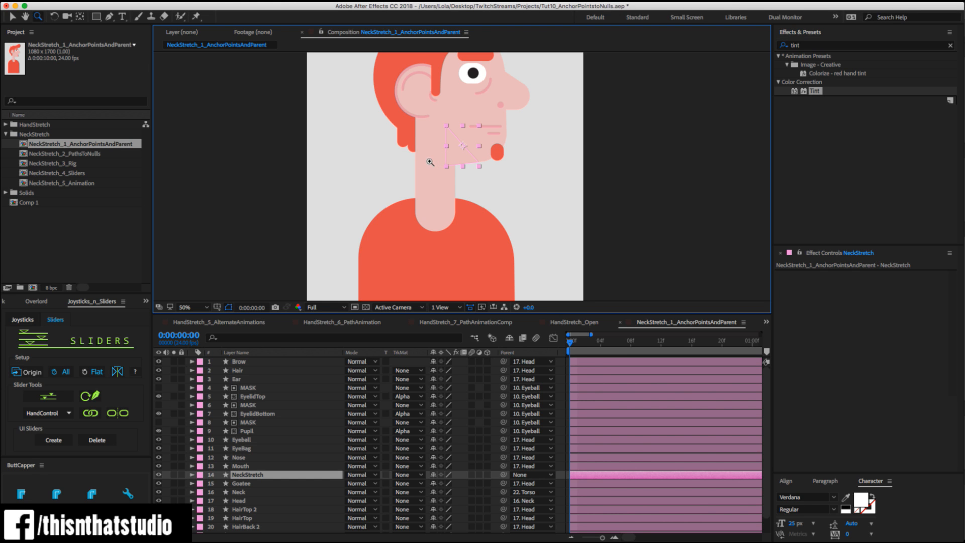
left_click_drag(451, 141, 433, 180)
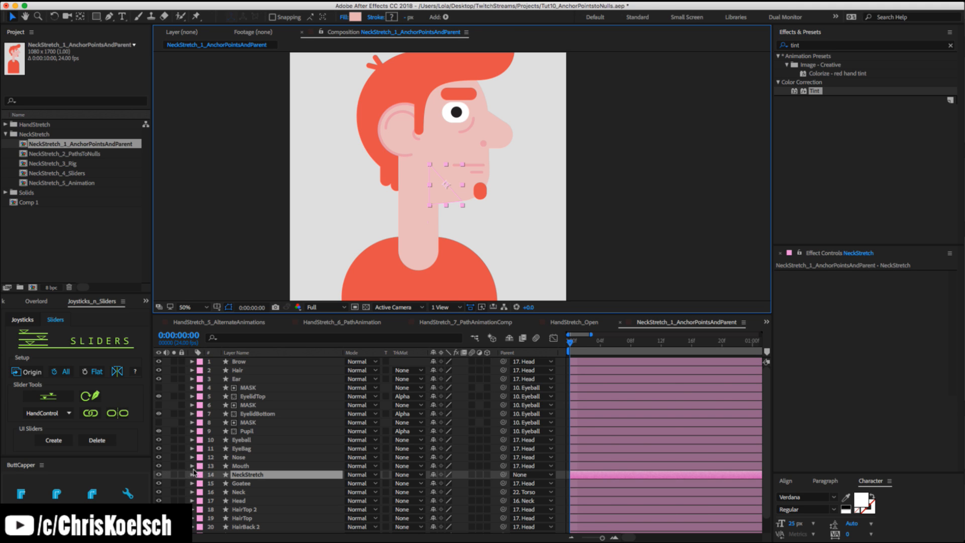
left_click(159, 475)
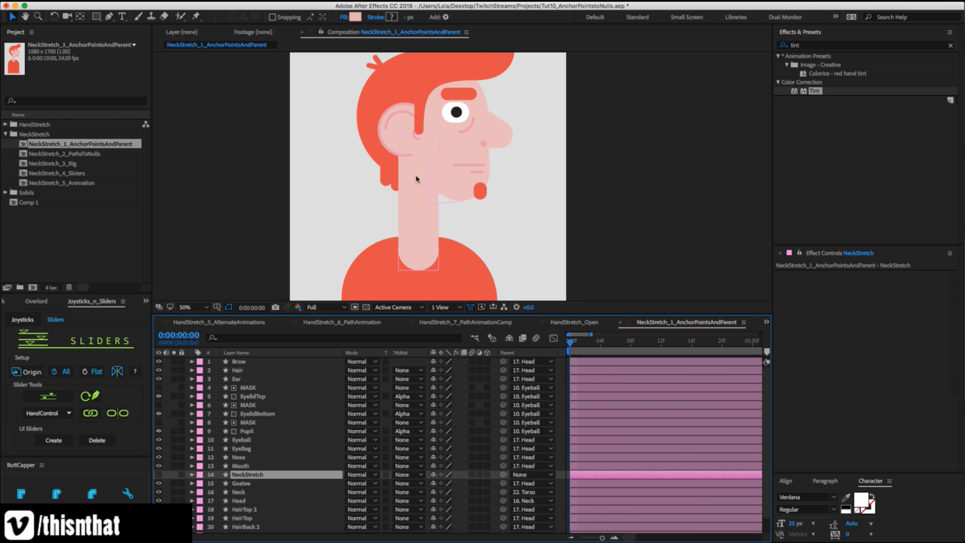
Select the Head layer and try rotating it to test the head's parenting and the neck connection.
left_click(460, 187)
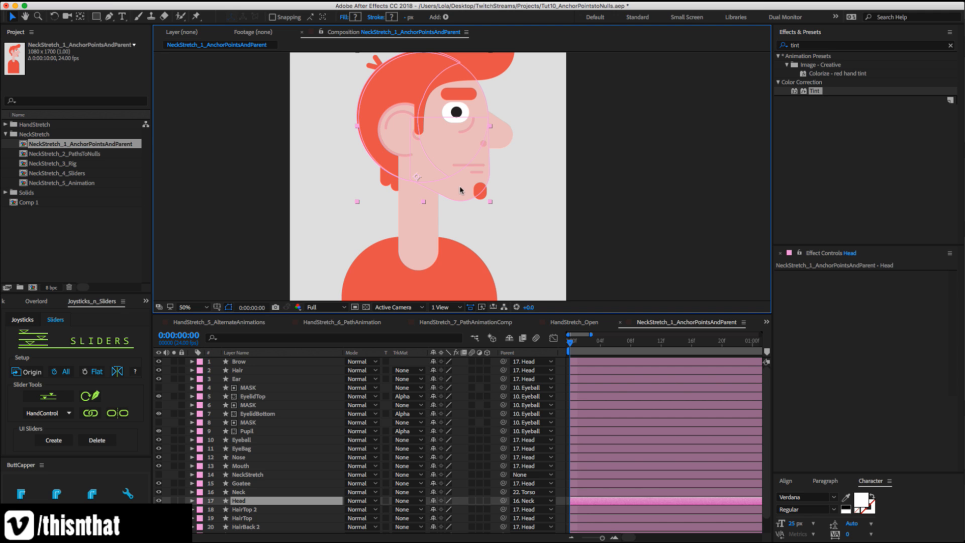
key("w")
mouse_move(459, 182)
left_mouse_down()
mouse_move(467, 153)
mouse_move(441, 201)
mouse_move(457, 198)
mouse_move(459, 179)
mouse_move(450, 203)
mouse_move(463, 146)
mouse_move(466, 168)
left_mouse_up()
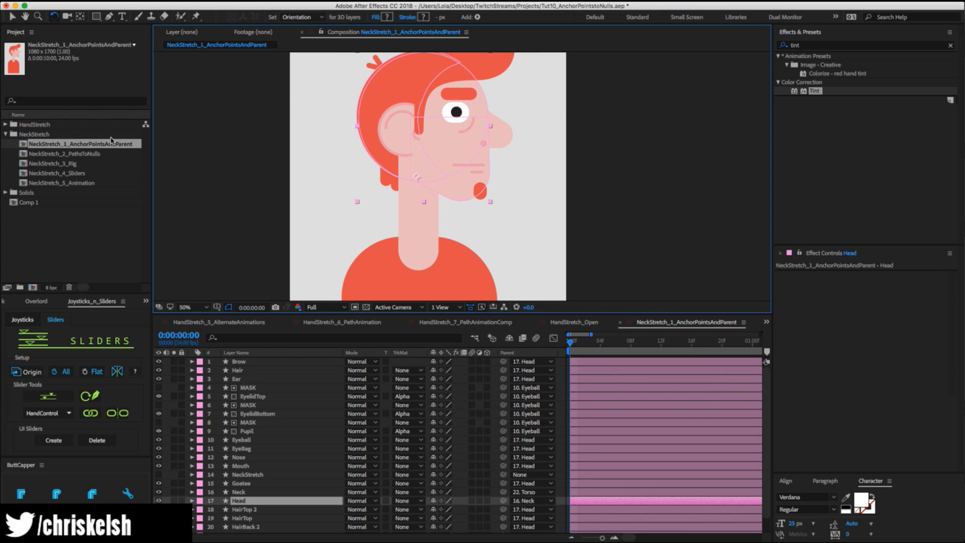
Open the NeckStretch_2_PathsToNulls composition and frame the character's face and neck.
left_click(95, 154)
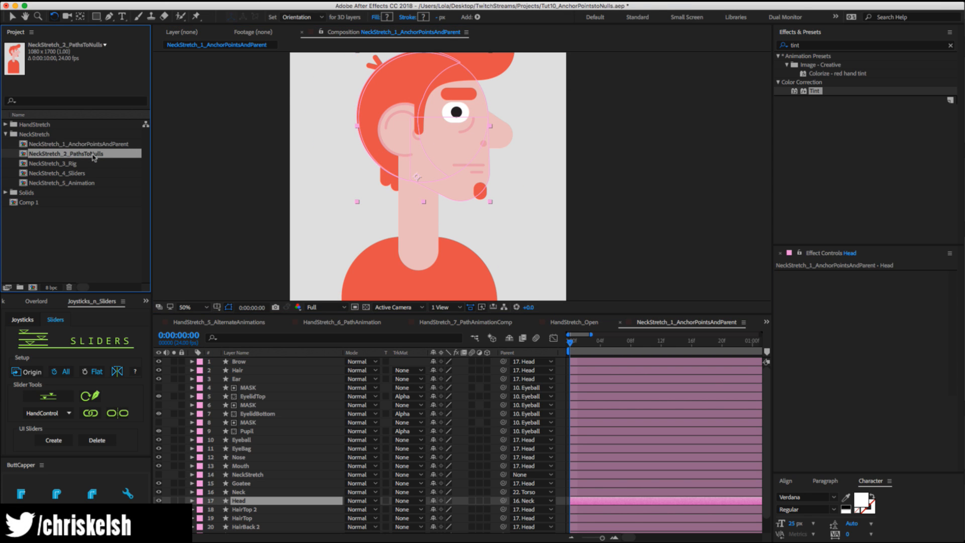
double_click(94, 154)
key("h")
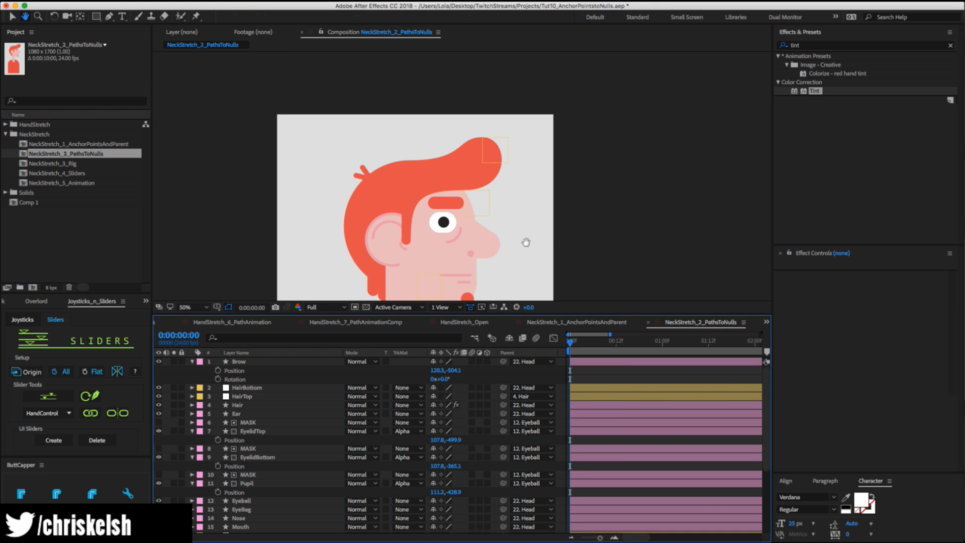
left_click_drag(523, 241, 520, 138)
key("v")
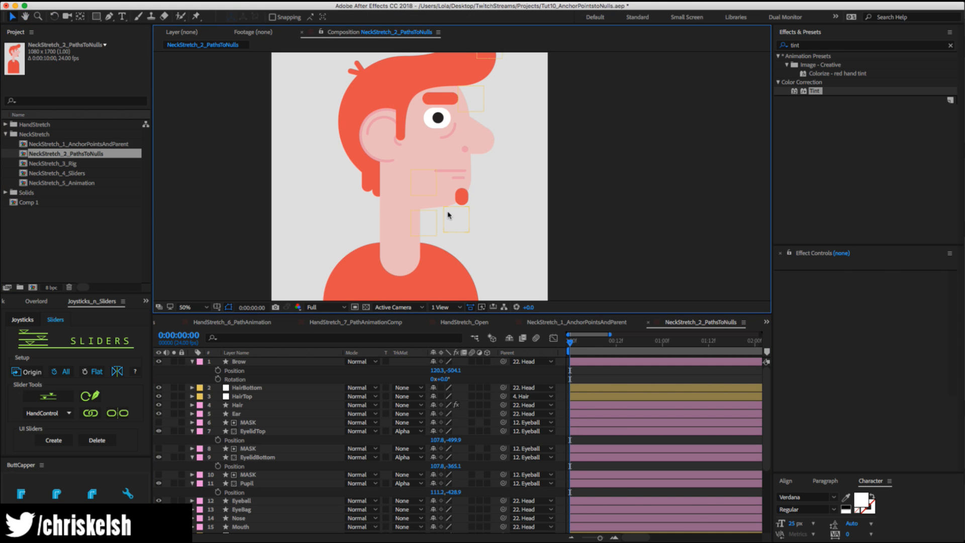
Select the NeckStetch_NeckTop, NeckStretch_Chin and NeckStetch_NeckBottom nulls, bring them into view among the layers, and inspect them up close.
left_click(449, 214)
left_click(431, 193, "shift")
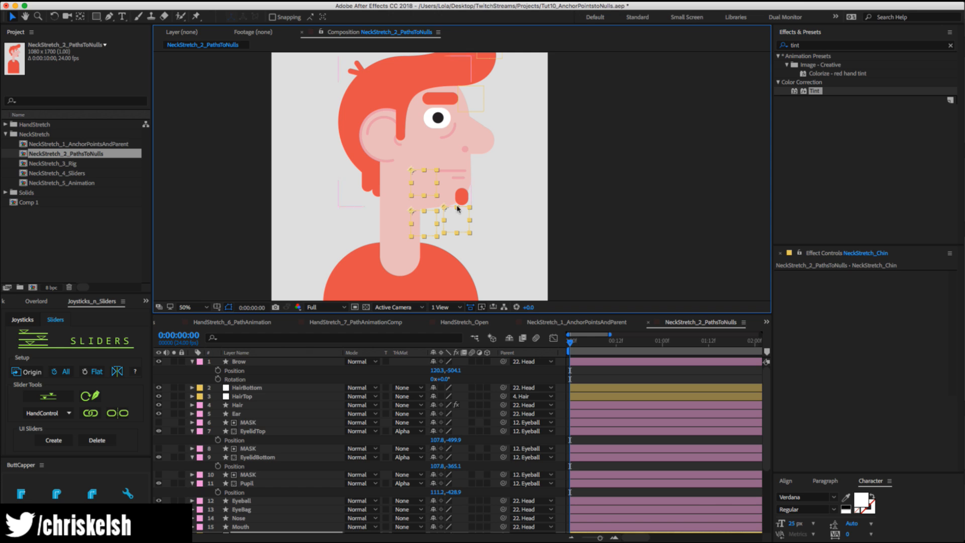
key("x")
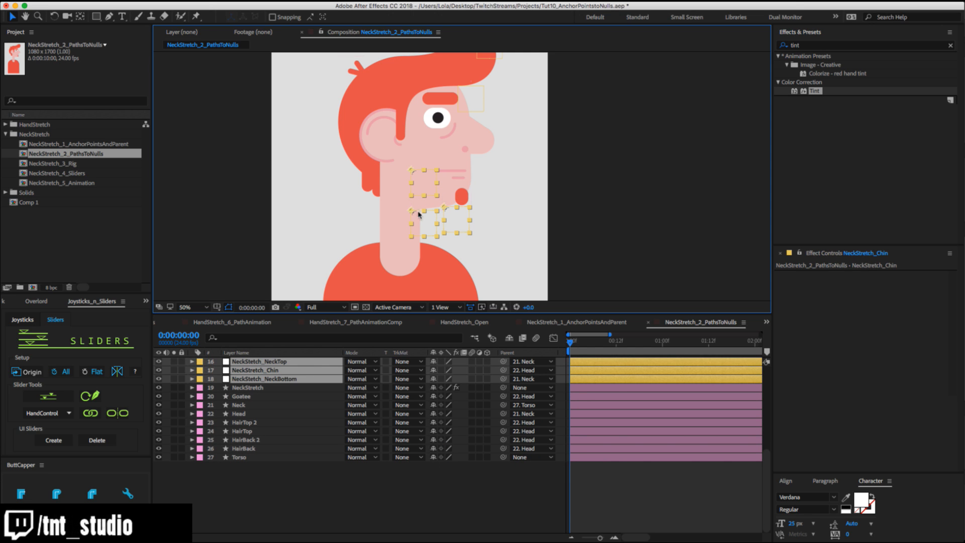
left_click(430, 226)
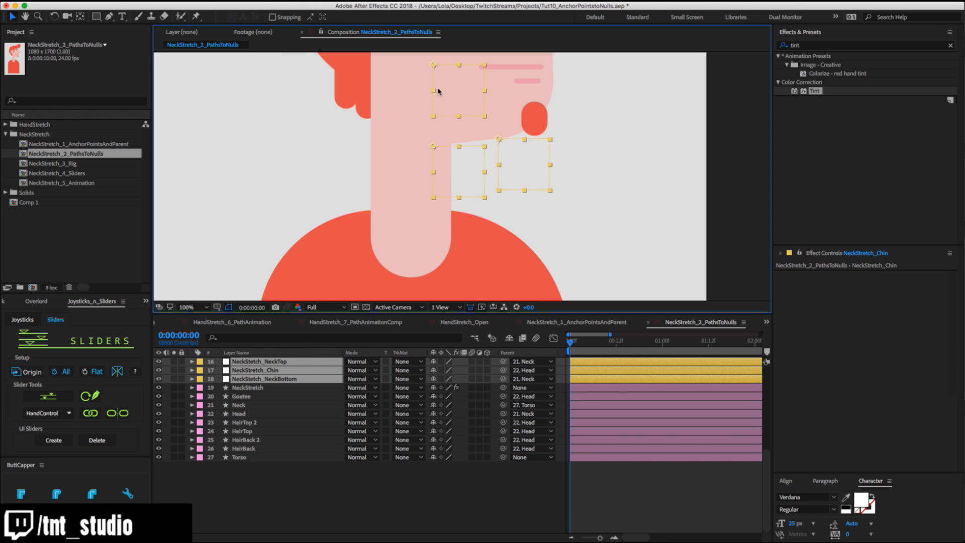
Try rotating and moving the Head layer to test how the jaw stays connected to the neck, undoing each change.
left_click(515, 116)
key("w")
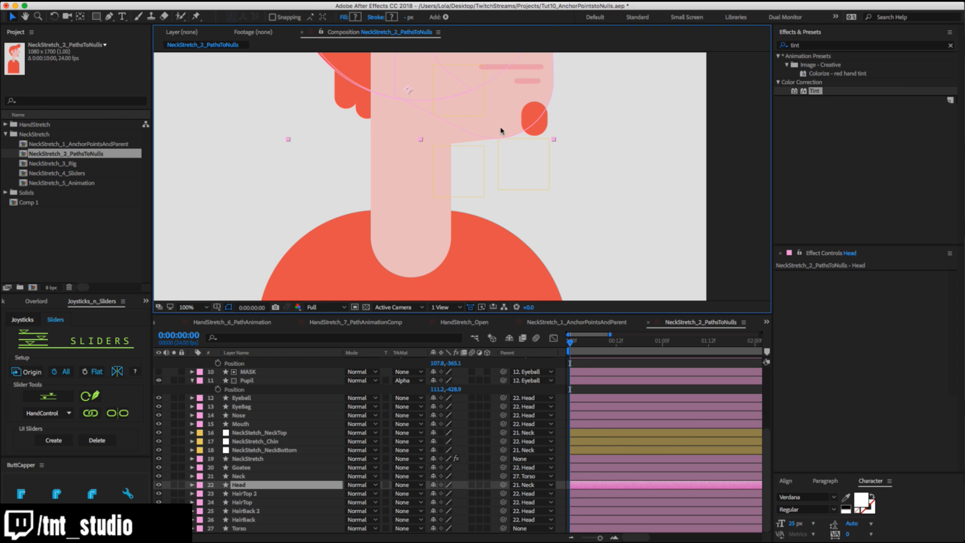
left_click_drag(510, 112, 512, 59)
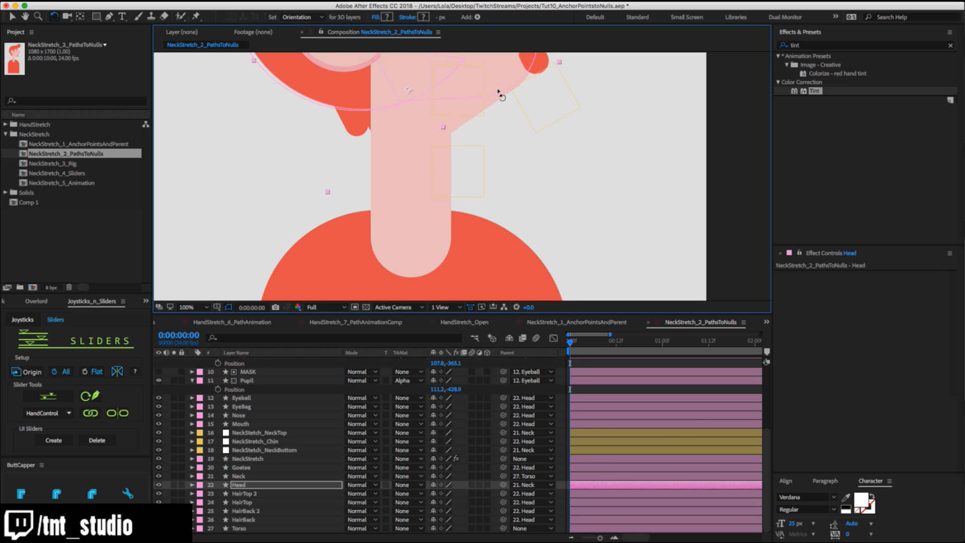
key("comma")
left_click_drag(483, 103, 466, 145)
key("super+z")
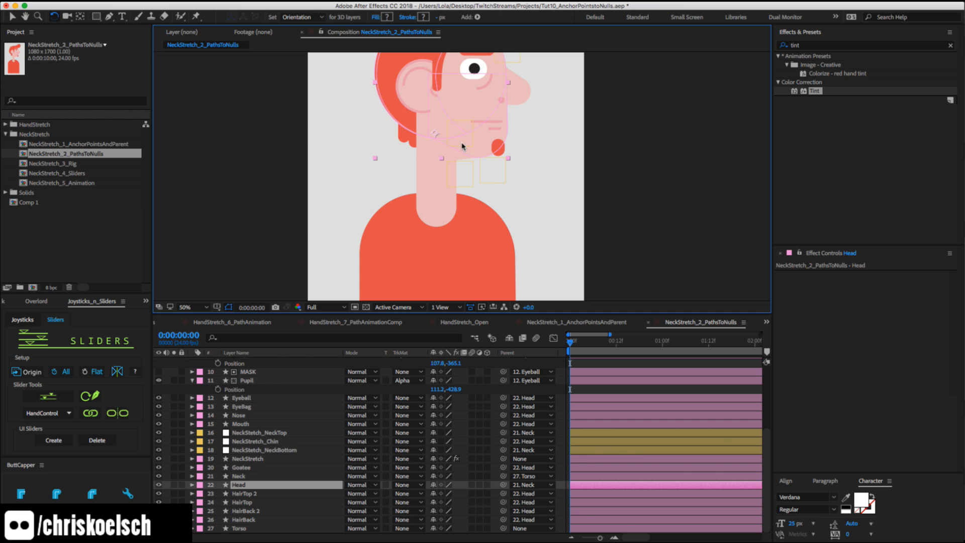
key("v")
left_click_drag(450, 120, 501, 154)
key("super+z")
Tilt the Neck layer forward, counter-rotate the Head layer toward level, and inspect the whole character's pose.
left_click(433, 189)
key("w")
key("v")
left_click(497, 164)
key("w")
key("v")
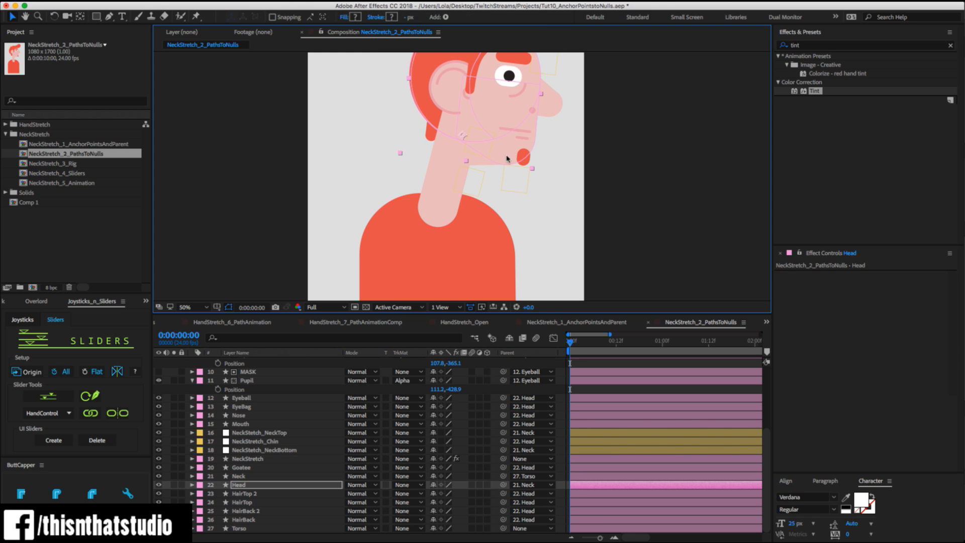
key("z")
left_click(482, 164, "alt")
key("v")
left_click(547, 167)
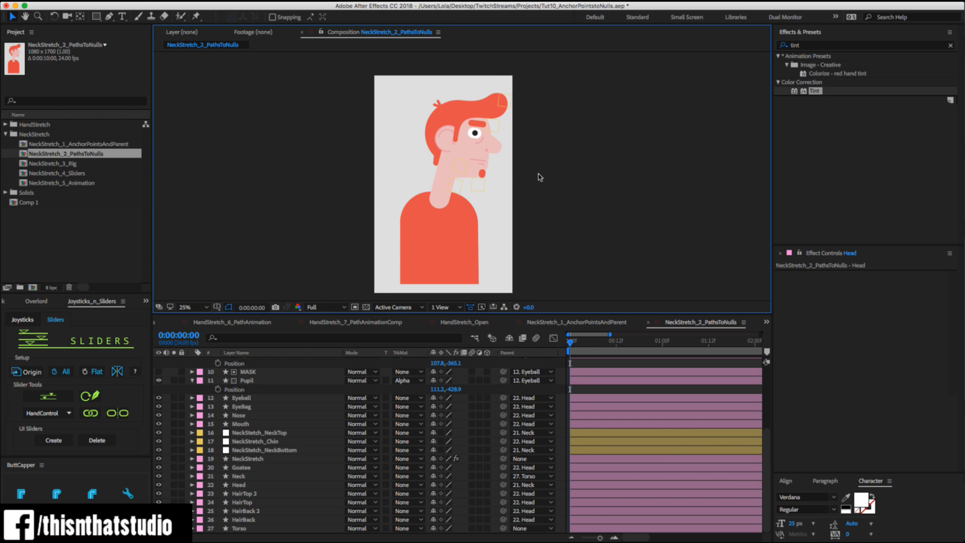
key("z")
left_click(509, 170)
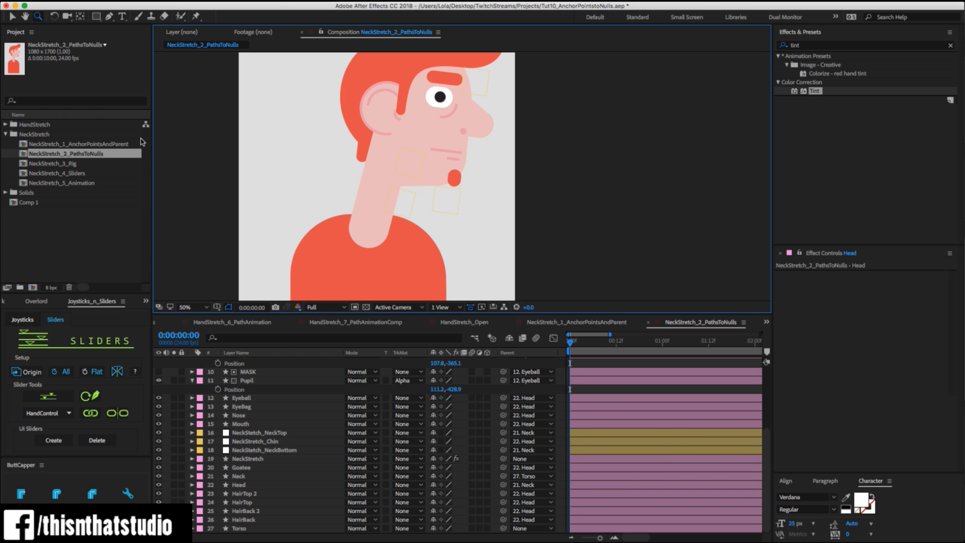
Open the NeckStretch_3_Rig composition, try shifting the C_Shoulders control sideways, and undo the move.
left_click(82, 163)
double_click(64, 164)
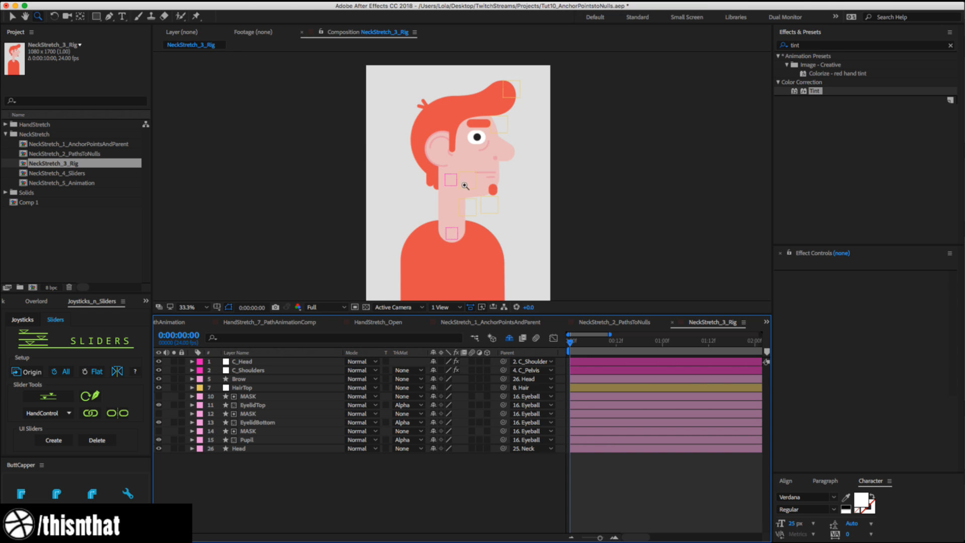
key("v")
mouse_move(456, 229)
left_mouse_down()
mouse_move(463, 229)
mouse_move(445, 229)
left_mouse_up()
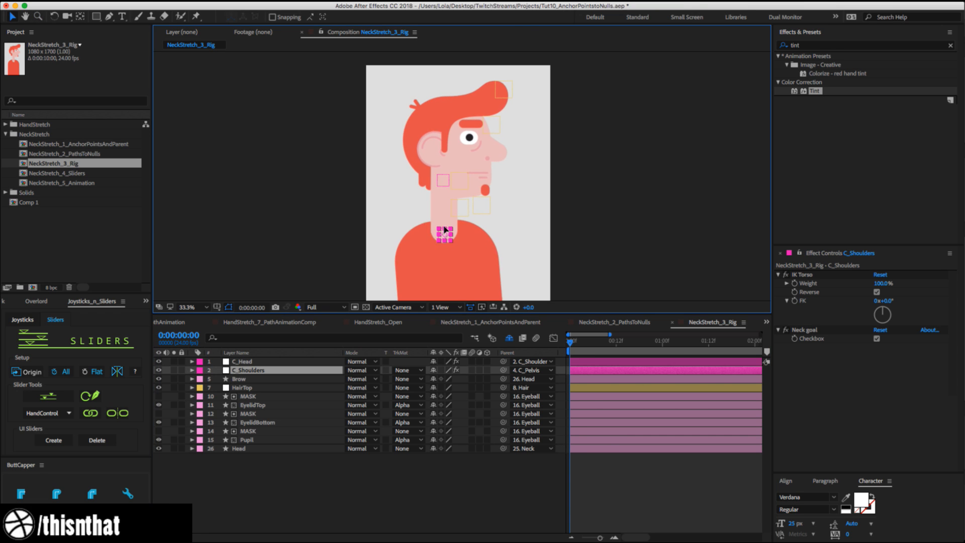
key("super+z")
Test the C_Head control by rotating it, undo the rotation, and shift the C_Shoulders control slightly.
key("z")
left_click(476, 206)
key("w")
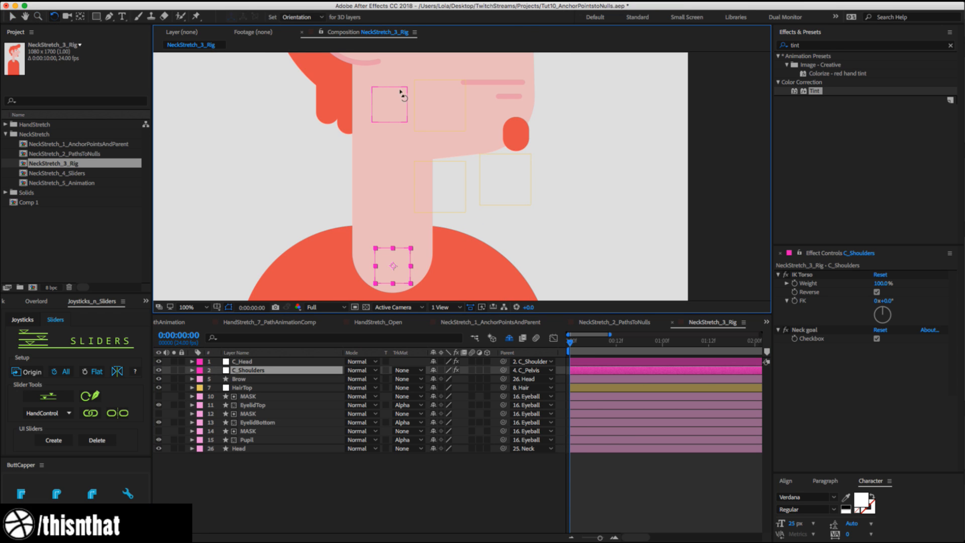
mouse_move(399, 96)
left_mouse_down()
mouse_move(401, 75)
mouse_move(412, 88)
mouse_move(399, 94)
left_mouse_up()
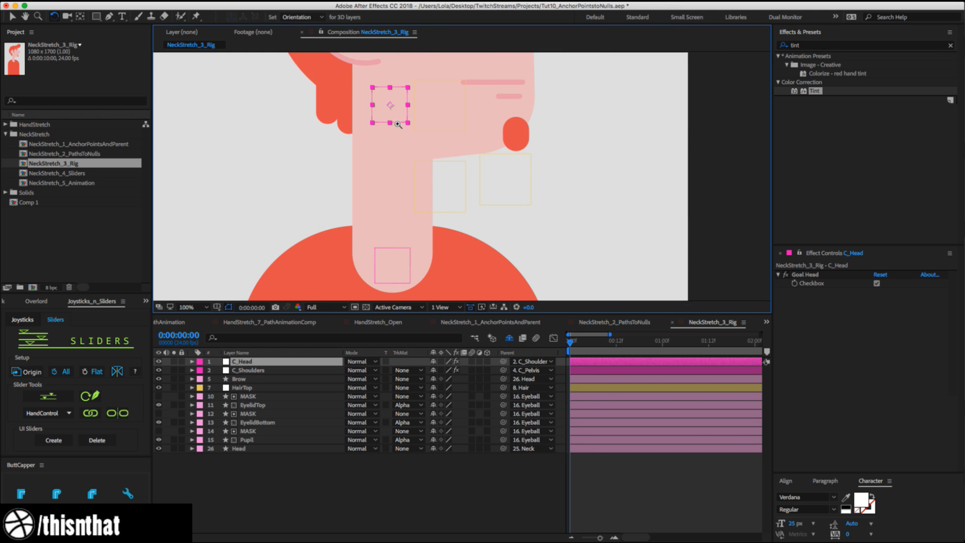
key("comma")
left_click_drag(467, 159, 464, 152)
key("super+z")
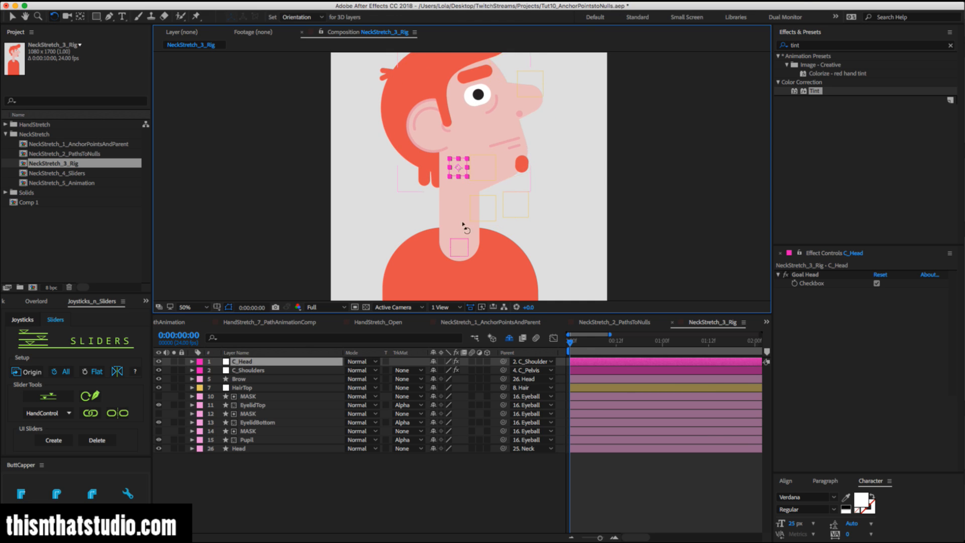
key("v")
left_click(460, 249)
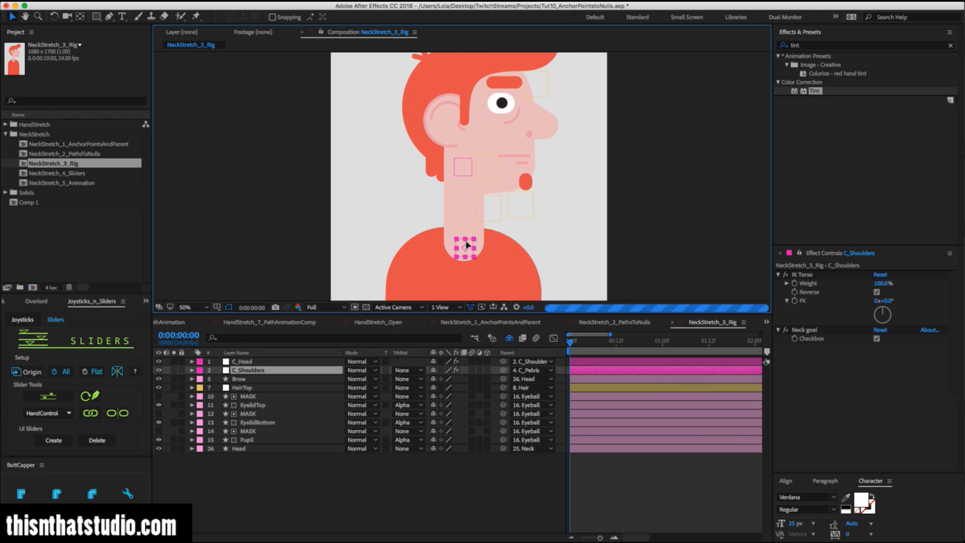
Open the NeckStretch_4_Sliders composition and test the EyeControl joystick and the Brow and Hair sliders.
double_click(80, 174)
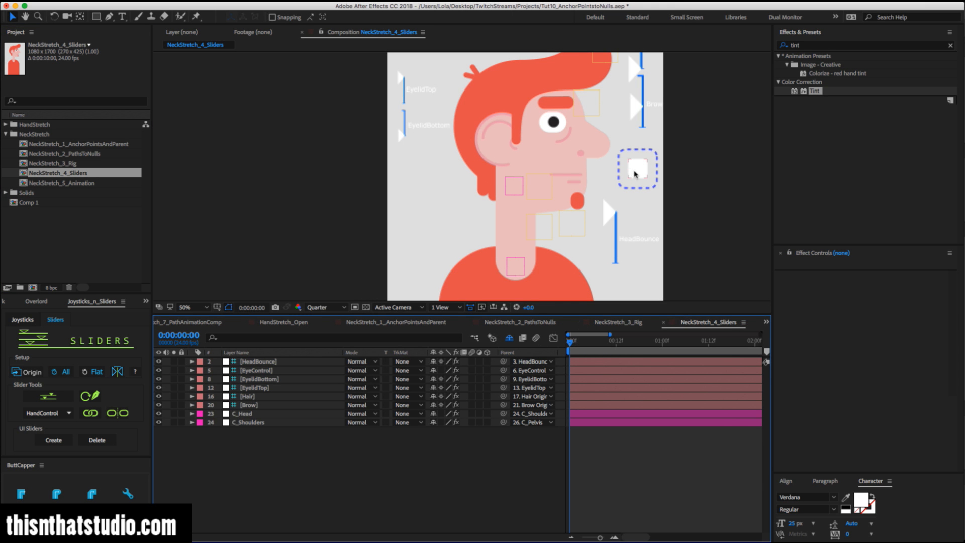
mouse_move(635, 174)
left_mouse_down()
mouse_move(625, 154)
mouse_move(637, 161)
left_mouse_up()
left_click(636, 107)
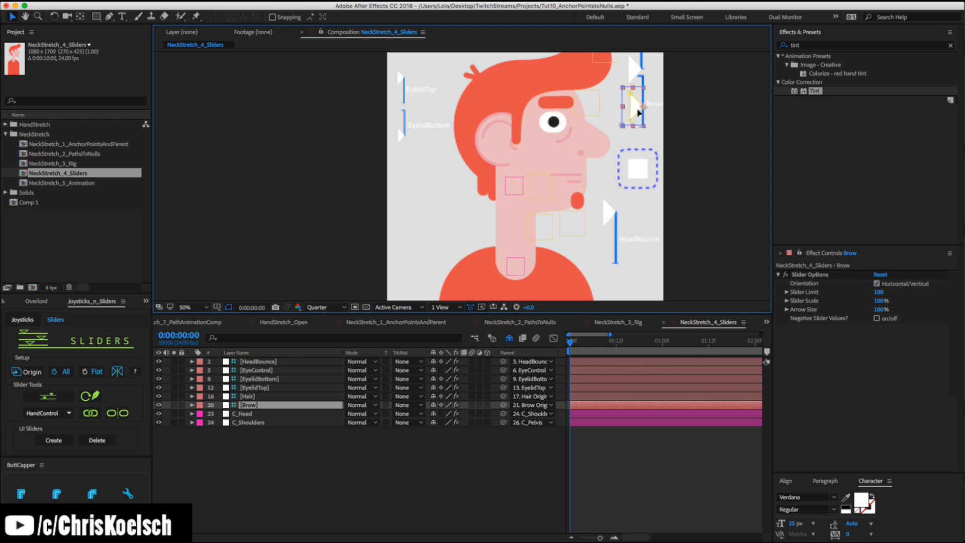
left_click_drag(637, 109, 641, 64)
mouse_move(634, 65)
left_mouse_down()
mouse_move(639, 45)
mouse_move(641, 76)
left_mouse_up()
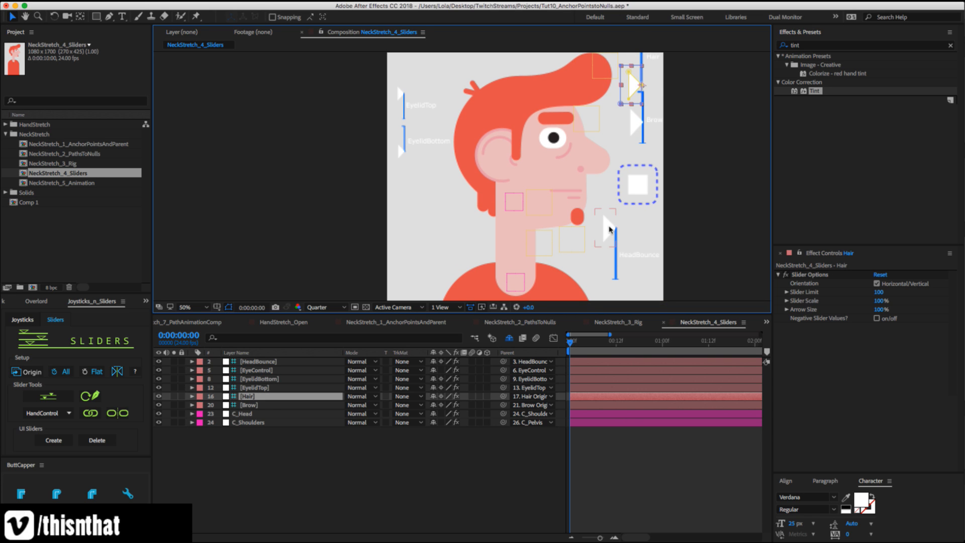
Adjust the HeadBounce slider slightly and move the EyelidTop and EyelidBottom sliders to partly close the eye.
mouse_move(609, 231)
left_mouse_down()
mouse_move(609, 262)
mouse_move(610, 222)
mouse_move(610, 256)
mouse_move(610, 238)
left_mouse_up()
left_click_drag(401, 96, 405, 115)
left_click_drag(401, 150, 403, 121)
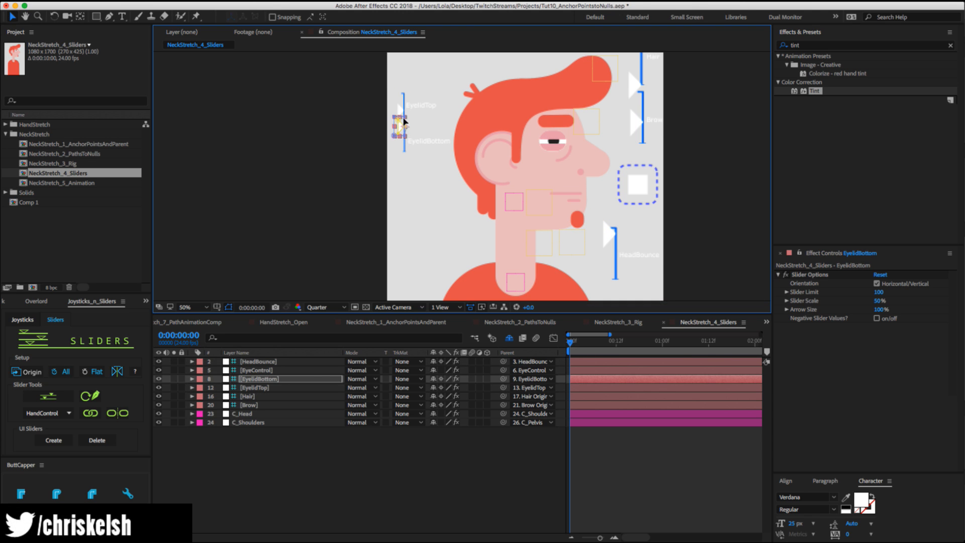
Open the NeckStretch_5_Animation composition and preview the character's animation from the first frame.
double_click(75, 183)
left_click(571, 340)
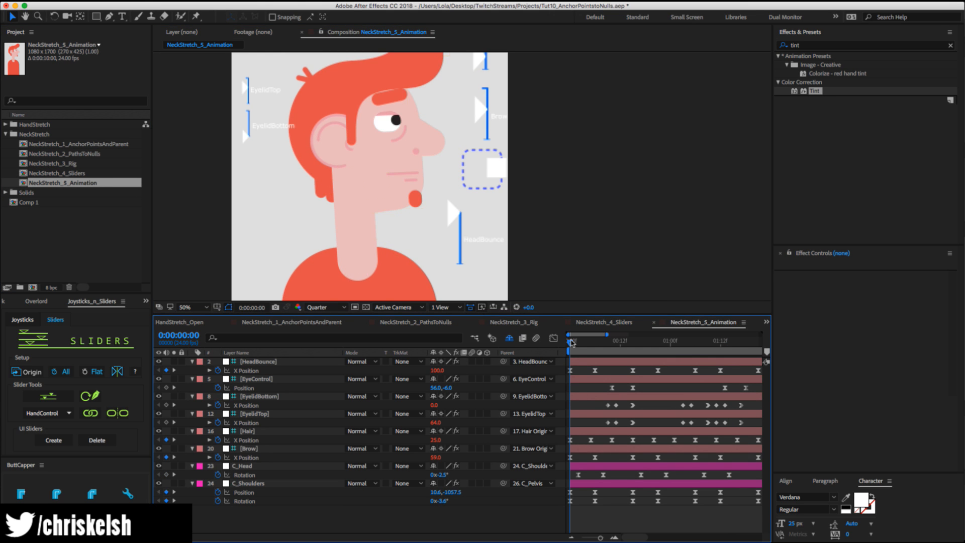
key("space")
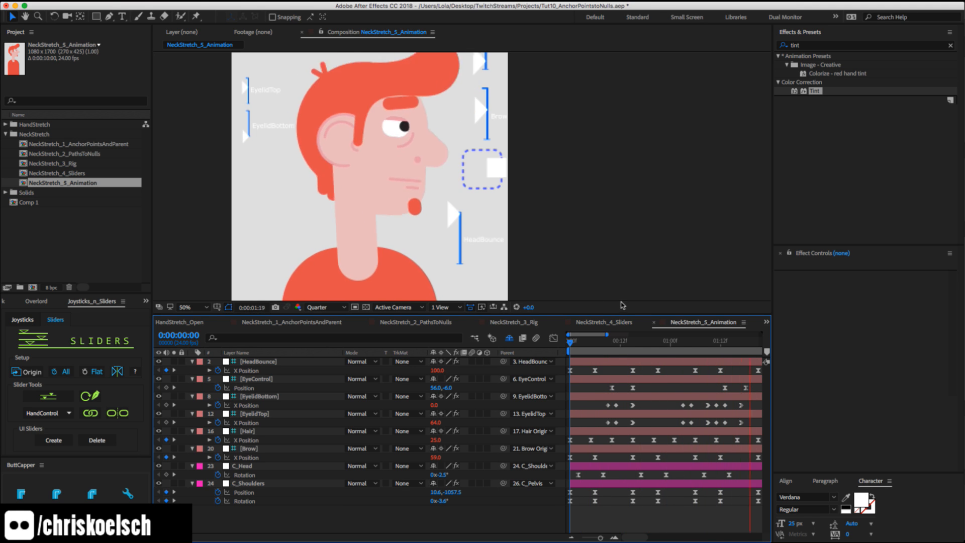
Locate the Create Nulls From Paths.jsx script among the available script panels.
left_click(316, 1)
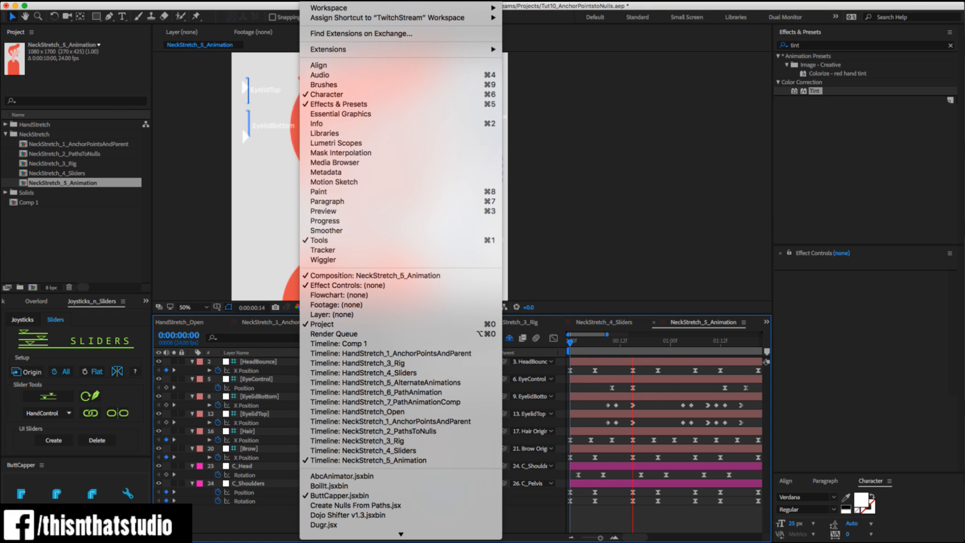
left_click(375, 505)
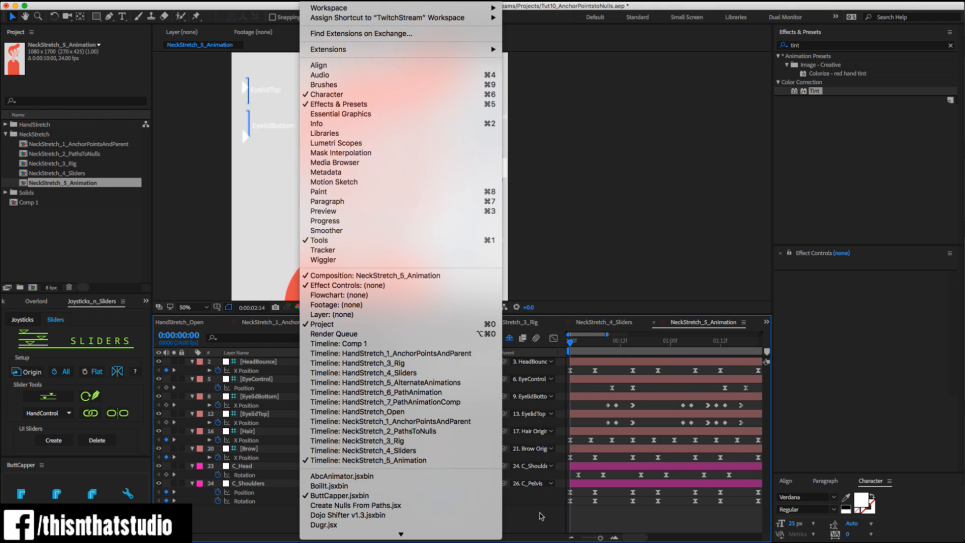
mouse_move(479, 533)
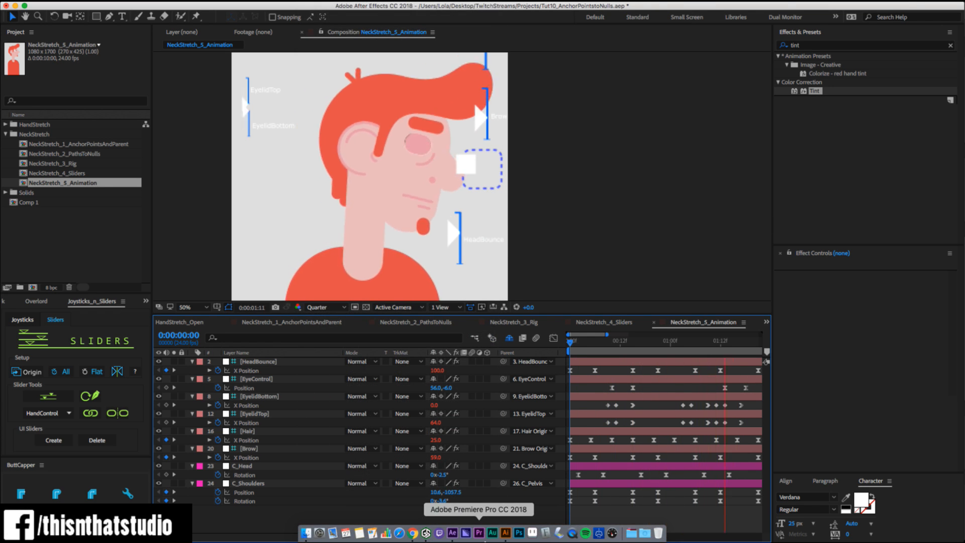